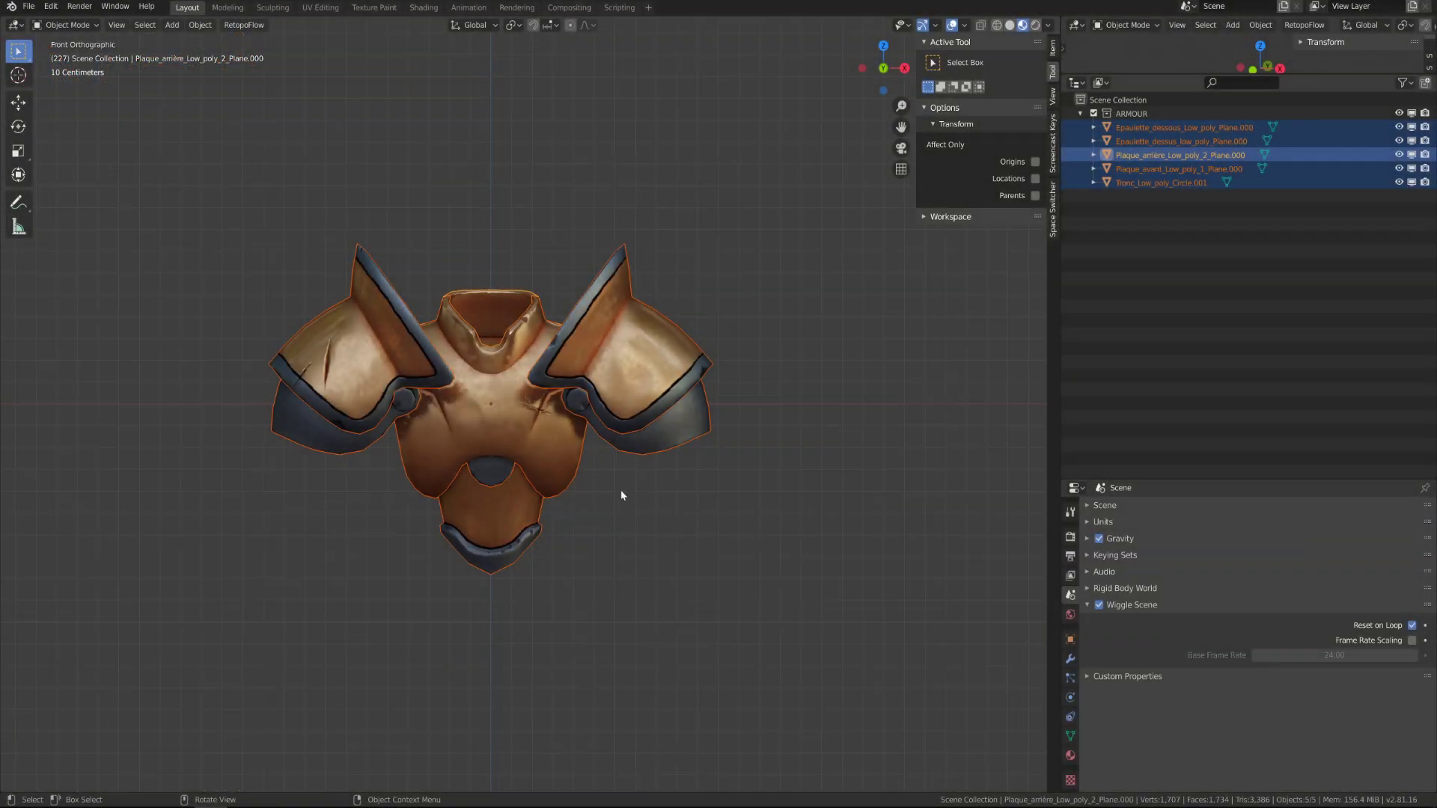
Examine the separate armour pieces from several angles to see how the model is divided into objects.
click(575, 462)
middle_drag(585, 470, 510, 524)
click(483, 384)
key(g)
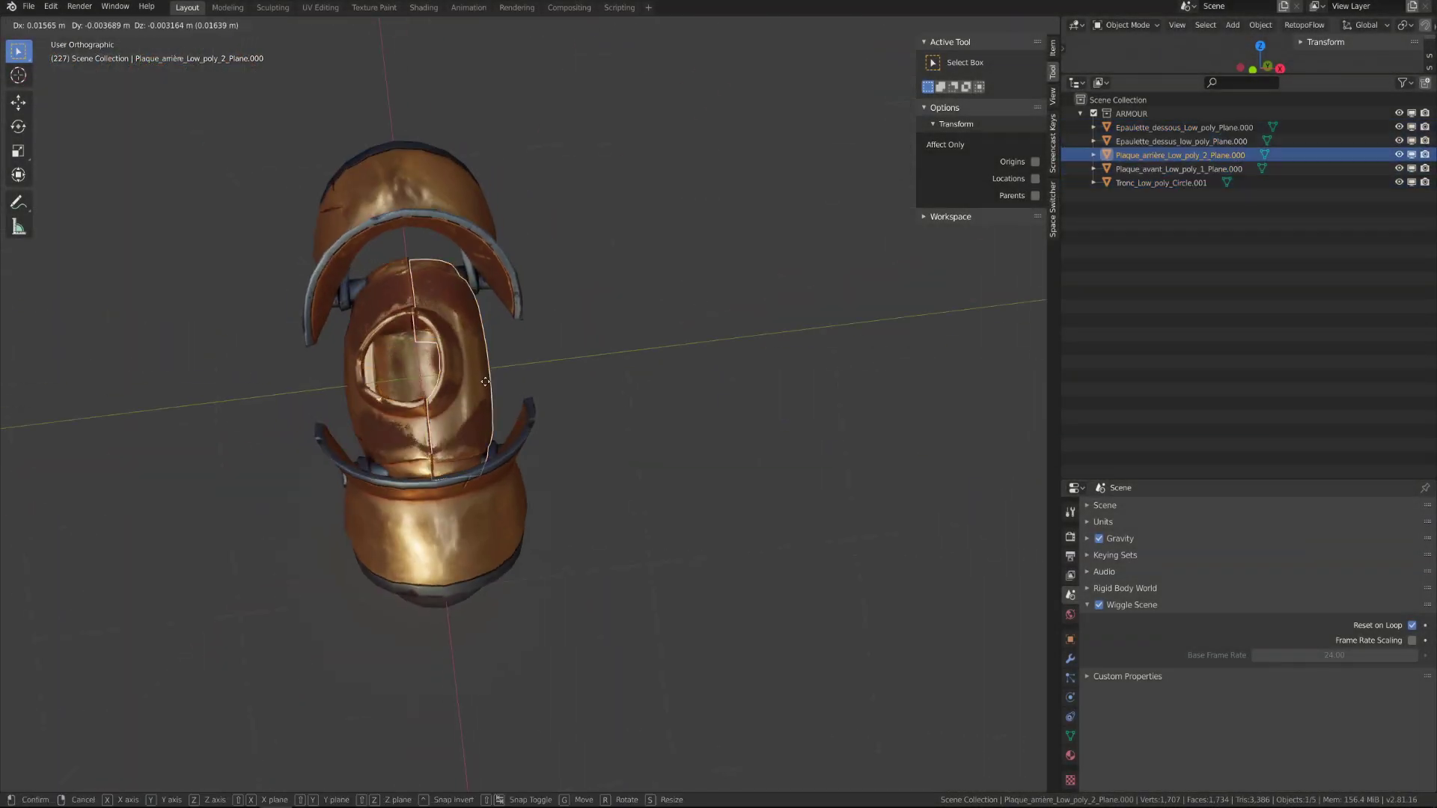
right_click(485, 382)
middle_drag(485, 382, 542, 431)
click(533, 479)
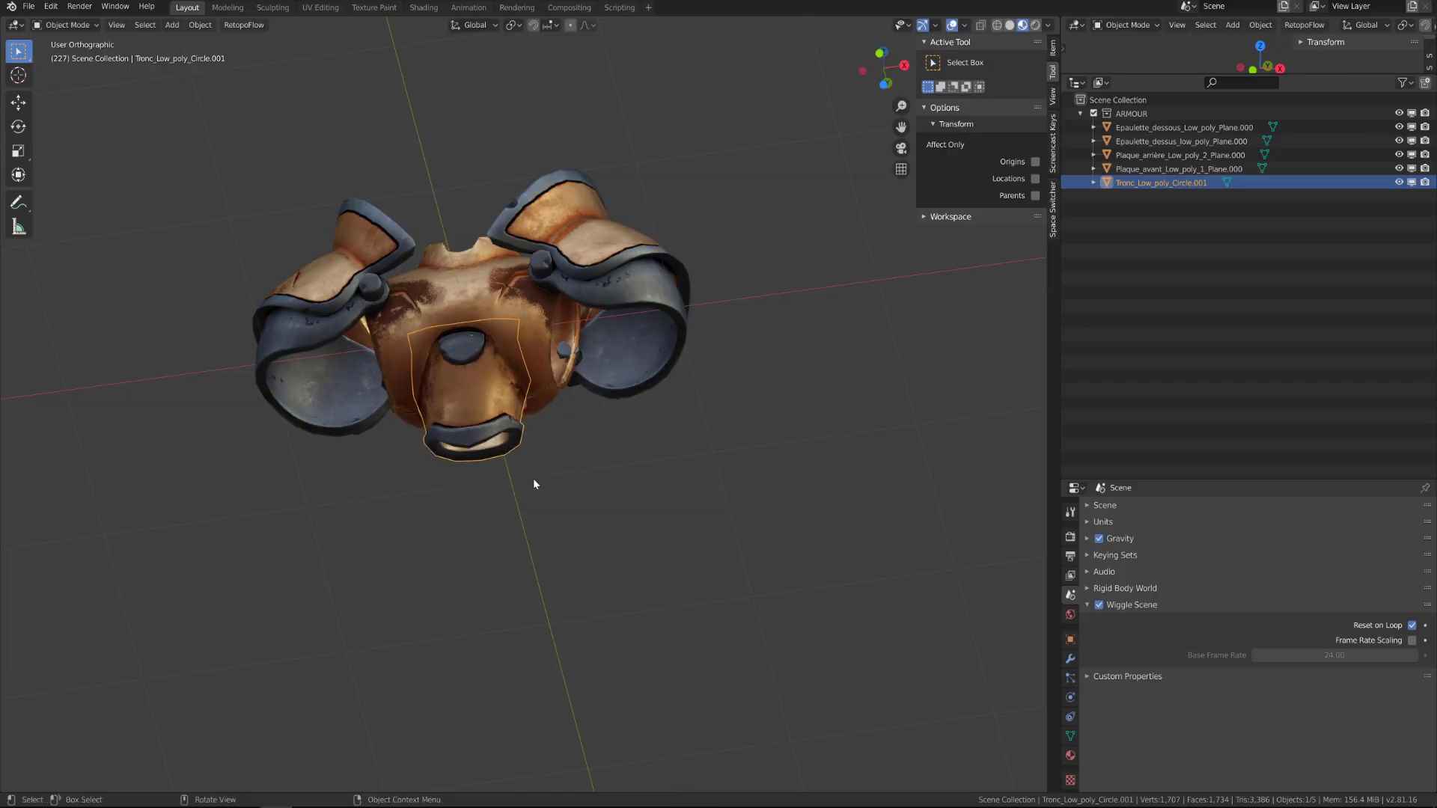
middle_drag(533, 478, 497, 391)
Join both shoulder pieces, the torso and the back plate into one object, leaving out the front plate.
key(KP_1)
key(a)
scroll(478, 363, down, 3)
shift+click(518, 396)
shift+click(518, 395)
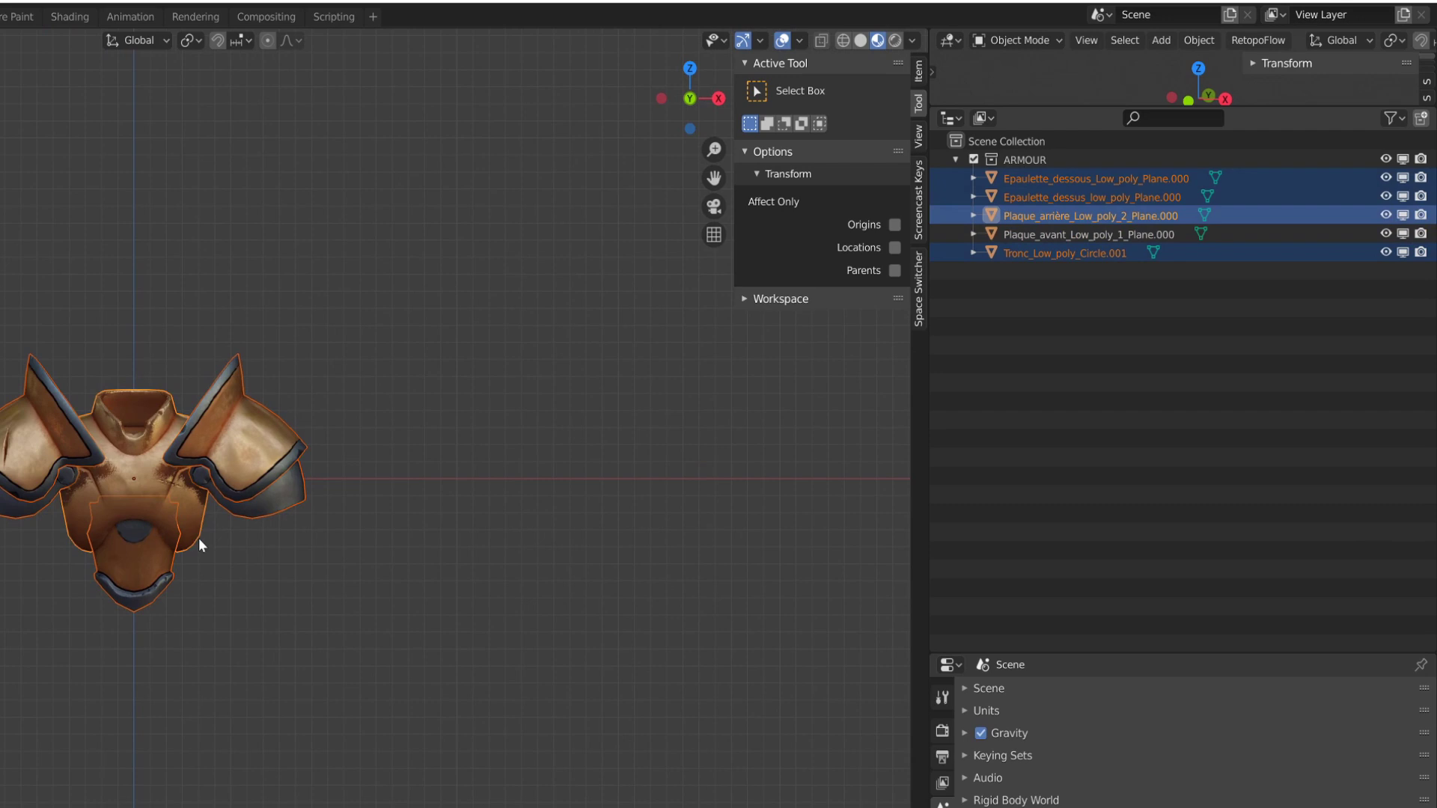
key(ctrl+j)
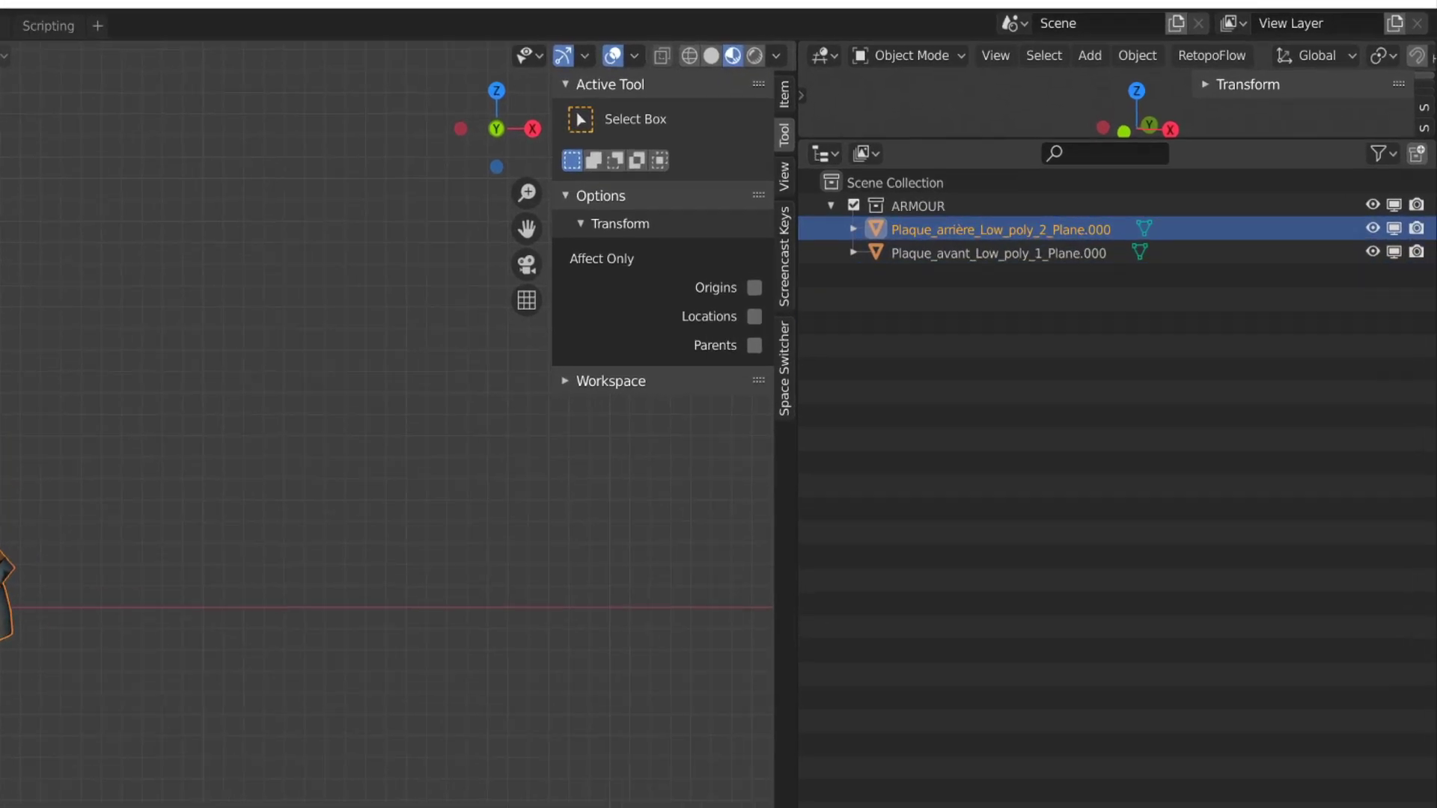
Join the front plate with the rest of the armour and name the combined object ARMOUR.
click(898, 270)
middle_drag(217, 599, 521, 425)
scroll(583, 390, down, 4)
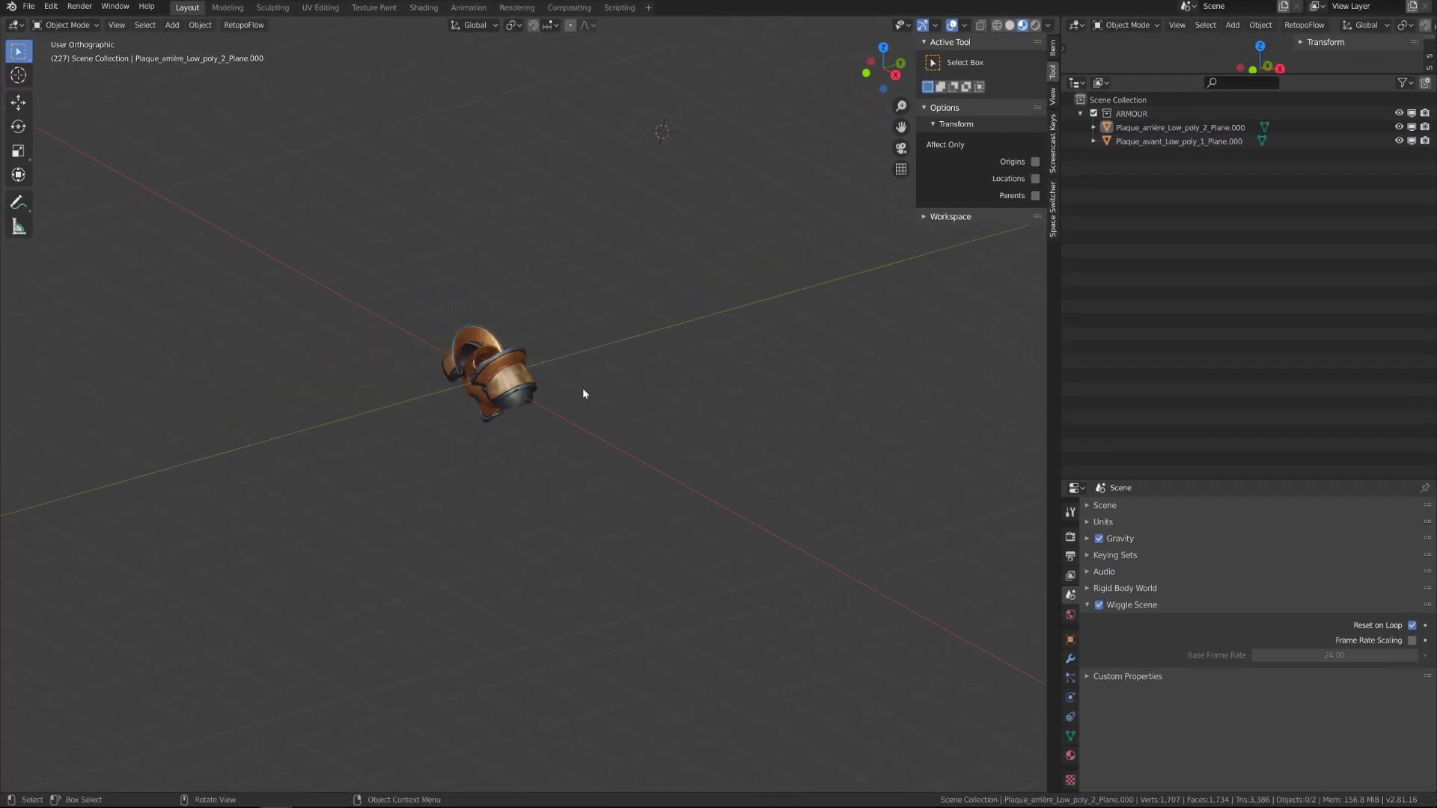
click(1139, 143)
scroll(624, 367, up, 5)
middle_drag(624, 367, 649, 402)
shift+click(458, 312)
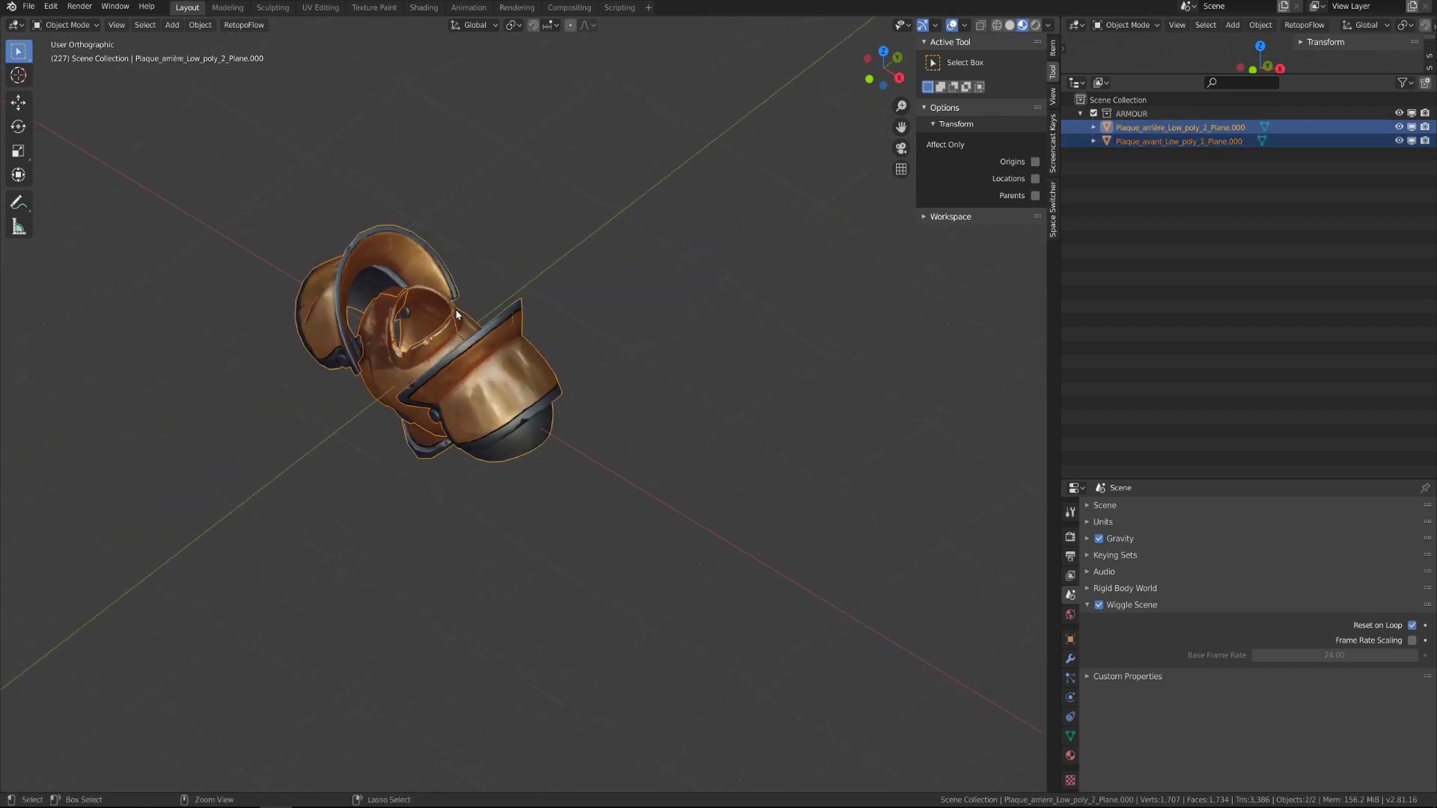
click(1070, 639)
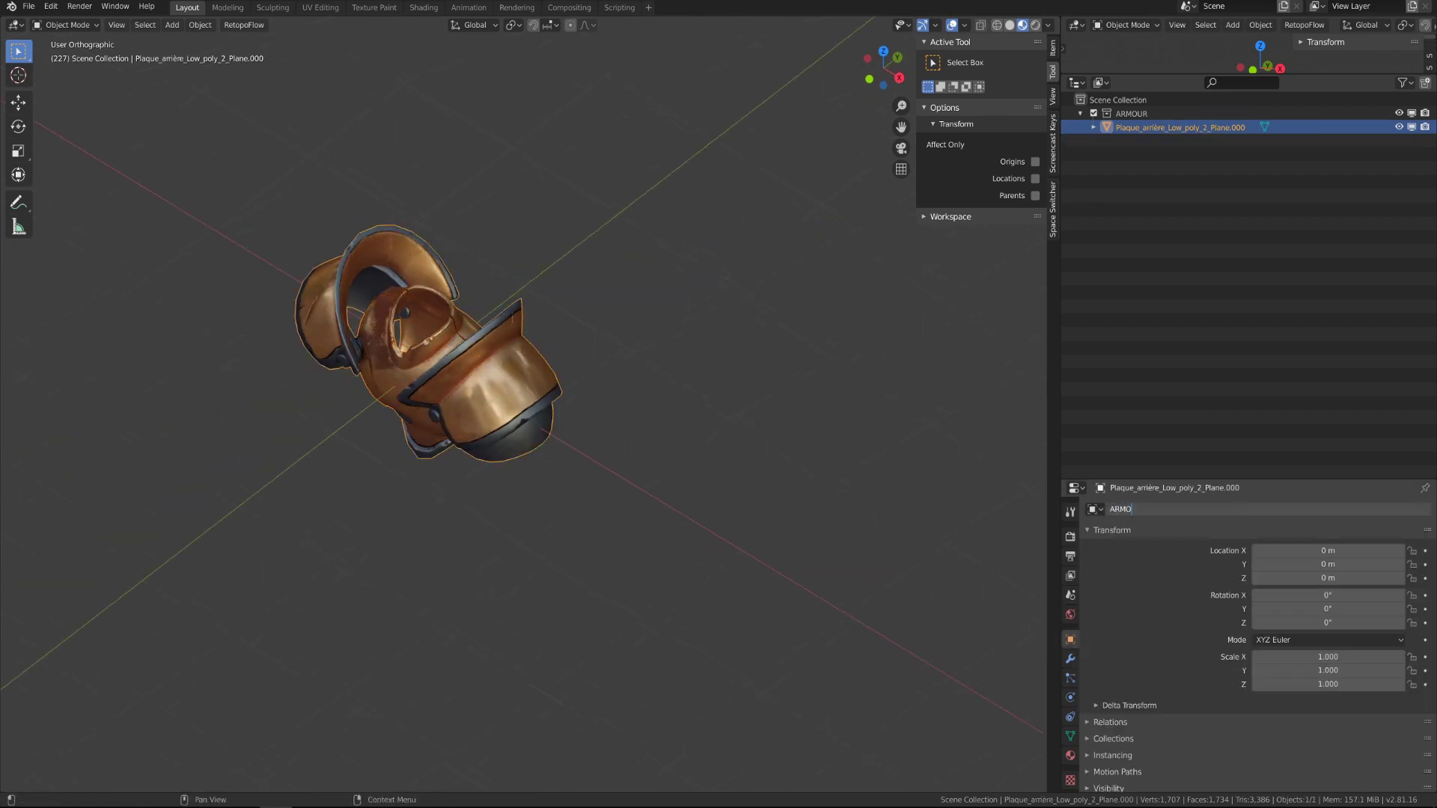
Add an armature at the world origin and lay its single bone along positive Y, about 1.11 m long.
key(KP_3)
key(KP_Decimal)
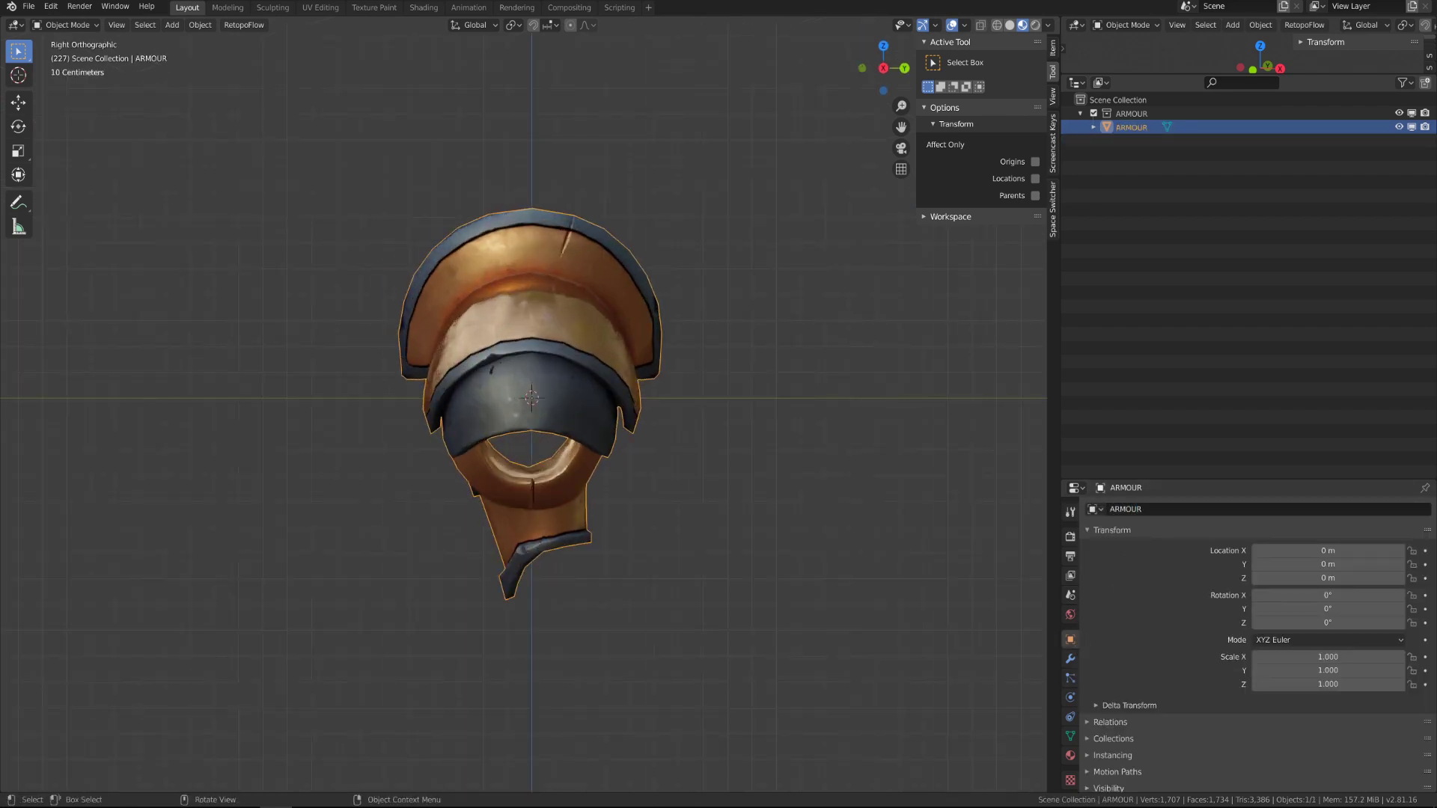
key(shift+a)
click(542, 411)
key(Tab)
key(shift+s)
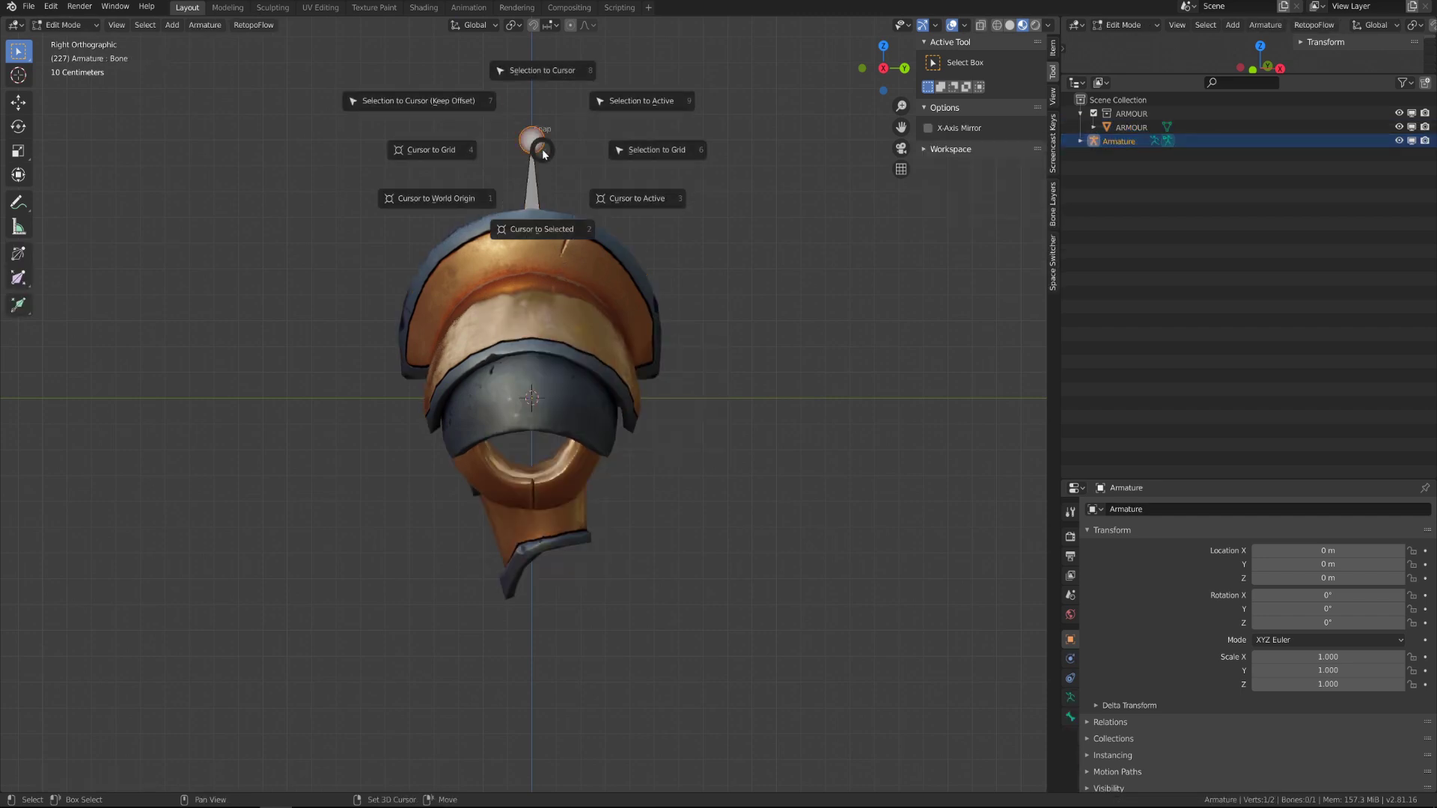
click(550, 70)
key(g)
key(y)
click(801, 465)
click(718, 413)
Turn on the display of bone names and axes for the armature.
click(1070, 698)
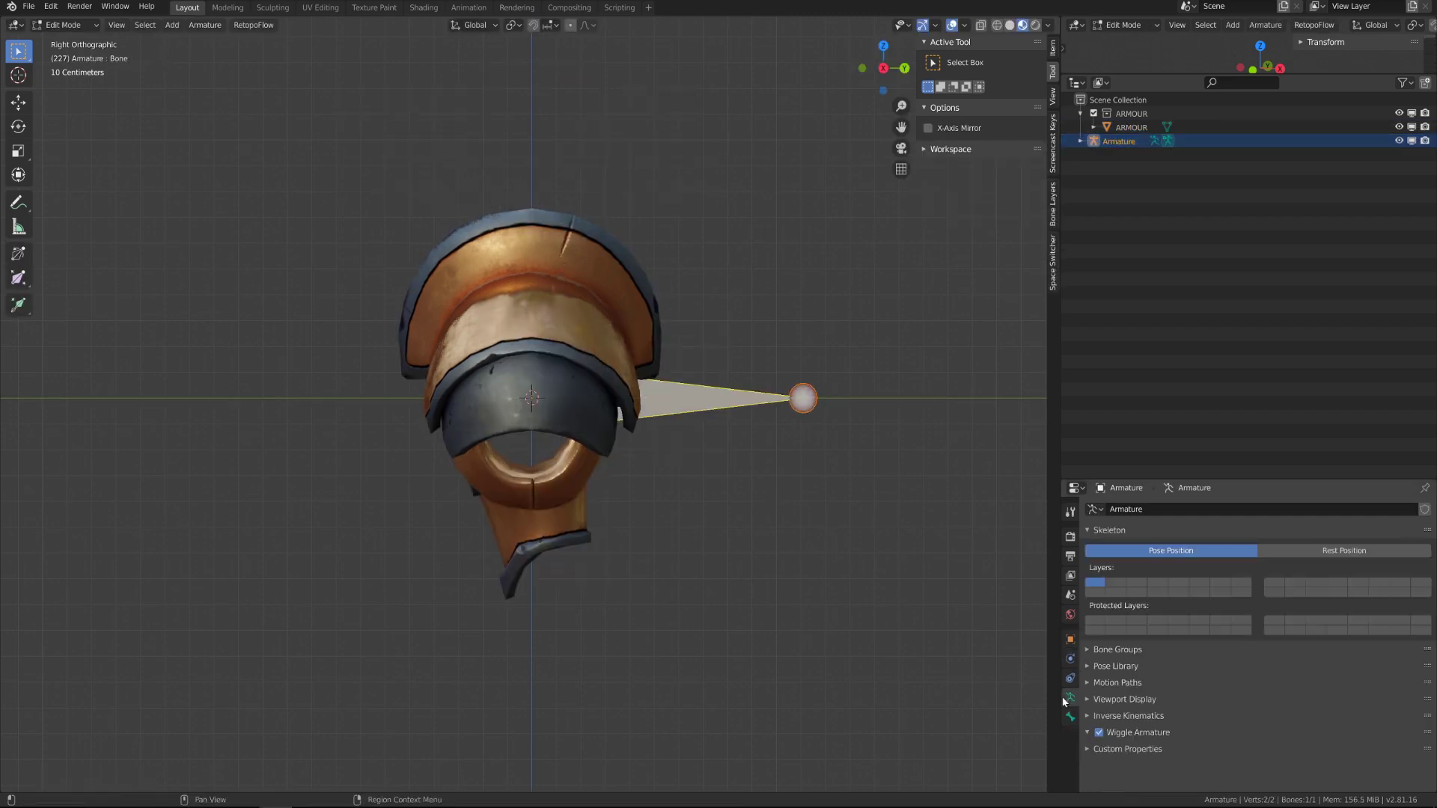
click(1091, 651)
click(1090, 699)
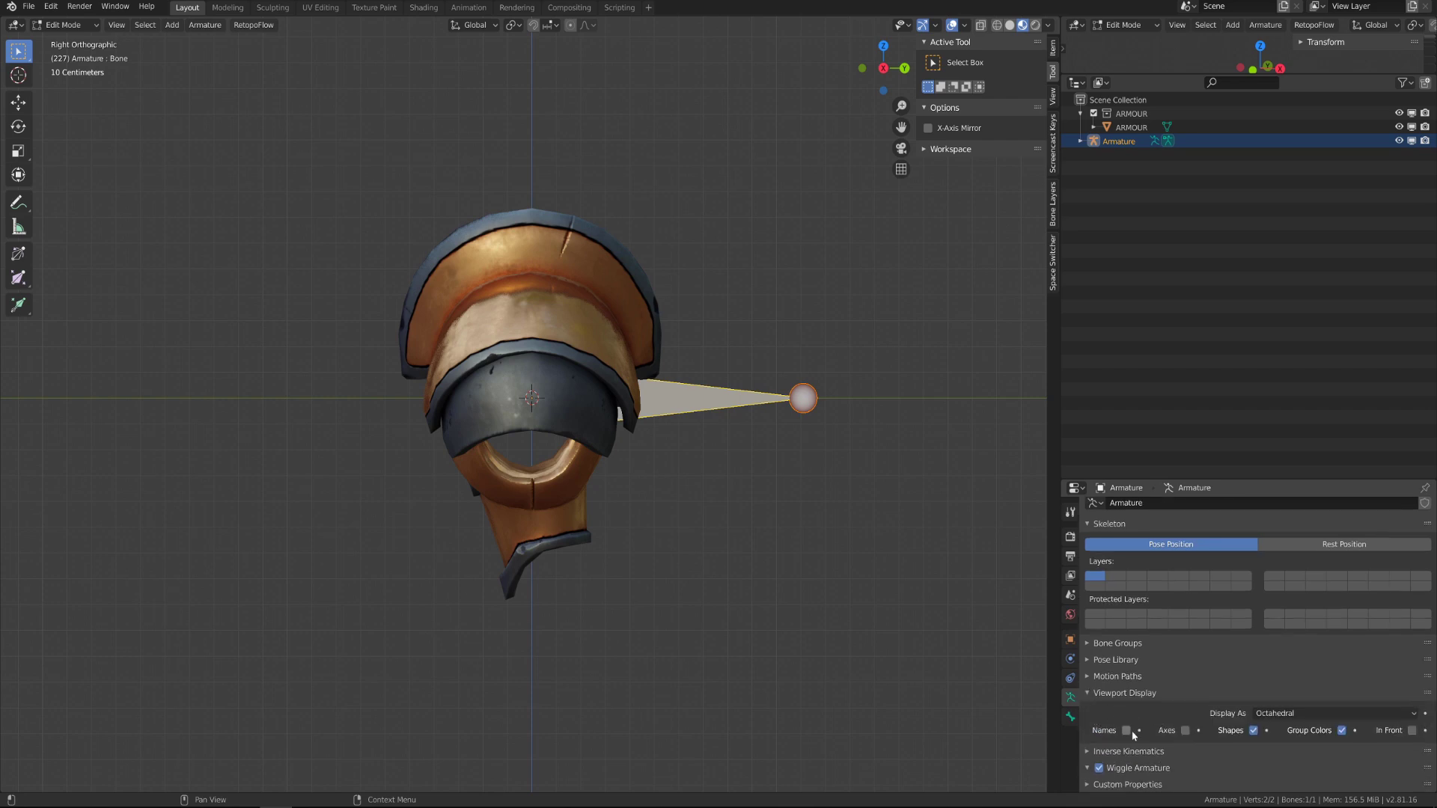
Set the armature object to be drawn in front of the mesh and displayed as Wire.
click(1071, 640)
click(1085, 530)
click(1089, 630)
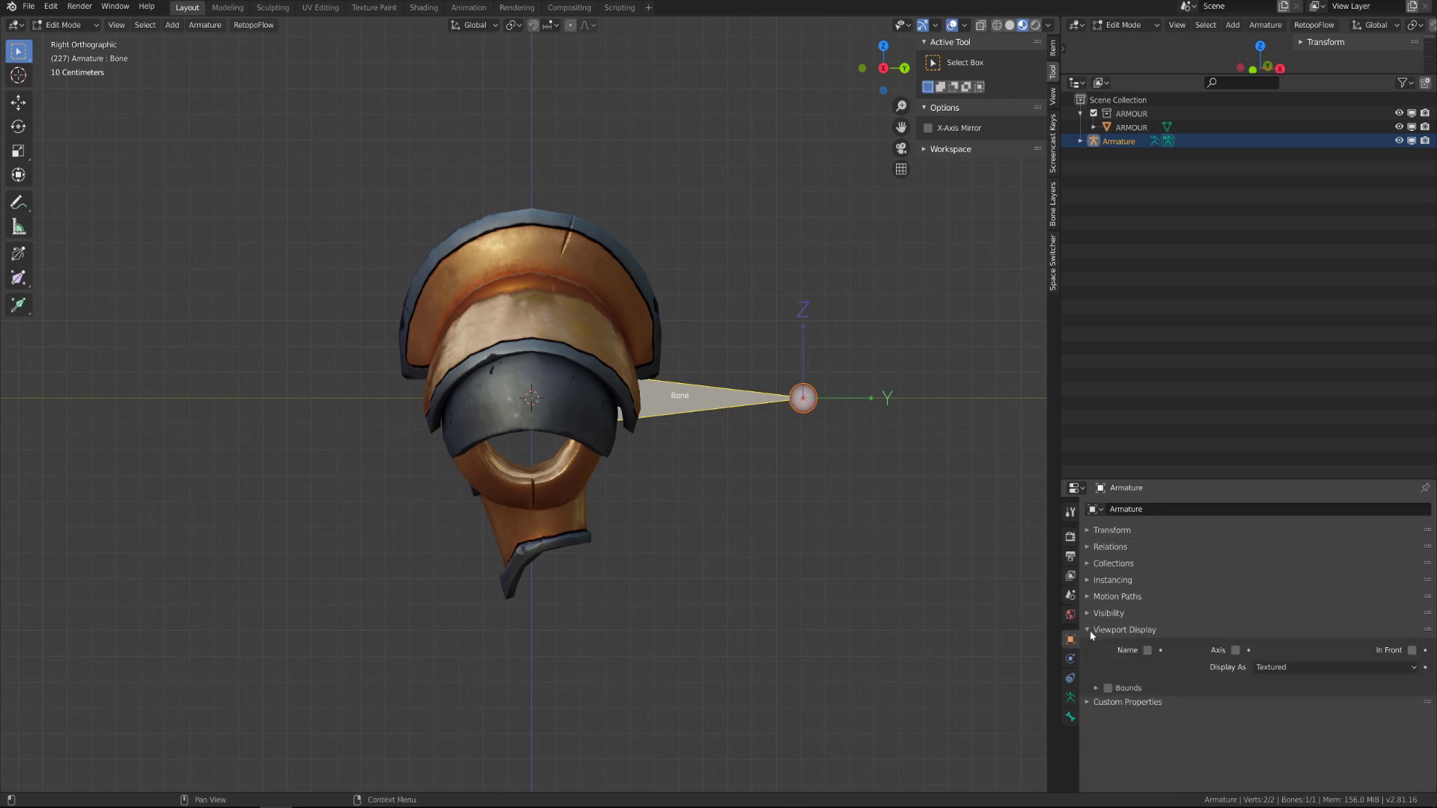
click(1089, 631)
click(1093, 630)
click(1282, 667)
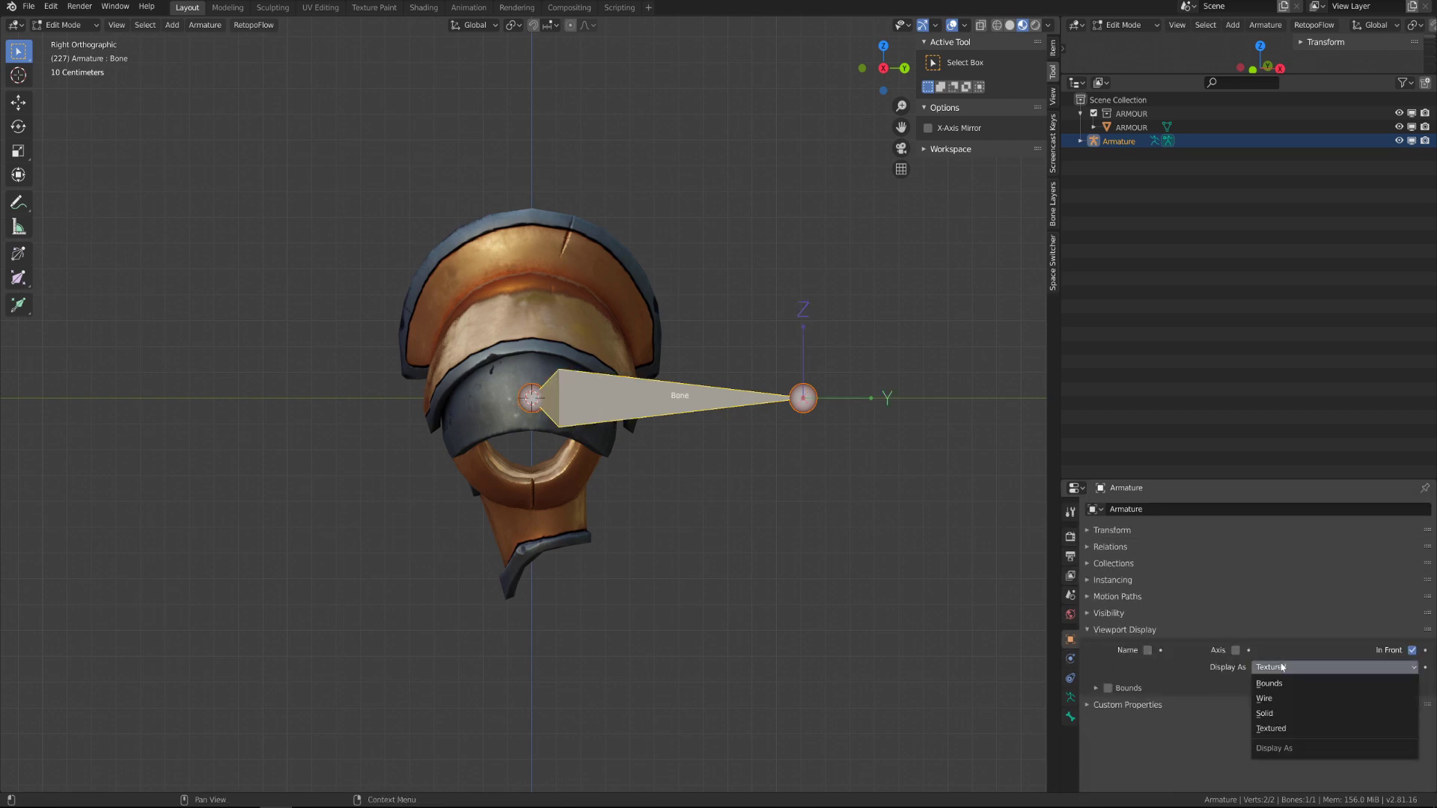
click(1288, 700)
Rename the bone as TORSO-MASTER and deselect it.
click(1071, 716)
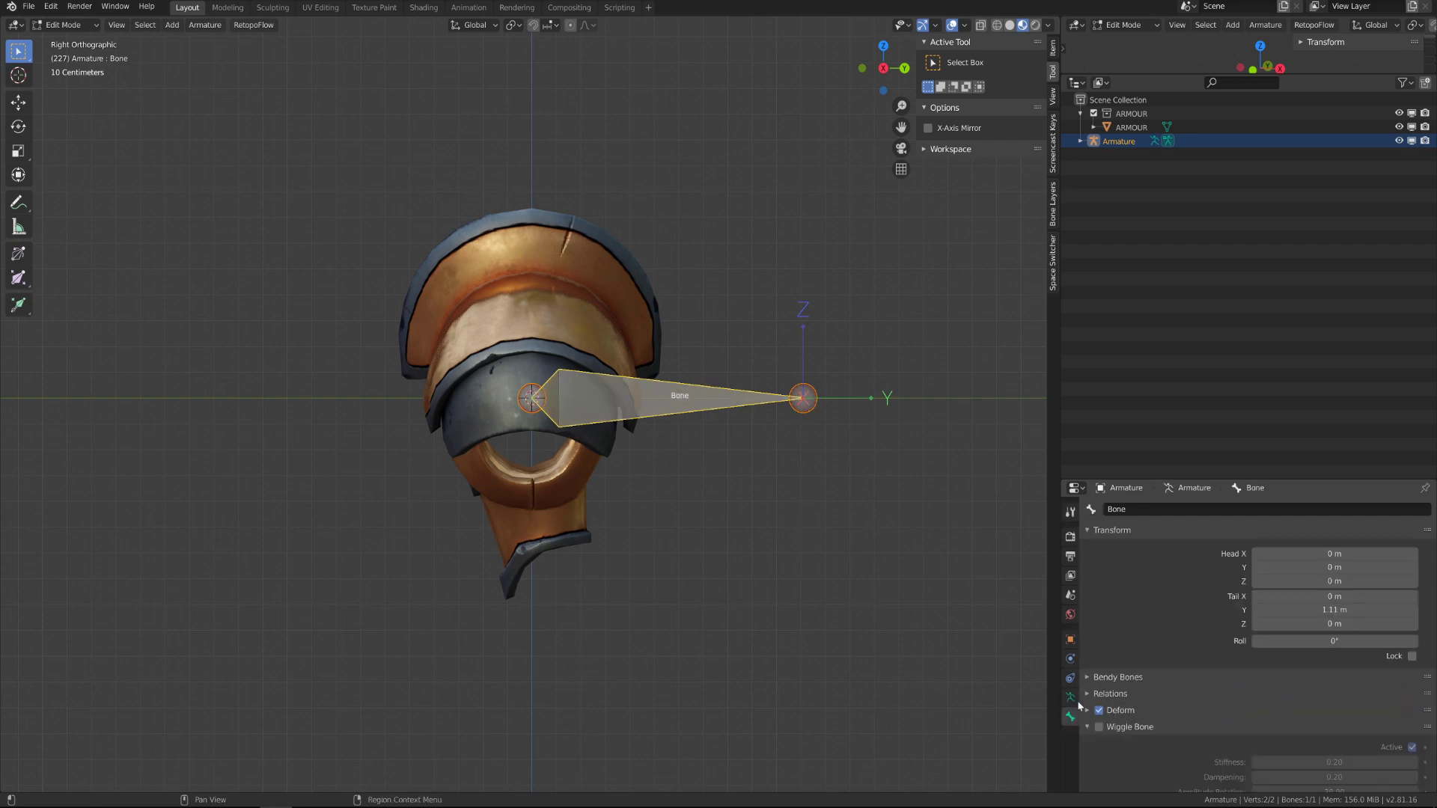
text(TORSO-MASTERR)
key(Return)
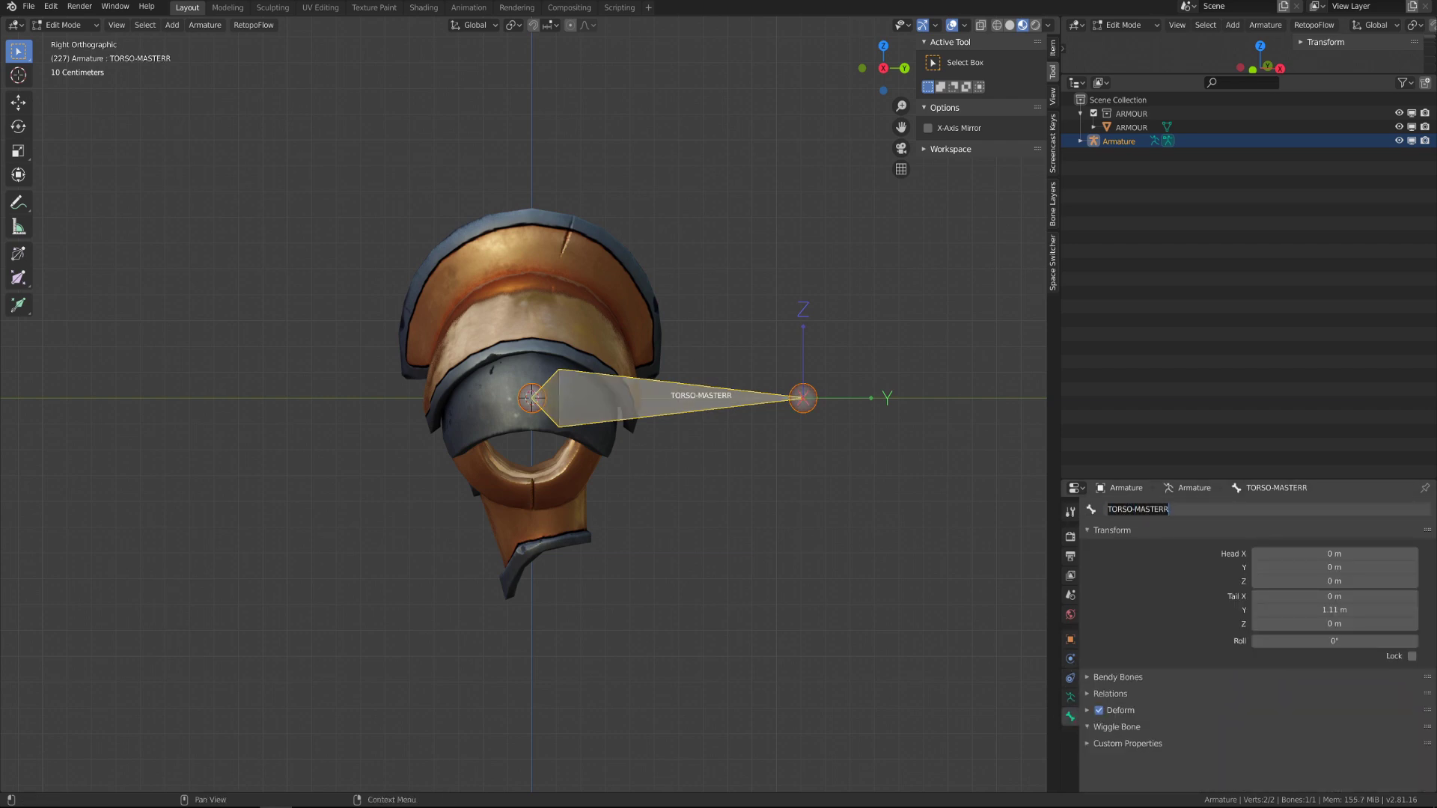
key(alt+a)
Add a second bone near the left shoulder joint and snap the 3D cursor to the joint's rivet on the ARMOUR mesh.
key(KP_1)
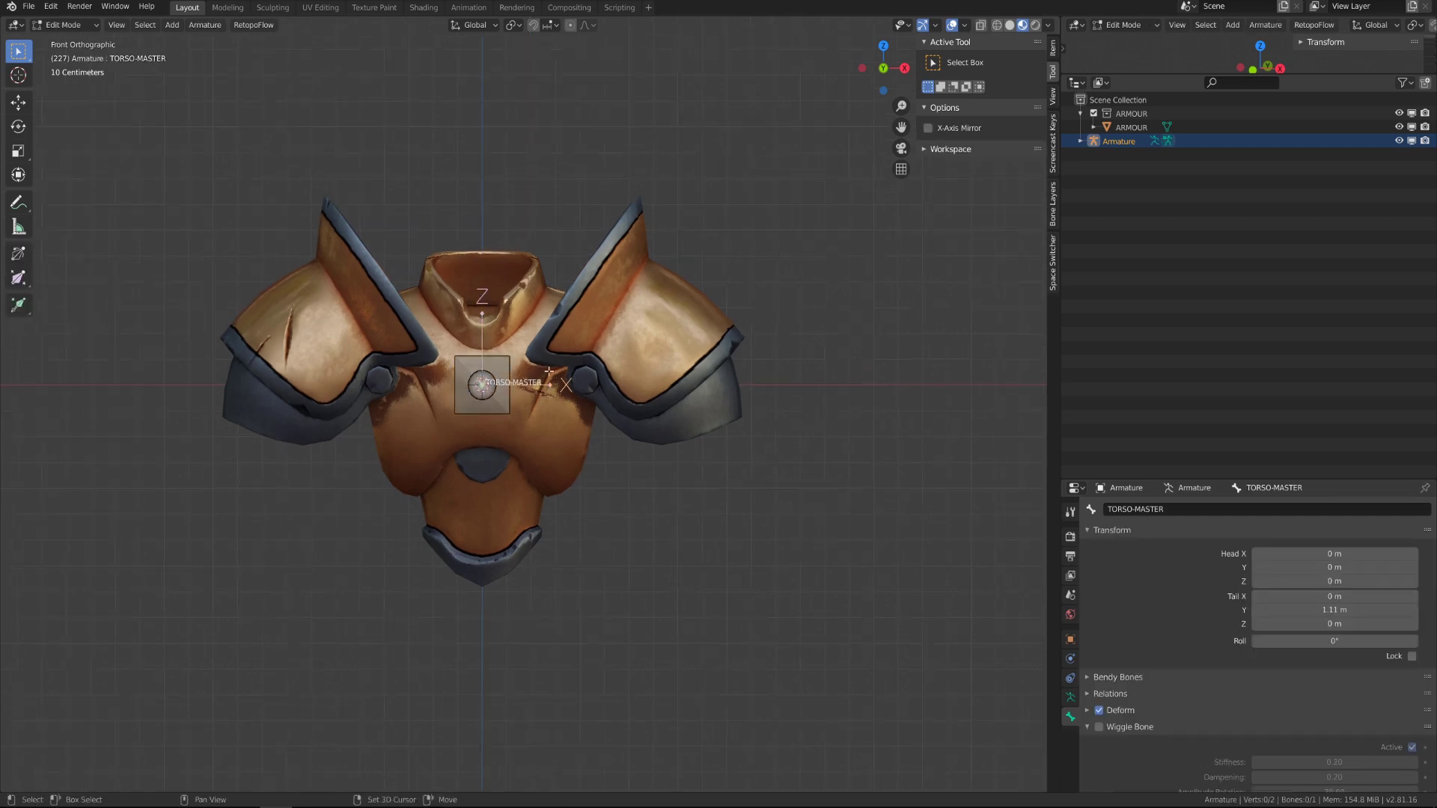
key(shift+a)
key(g)
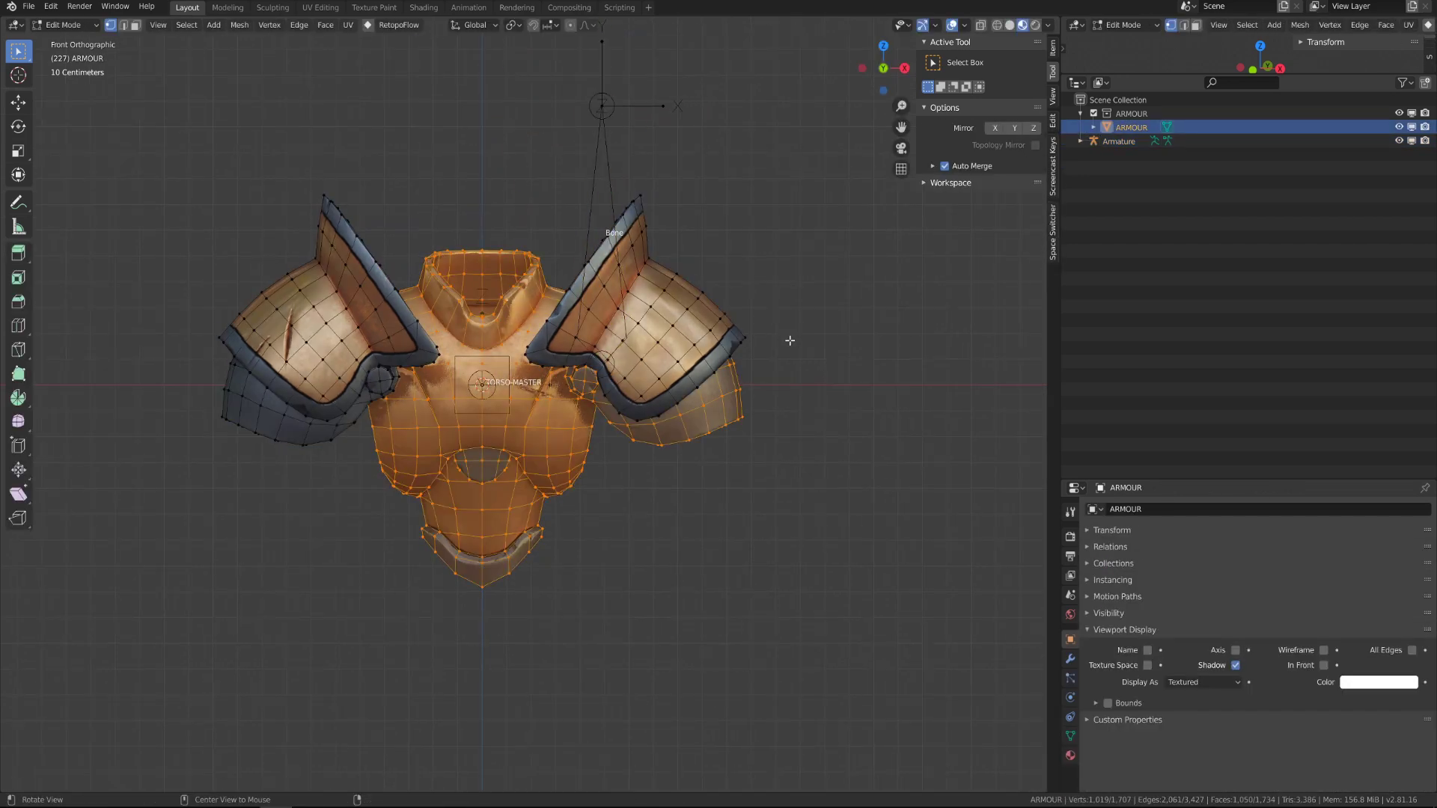
middle_drag(487, 375, 508, 437)
key(grave)
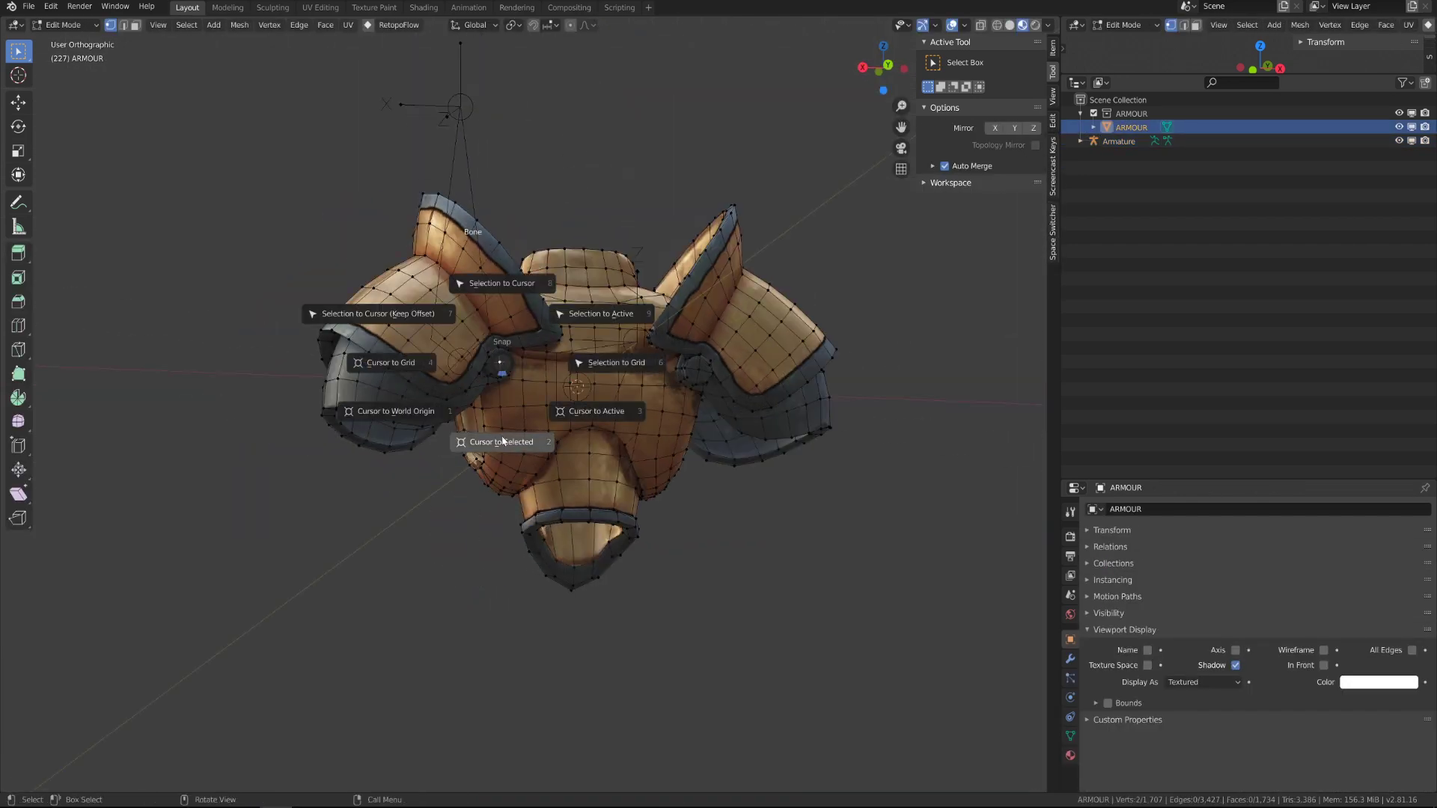
click(508, 438)
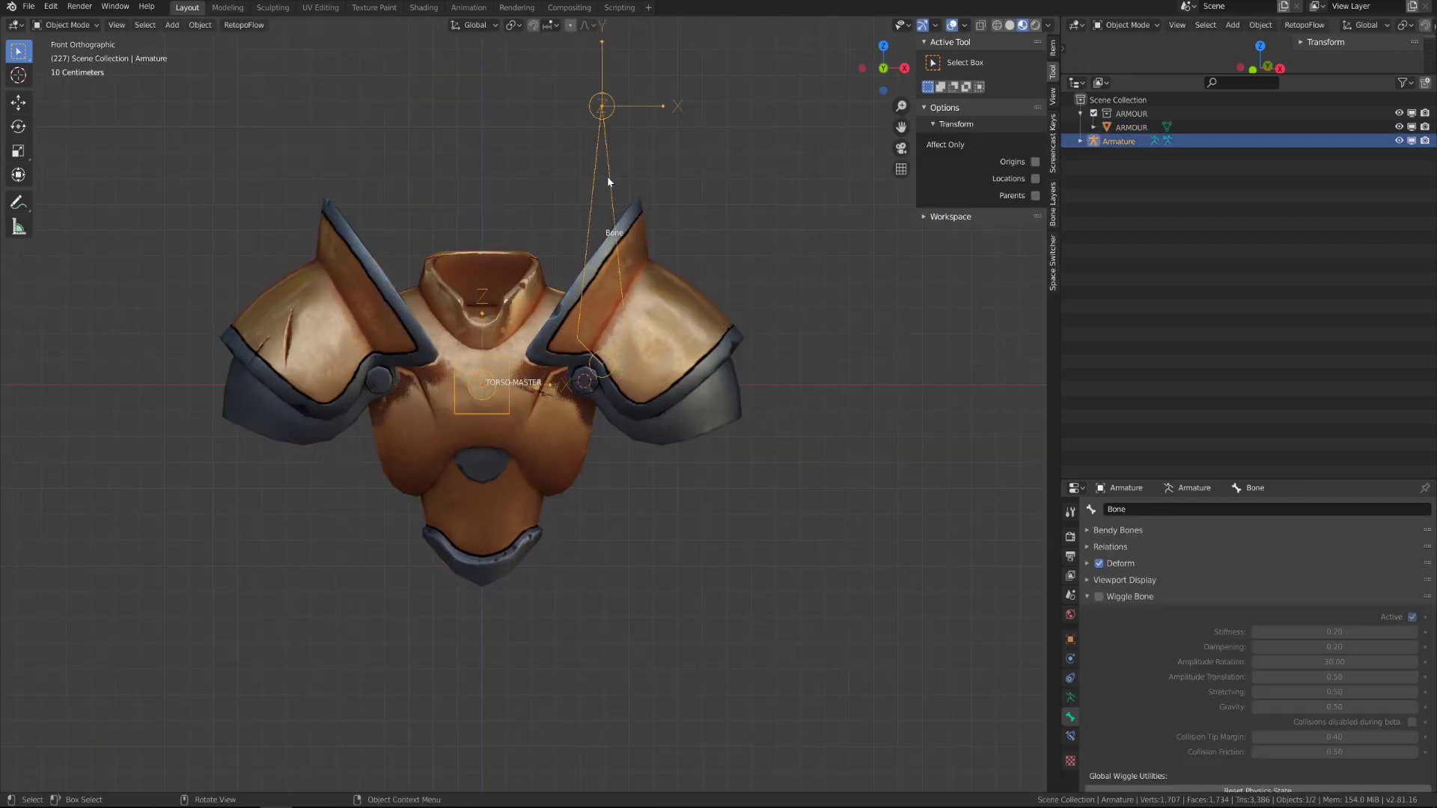
Lay the new bone outward from the shoulder joint along X to about X 1.26 m and name it DEF-SHOULDER.L.
click(593, 124)
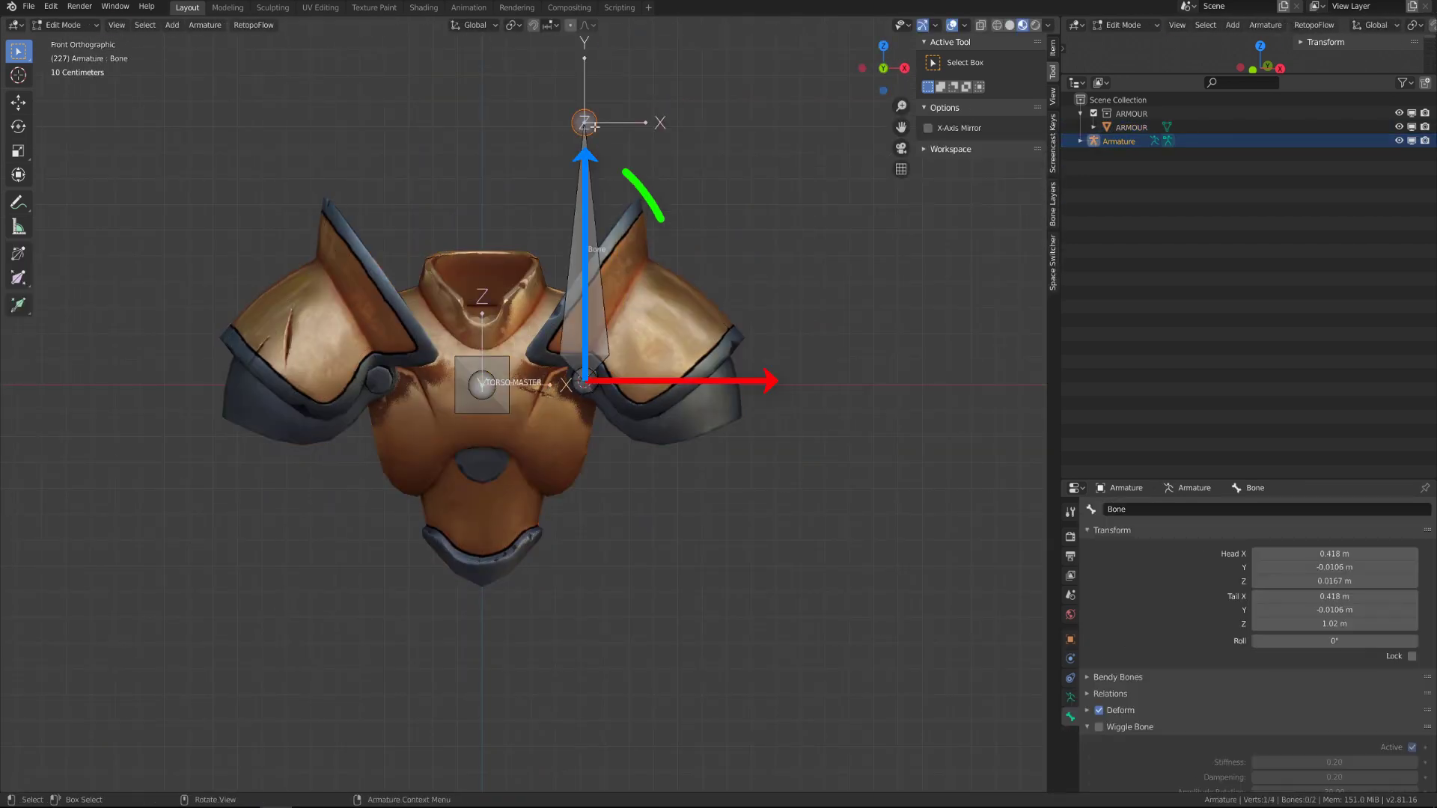
key(shift+s)
click(592, 49)
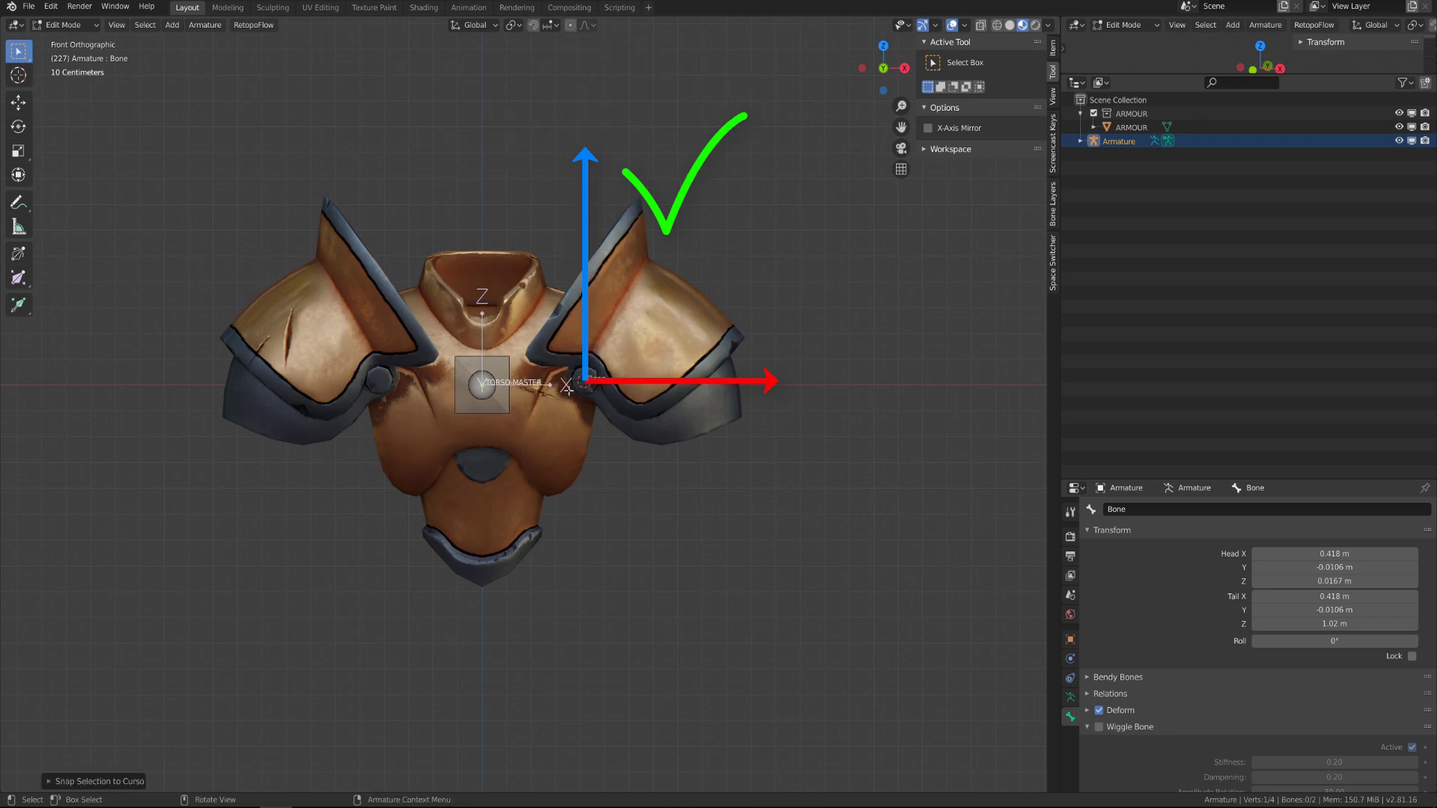
key(g)
key(y)
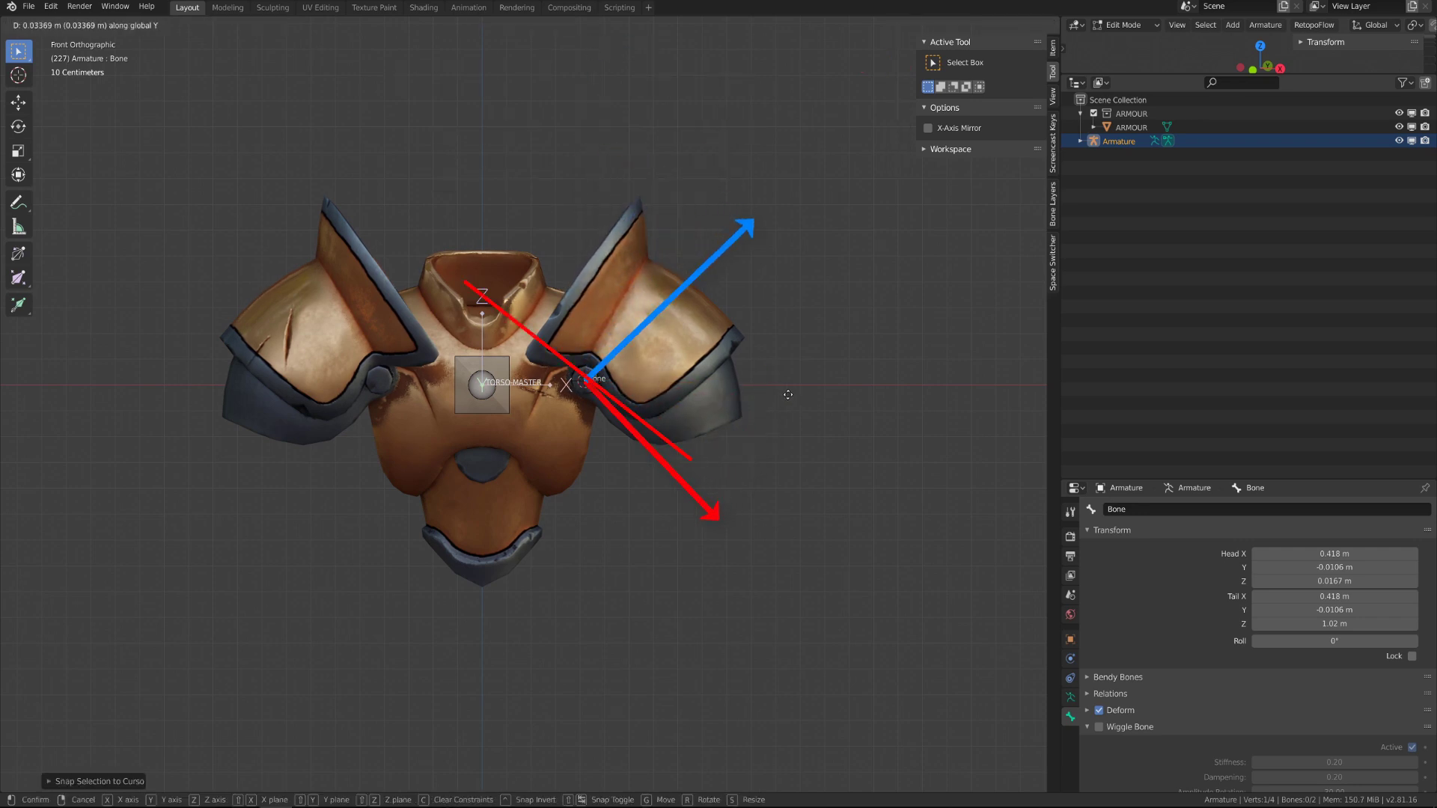
click(773, 385)
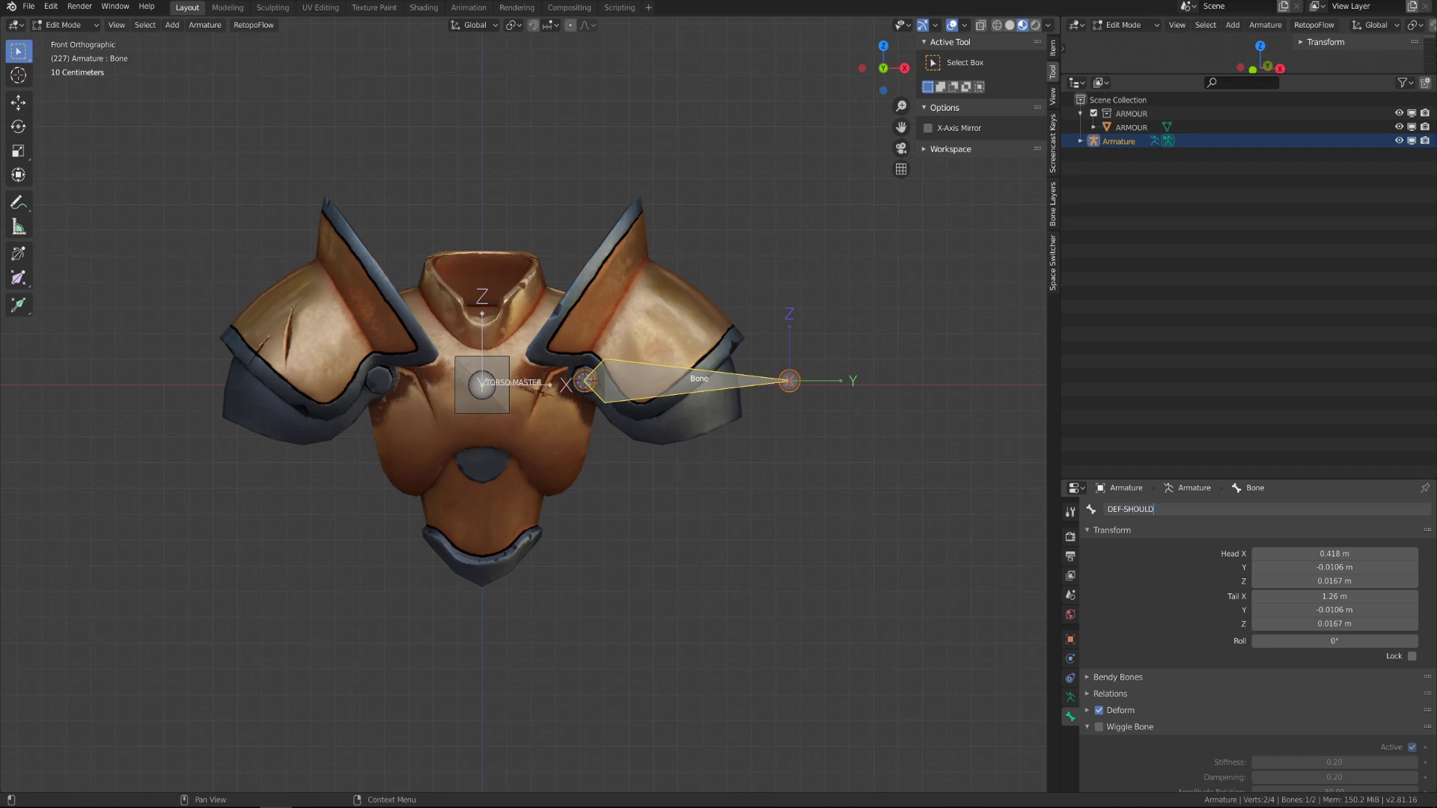
key(Return)
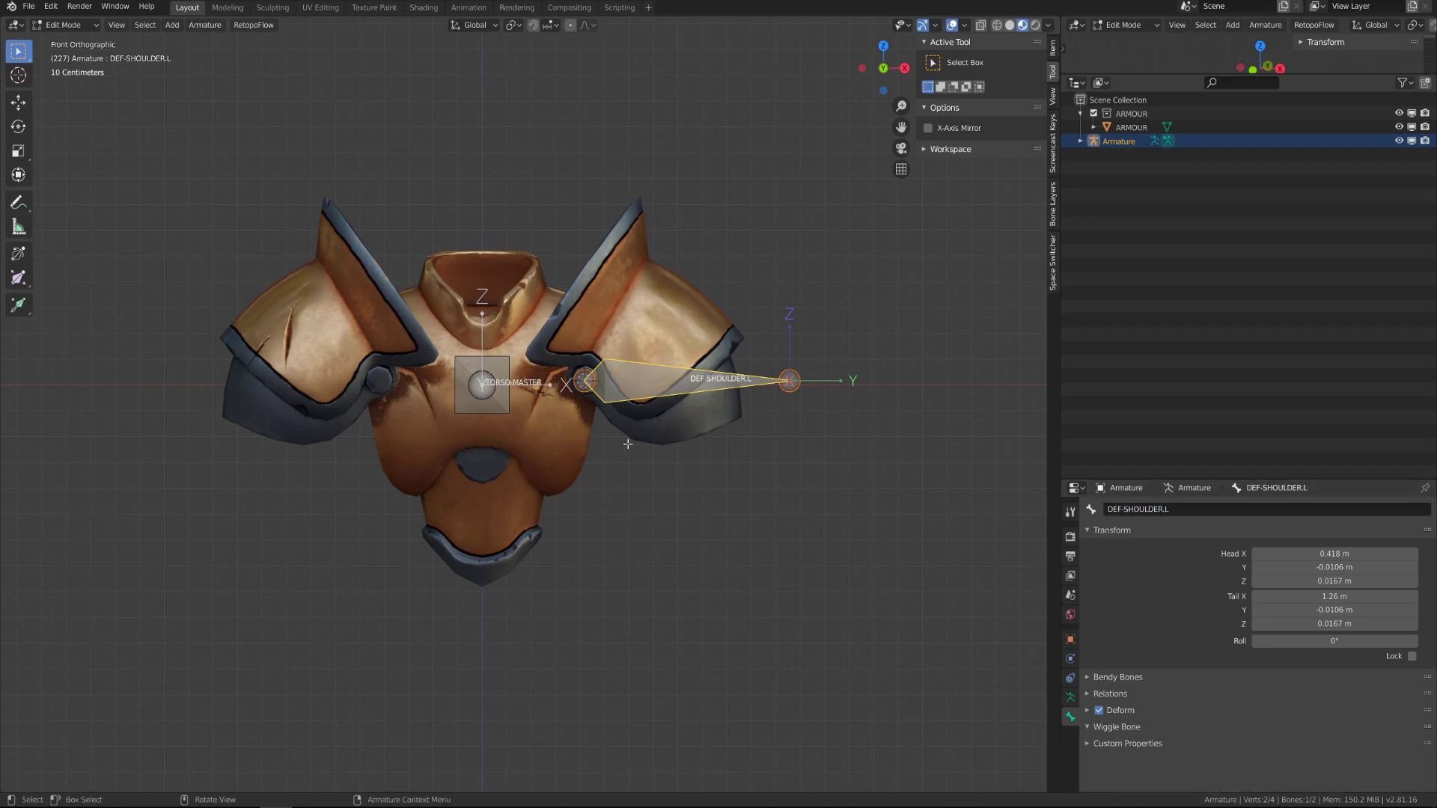
Duplicate DEF-SHOULDER.L, shrink the copy from the joint to a tail X of about 0.928 m, and name it DEF-SHOULDER-SMALL.L.
scroll(706, 399, up, 1)
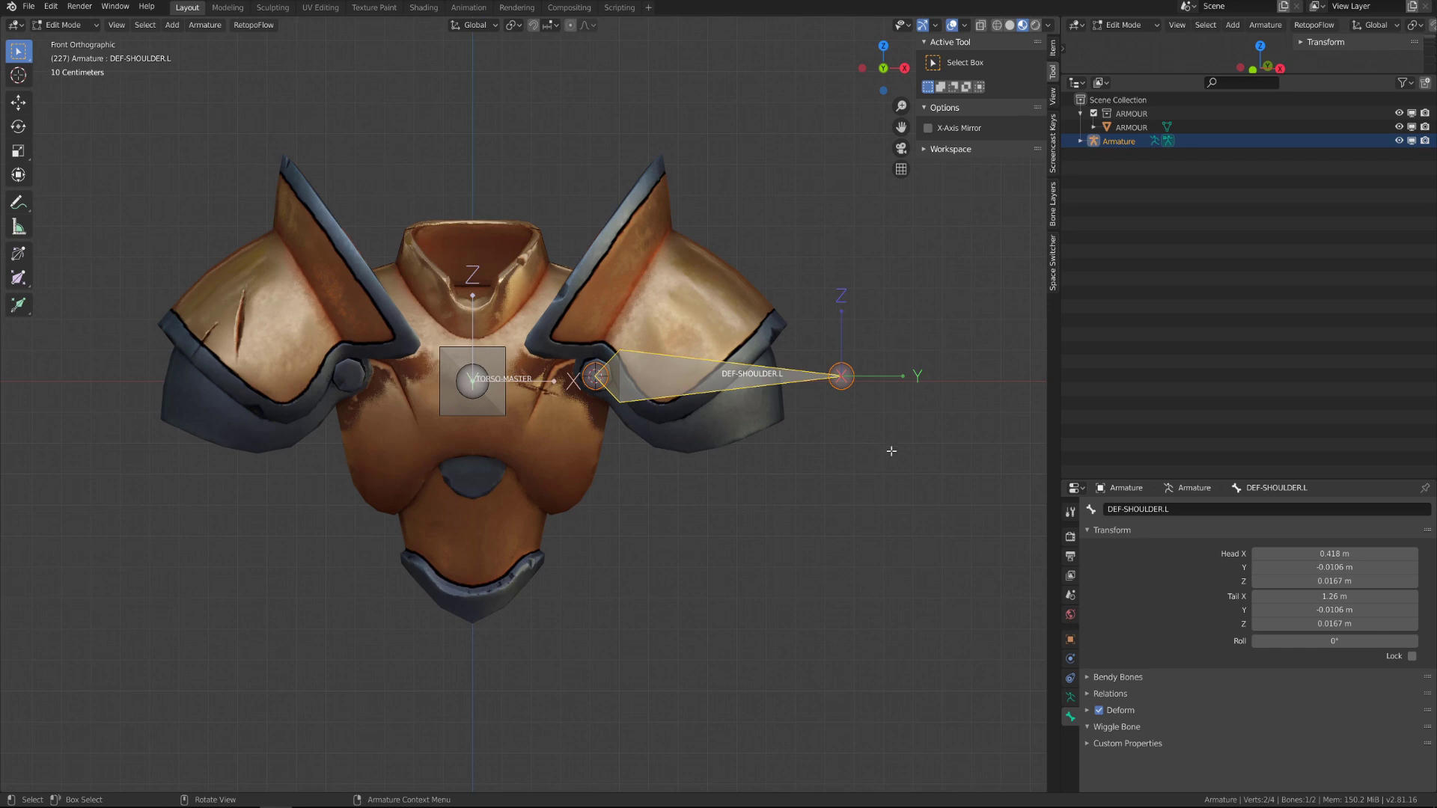
key(shift+d)
key(s)
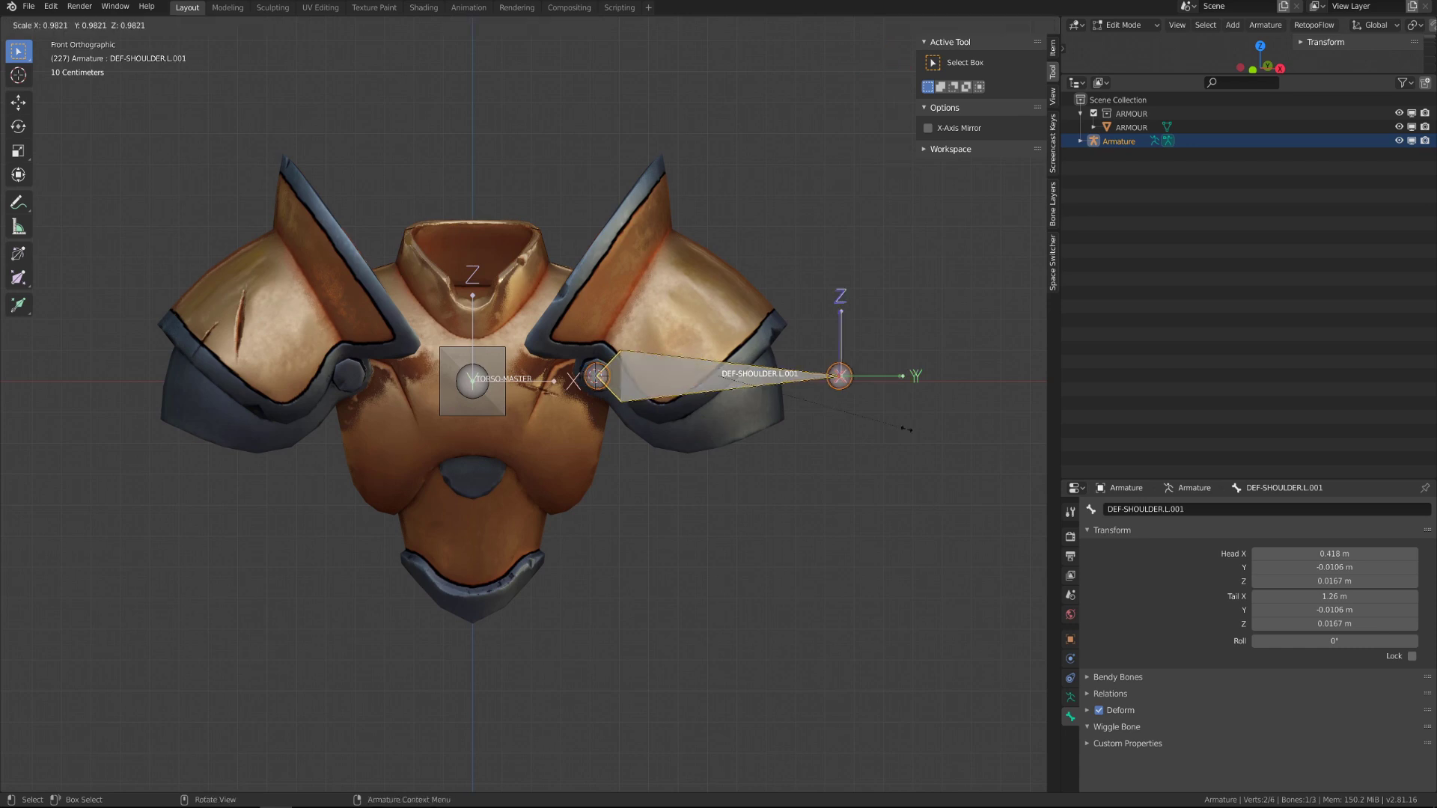
key(Escape)
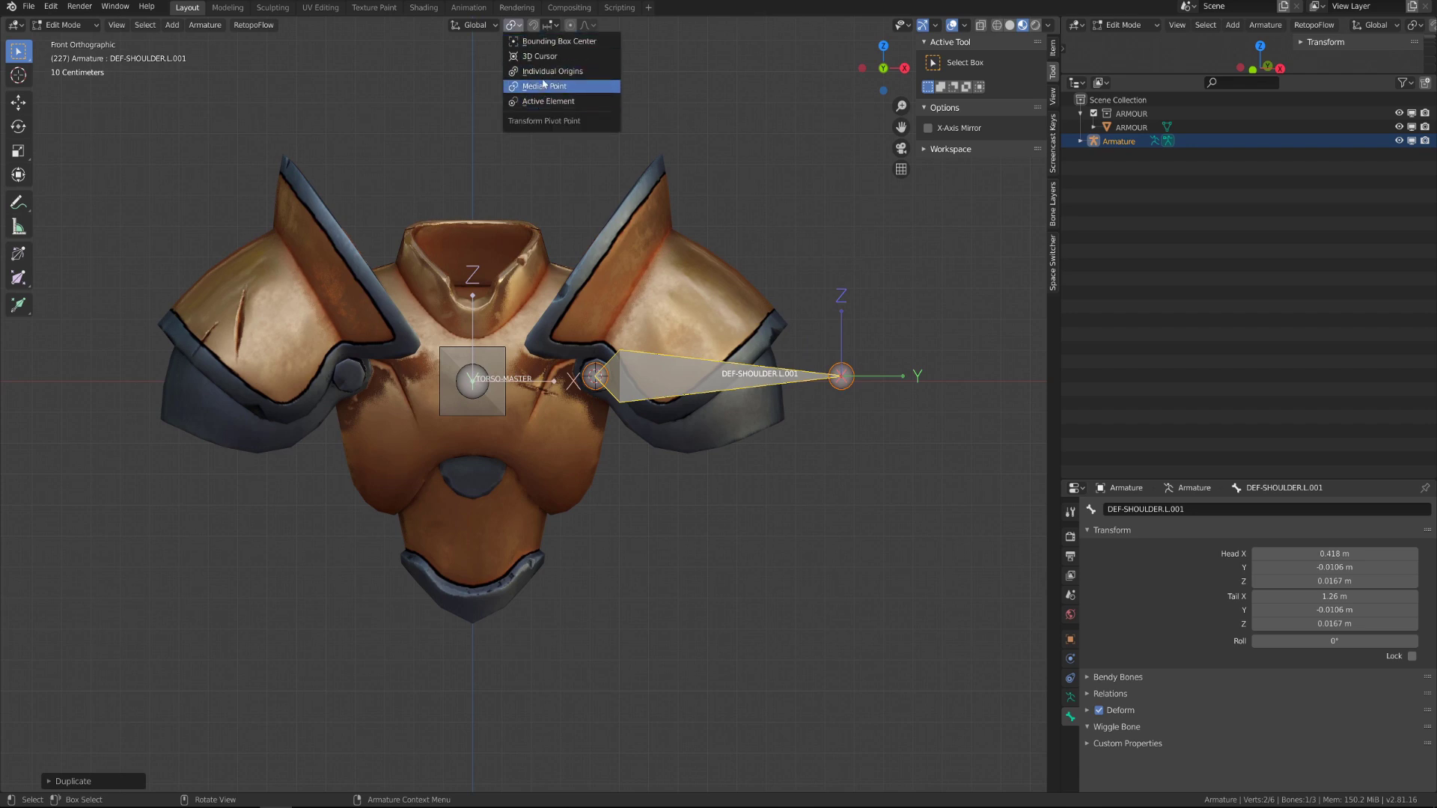
key(s)
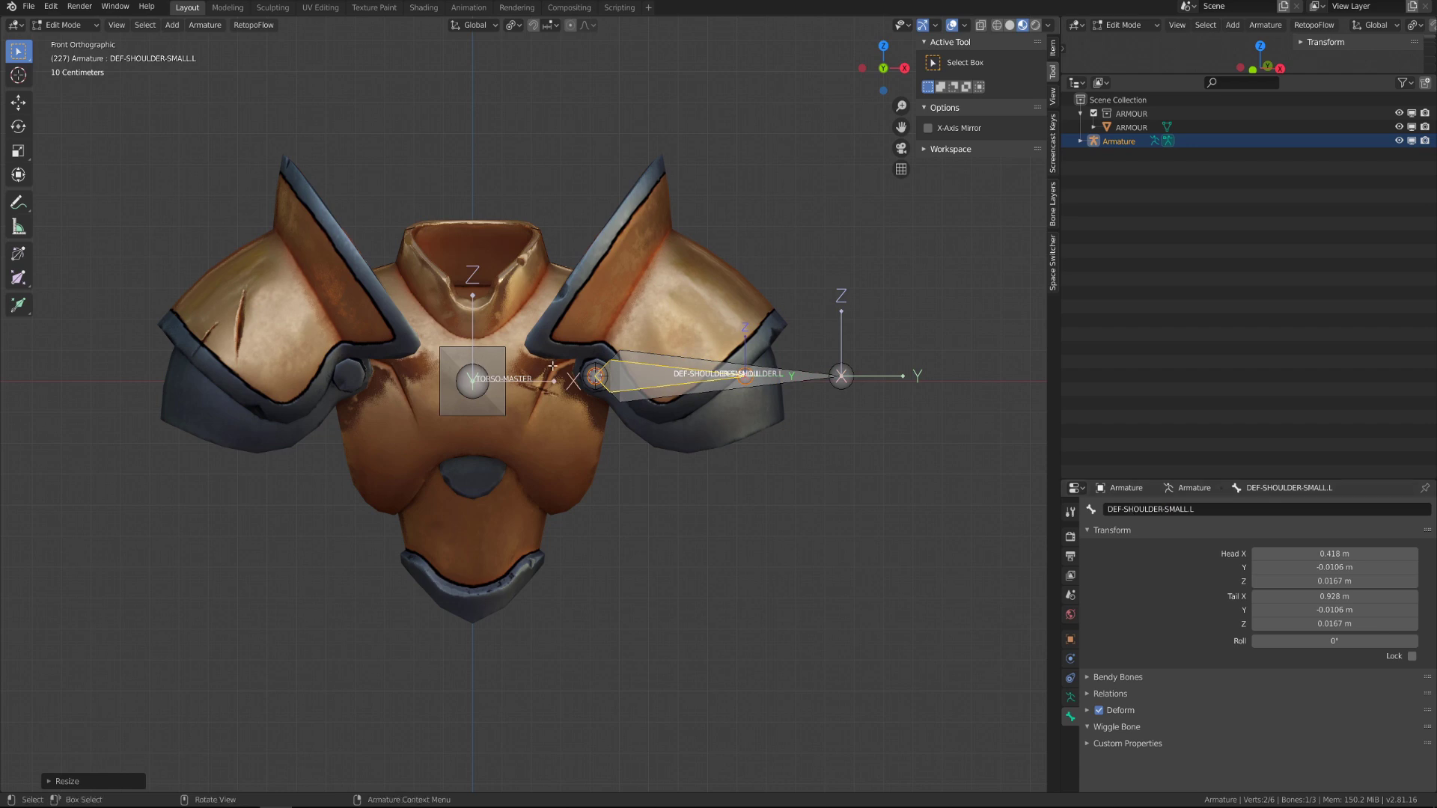
Symmetrize DEF-SHOULDER.L and DEF-SHOULDER-SMALL.L to create the matching bones on the opposite shoulder.
shift+middle_drag(552, 365, 721, 400)
right_click(727, 399)
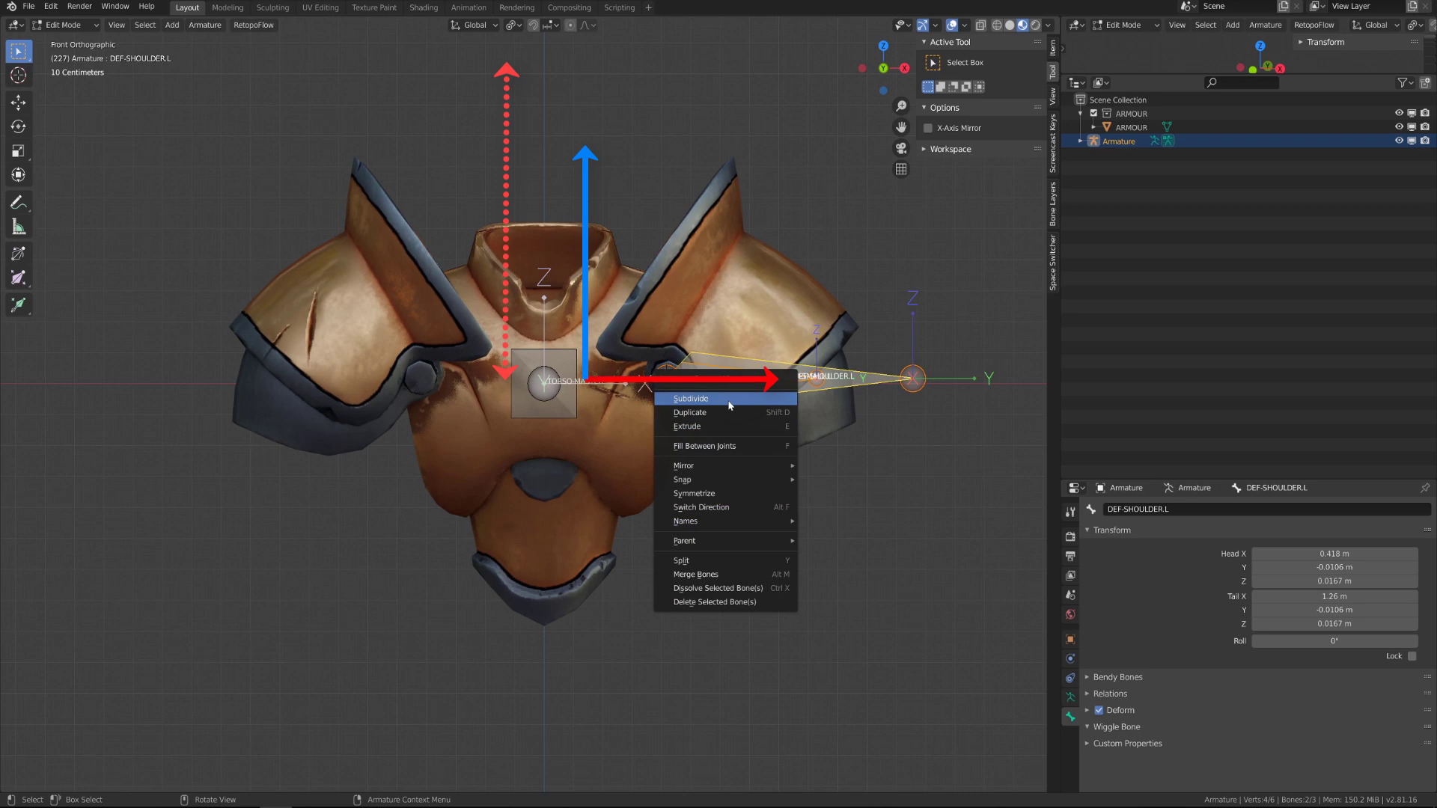
click(730, 493)
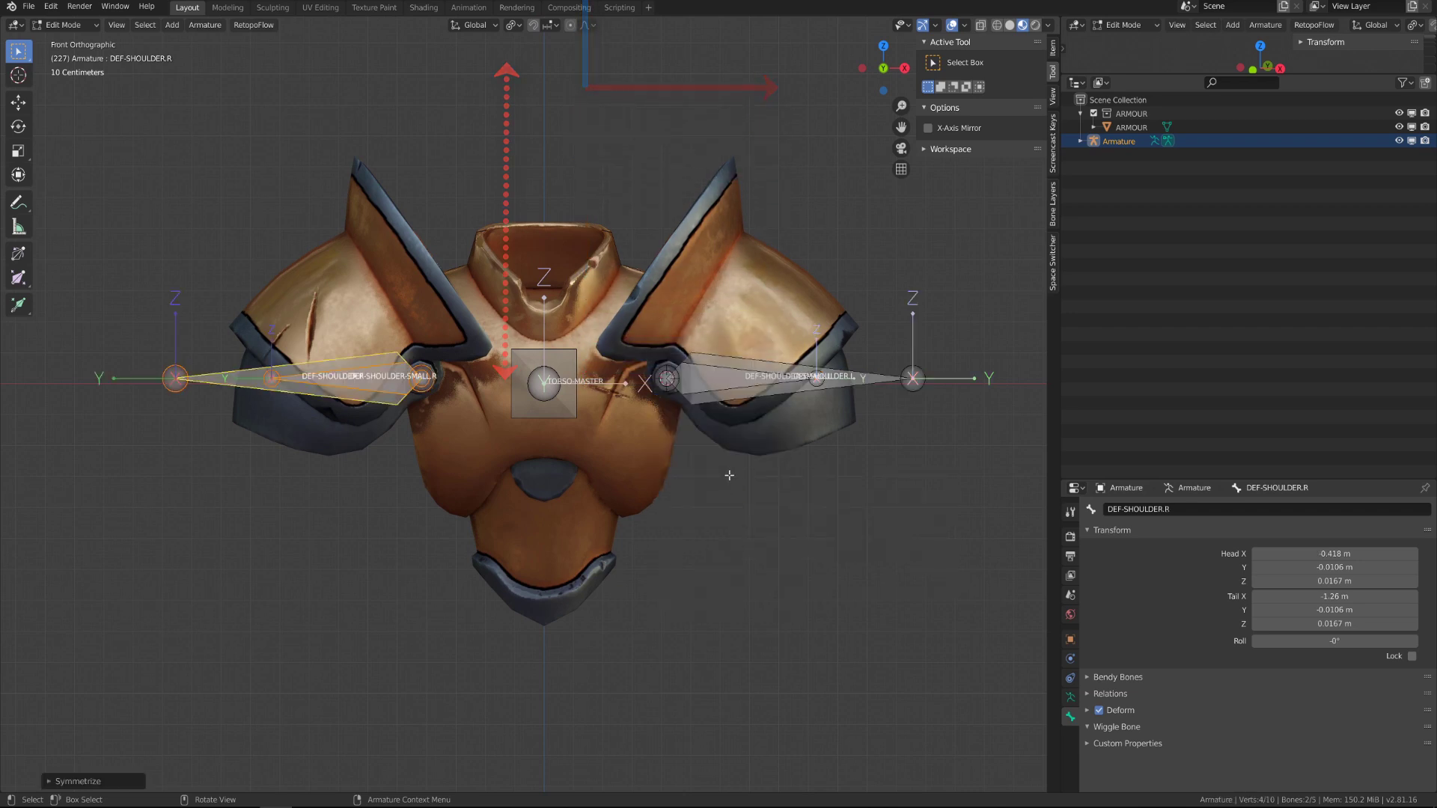
Duplicate TORSO-MASTER to below and in front of it, shrink the copy to about 0.55 m long, and name it DEF-TORSO-FRONT.
mouse_move(730, 475)
middle_down()
mouse_move(641, 473)
mouse_move(741, 469)
middle_up()
shift+middle_drag(702, 406, 804, 322)
key(shift+d)
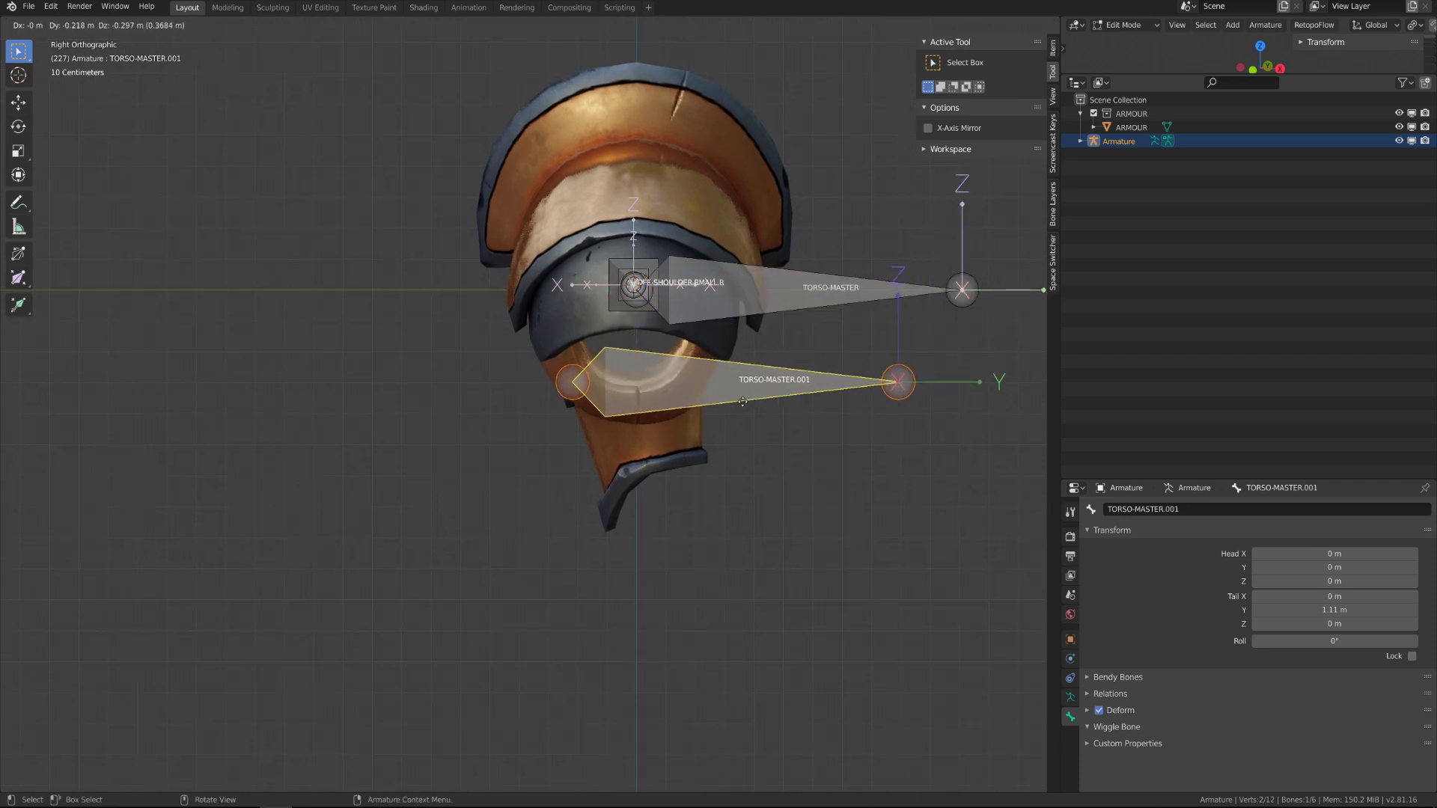
key(s)
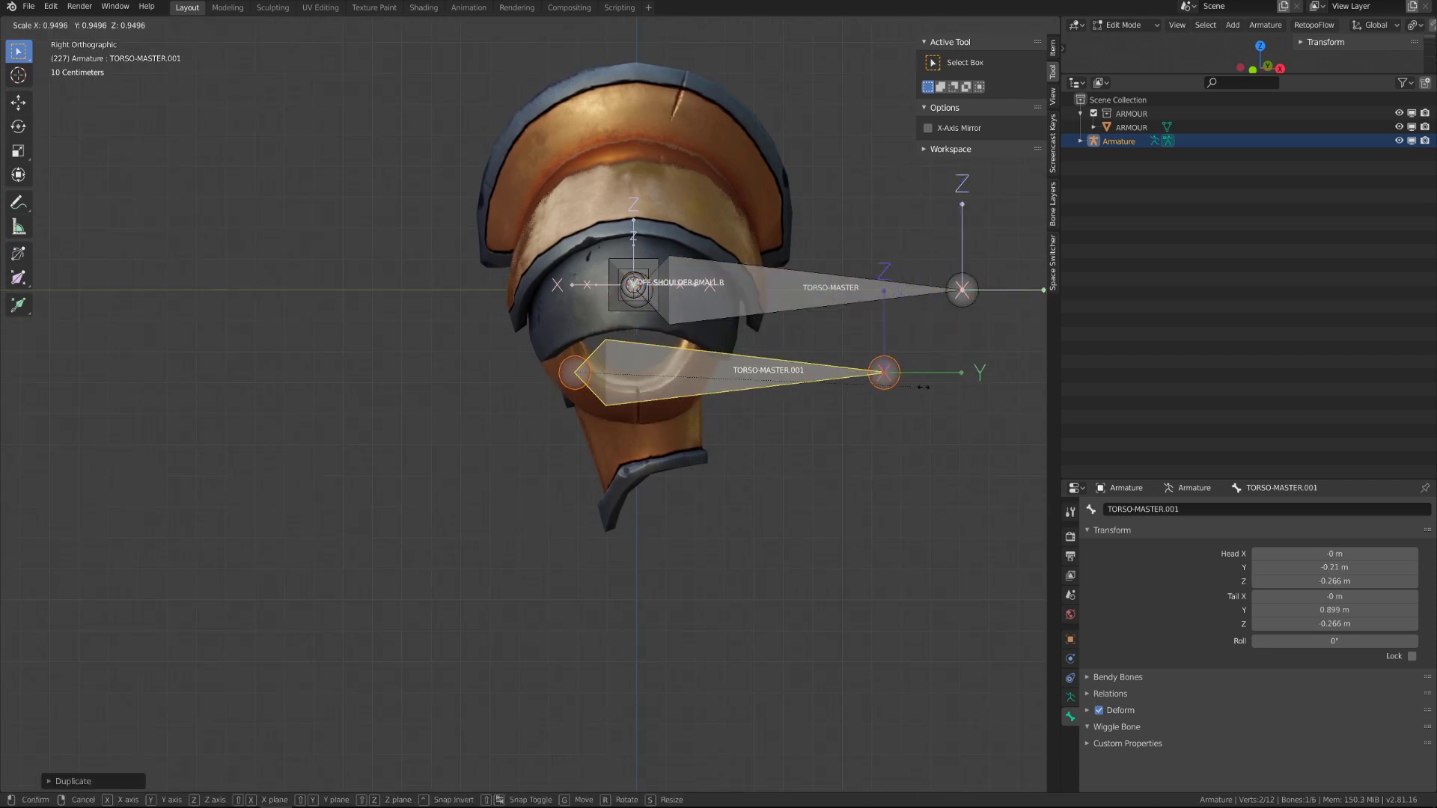
click(760, 383)
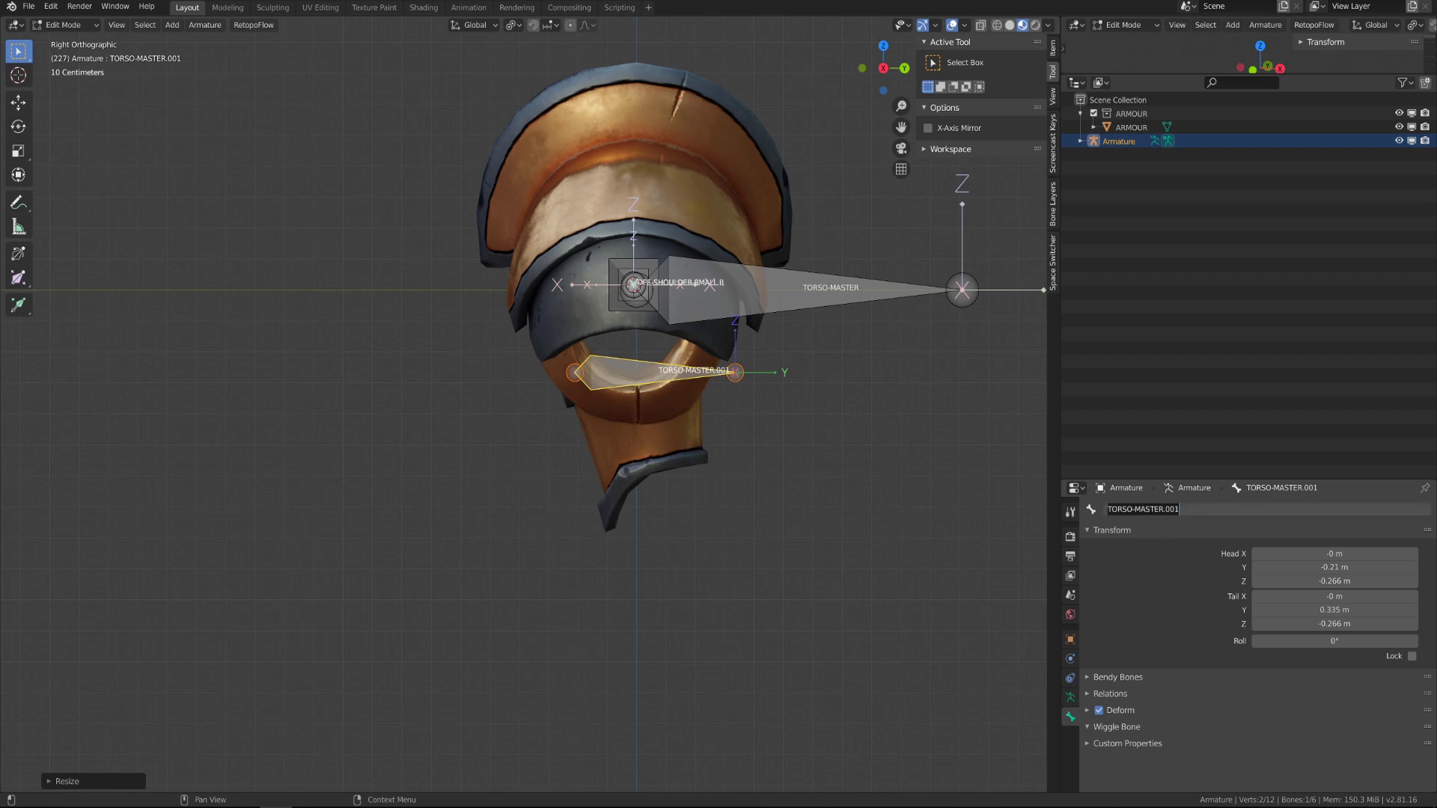
key(Return)
Duplicate DEF-TORSO-FRONT about 0.37 m backward along Y and name the copy DEF-TORSO-BACK.
key(shift+d)
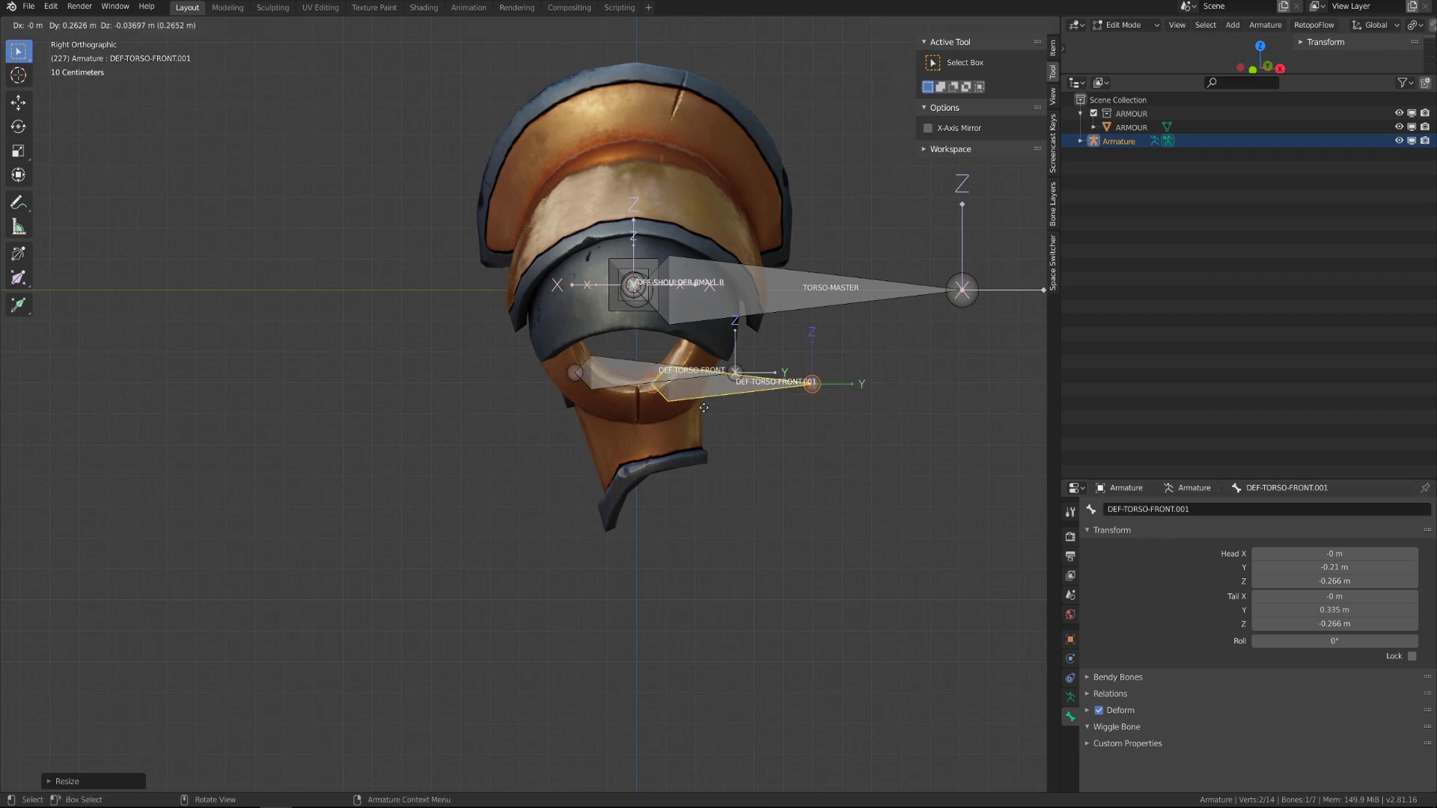
click(724, 393)
click(1148, 509)
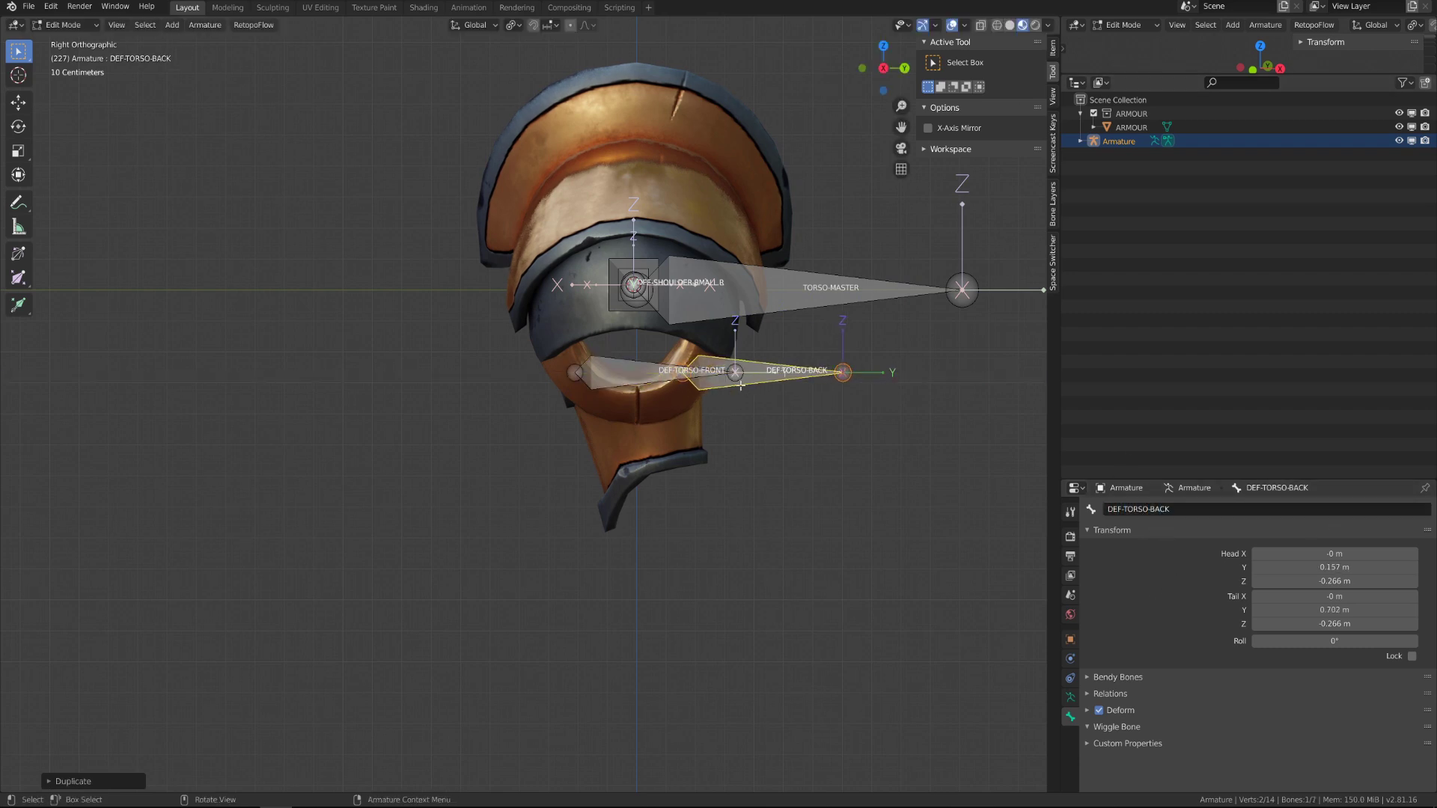
Duplicate DEF-TORSO-BACK to a head at about Y 0 m, Z -0.333 m and name the copy DEF-TORSO-CENTER.
key(shift+d)
click(702, 432)
click(1148, 509)
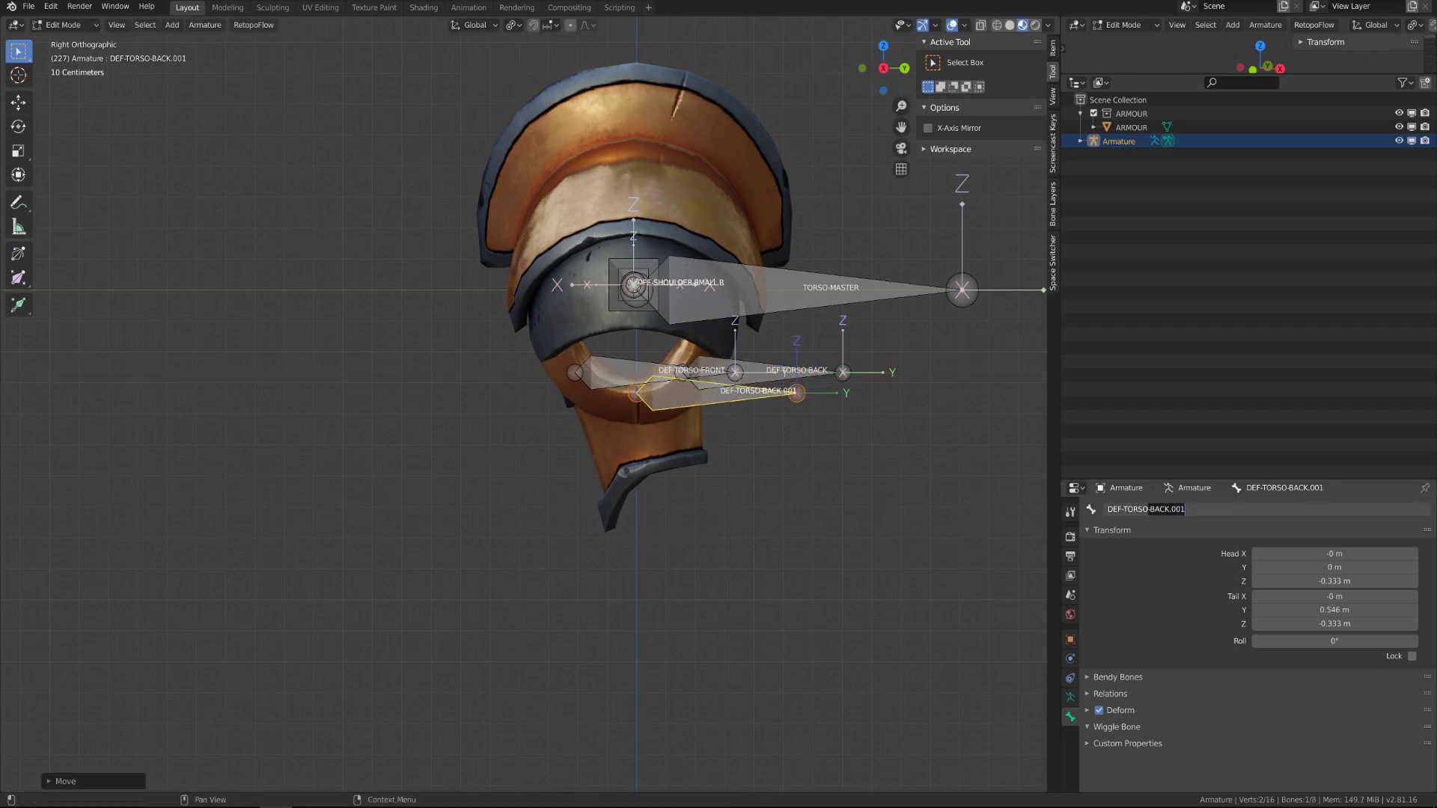
key(Tab)
Parent all the shoulder and torso DEF bones to TORSO-MASTER.
key(KP_1)
scroll(780, 411, down, 3)
middle_drag(780, 412, 719, 352)
click(667, 313)
click(563, 355)
middle_drag(667, 312, 612, 372)
key(Tab)
key(a)
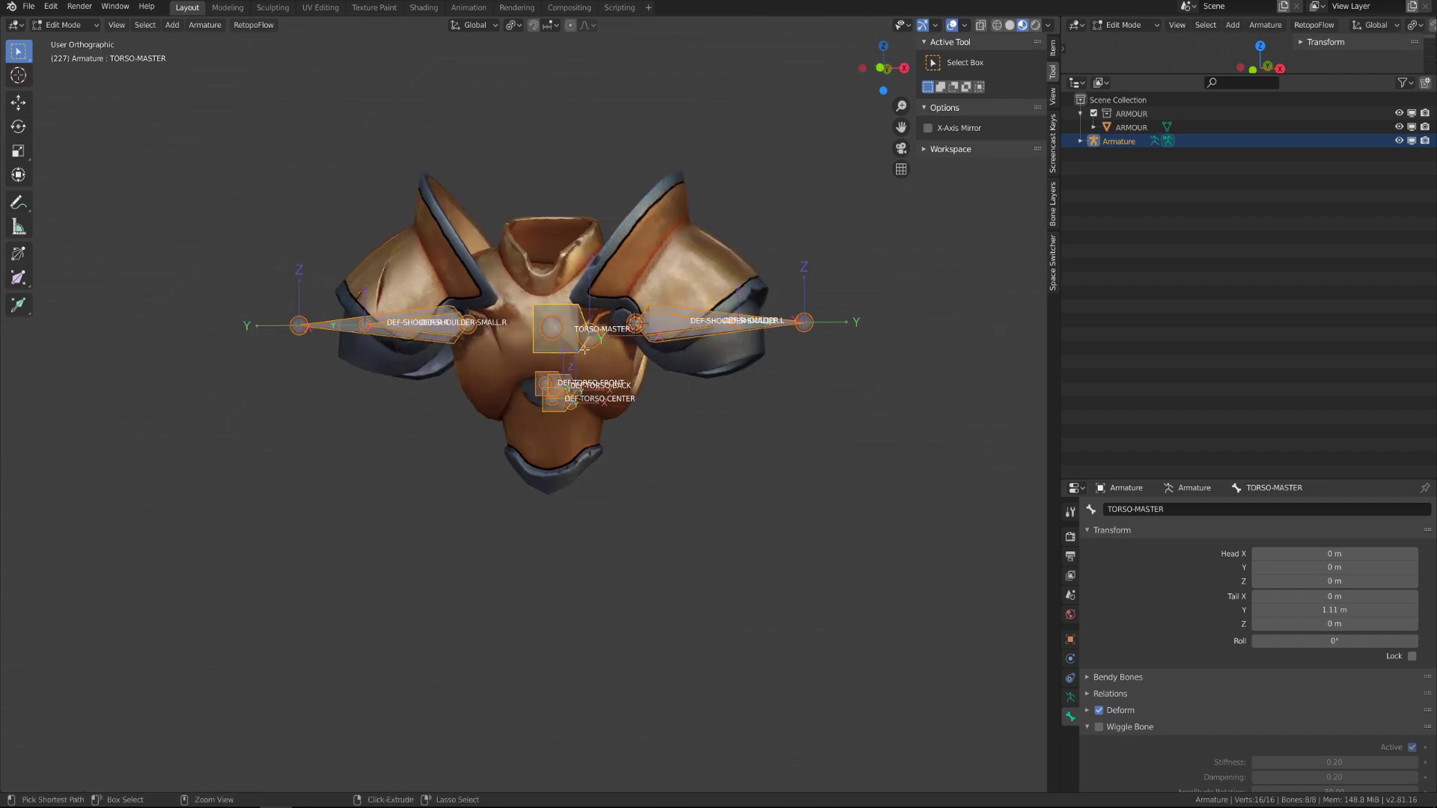
key(ctrl+p)
click(583, 364)
scroll(583, 365, up, 3)
scroll(583, 365, down, 1)
Name the first five bone layers DEF, TGT, MCH, TORSO and CTRL, and hide the nameless layers.
click(1053, 143)
click(936, 42)
key(KP_1)
click(1053, 204)
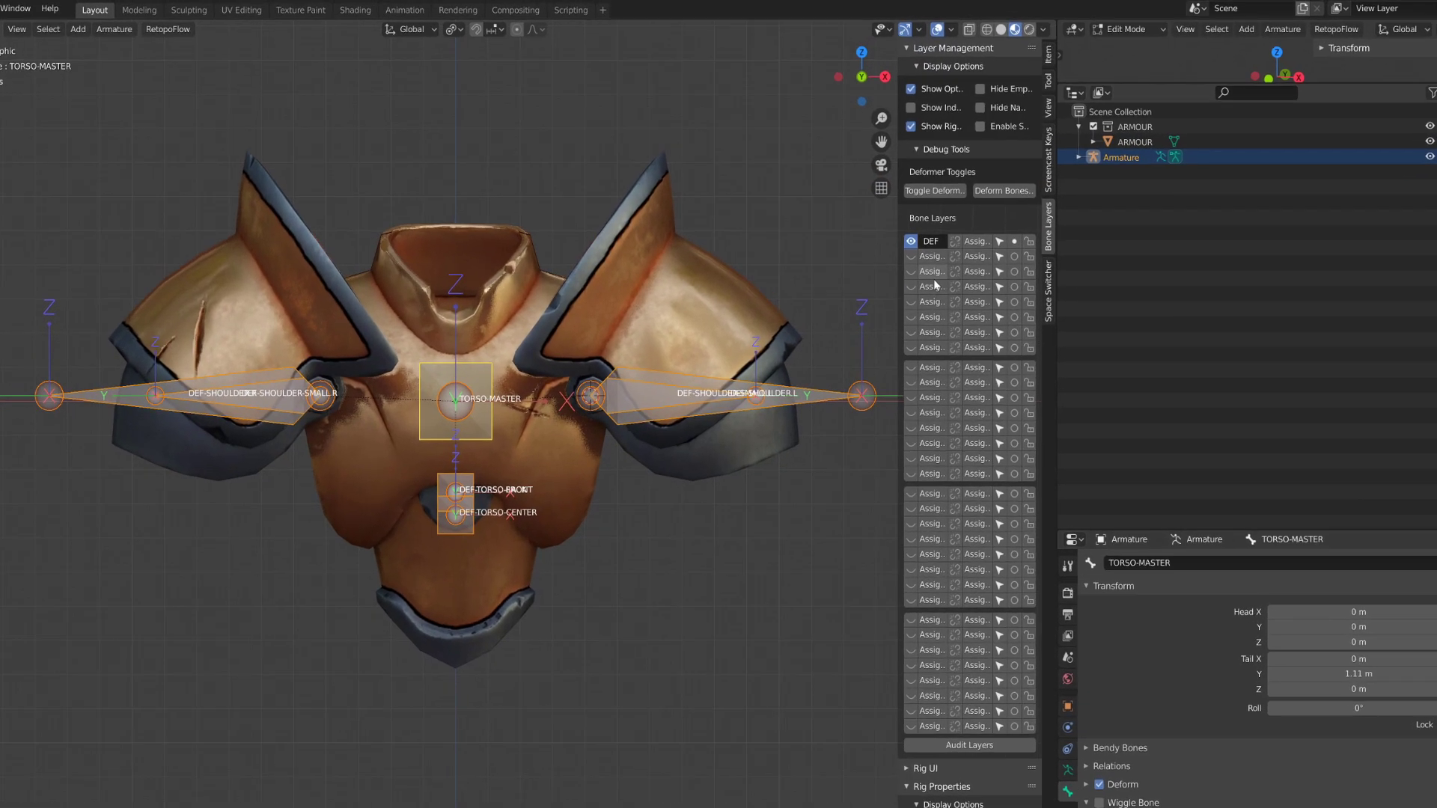
click(1022, 259)
click(947, 258)
double_click(947, 258)
text(TORSO)
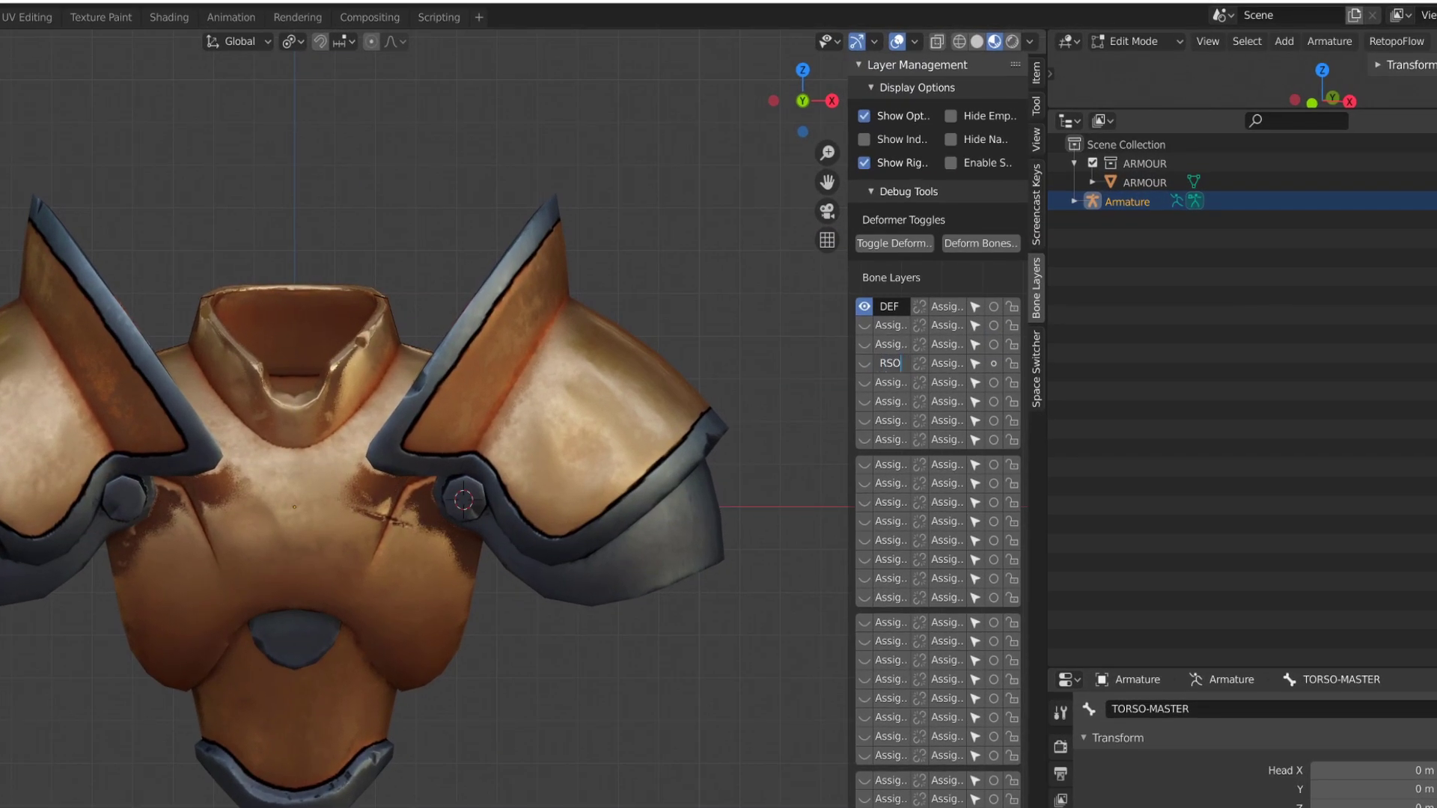
drag(851, 369, 749, 369)
click(798, 325)
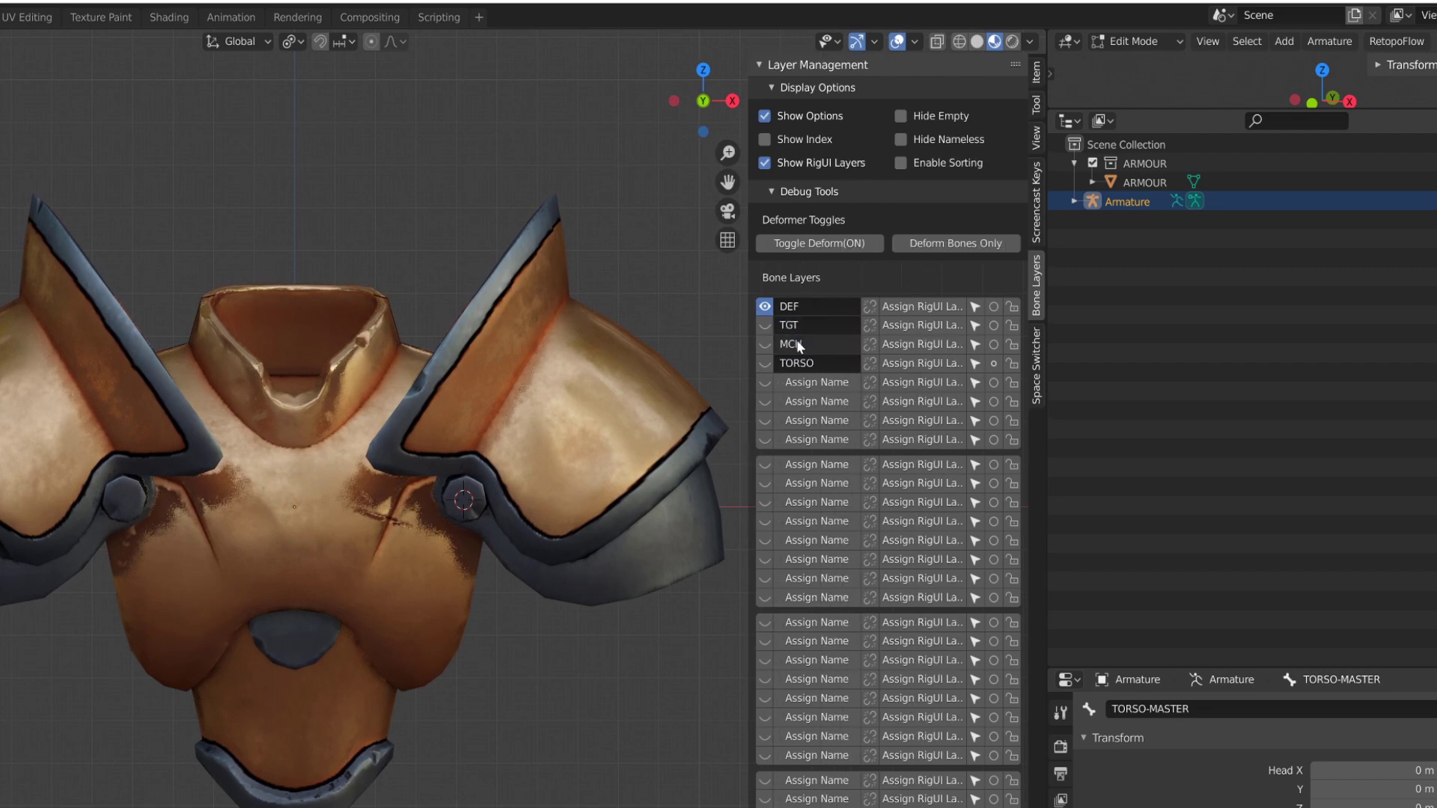
click(901, 139)
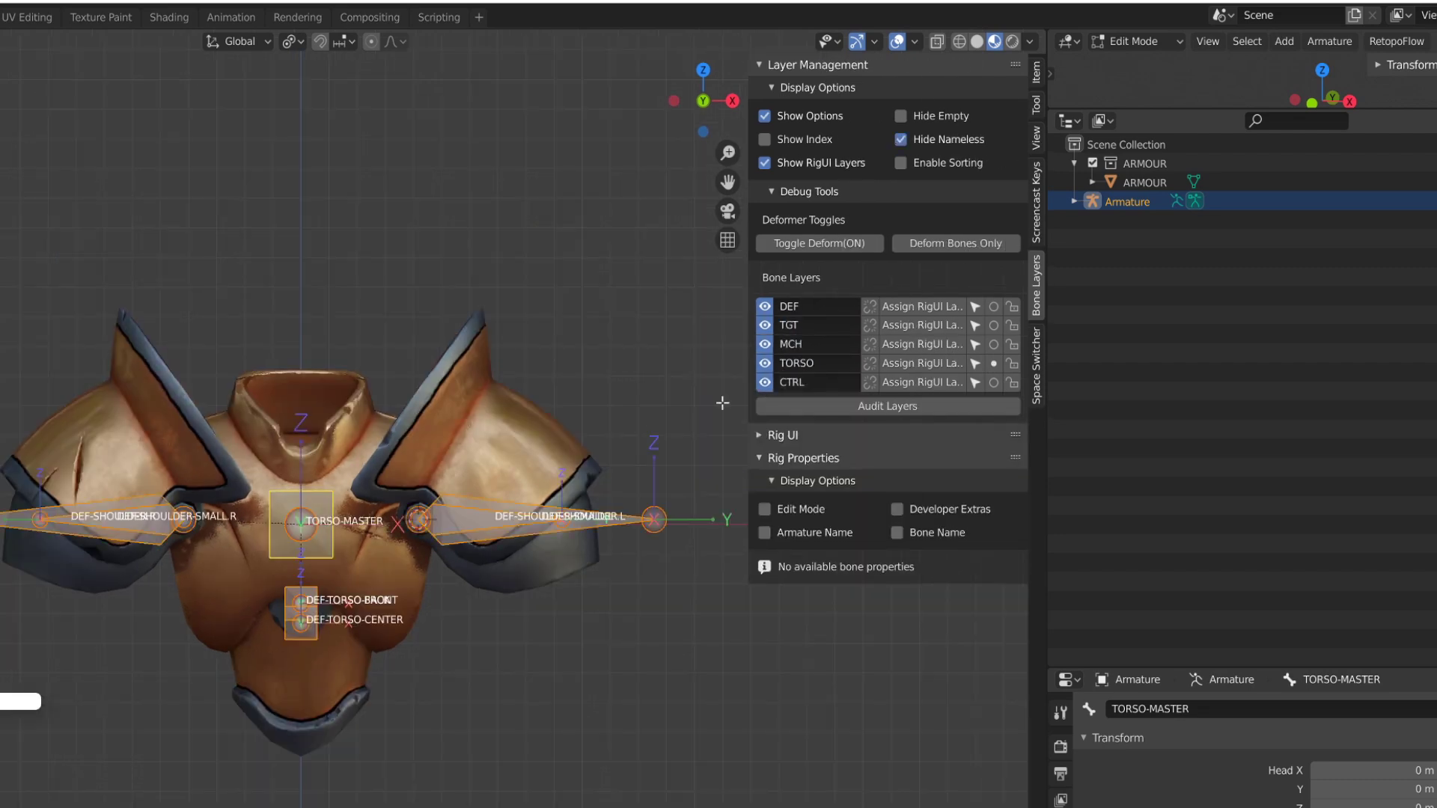
Parent the ARMOUR mesh to the armature using Armature Deform with empty groups.
drag(4, 333, 149, 600)
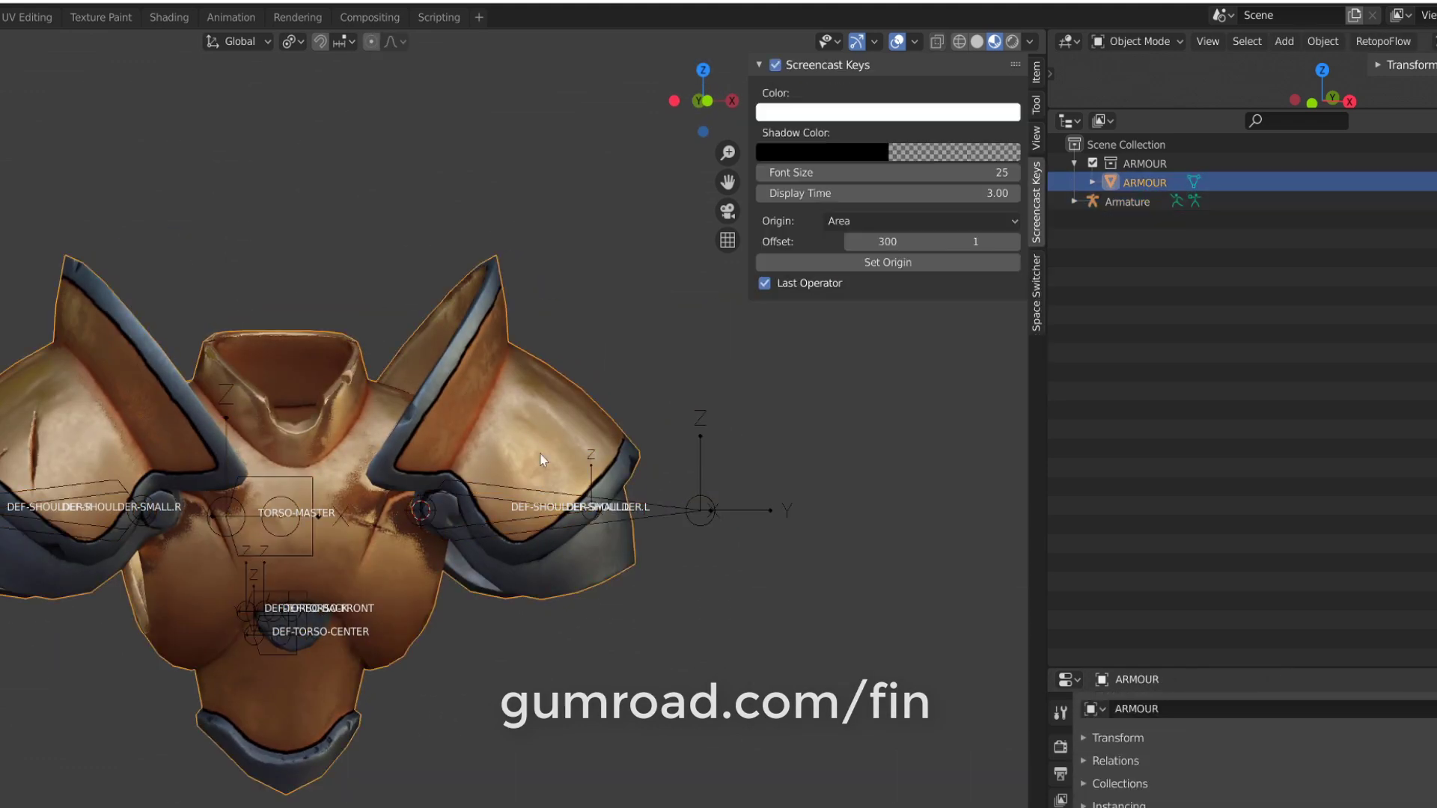
key(ctrl+p)
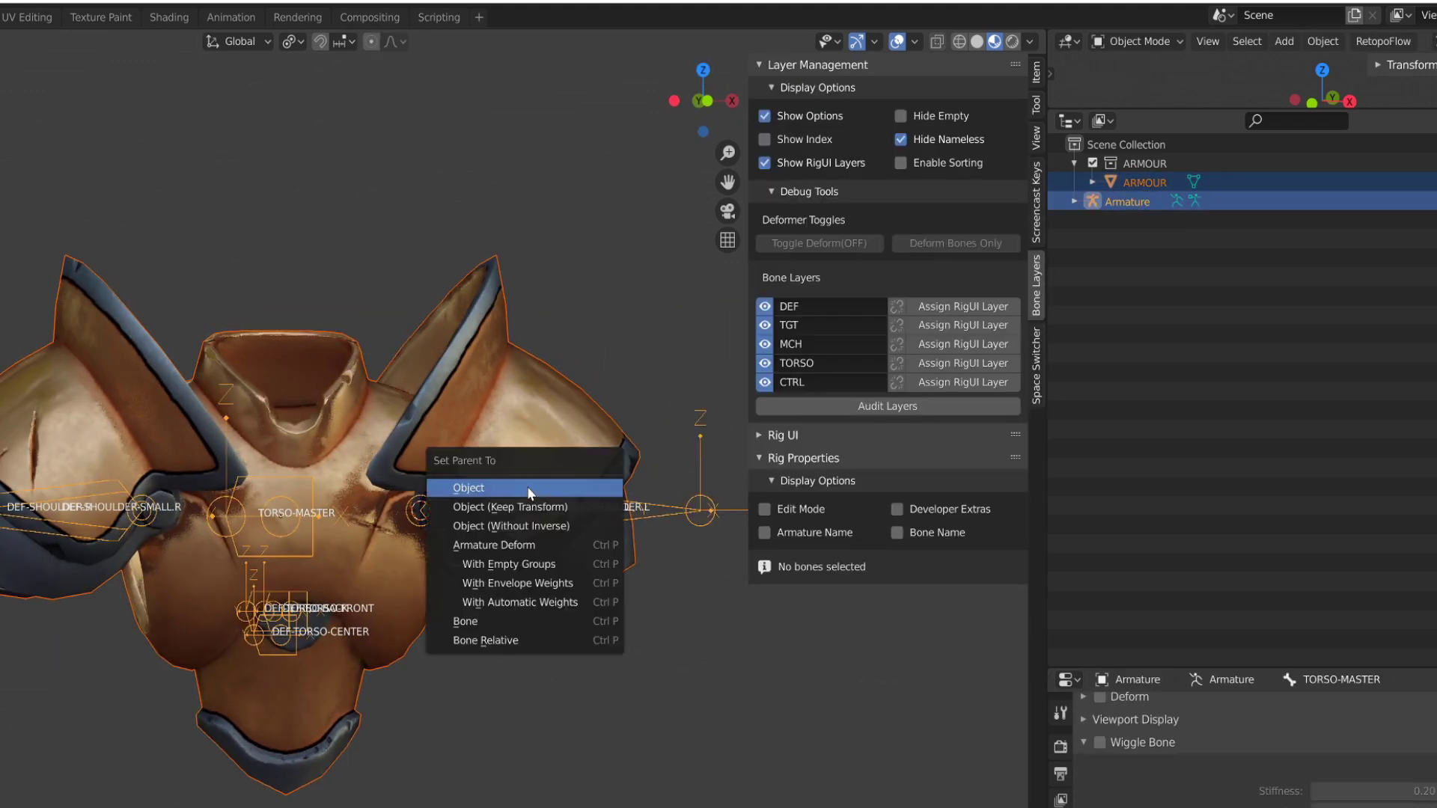
click(536, 568)
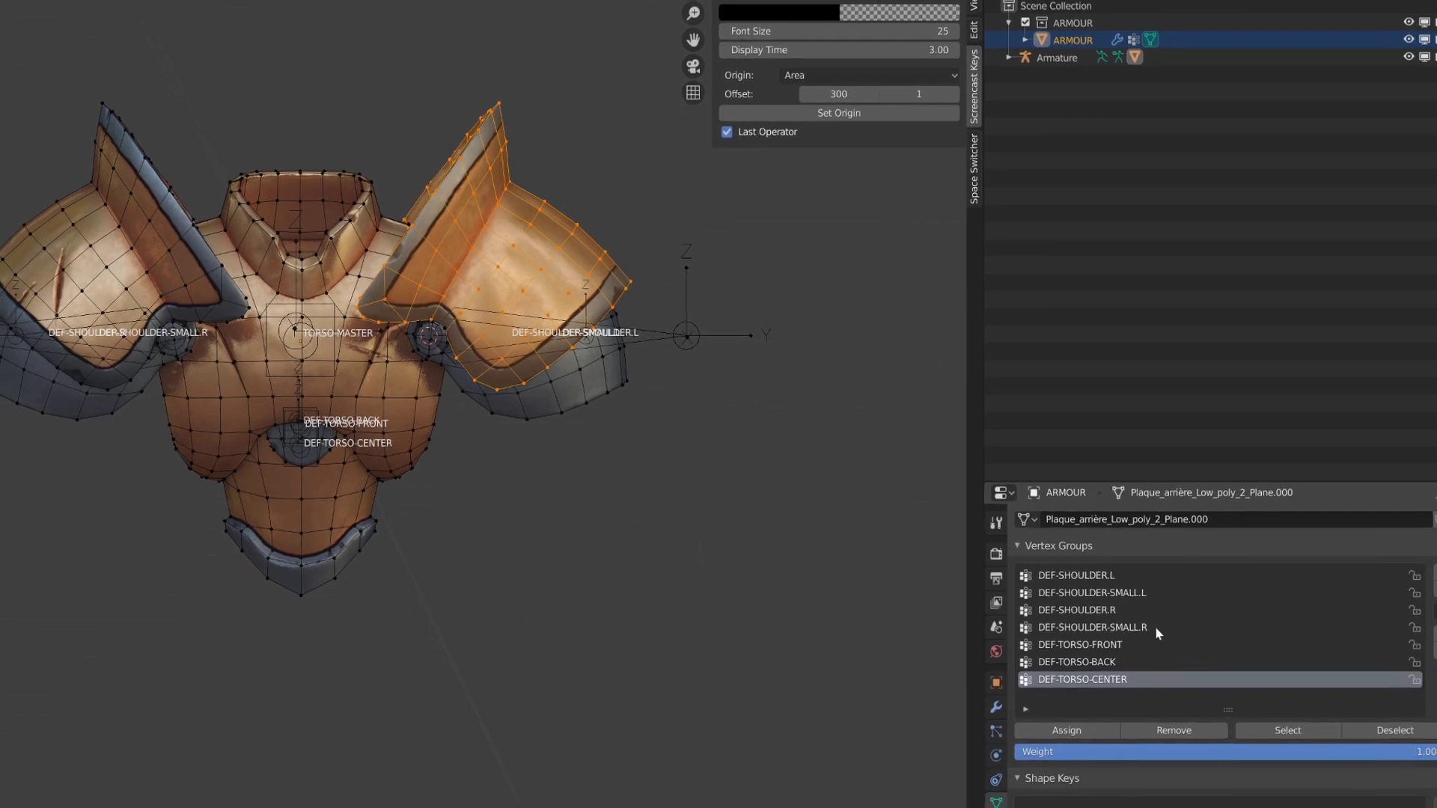
Assign the outer and inner plates of the .L shoulder to DEF-SHOULDER.L and DEF-SHOULDER-SMALL.L, hiding each plate once assigned.
click(1085, 576)
click(1071, 731)
key(h)
key(l)
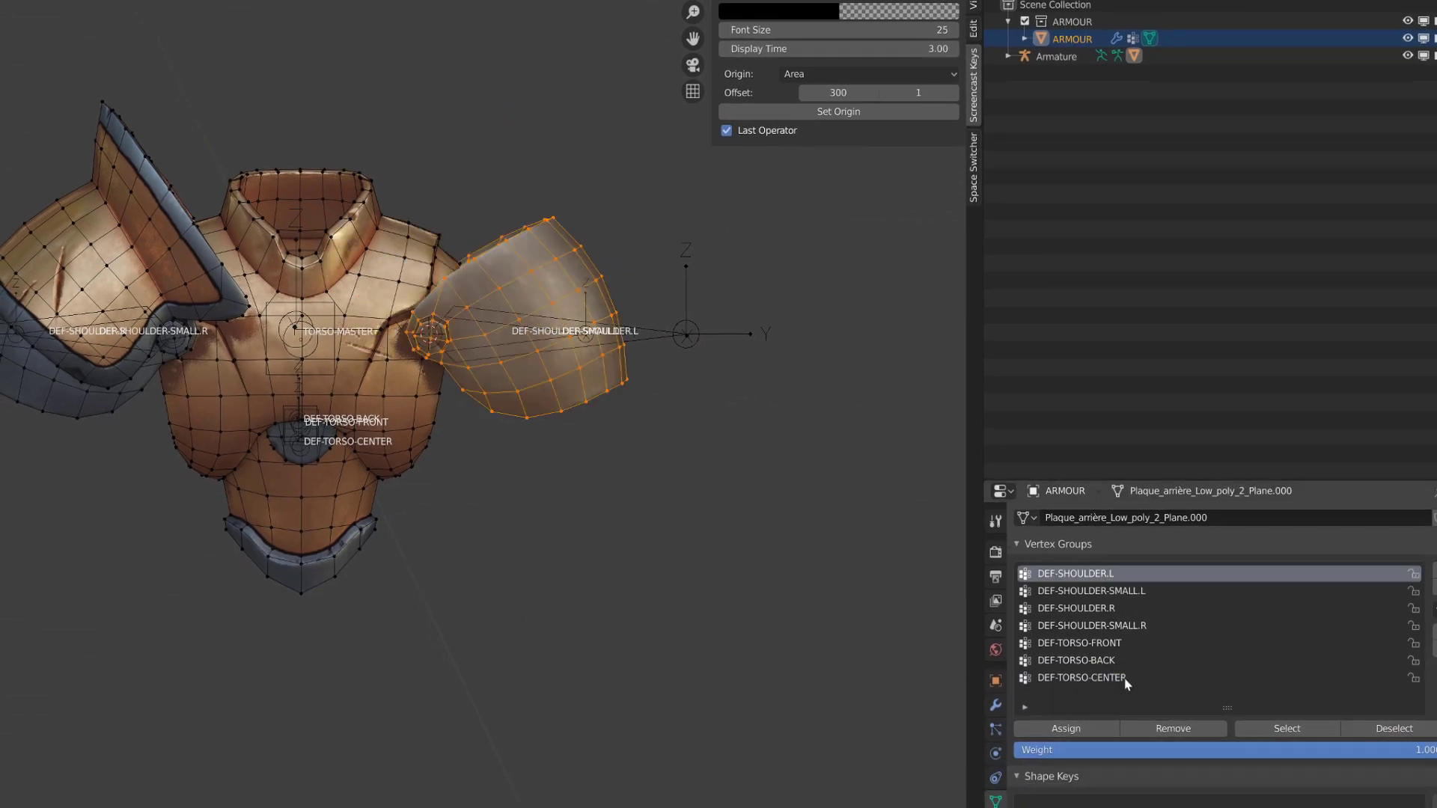
click(1096, 592)
click(1070, 731)
key(h)
Assign the front torso plate to DEF-TORSO-FRONT and the back plate to DEF-TORSO-BACK, hiding each plate once assigned.
key(l)
click(1096, 644)
click(1078, 729)
key(h)
key(l)
click(1097, 661)
click(1078, 729)
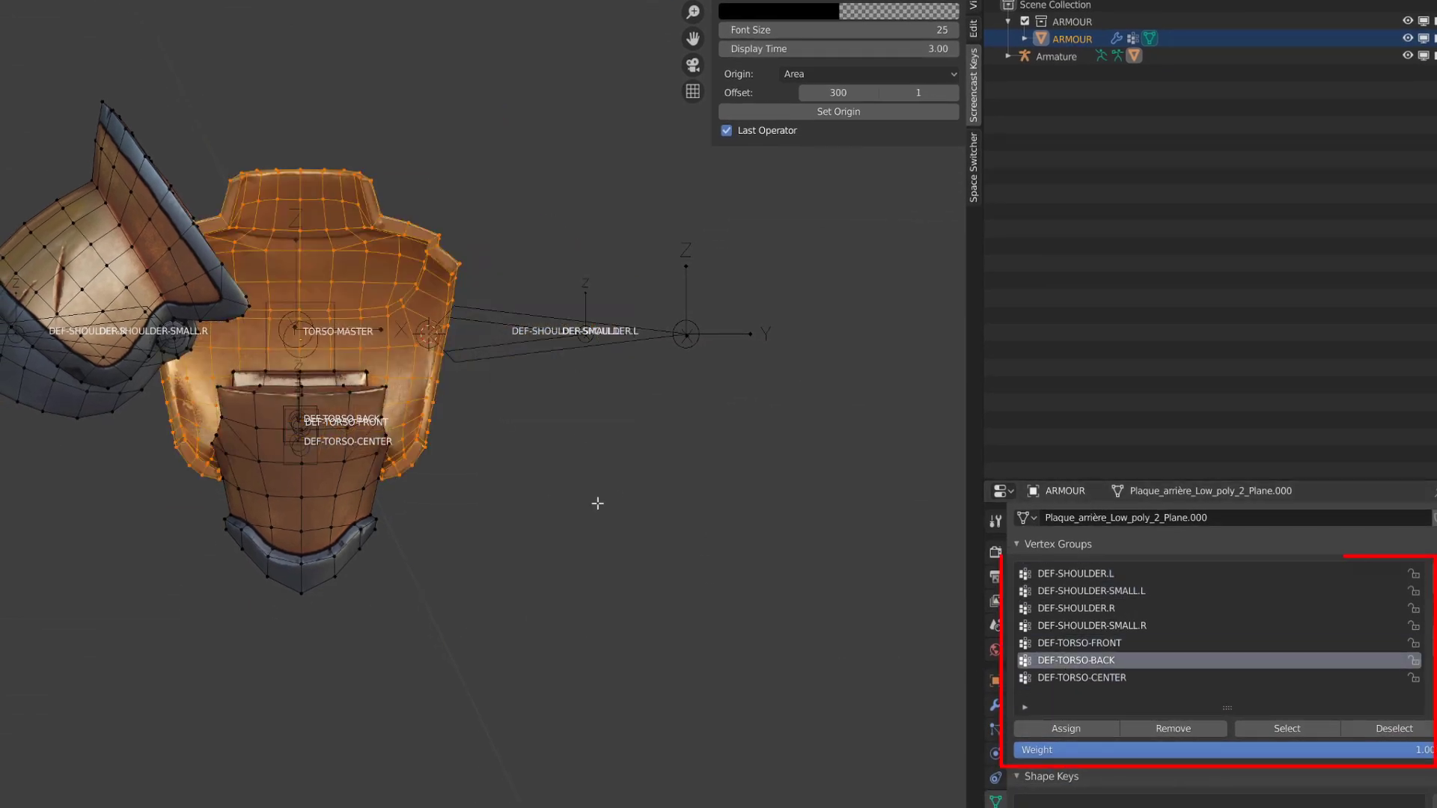
key(h)
Assign the belly plate to DEF-TORSO-CENTER and the other shoulder's outer and inner plates to DEF-SHOULDER.R and DEF-SHOULDER-SMALL.R.
key(l)
click(1097, 622)
click(1096, 609)
click(1070, 729)
key(h)
key(l)
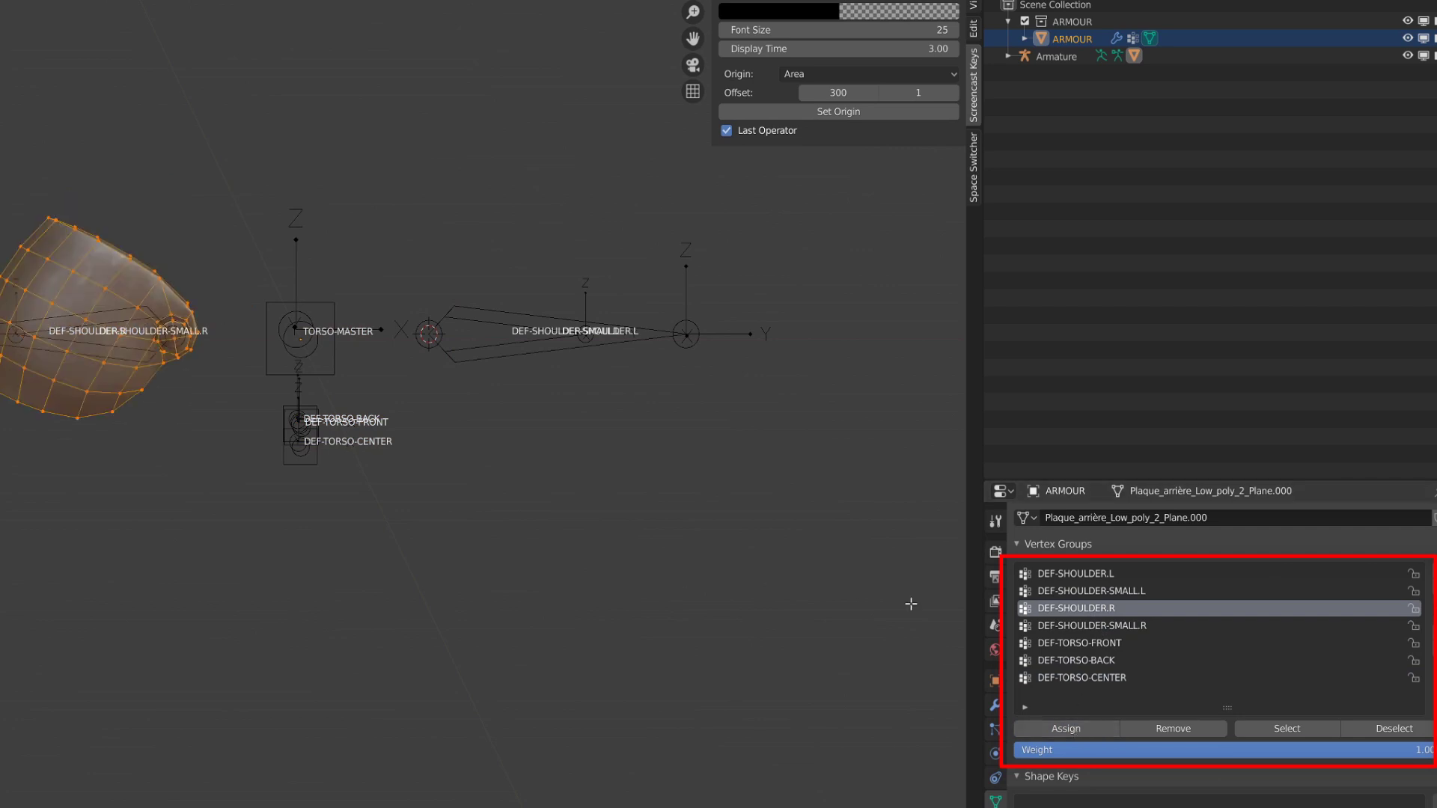
click(1097, 626)
click(1071, 729)
key(alt+a)
key(Tab)
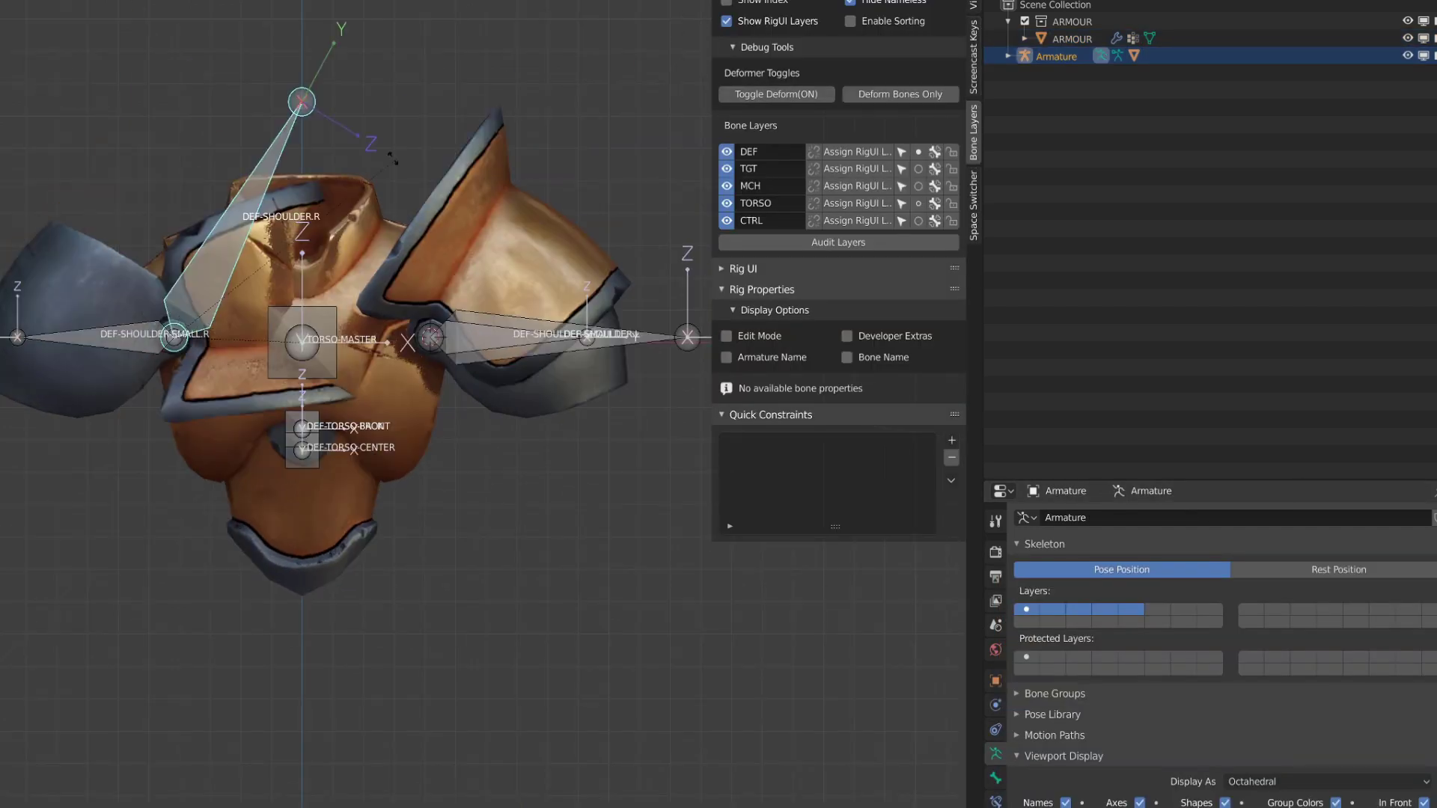
Test the armour deformation by temporarily posing DEF-SHOULDER.R and DEF-TORSO-CENTER, checking from the front and side.
right_click(57, 341)
click(330, 372)
key(g)
right_click(405, 471)
key(KP_3)
click(488, 462)
key(g)
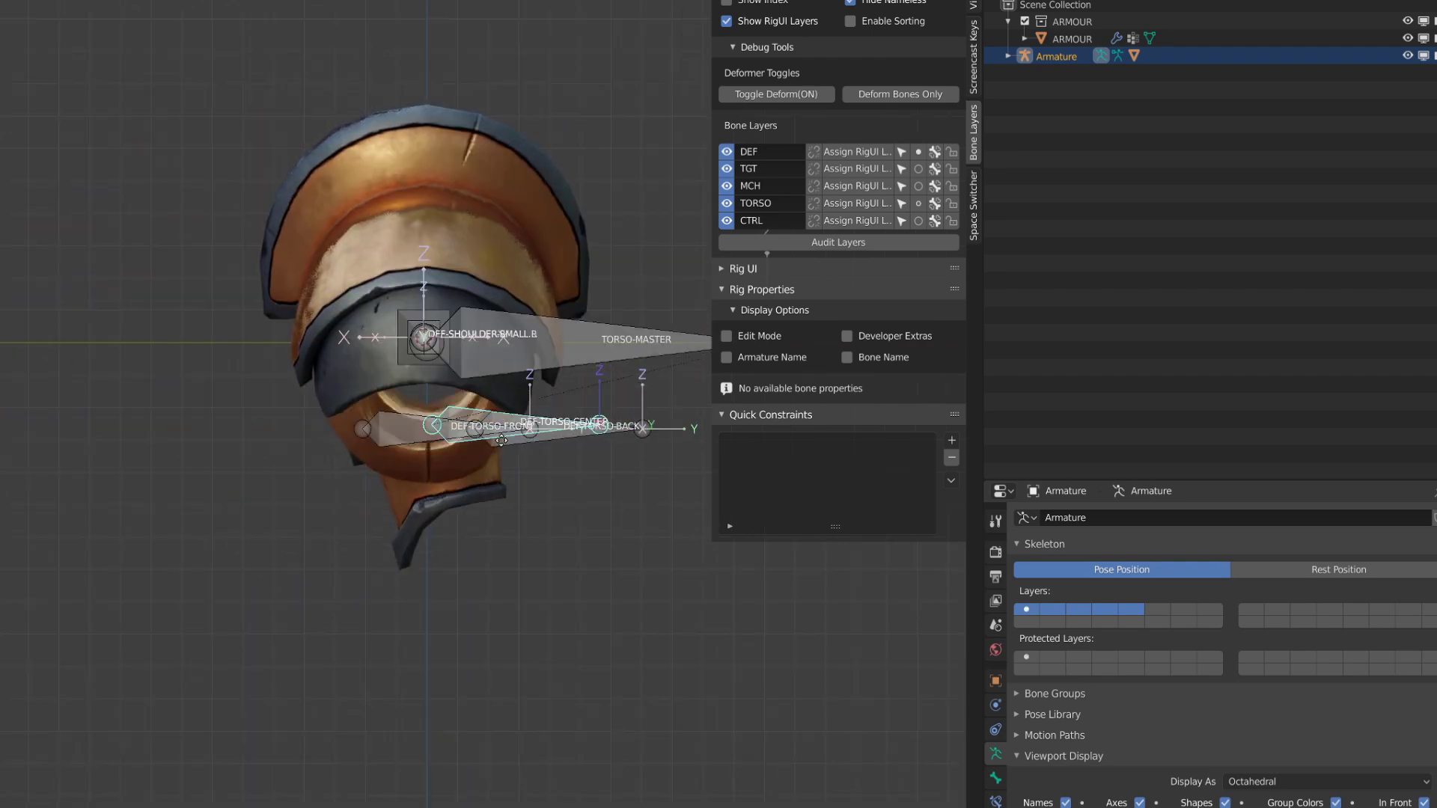
key(KP_1)
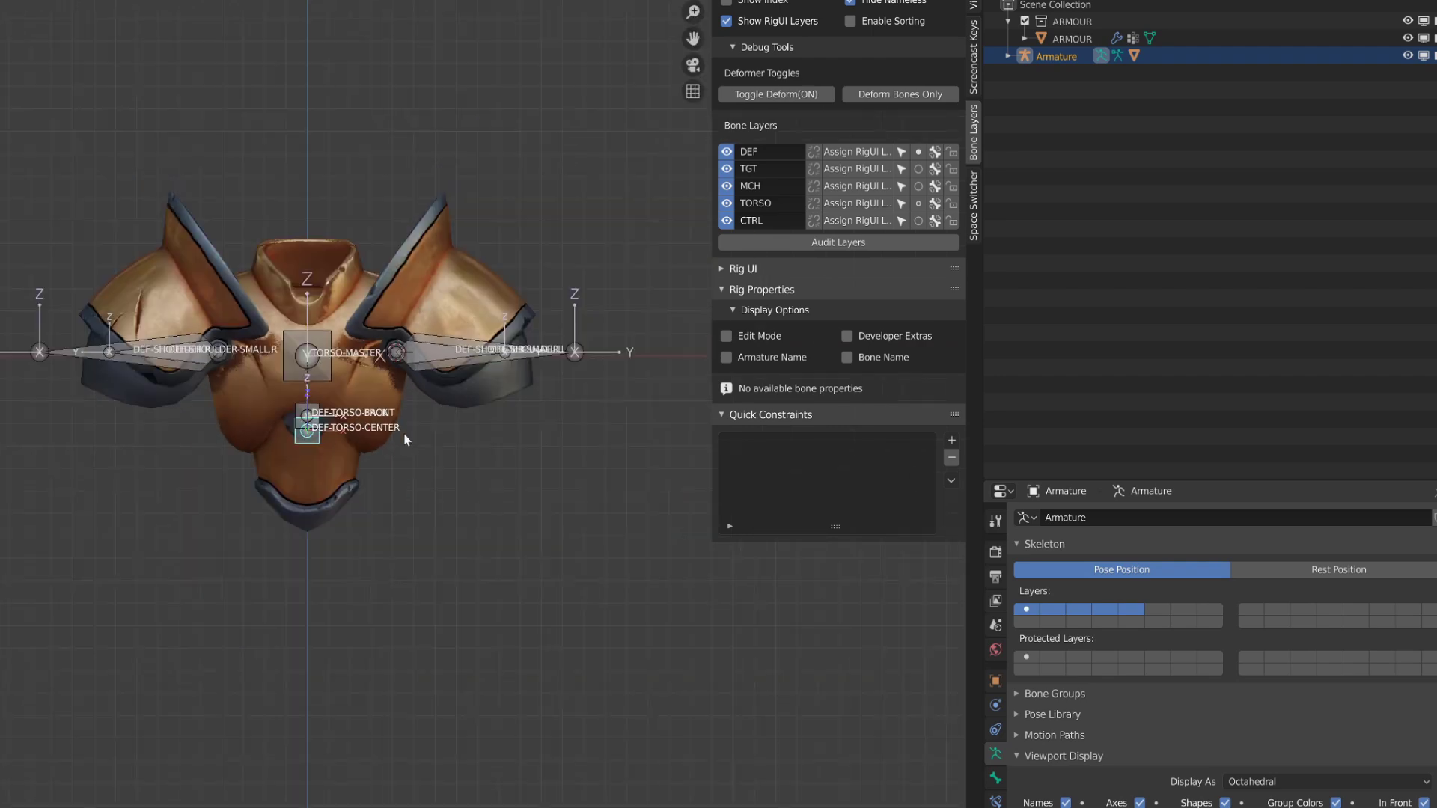
scroll(405, 440, up, 2)
middle_drag(404, 440, 294, 477)
key(KP_1)
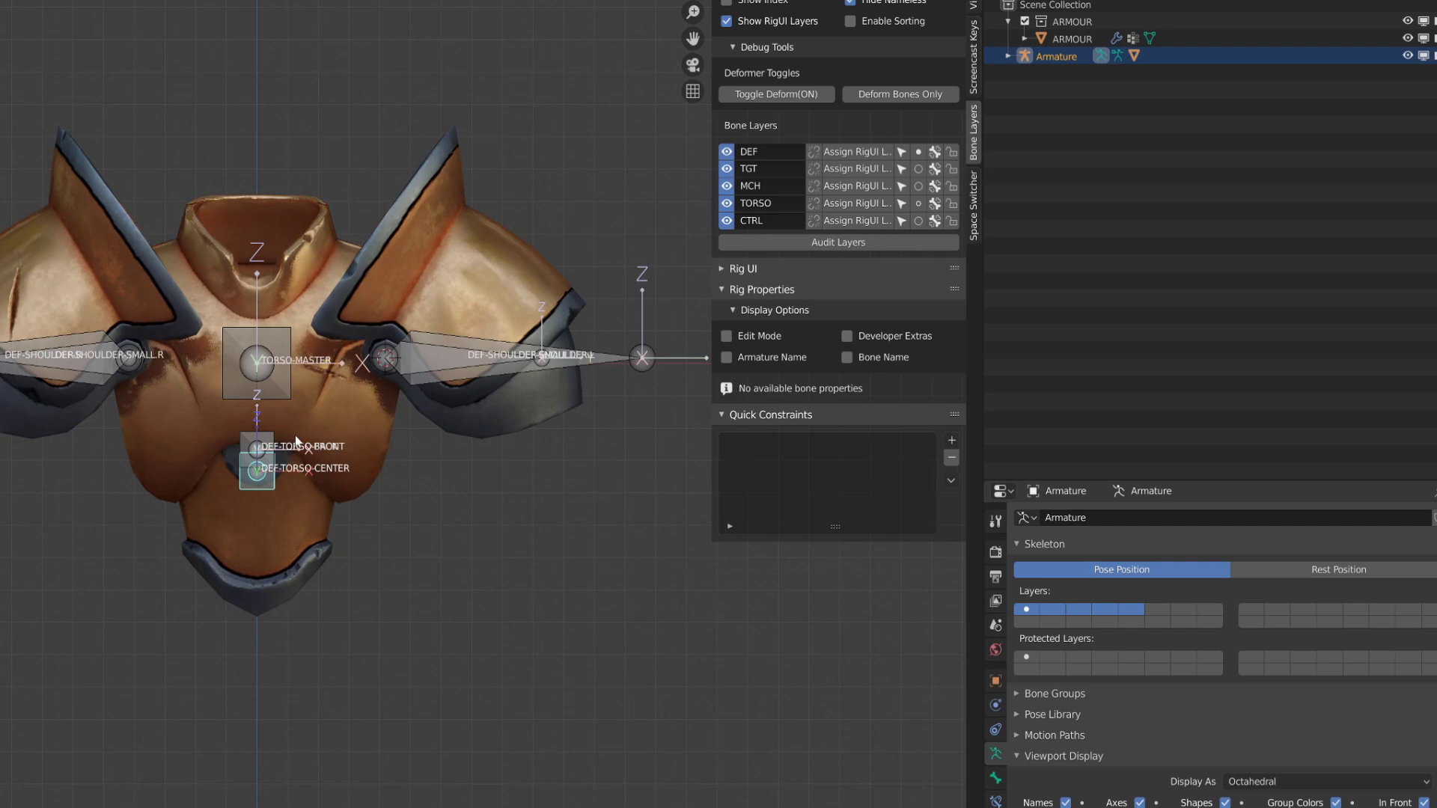
Duplicate all the DEF bones in place, leaving out TORSO-MASTER, and put the copies on the TGT bone layer.
scroll(310, 425, down, 1)
middle_drag(310, 424, 282, 407)
key(KP_1)
drag(1, 275, 569, 536)
key(Tab)
click(726, 203)
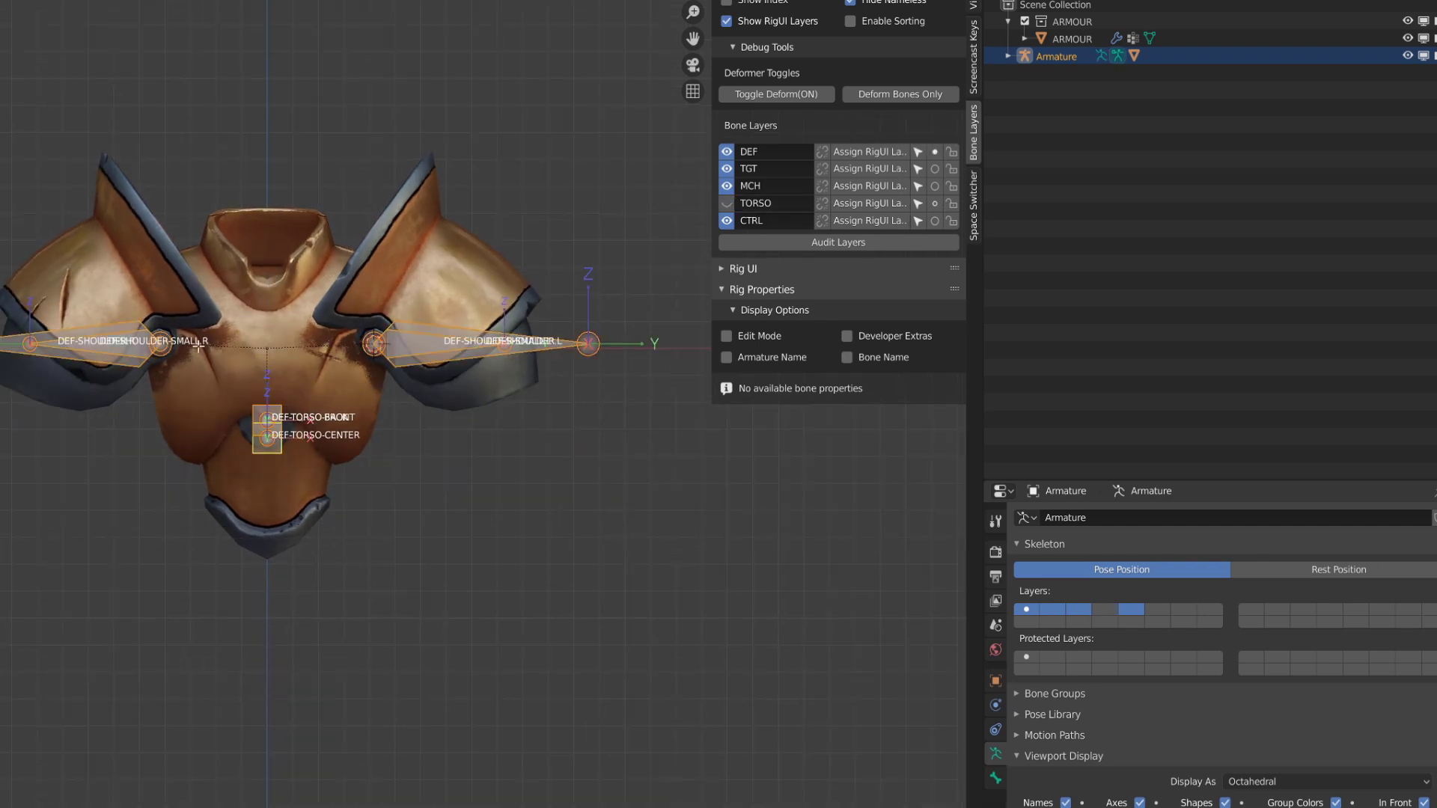
key(shift+d)
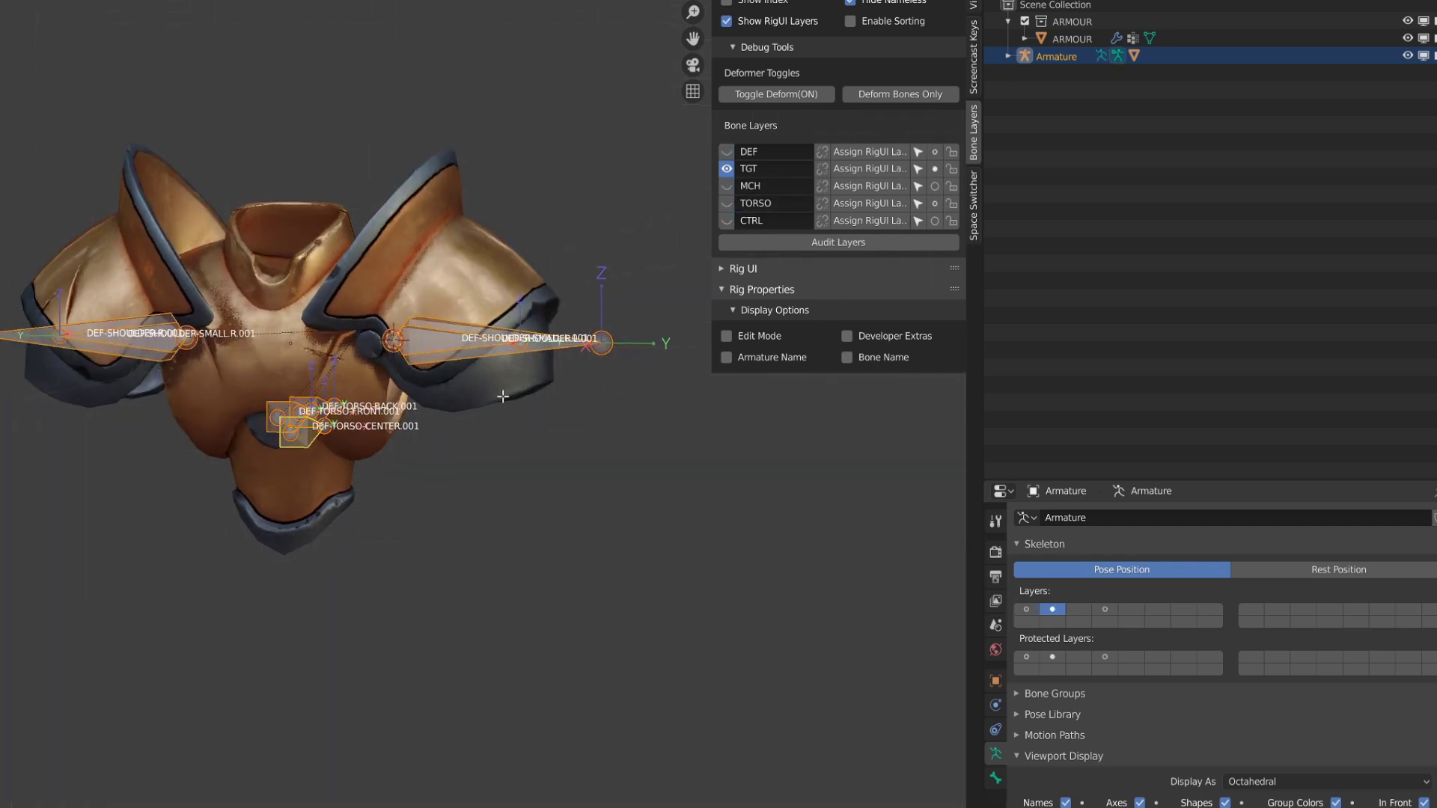
Batch rename the duplicated bones, replacing DEF with TGT and removing the .001 suffix.
key(ctrl+F2)
click(447, 395)
click(441, 636)
click(361, 458)
text(DEF)
key(Tab)
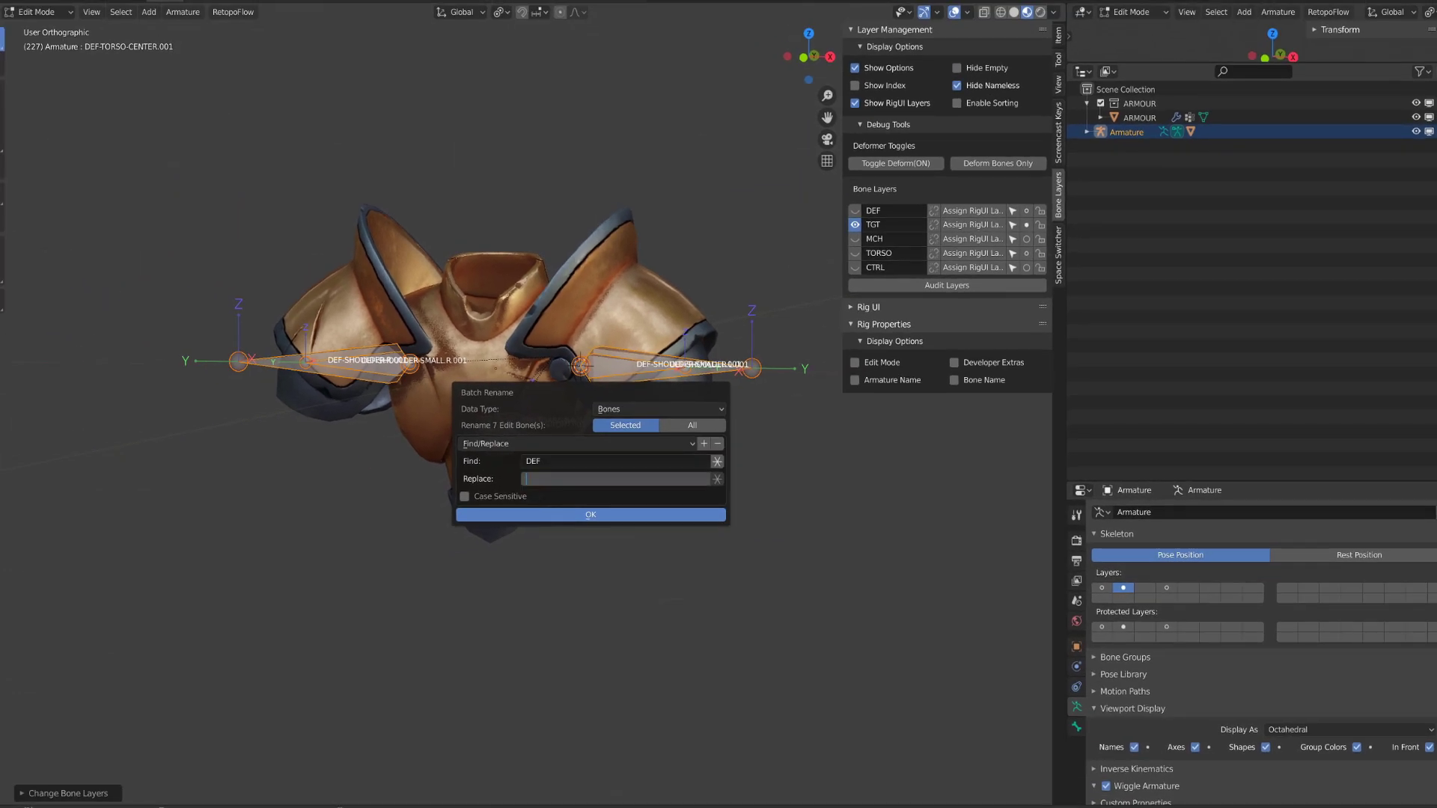
text(TGT)
key(Return)
key(Return)
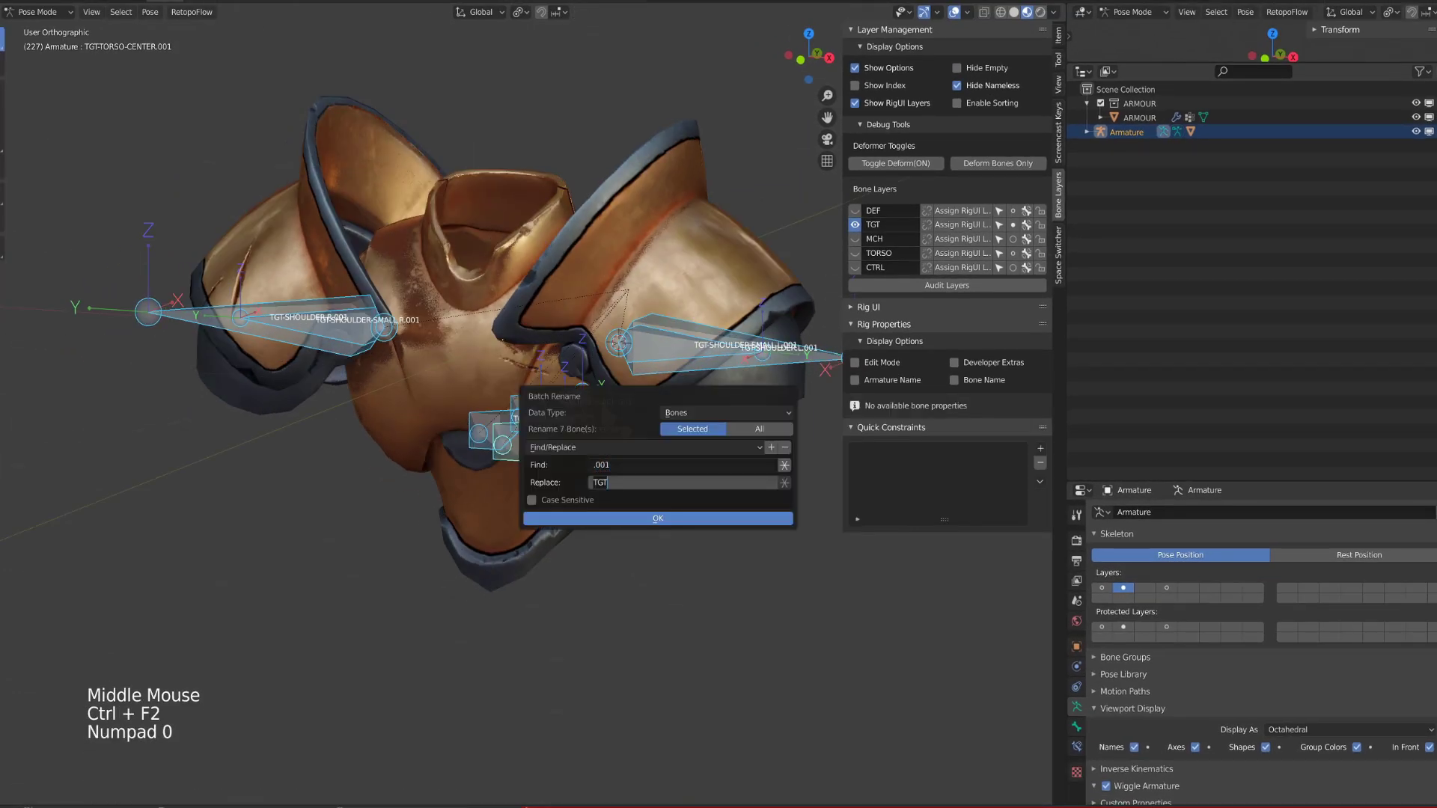
click(657, 517)
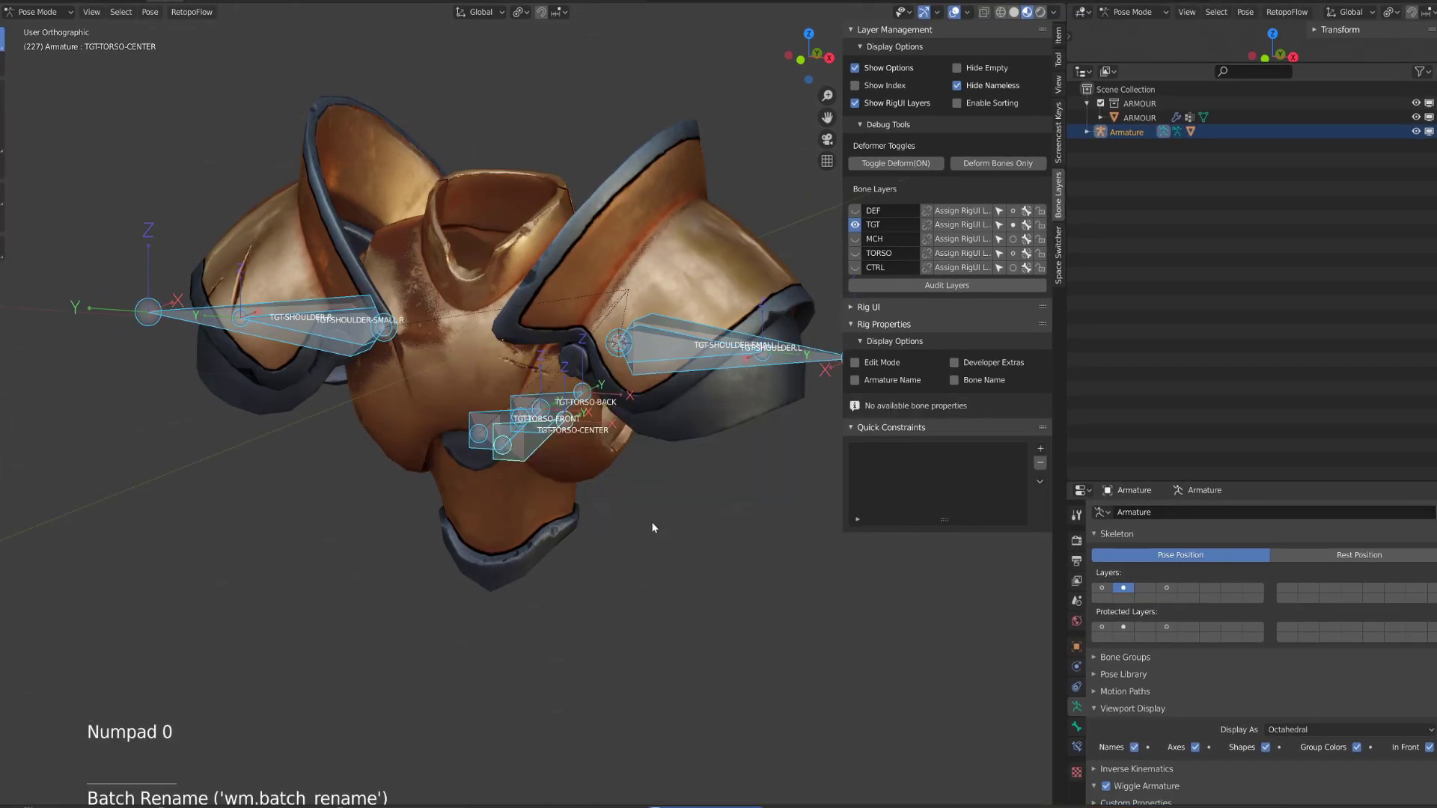
Split a new area off beneath the 3D viewport and make it a Text Editor.
key(KP_1)
shift+middle_drag(419, 405, 420, 449)
drag(1, 804, 1, 627)
click(2, 634)
click(277, 701)
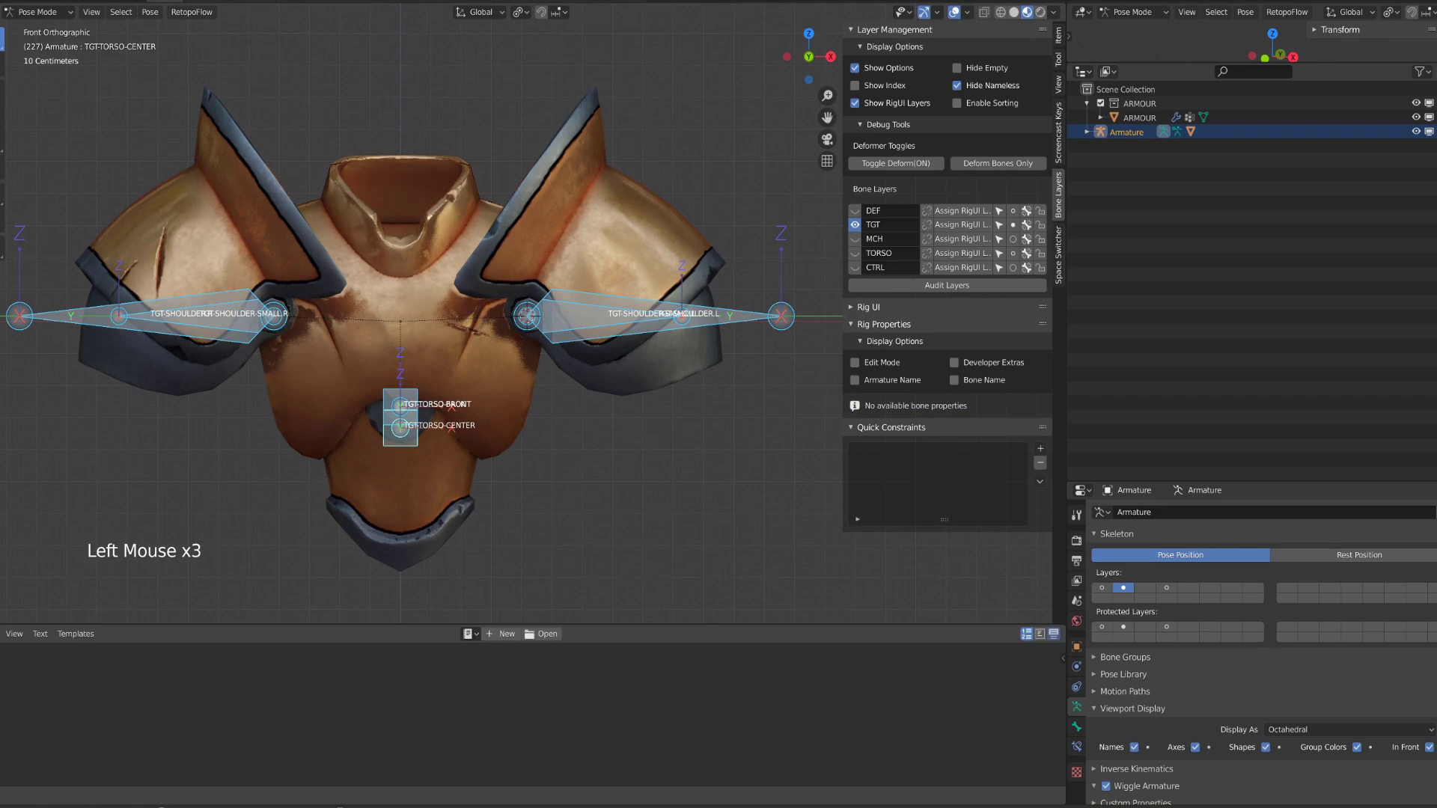
Load Copy_Transforms_DEF_to_TGT.py from the KRAGH folder and run it to constrain the DEF bones to their TGT copies.
click(537, 634)
click(500, 224)
click(500, 224)
double_click(497, 305)
double_click(494, 319)
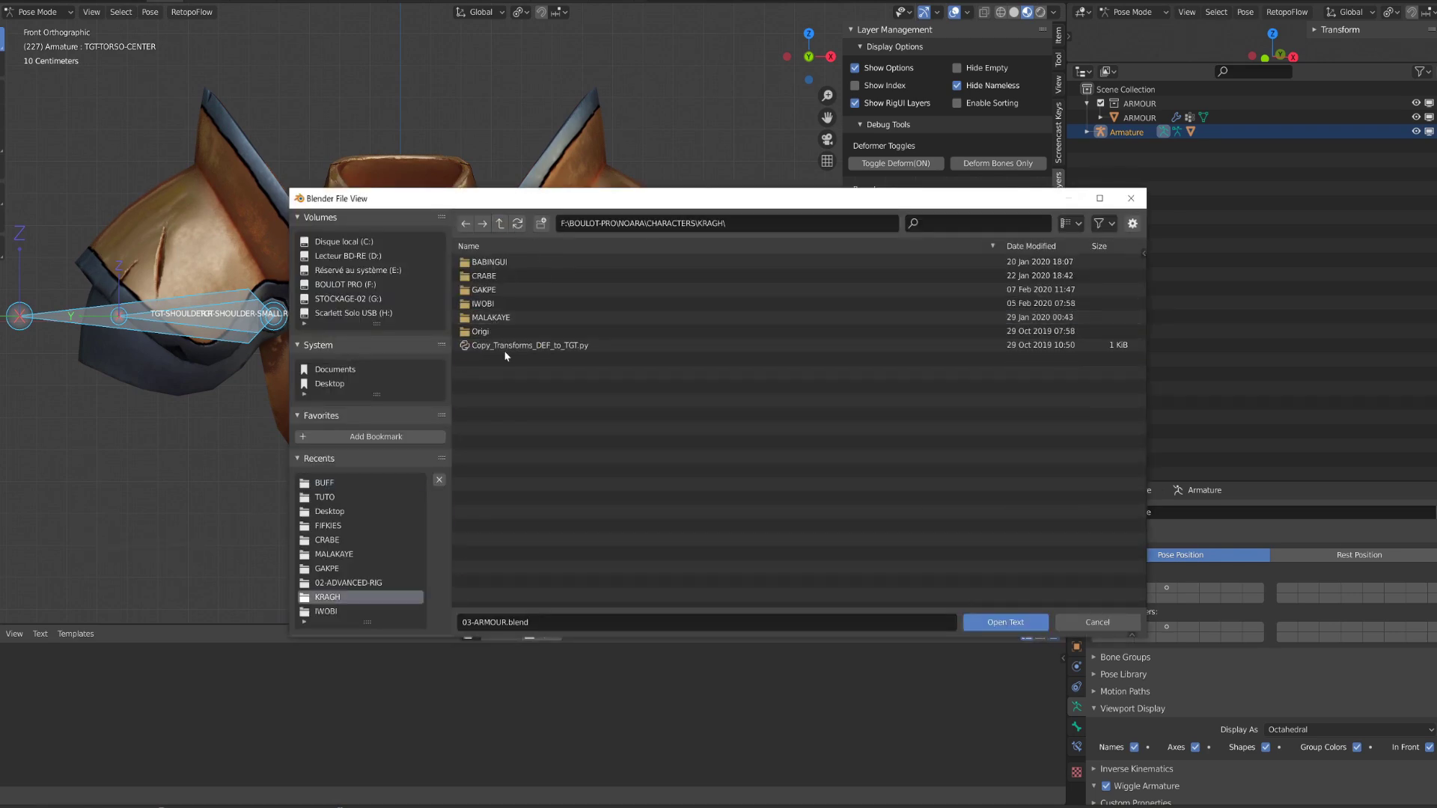
double_click(505, 347)
click(855, 210)
click(637, 322)
click(855, 225)
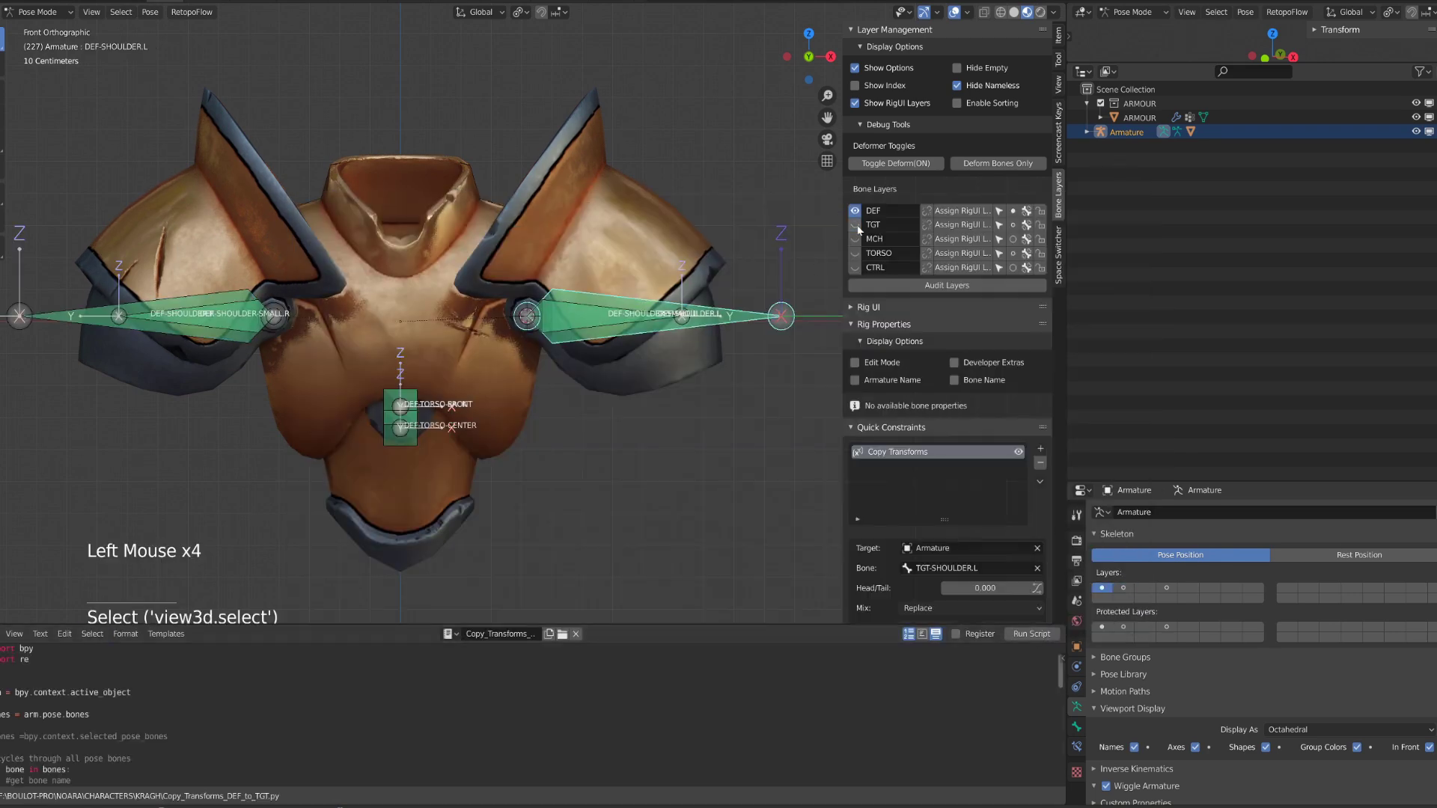
Disable the Deform option on all the TGT bones.
key(a)
key(shift+w)
click(626, 326)
click(24, 612)
click(136, 656)
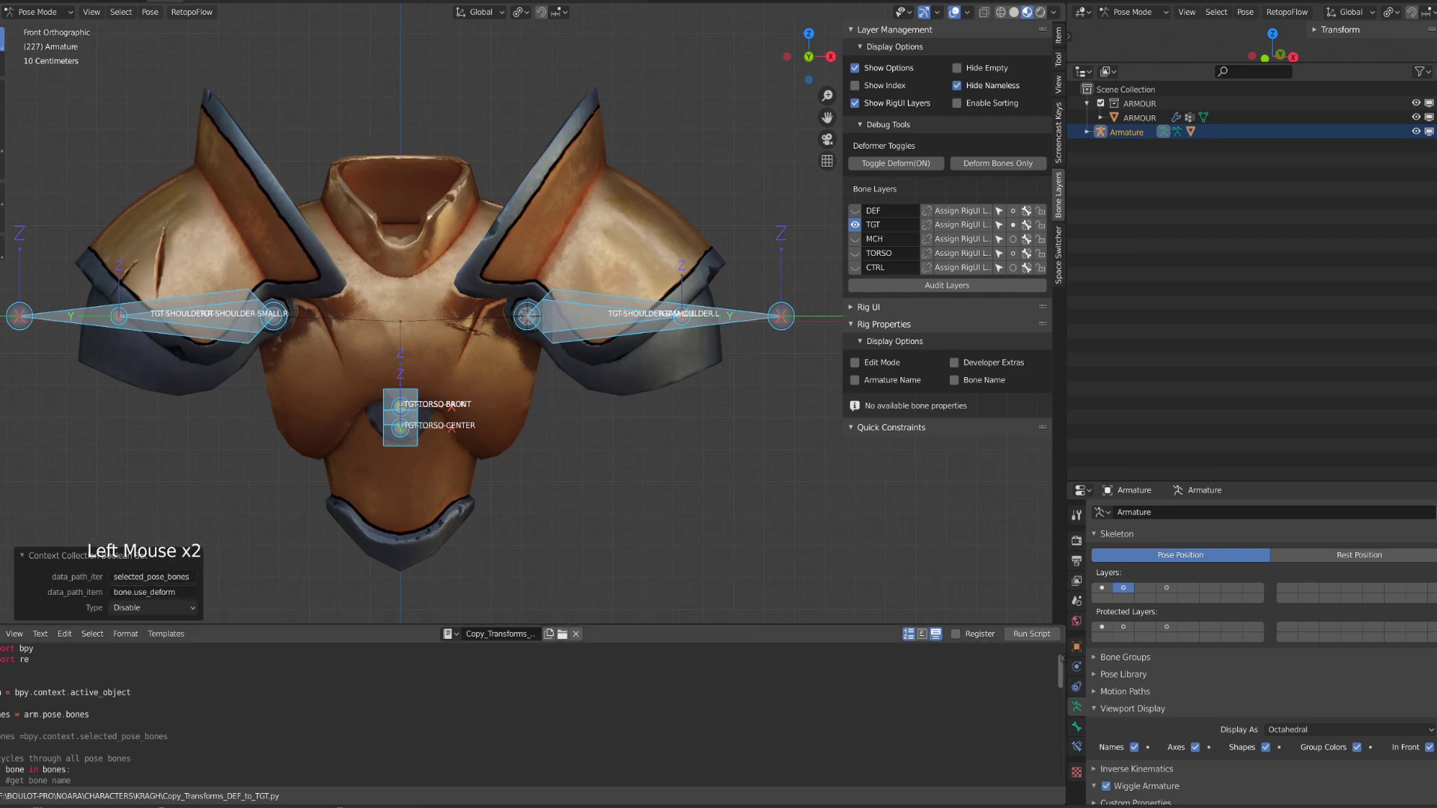
Merge the Text Editor area back into the 3D viewport.
right_click(703, 624)
click(711, 659)
click(725, 747)
Test how the armour follows a rotation of the TGT shoulder bones.
click(630, 385)
key(r)
shift+click(628, 428)
scroll(627, 432, down, 3)
shift+middle_drag(524, 462, 658, 438)
scroll(648, 430, up, 2)
Parent TGT-SHOULDER-SMALL.L to TGT-SHOULDER.L.
click(665, 406)
key(KP_3)
key(KP_1)
shift+click(687, 383)
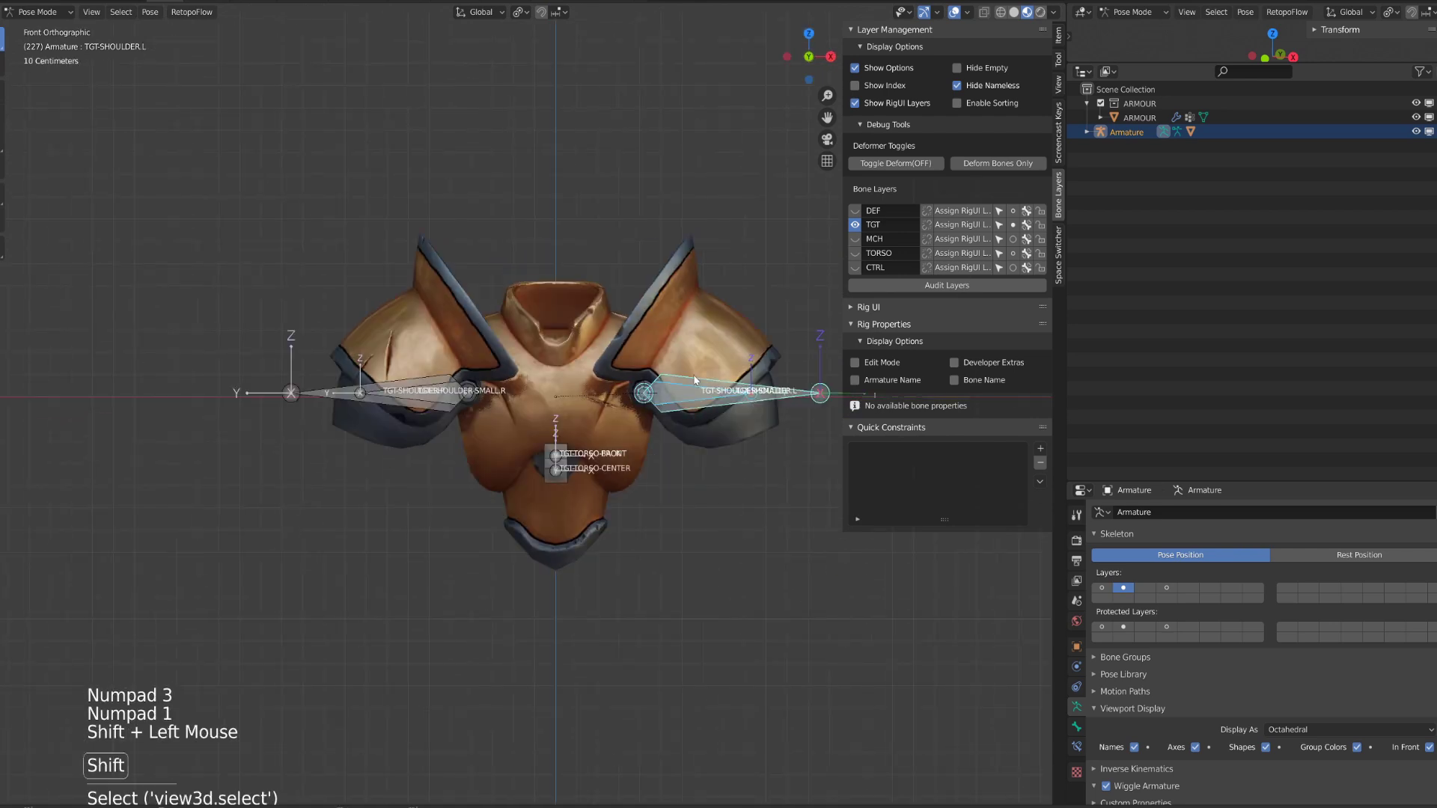
key(Tab)
key(ctrl+p)
click(697, 379)
Parent TGT-SHOULDER-SMALL.R to TGT-SHOULDER.R.
click(427, 400)
key(ctrl+p)
click(414, 383)
key(Tab)
scroll(524, 441, down, 1)
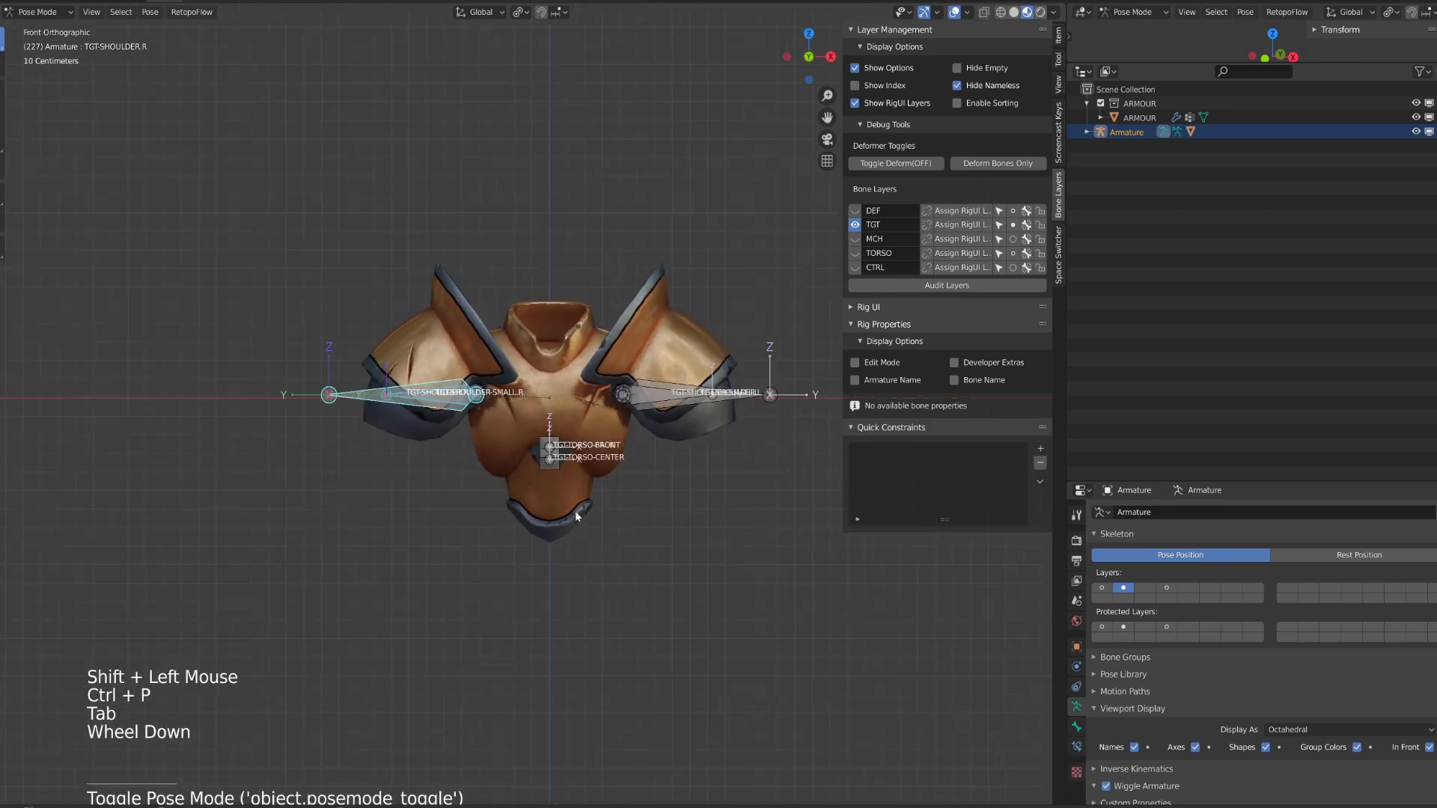
Test-rotate the TGT-TORSO-BACK bone in the side view to check how the torso plate follows.
click(553, 462)
key(KP_3)
key(g)
click(694, 449)
key(KP_1)
shift+middle_drag(696, 449, 671, 449)
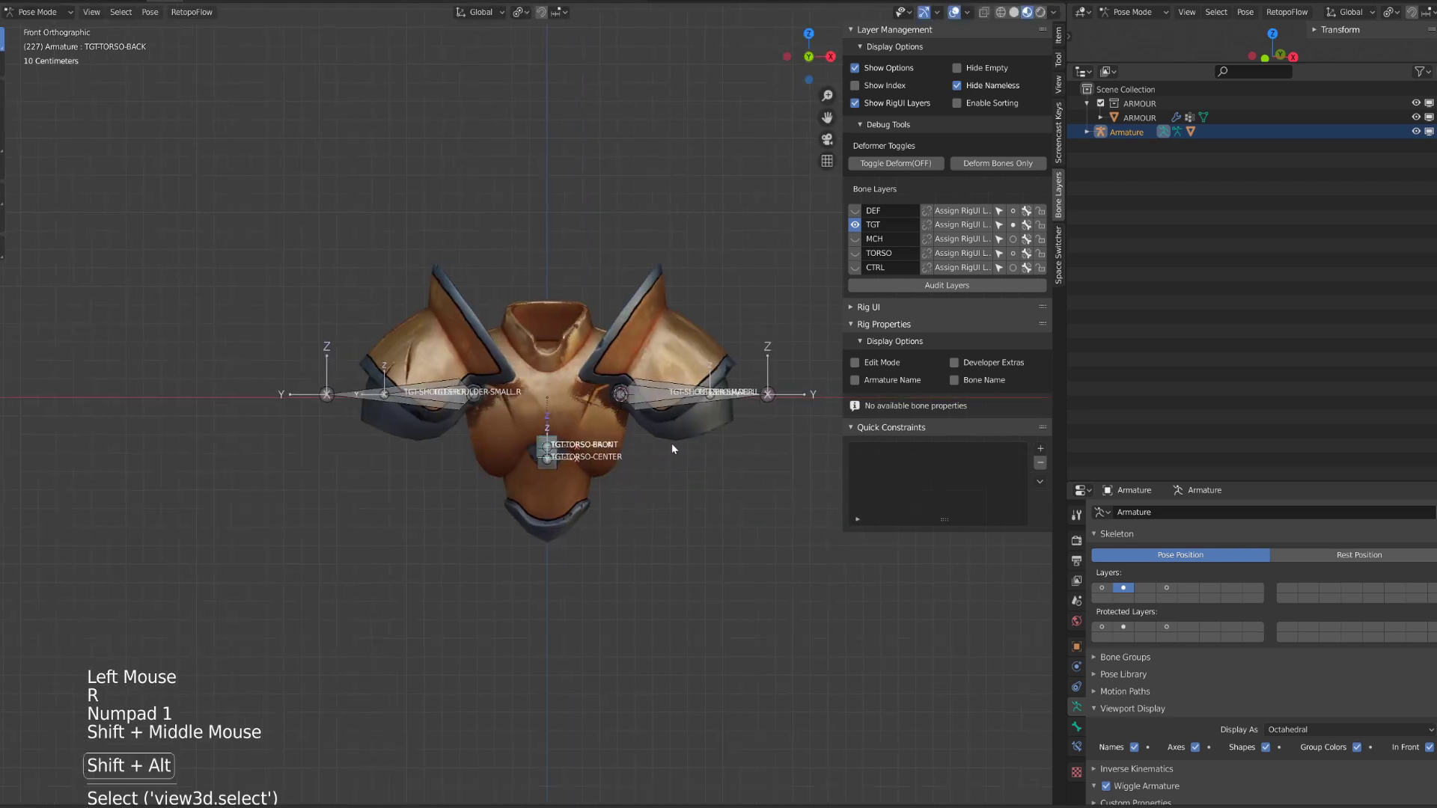
Add a vertical bone through the .L shoulder at about X 0.657 m, with its head at Z -0.239 m and tail at Z 0.754 m.
click(659, 395)
key(KP_1)
scroll(569, 449, up, 2)
key(Tab)
shift+middle_drag(568, 449, 540, 464)
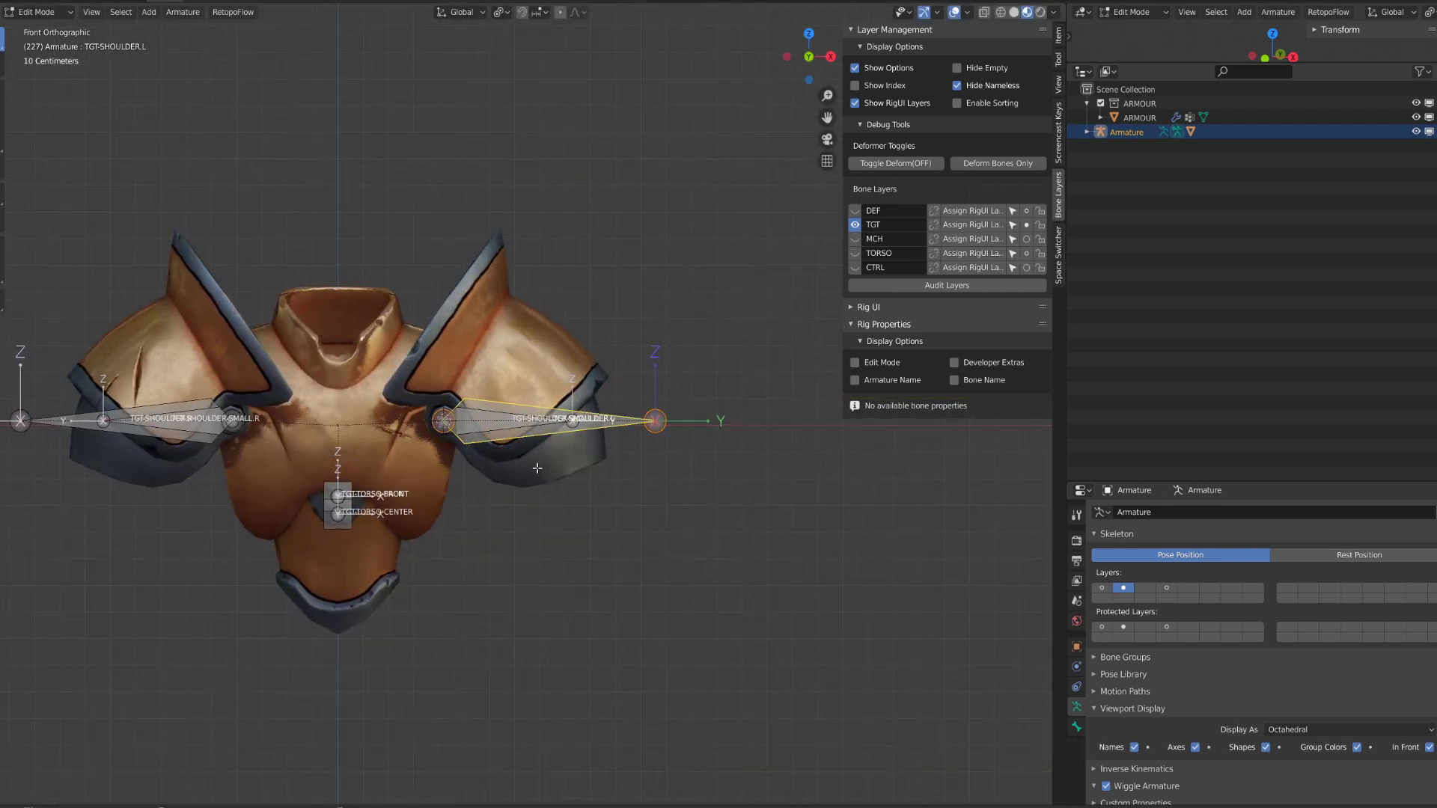
key(s)
click(446, 441)
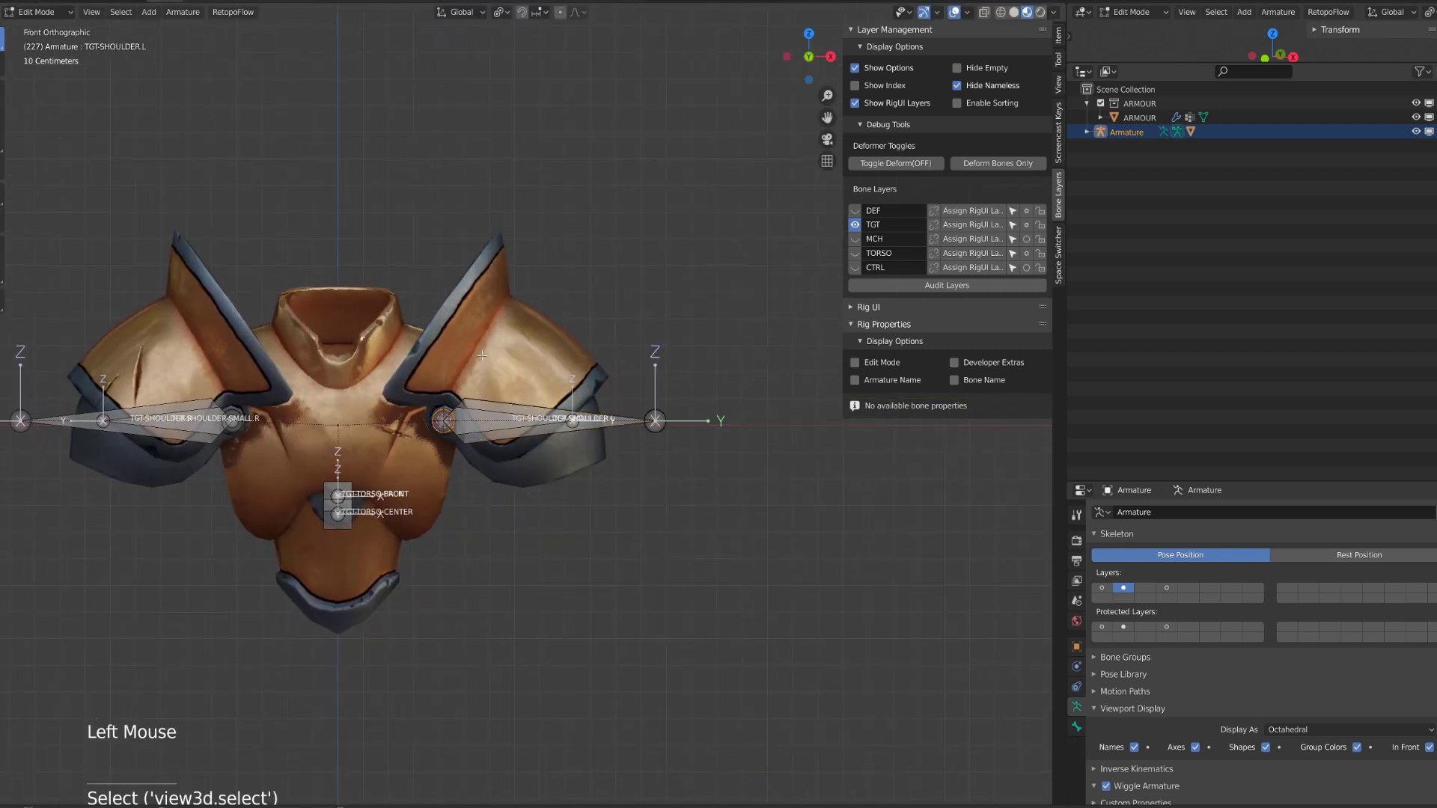
key(shift+a)
click(449, 358)
key(g)
click(509, 425)
click(504, 223)
key(g)
click(504, 225)
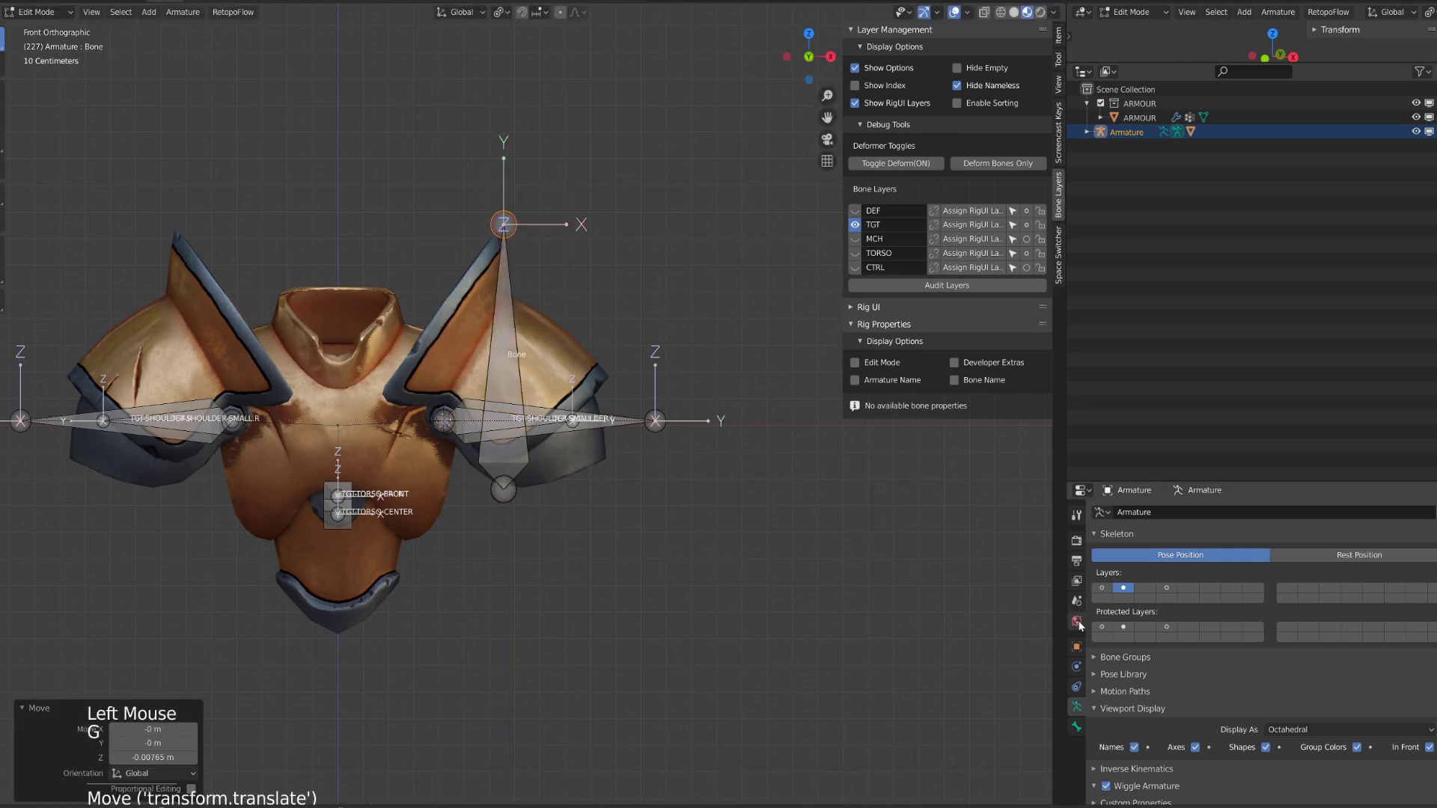
Name the new vertical shoulder bone MCH-STRETCH.
click(1077, 726)
scroll(1197, 636, up, 5)
scroll(1095, 571, up, 6)
click(1123, 513)
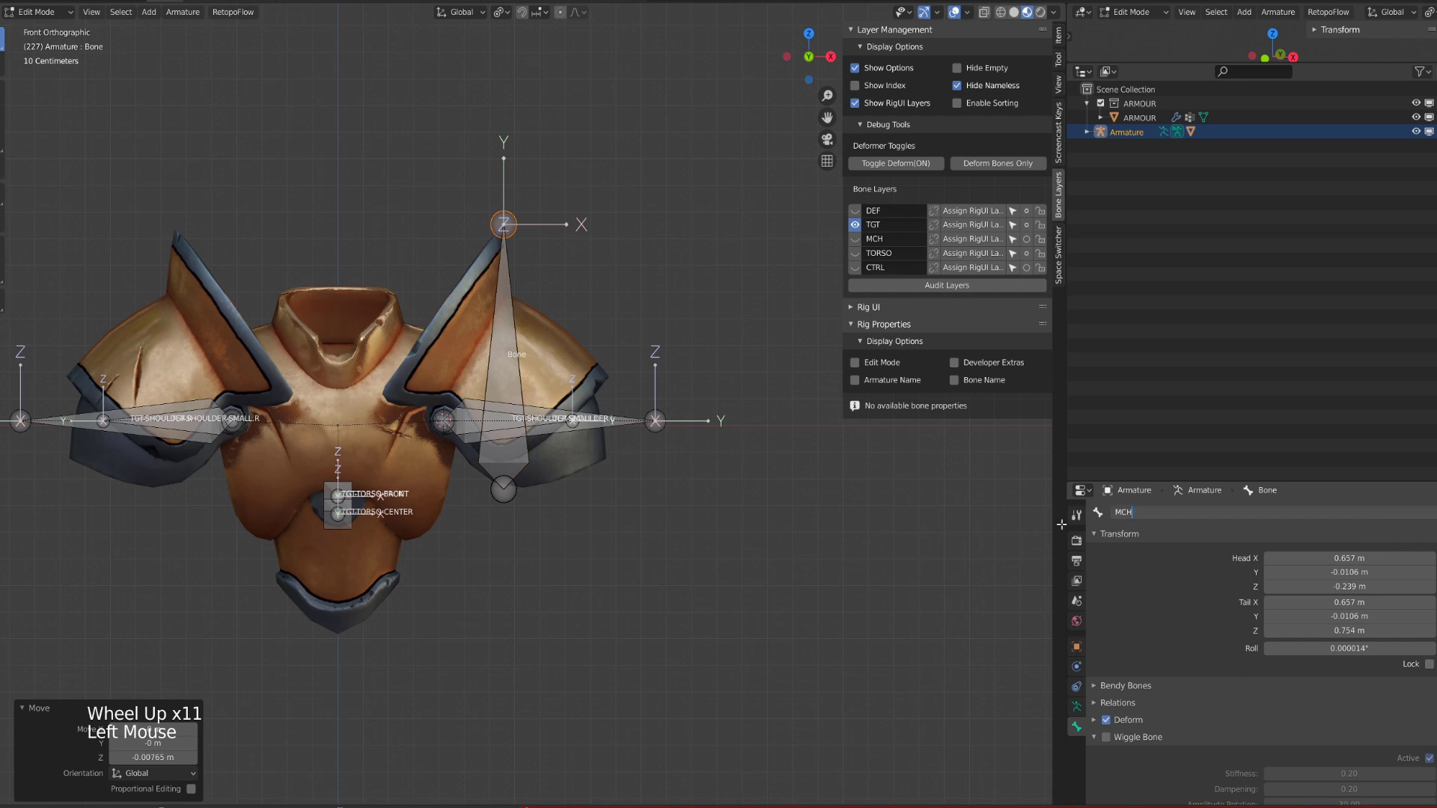
text(CH)
key(Return)
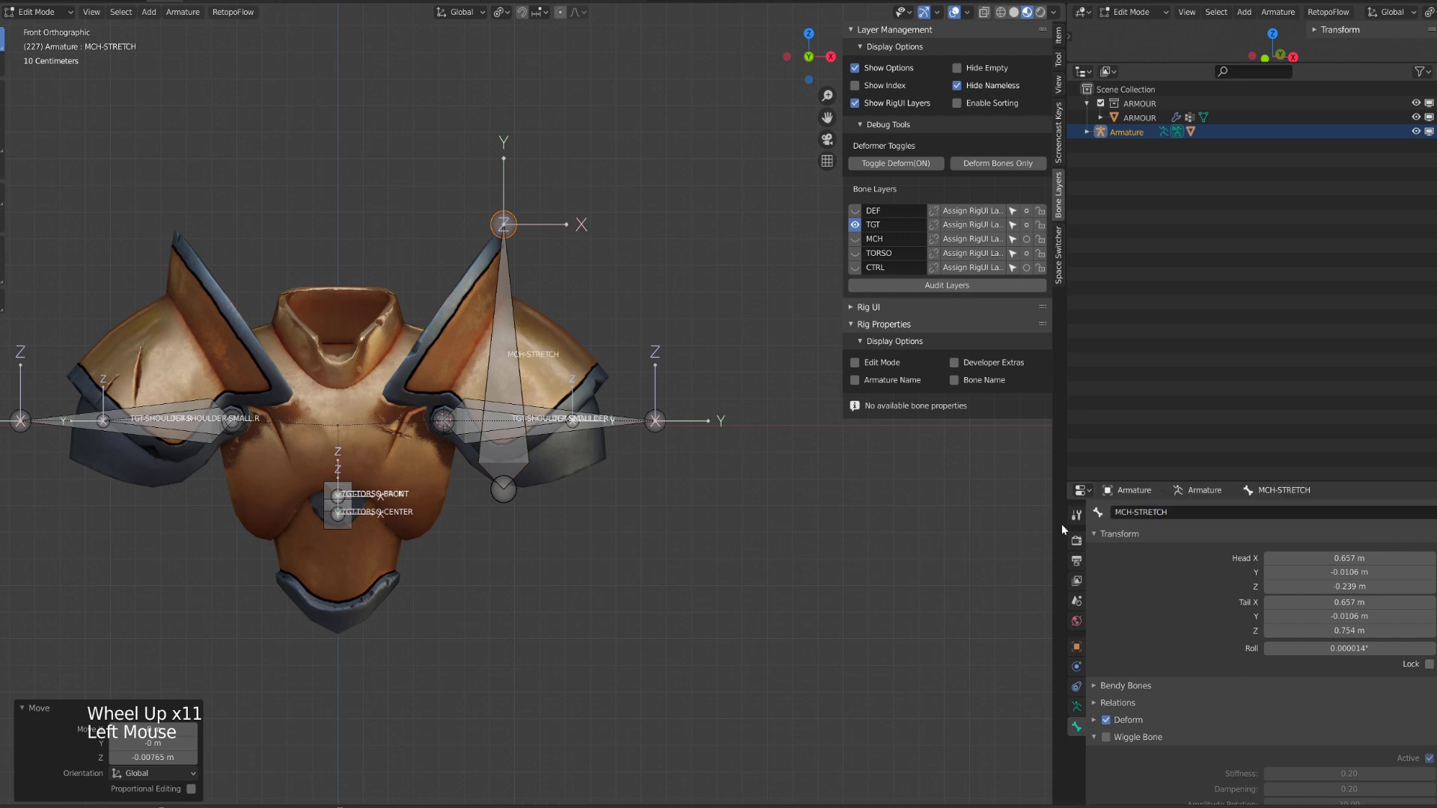
click(517, 502)
key(e)
key(y)
right_click(536, 512)
Extrude a horizontal bone along X from the head of MCH-STRETCH, with its tail at about X 1.41 m.
click(538, 512)
scroll(537, 513, up, 1)
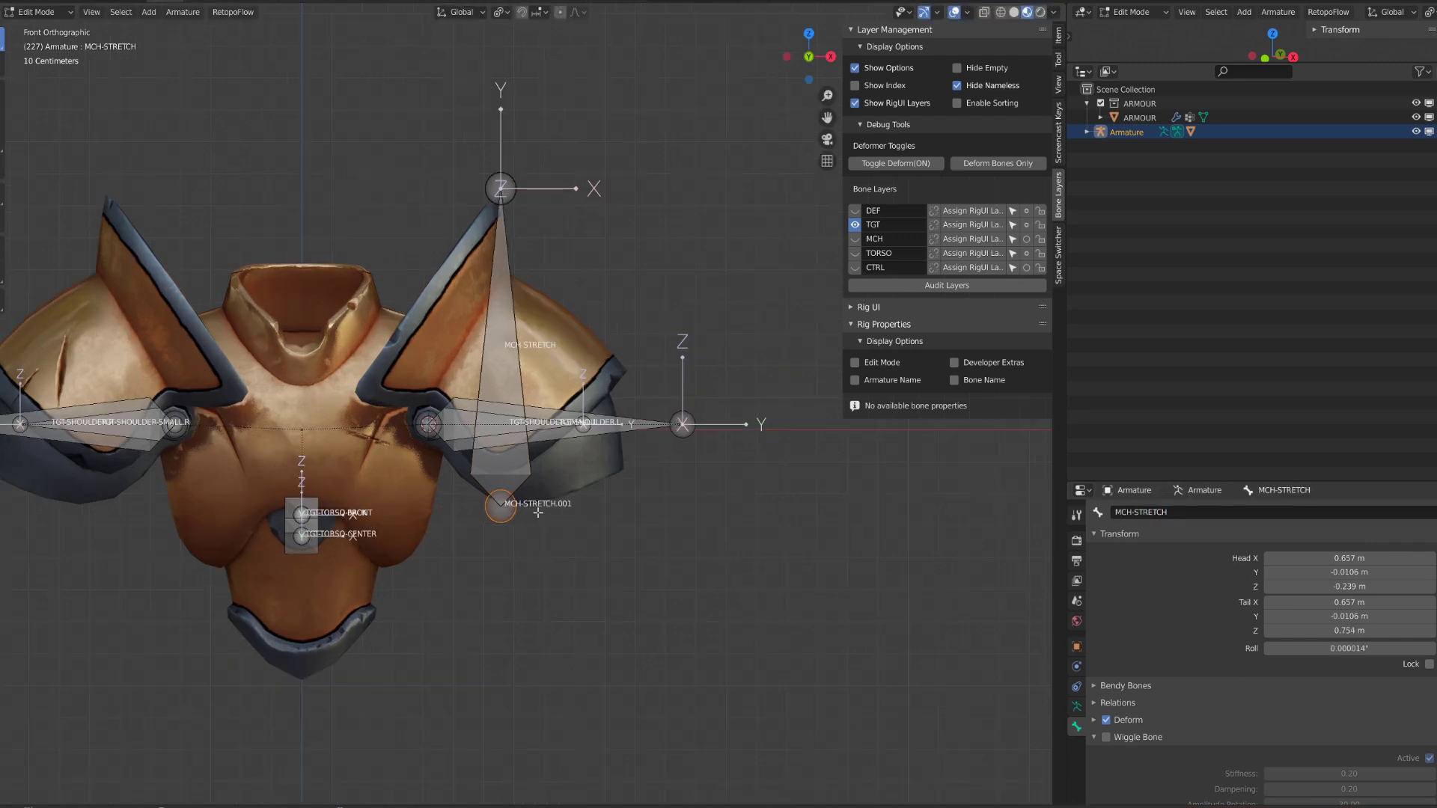
key(e)
key(x)
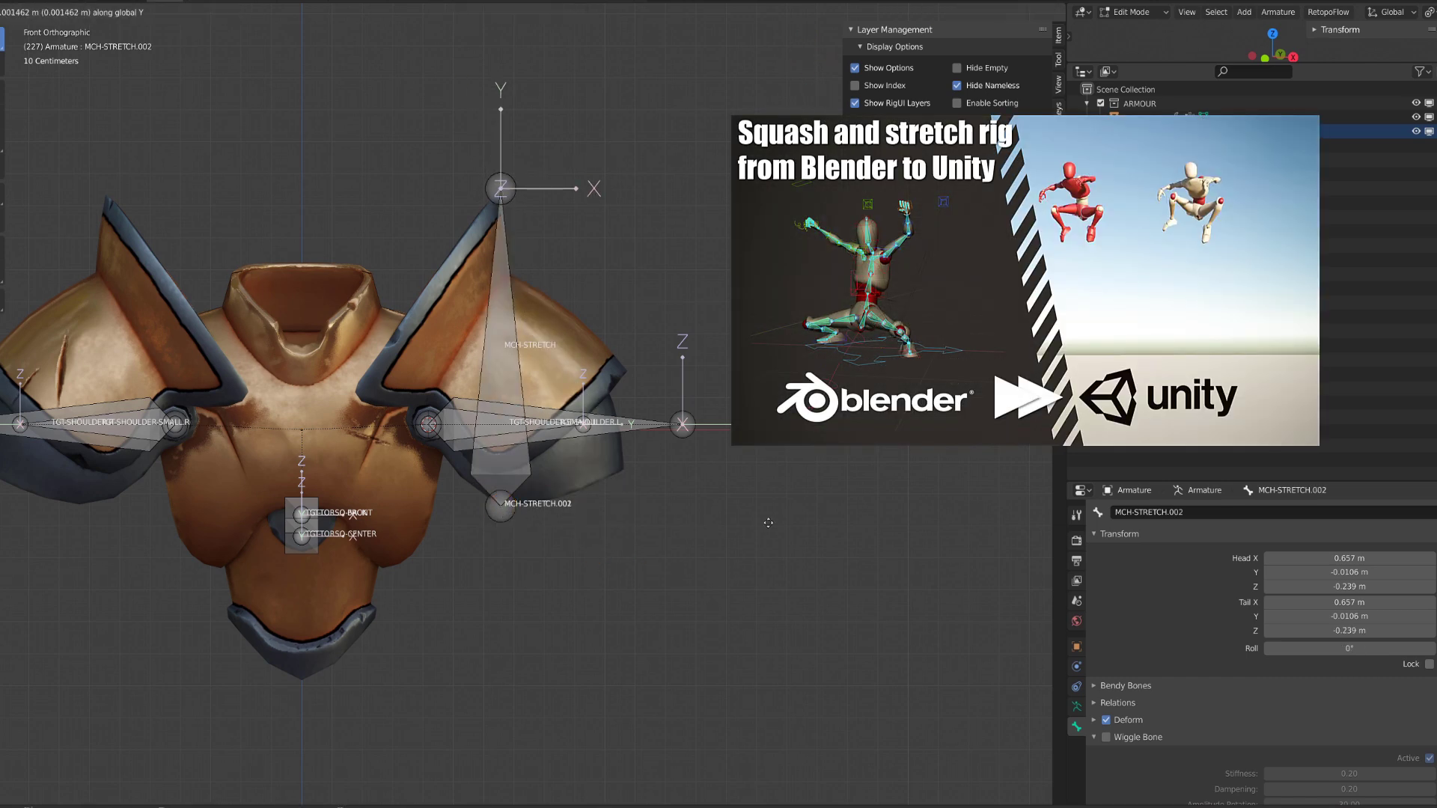
click(764, 522)
click(633, 522)
Name the new horizontal bone CTRL-SHOULDER.L.
click(1149, 512)
text(CTRL)
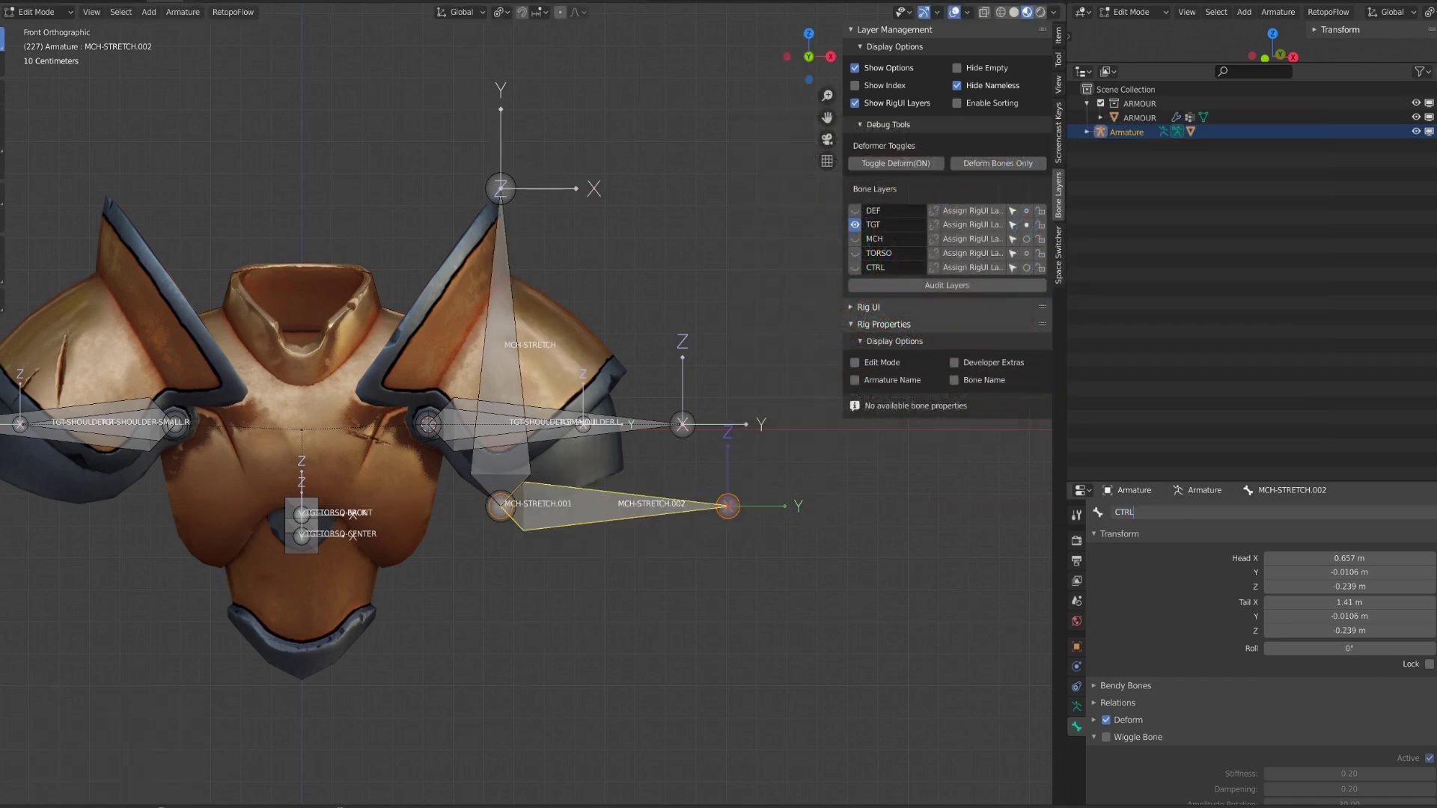
text(-SHOULDER.L)
key(Return)
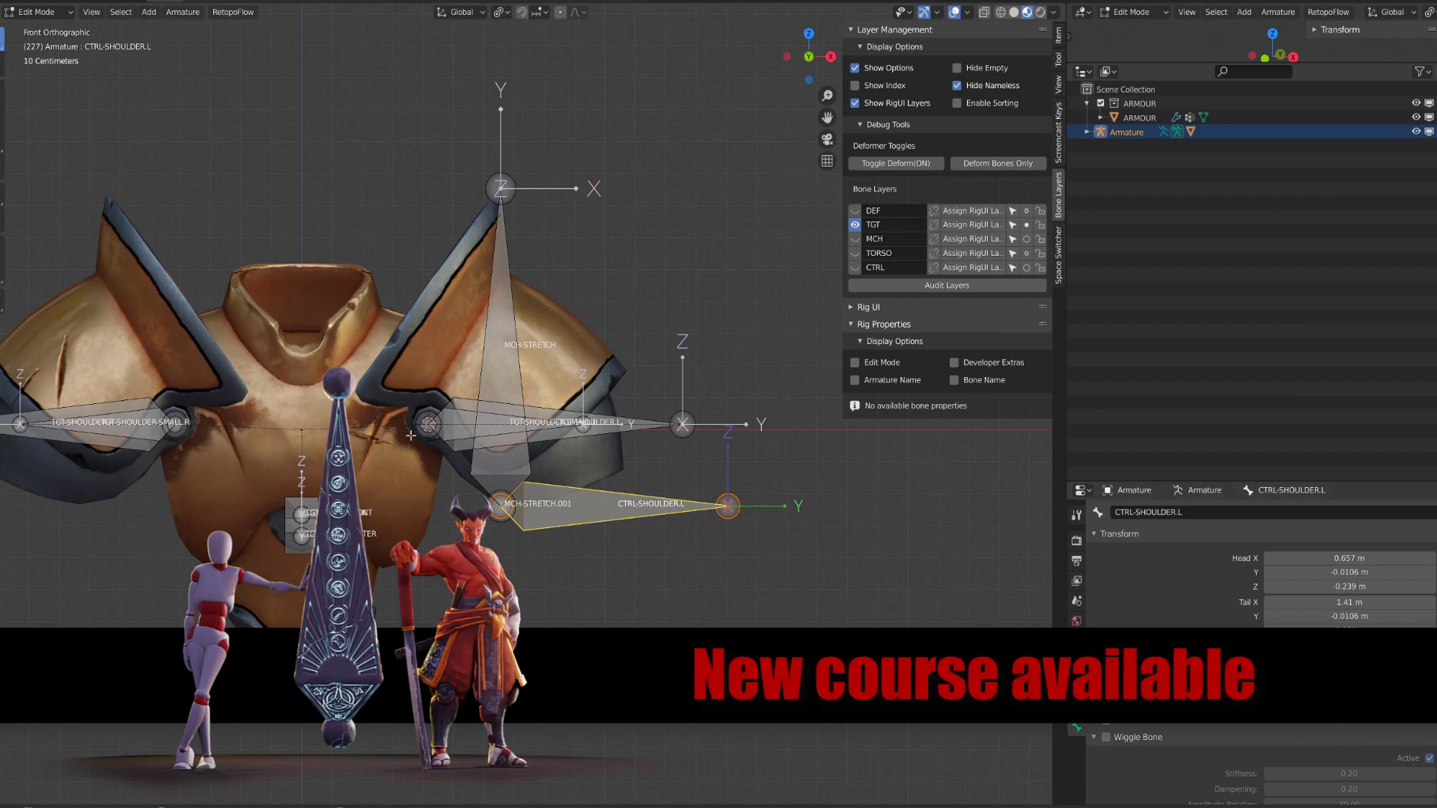
Add a Copy Rotation constraint to TGT-SHOULDER.L with CTRL-SHOULDER.L as its target.
key(r)
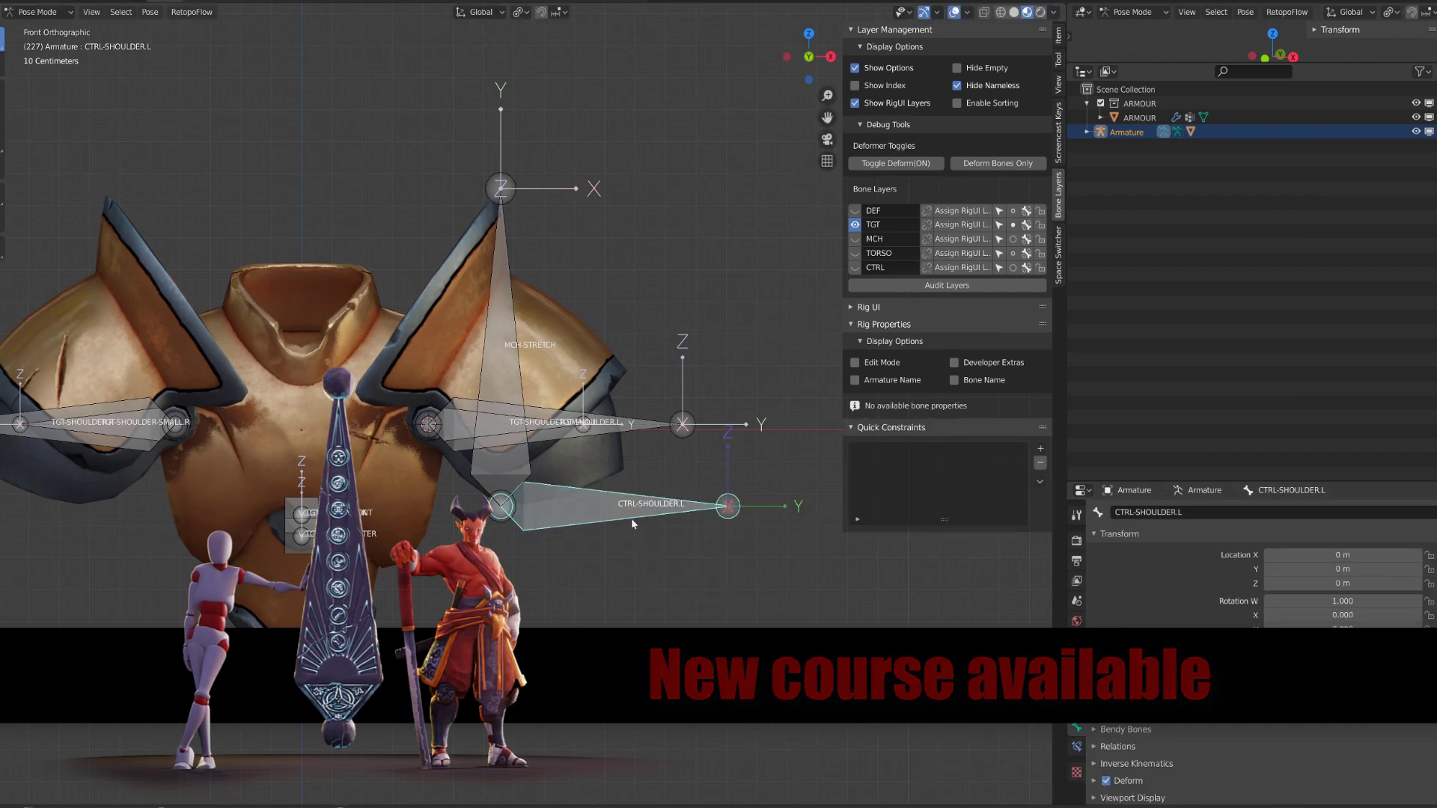
key(ctrl+shift+c)
click(359, 479)
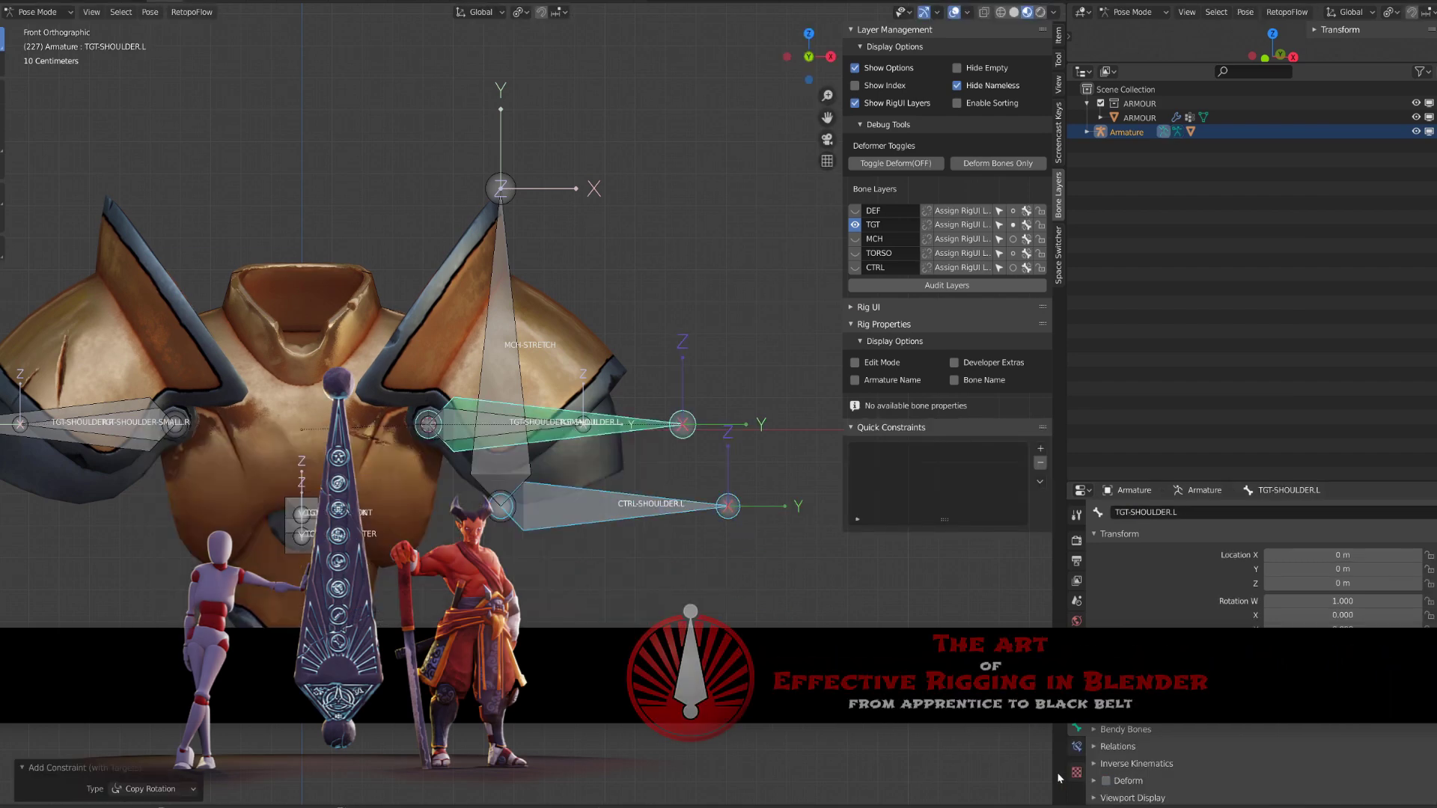
Set the target and owner spaces of the Copy Rotation constraint and test-rotate CTRL-SHOULDER.L.
click(1207, 741)
click(1207, 741)
click(1377, 676)
click(1377, 739)
click(677, 512)
key(r)
key(Escape)
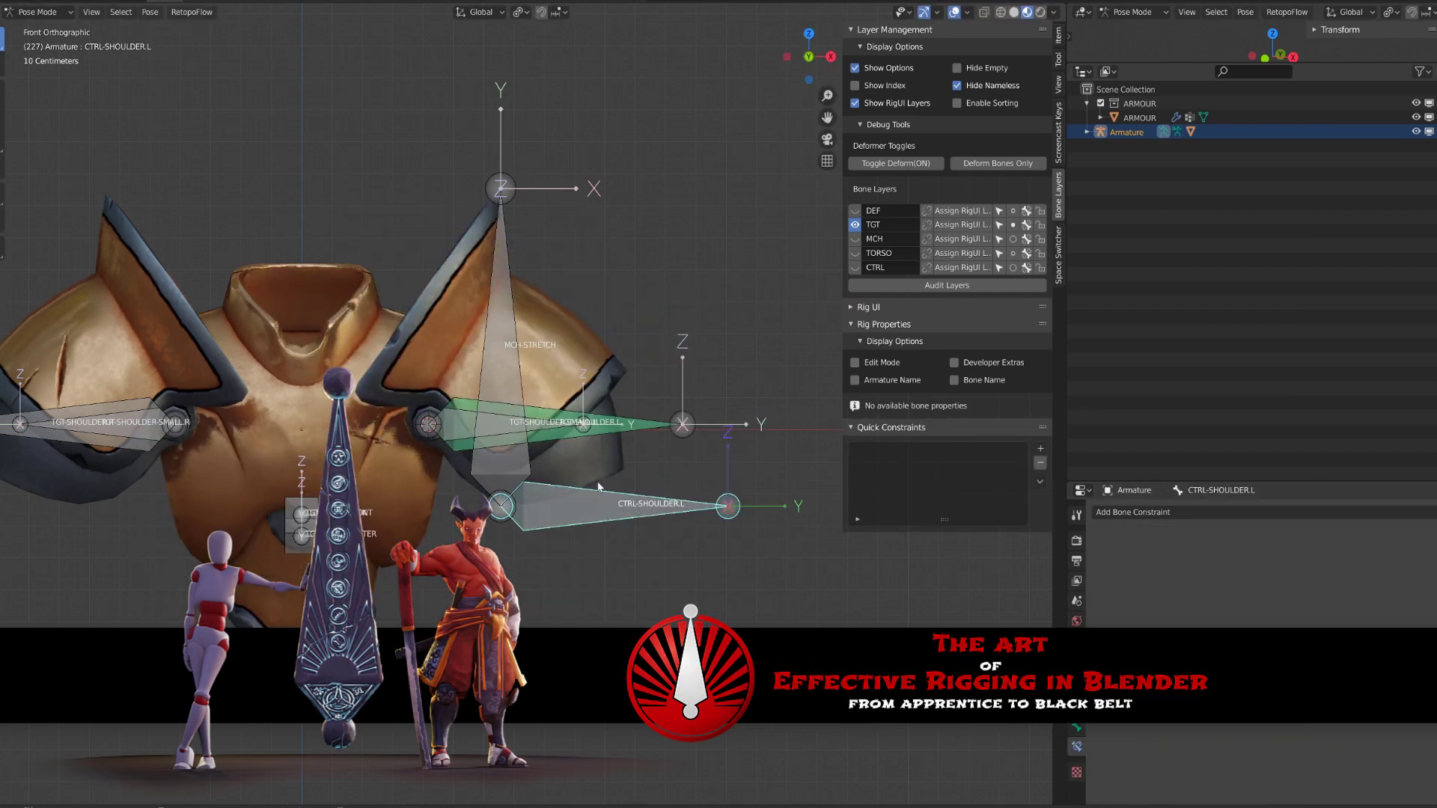
Try other spaces for the TGT-SHOULDER.L Copy Rotation constraint, ending with Local Space for both target and owner.
click(644, 427)
click(1227, 676)
click(1207, 725)
click(1378, 676)
click(1377, 725)
click(592, 524)
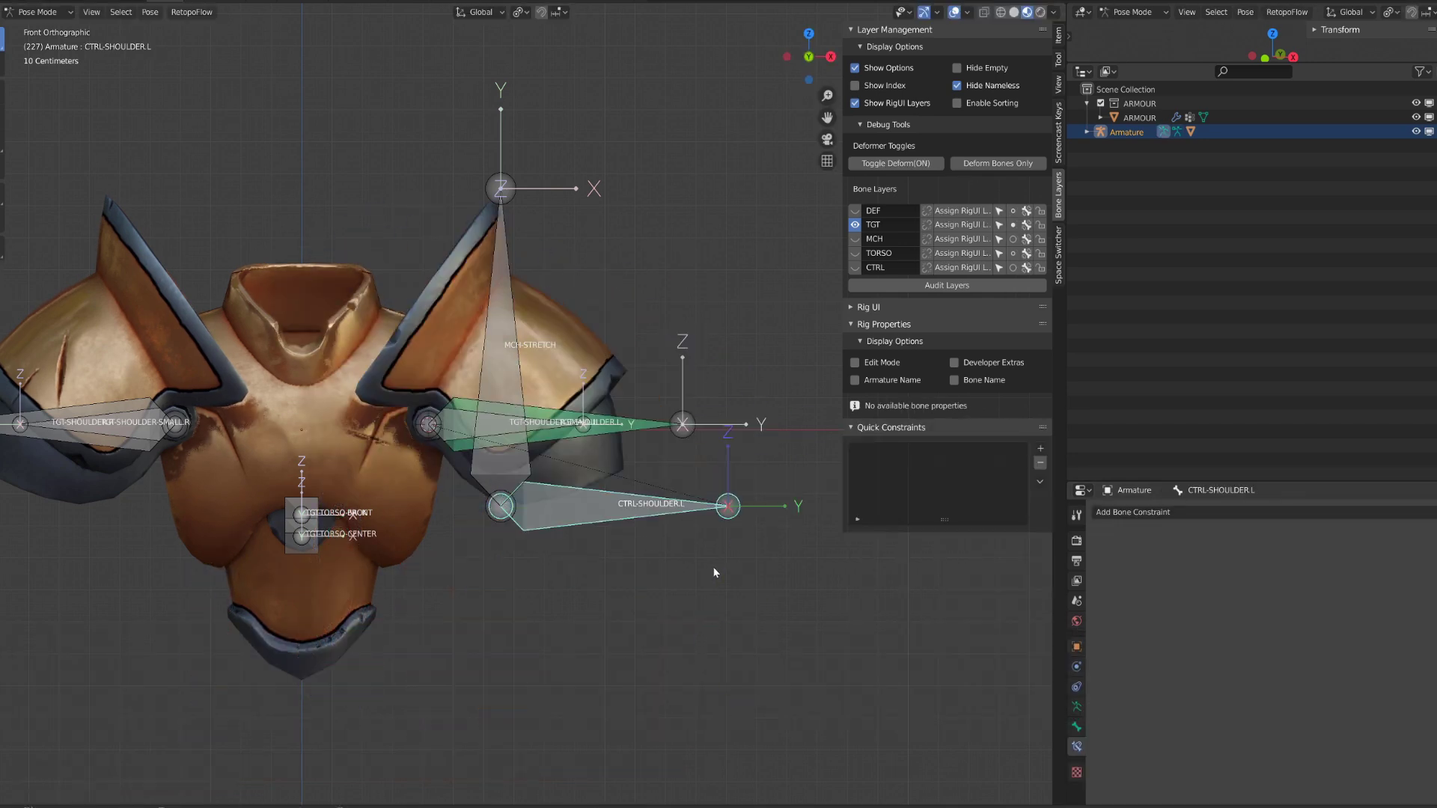
click(621, 440)
click(1231, 675)
click(1195, 739)
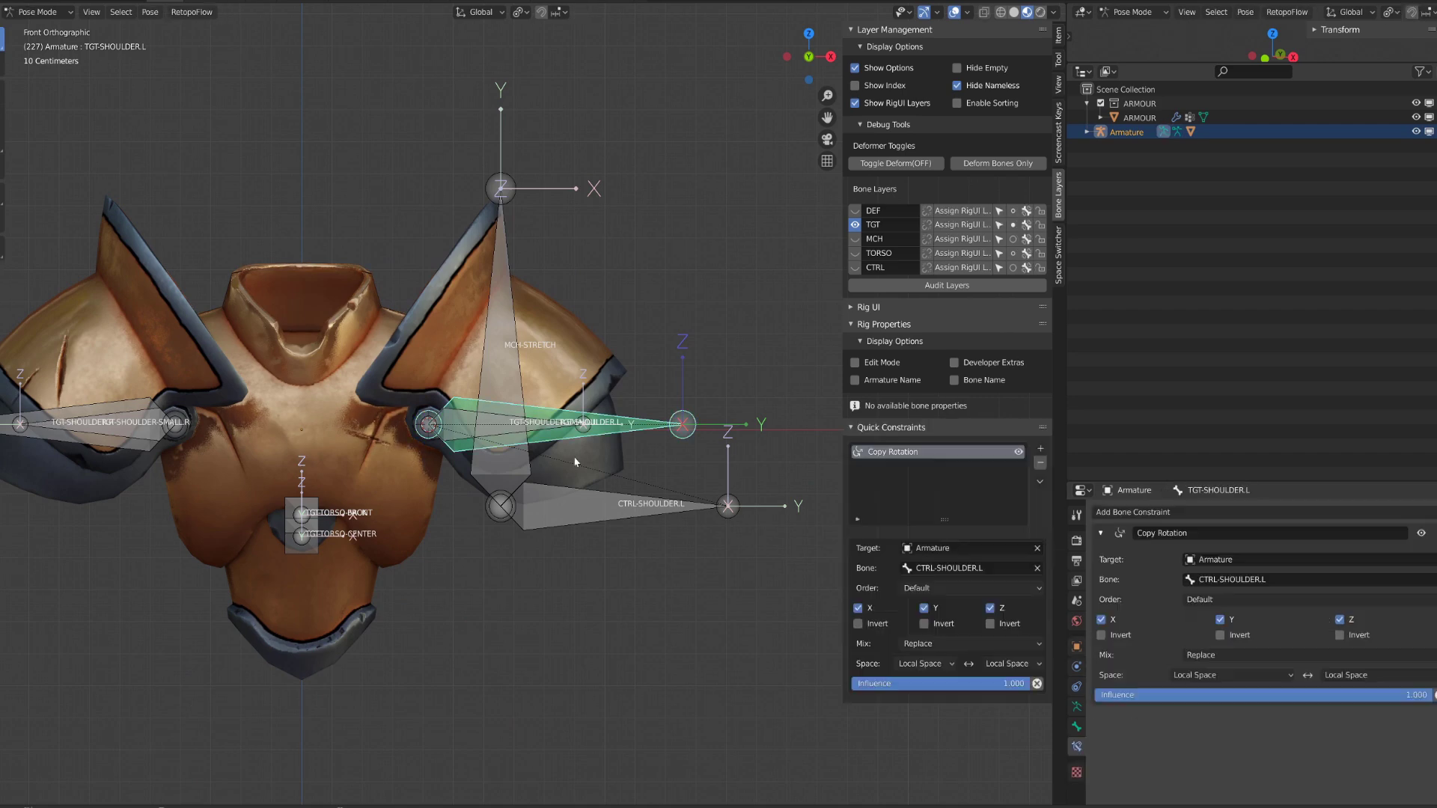
Change both the target and owner space of the Copy Rotation constraint on TGT-SHOULDER.L.
click(1232, 675)
click(1198, 693)
click(1376, 676)
click(1370, 693)
Parent TGT-SHOULDER.L to the MCH-STRETCH bone in Edit Mode.
key(Tab)
shift+click(520, 452)
key(ctrl+p)
click(529, 451)
key(Tab)
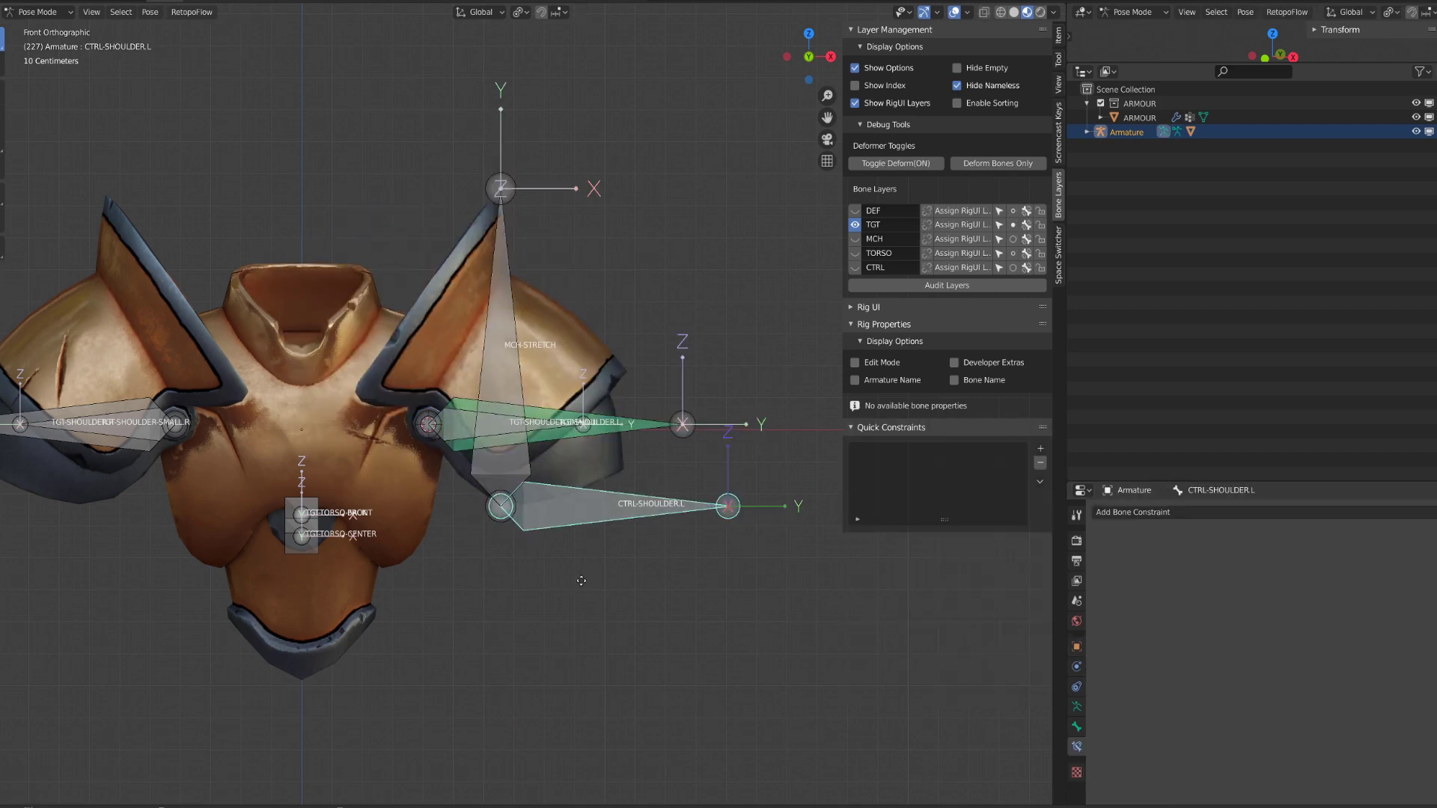
Parent MCH-STRETCH to CTRL-SHOULDER.L and test-rotate the control bone in Pose Mode.
key(Tab)
click(525, 460)
shift+click(586, 496)
key(ctrl+p)
click(590, 489)
key(Tab)
click(607, 509)
key(r)
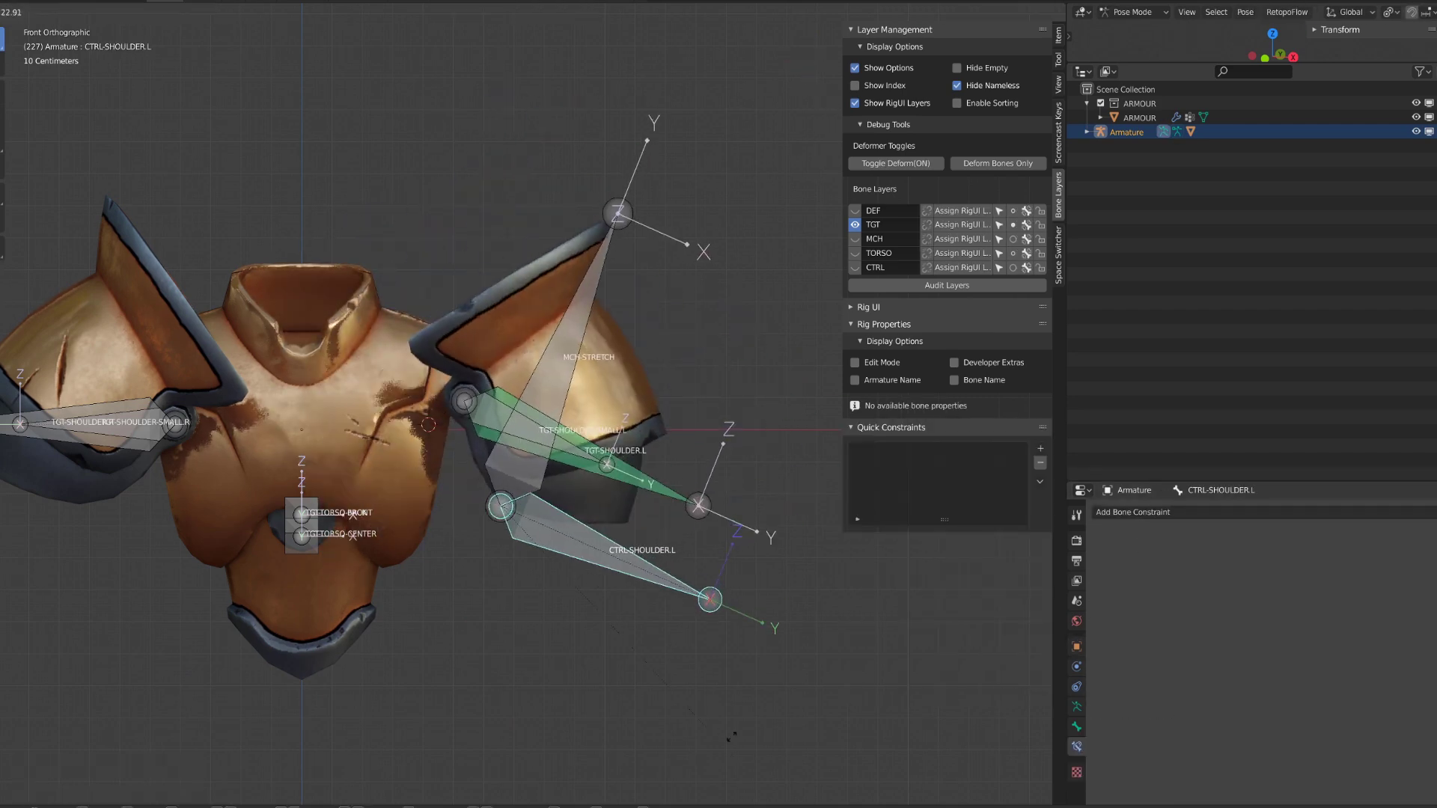
right_click(717, 610)
Extrude a horizontal bone along X from the tail of MCH-STRETCH, ending at about X 1.09 m.
key(Tab)
click(515, 200)
key(e)
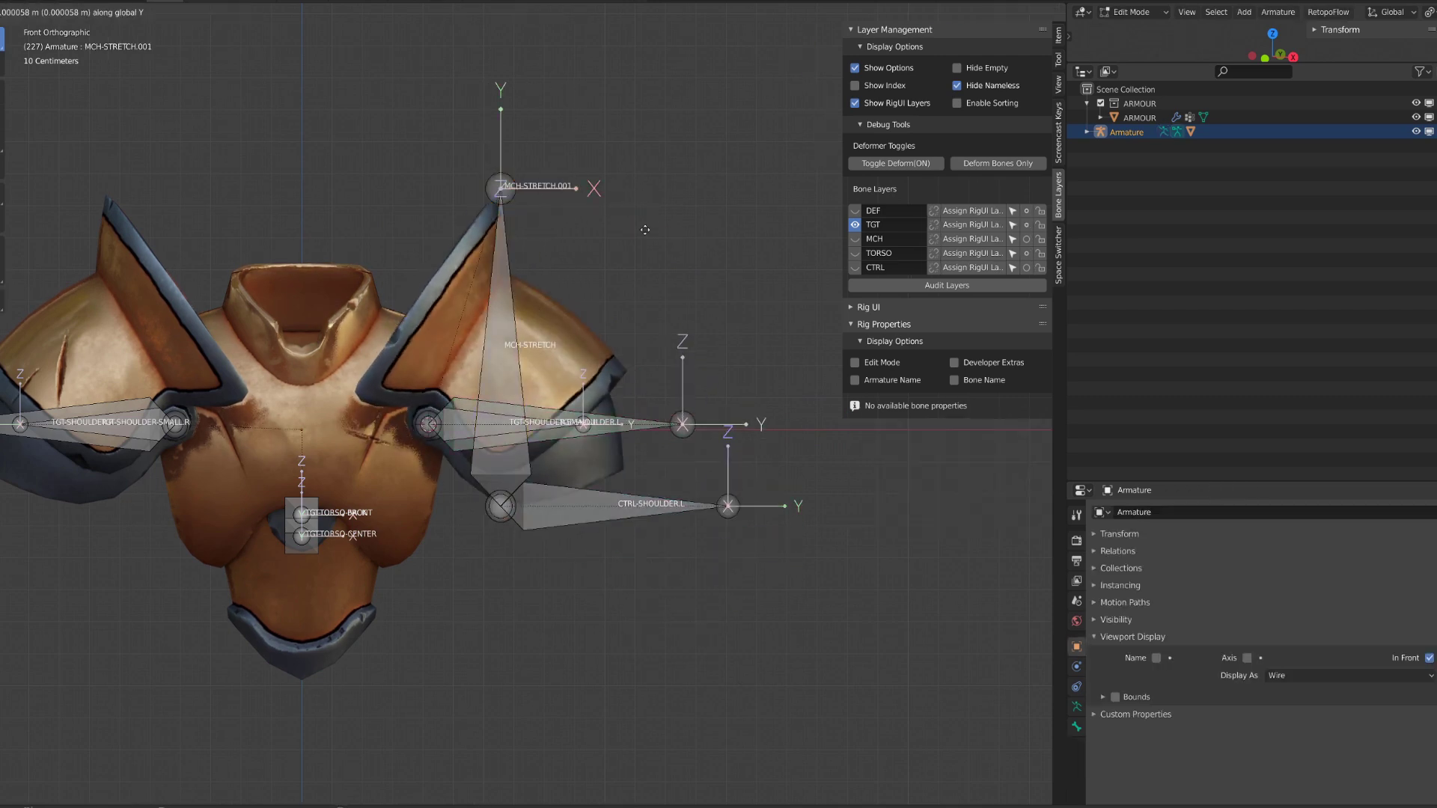
key(x)
click(670, 225)
Name the new bone above the left shoulder CTRL-SHOULDER-STRETCH.L.
click(593, 193)
click(1075, 724)
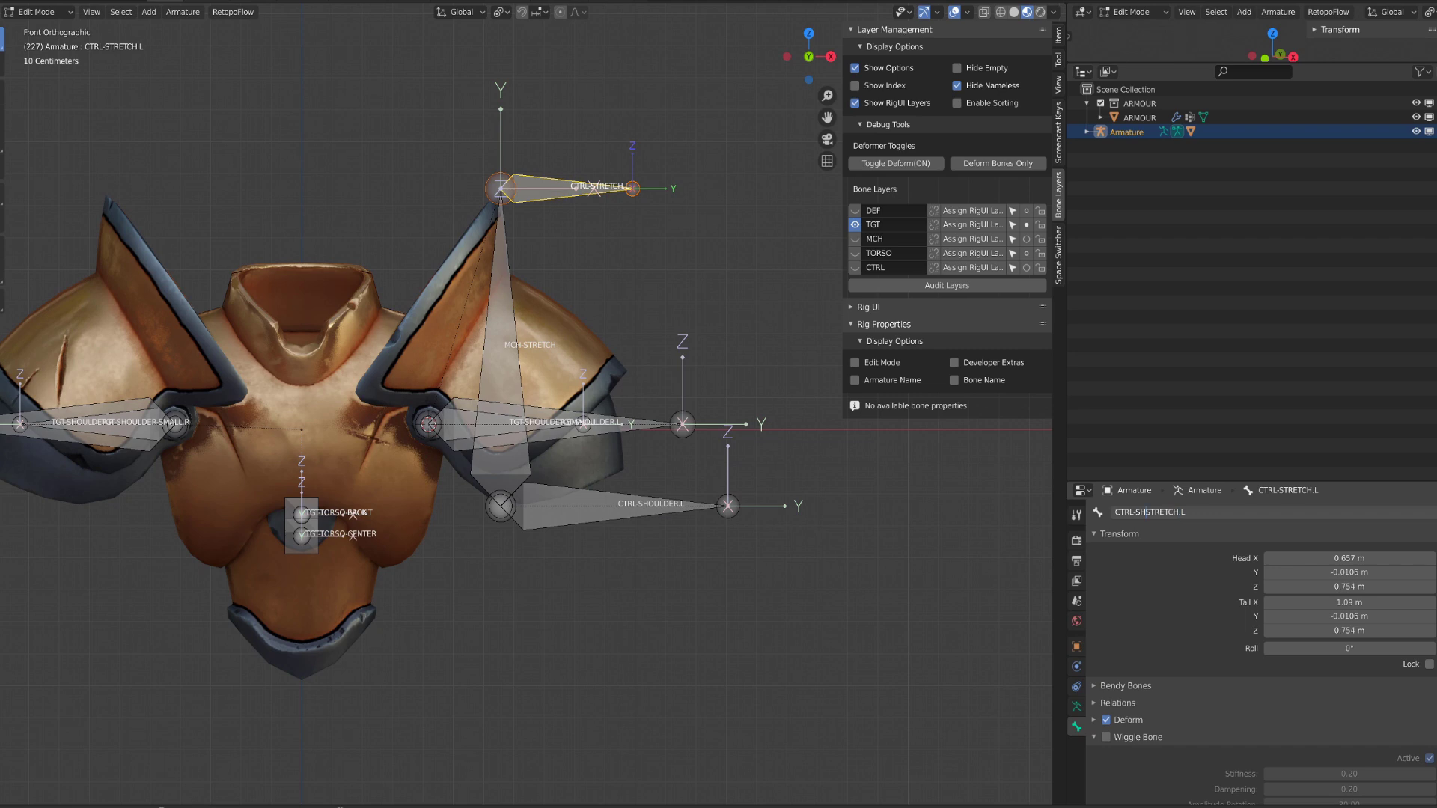
key(Tab)
key(Tab)
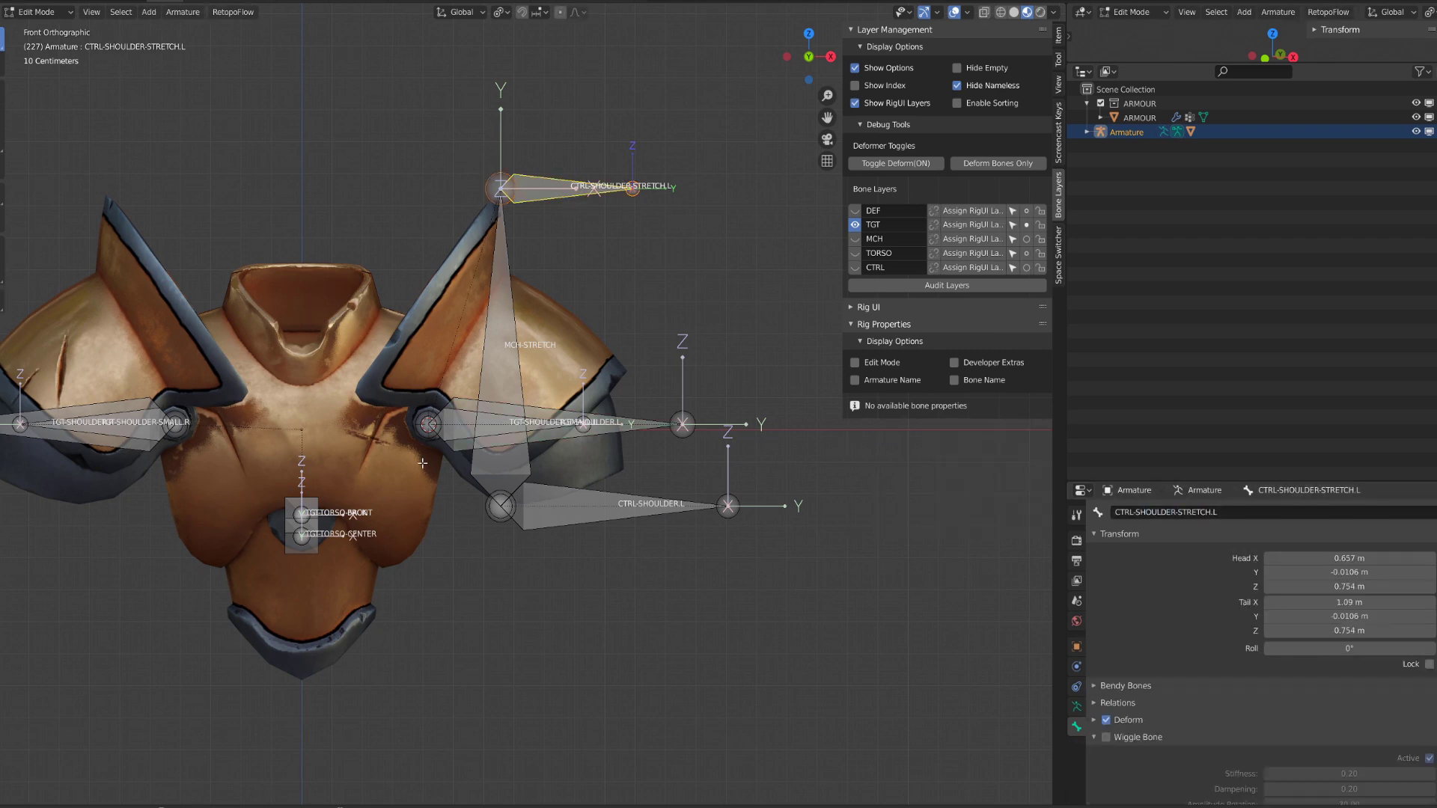
Show the TORSO bone layer and parent CTRL-SHOULDER-STRETCH.L to TORSO-MASTER.
key(alt+h)
middle_drag(569, 200, 544, 194)
key(Tab)
click(855, 253)
key(Tab)
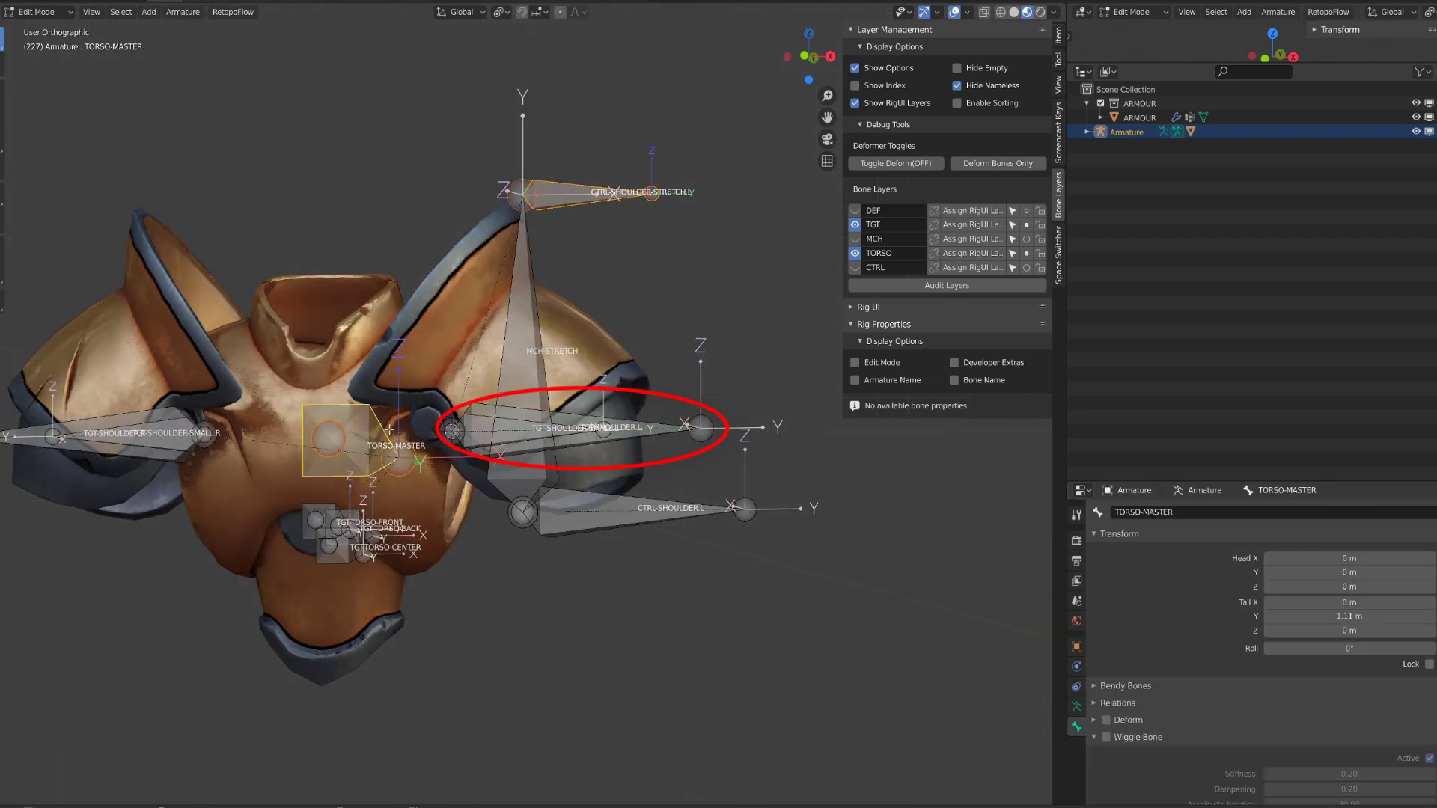
click(390, 432)
Try adding Damped Track and Stretch To constraints to MCH-STRETCH with both TORSO-MASTER and CTRL-SHOULDER-STRETCH.L selected.
key(Tab)
key(shift+ctrl+c)
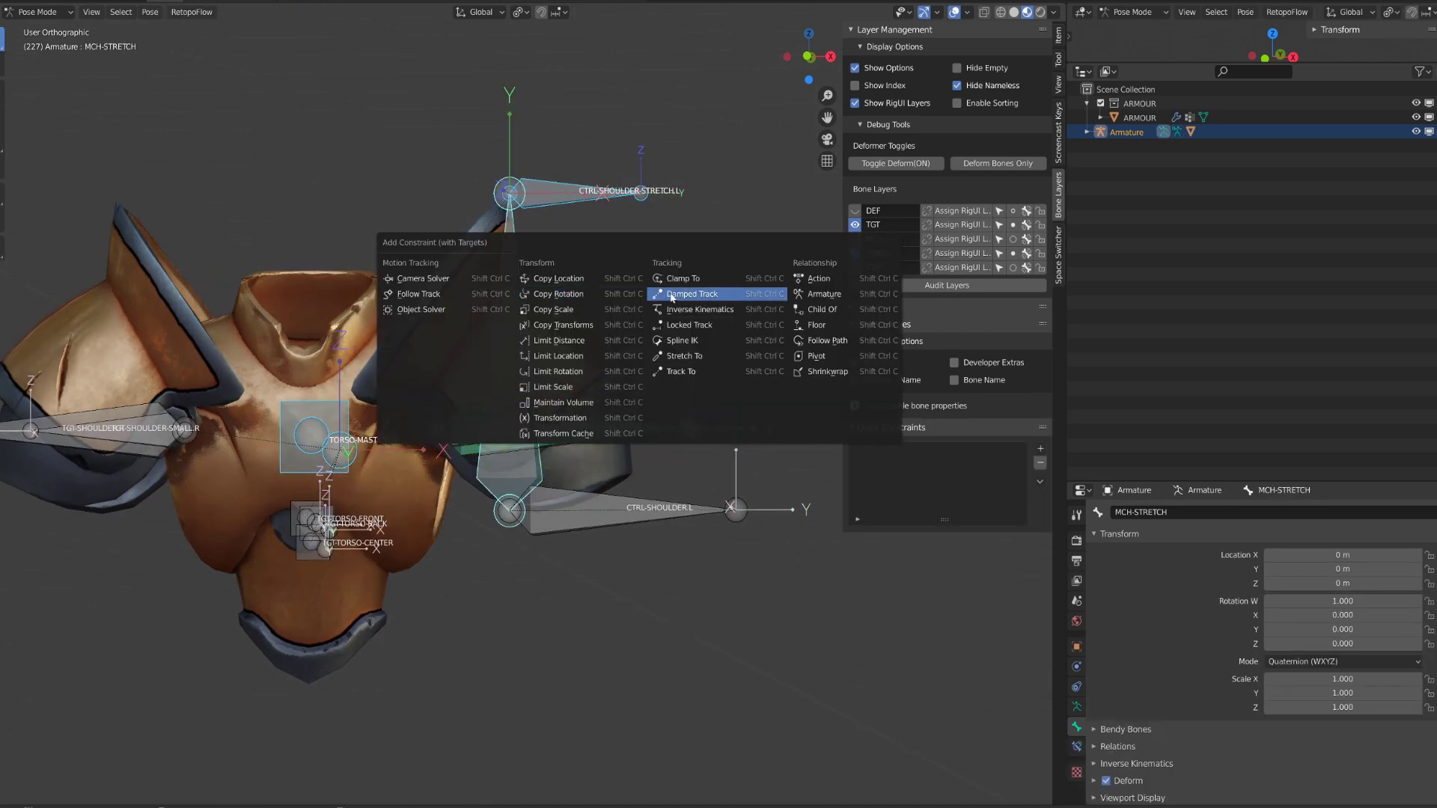
click(690, 286)
key(shift+ctrl+c)
click(753, 354)
middle_drag(577, 265, 527, 285)
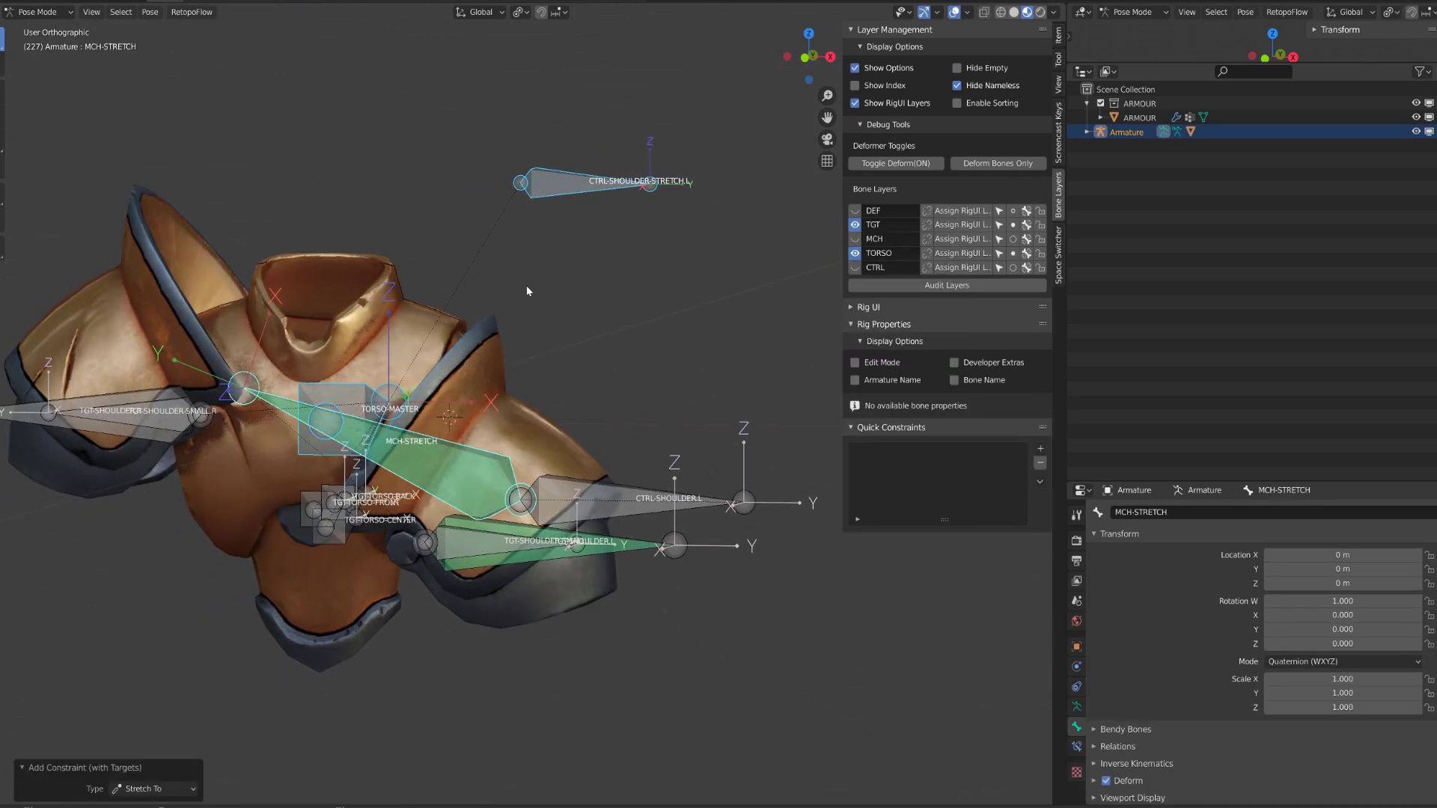
Undo the Damped Track and Stretch To constraints on MCH-STRETCH.
key(ctrl+z)
key(ctrl+z)
key(ctrl+z)
Add Damped Track and Stretch To constraints to MCH-STRETCH, targeting only CTRL-SHOULDER-STRETCH.L.
key(alt+a)
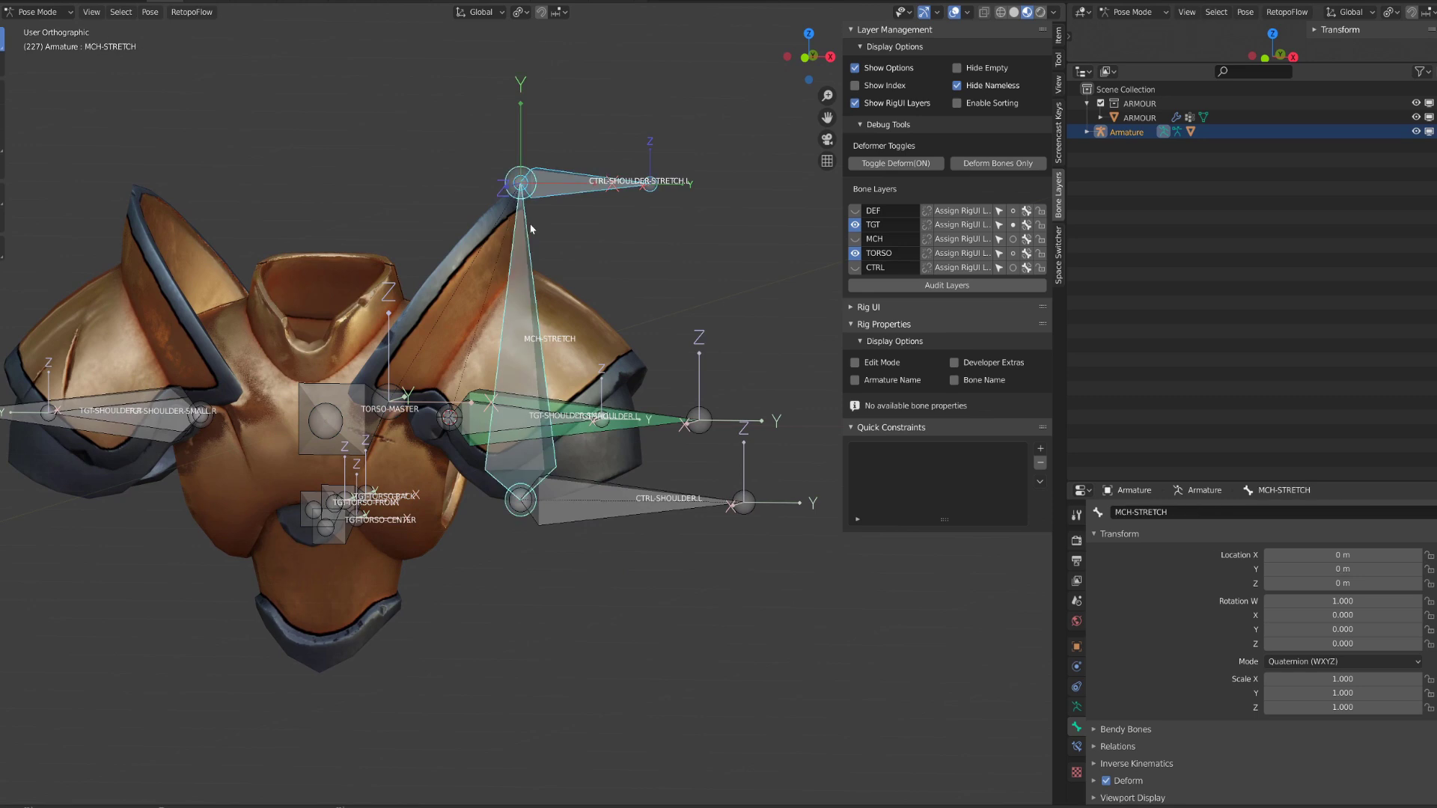
key(shift+ctrl+c)
click(598, 163)
key(shift+ctrl+c)
click(658, 230)
Test-move CTRL-SHOULDER-STRETCH.L along Z in the front view and test-rotate CTRL-SHOULDER.L.
click(572, 193)
key(KP_1)
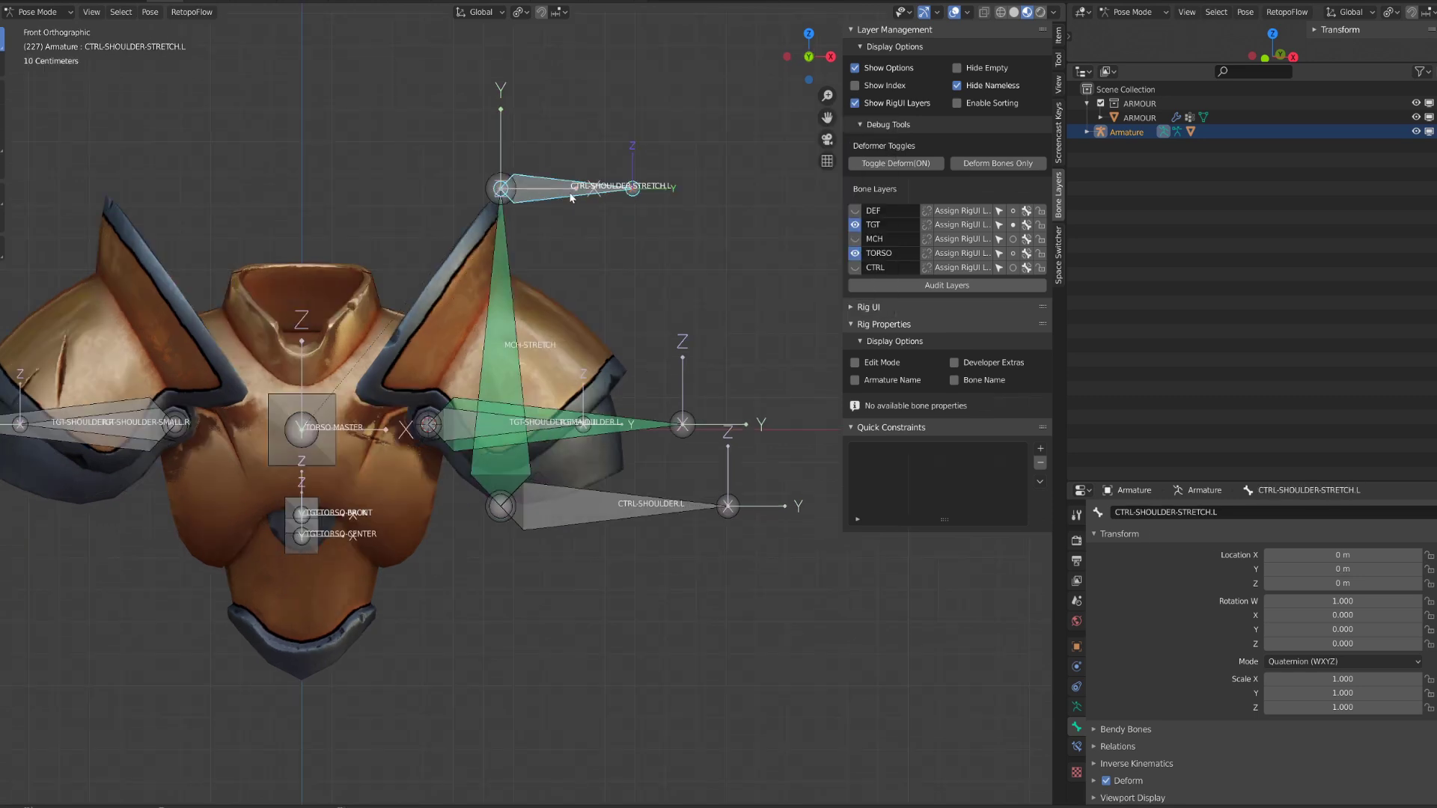
key(g)
key(z)
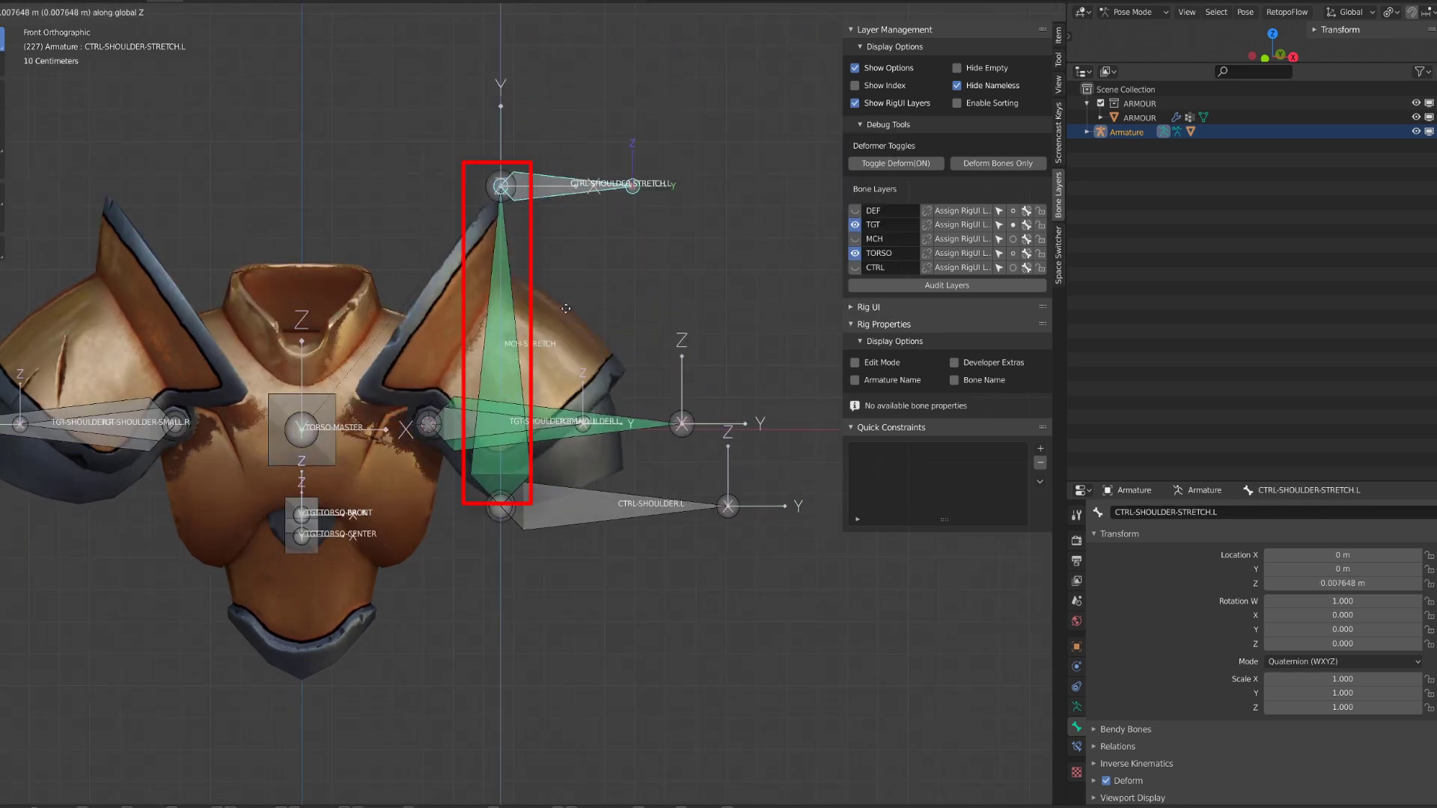
key(Escape)
click(648, 520)
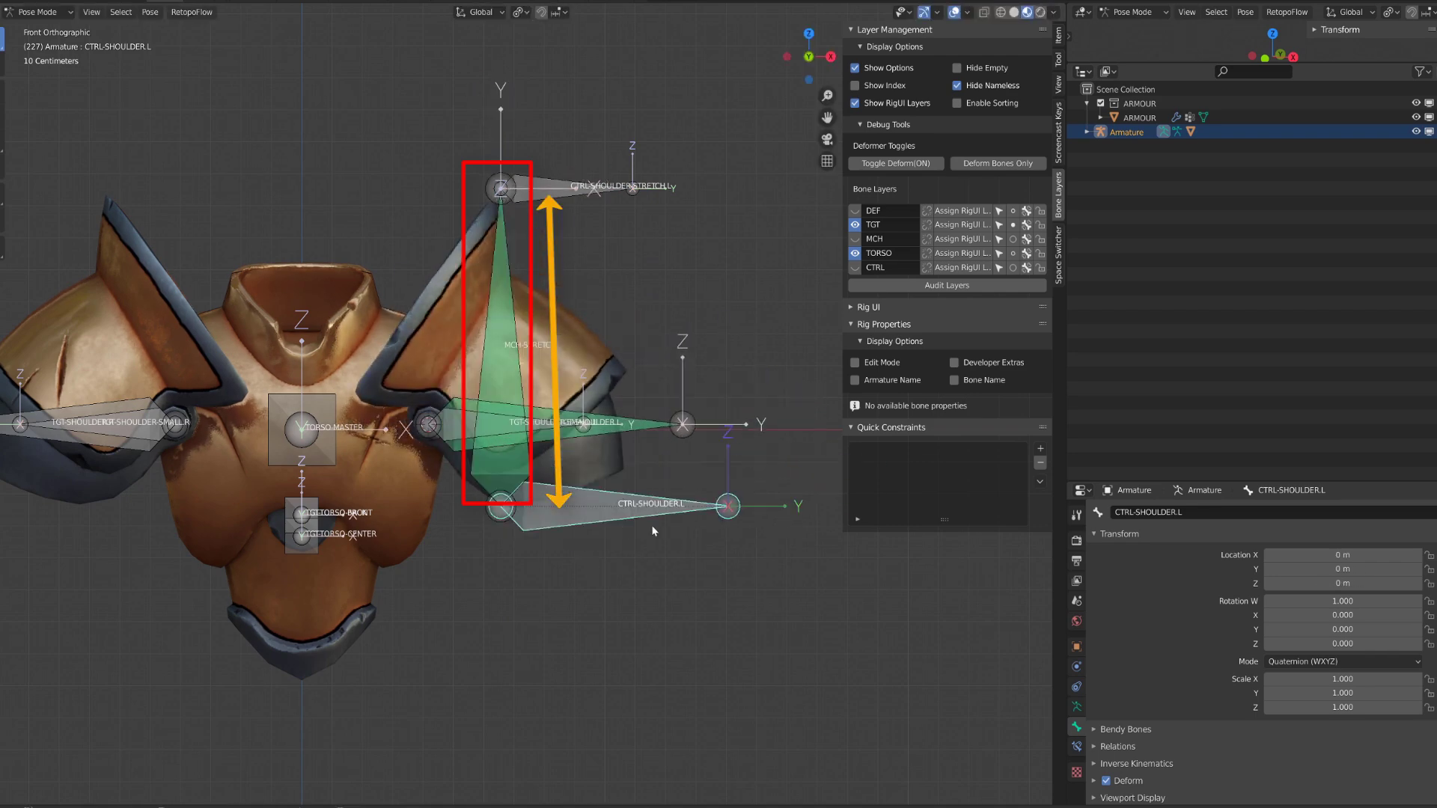
key(r)
key(Escape)
Test-move TGT-SHOULDER-SMALL.L, the bone beside it and CTRL-SHOULDER.L to check how the left shoulder plates follow.
click(489, 443)
key(g)
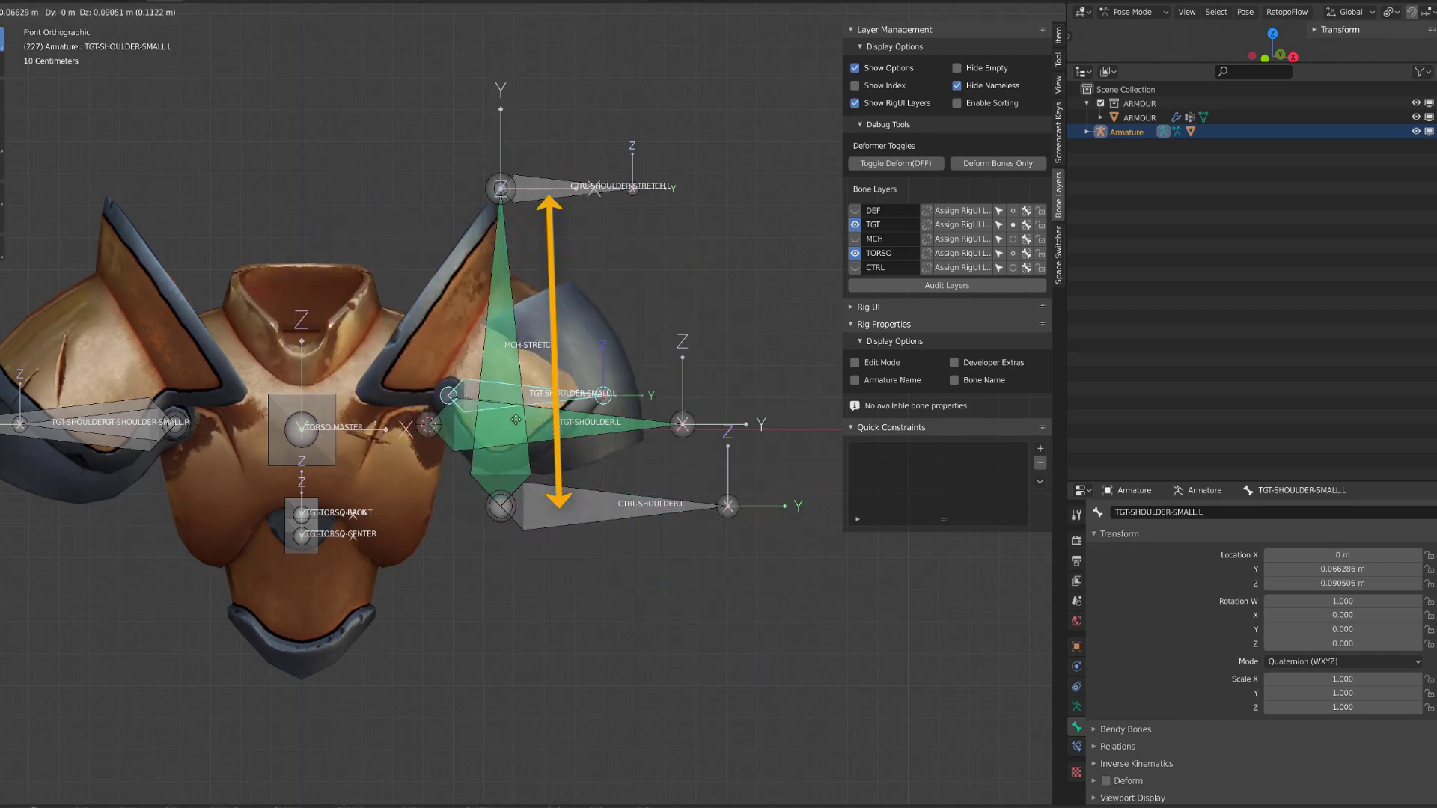
key(Escape)
click(517, 463)
key(g)
key(Escape)
click(569, 509)
key(g)
key(Escape)
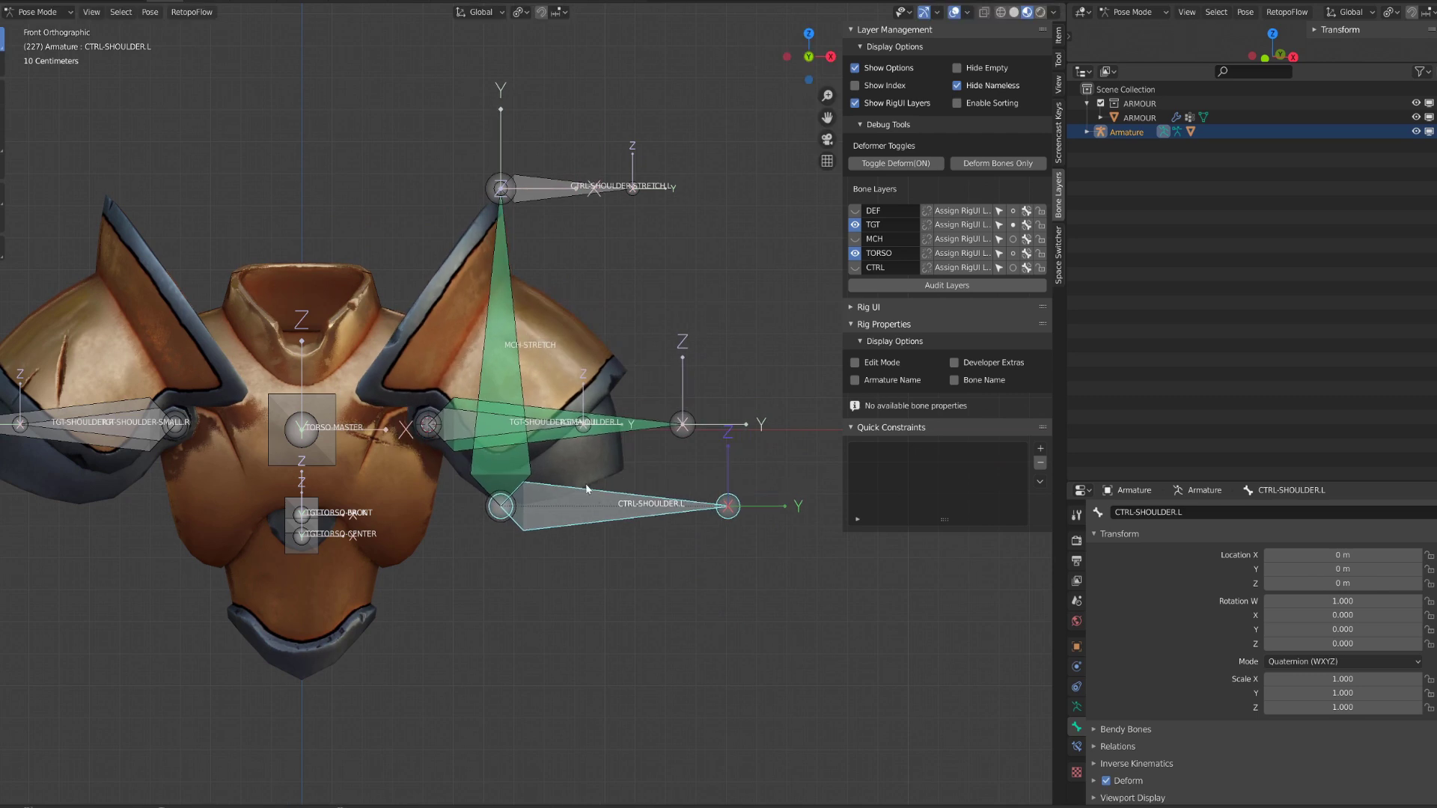
Snap CTRL-SHOULDER.L to the 3D cursor at the head of TGT-SHOULDER.L and scale it by 1.478.
key(Tab)
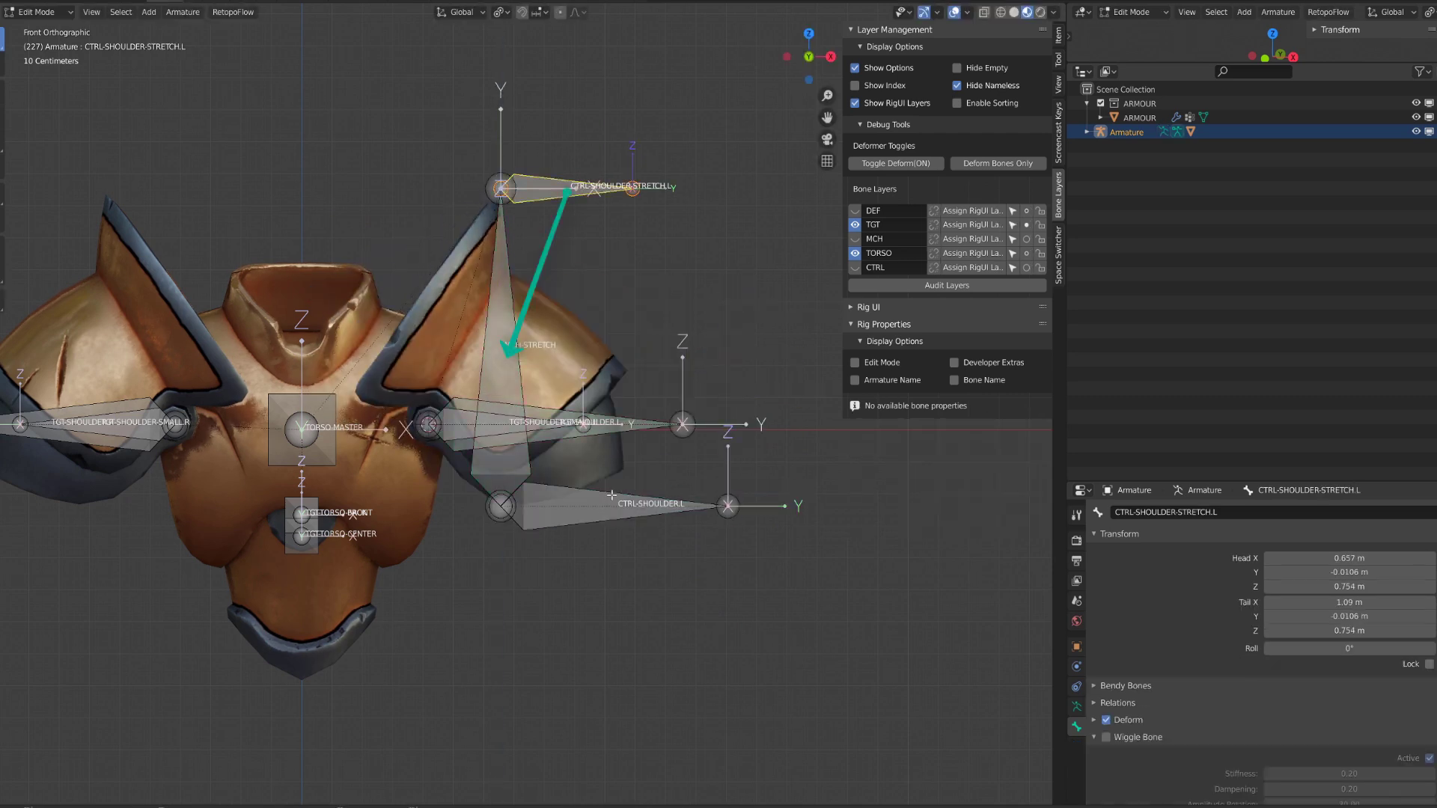
click(608, 496)
key(Tab)
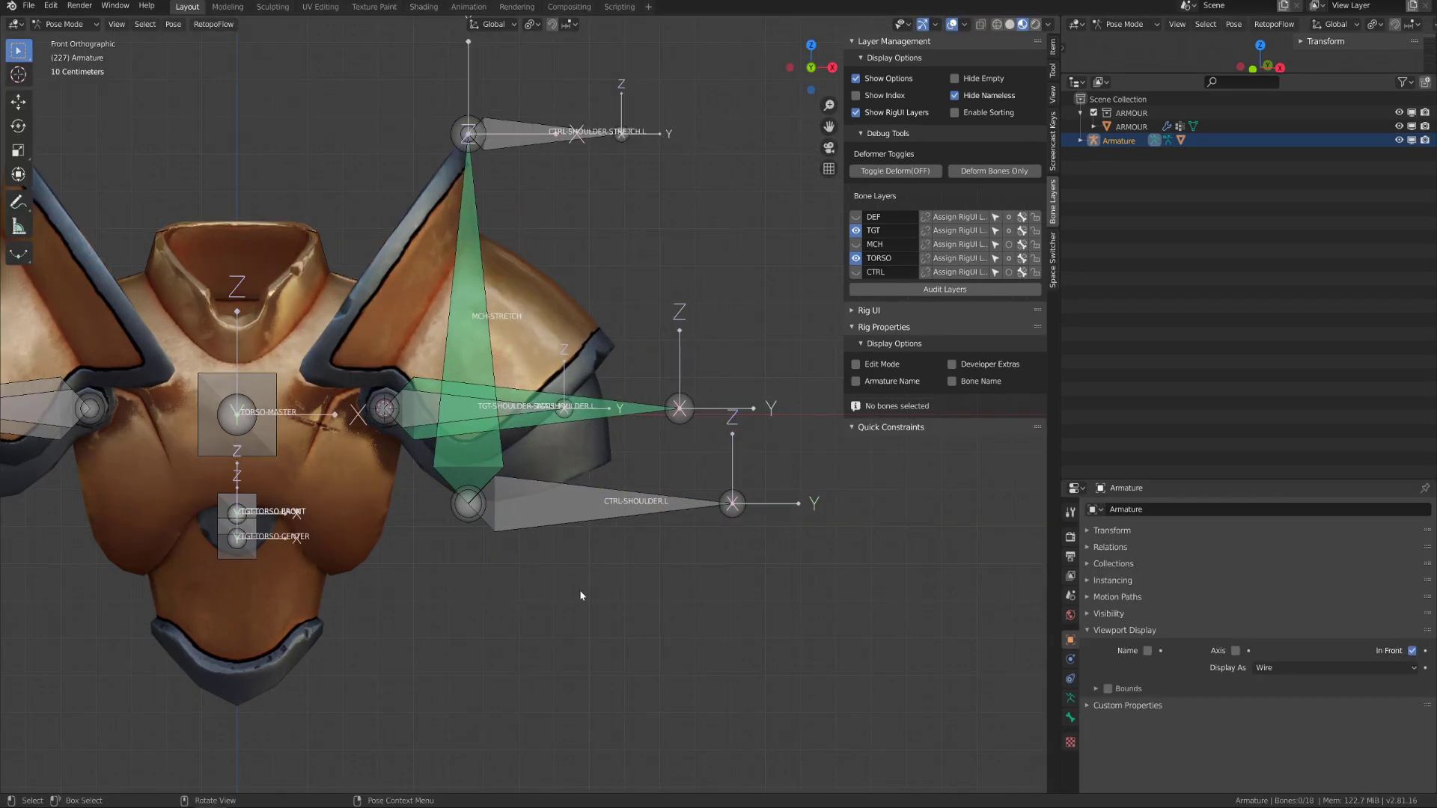
click(609, 527)
key(Tab)
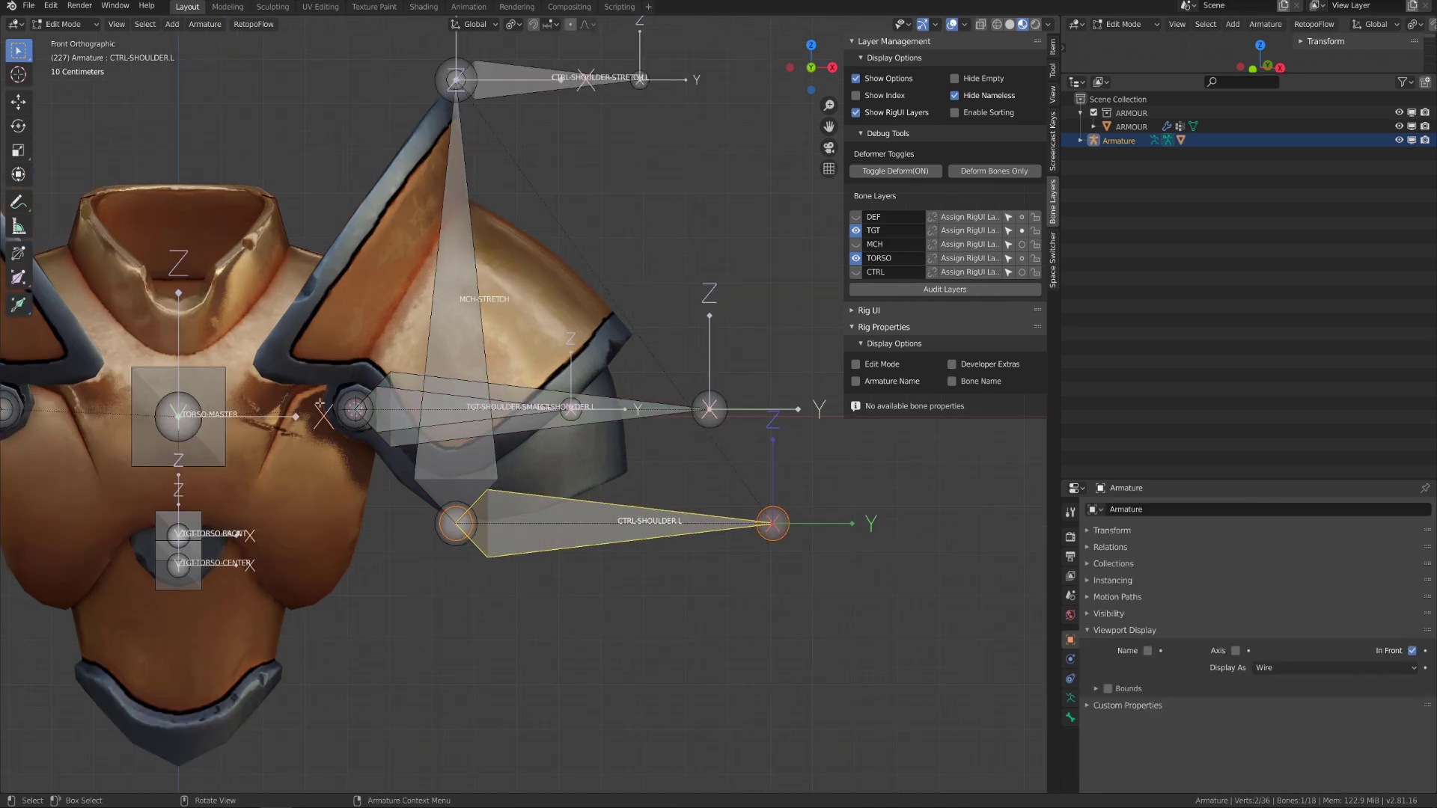
key(shift+s)
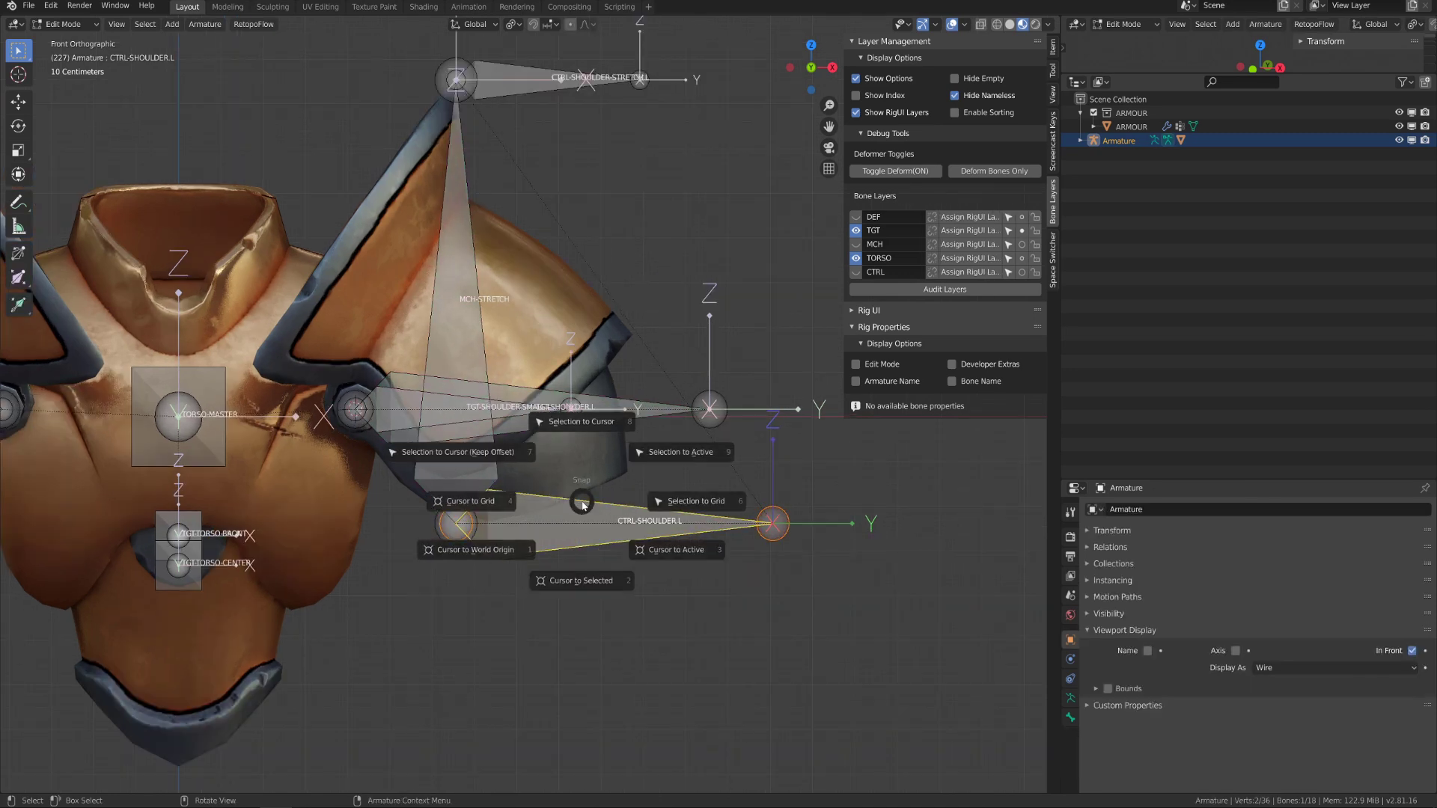
click(587, 433)
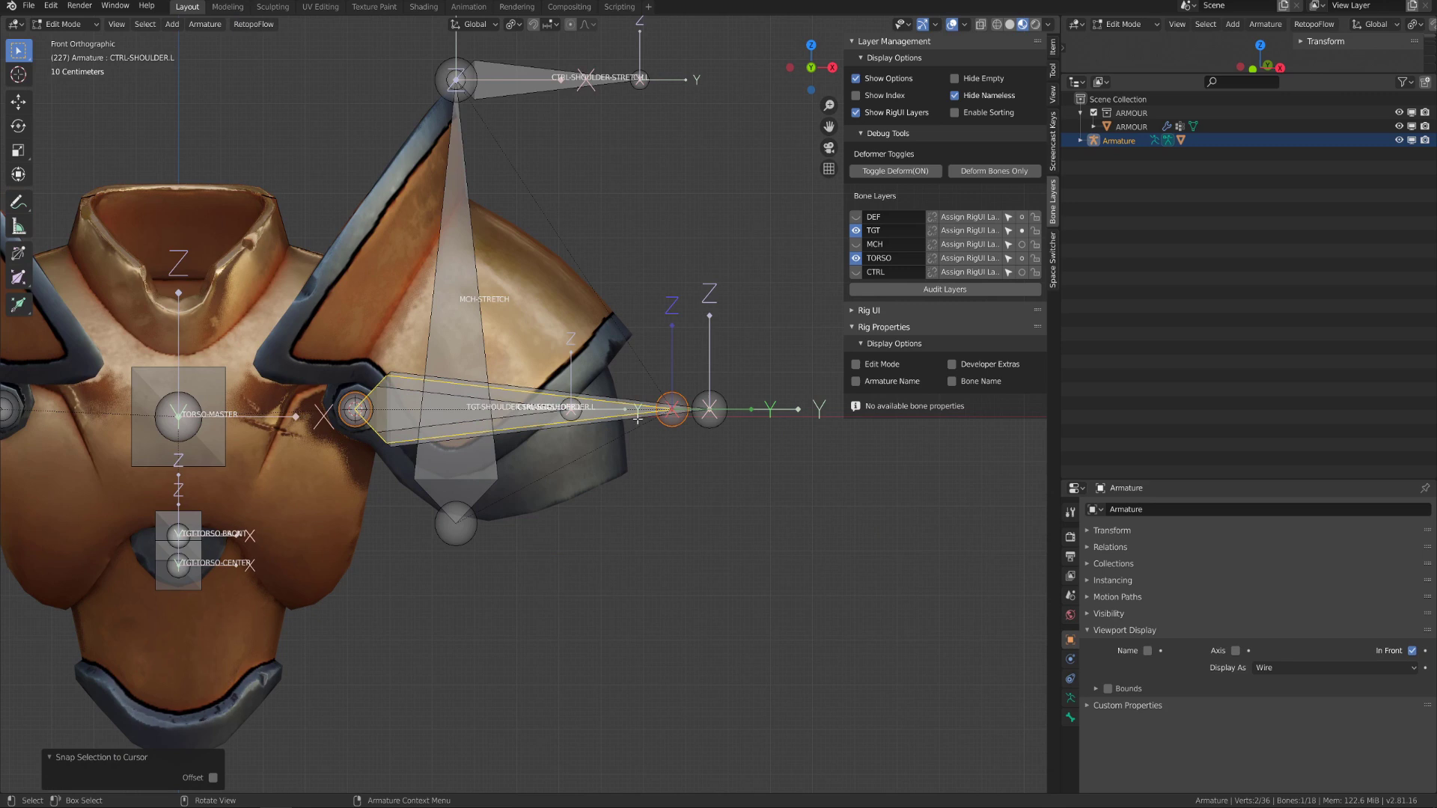
key(Tab)
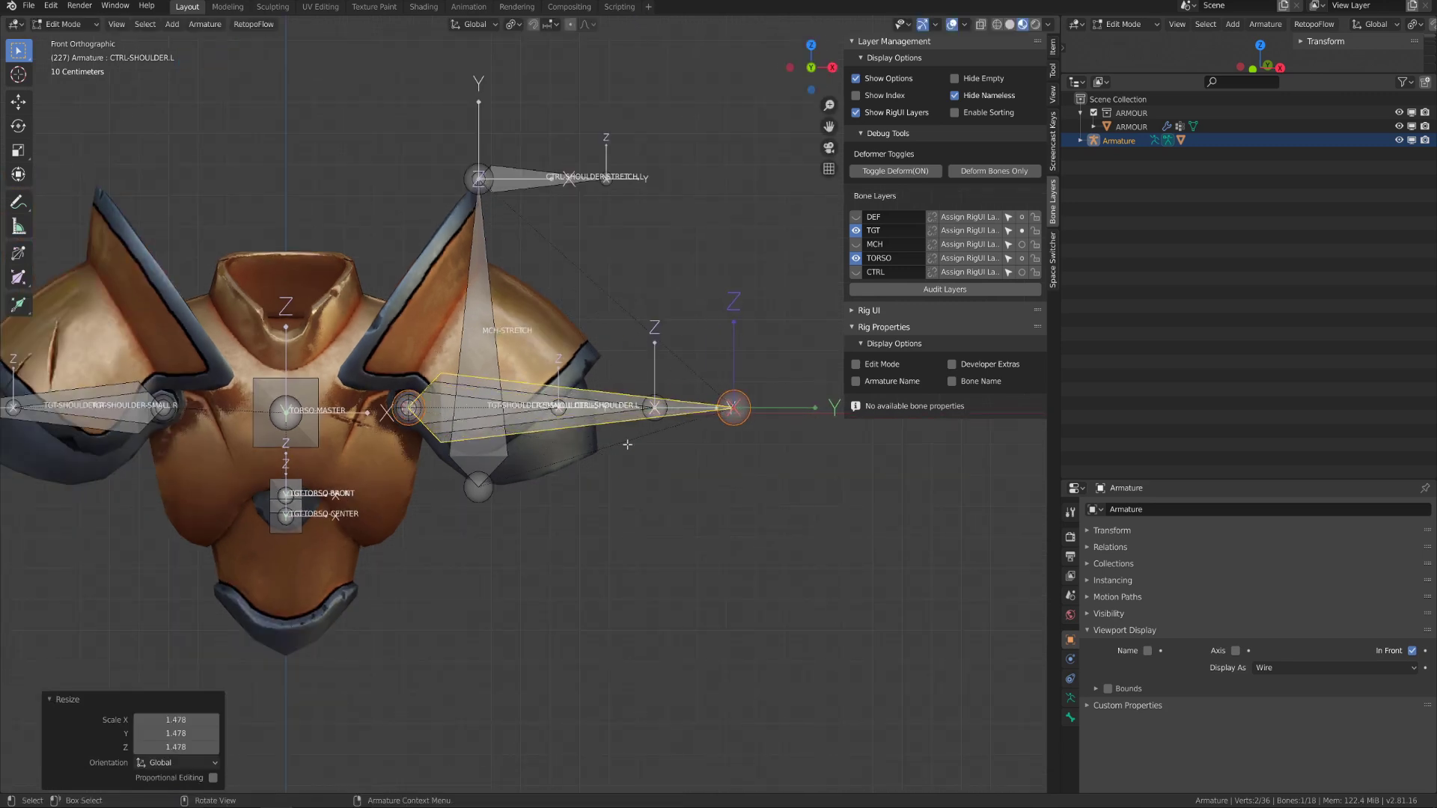
Test-move CTRL-SHOULDER.L from its new pivot, and test-move CTRL-SHOULDER-STRETCH.L.
key(g)
right_click(591, 366)
key(g)
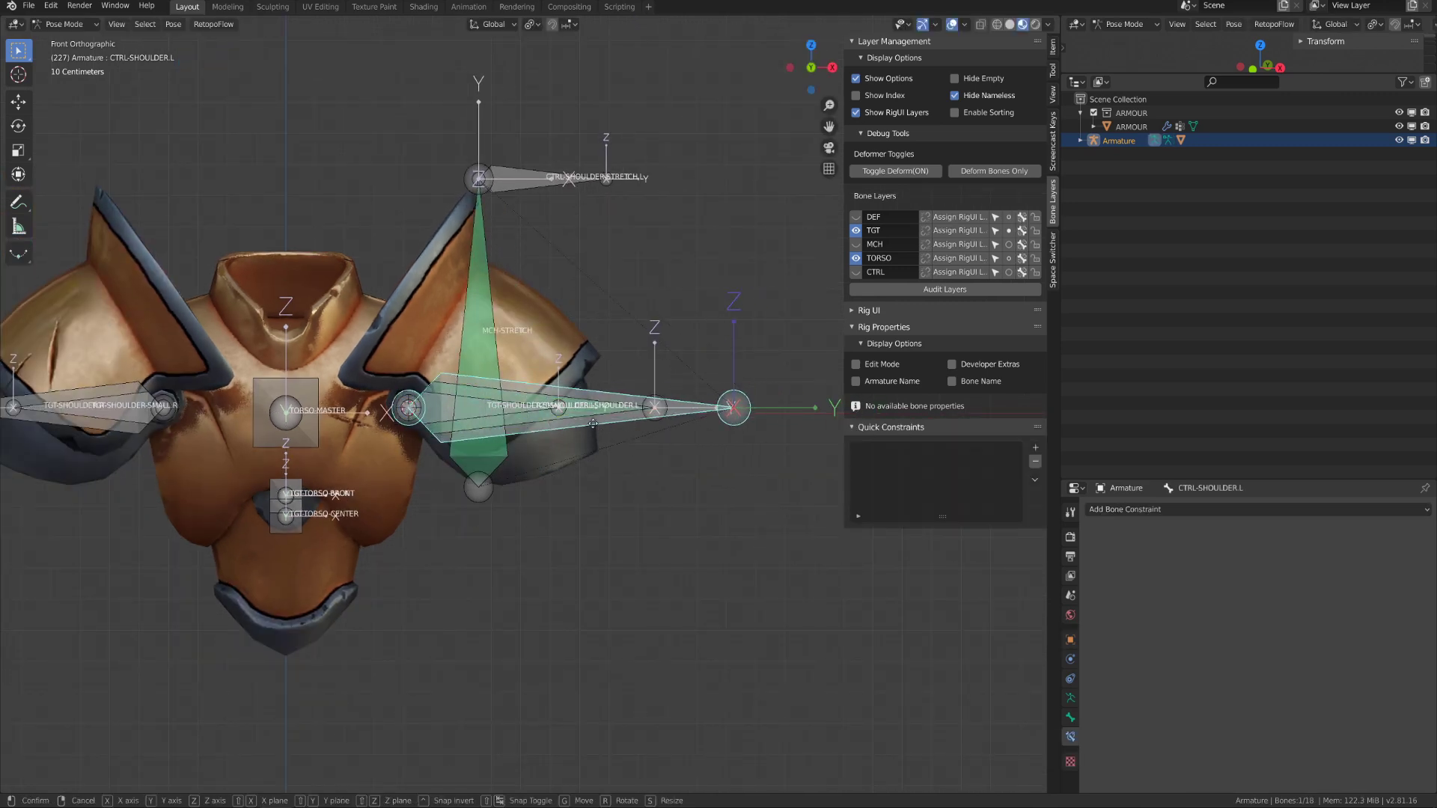
right_click(578, 365)
click(555, 187)
key(g)
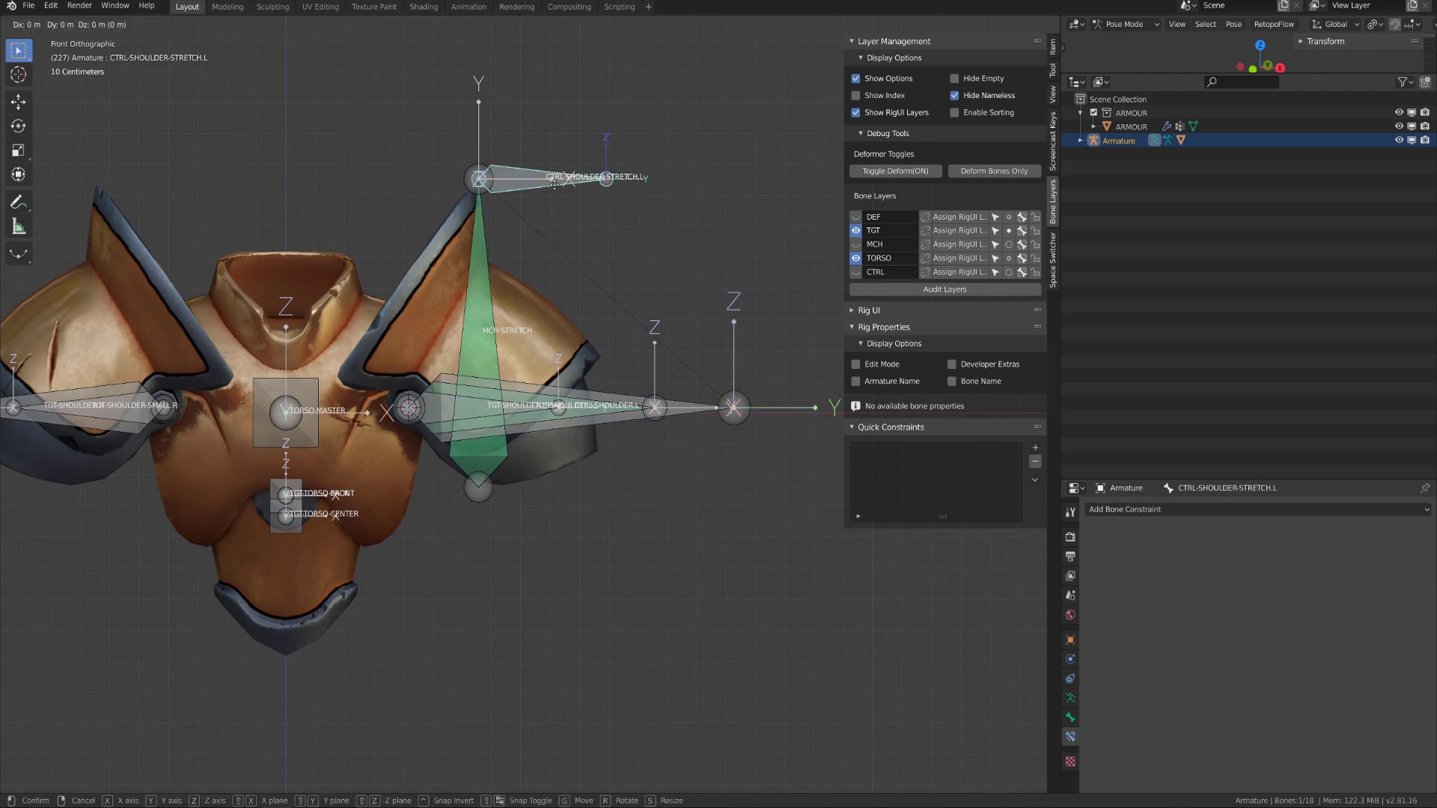
right_click(561, 299)
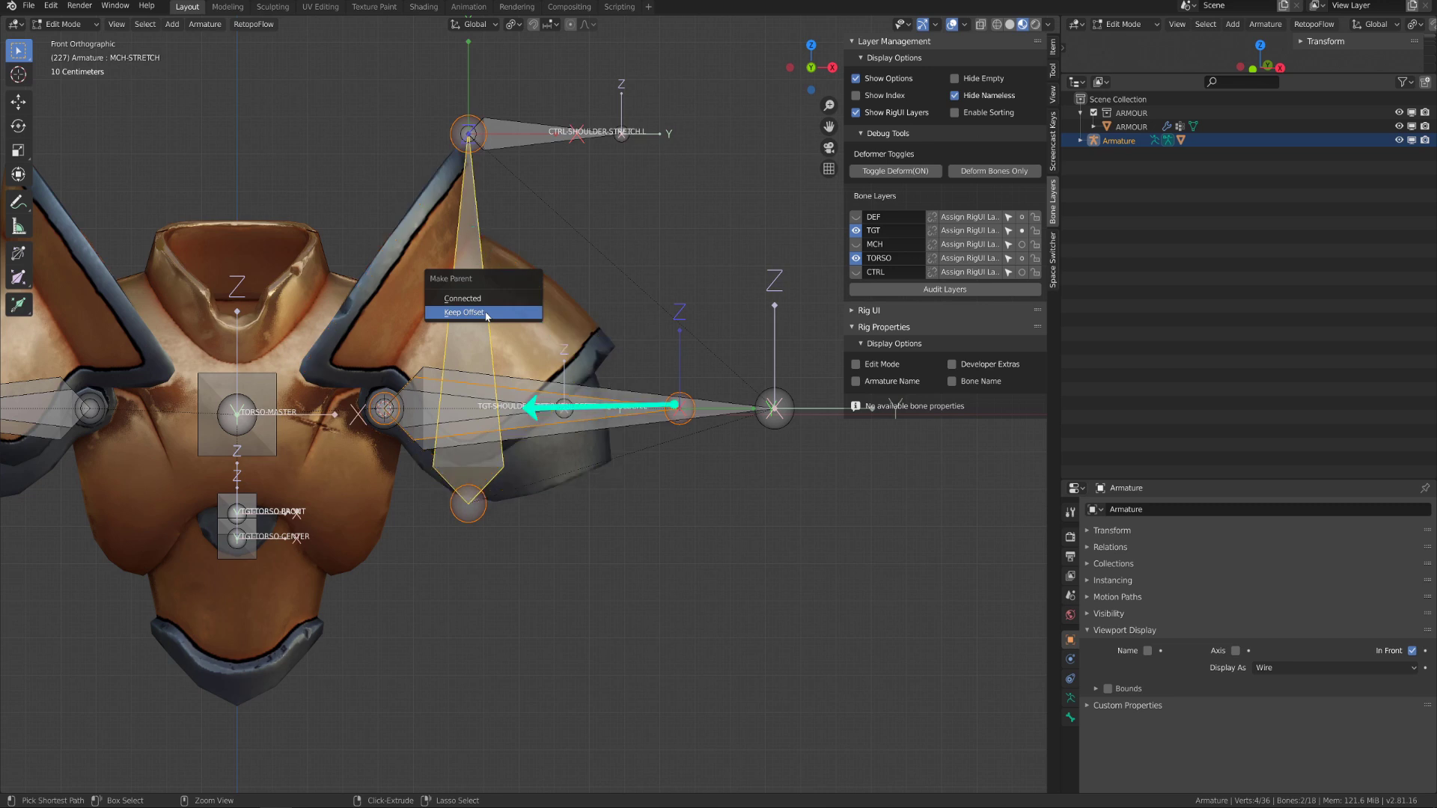
Parent TGT-SHOULDER.L to MCH-STRETCH with Keep Offset and test-pose the left shoulder controls.
click(487, 313)
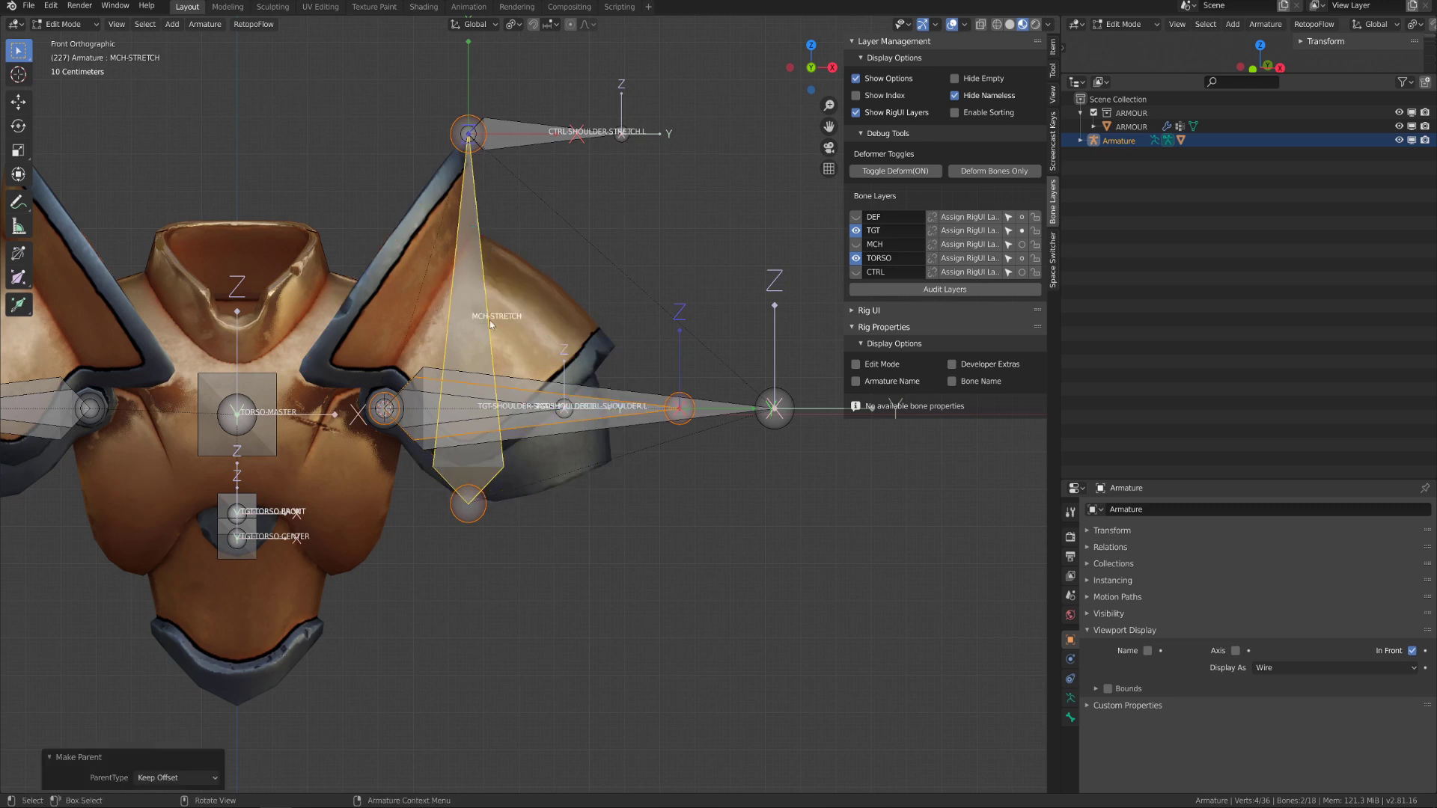
key(ctrl+Tab)
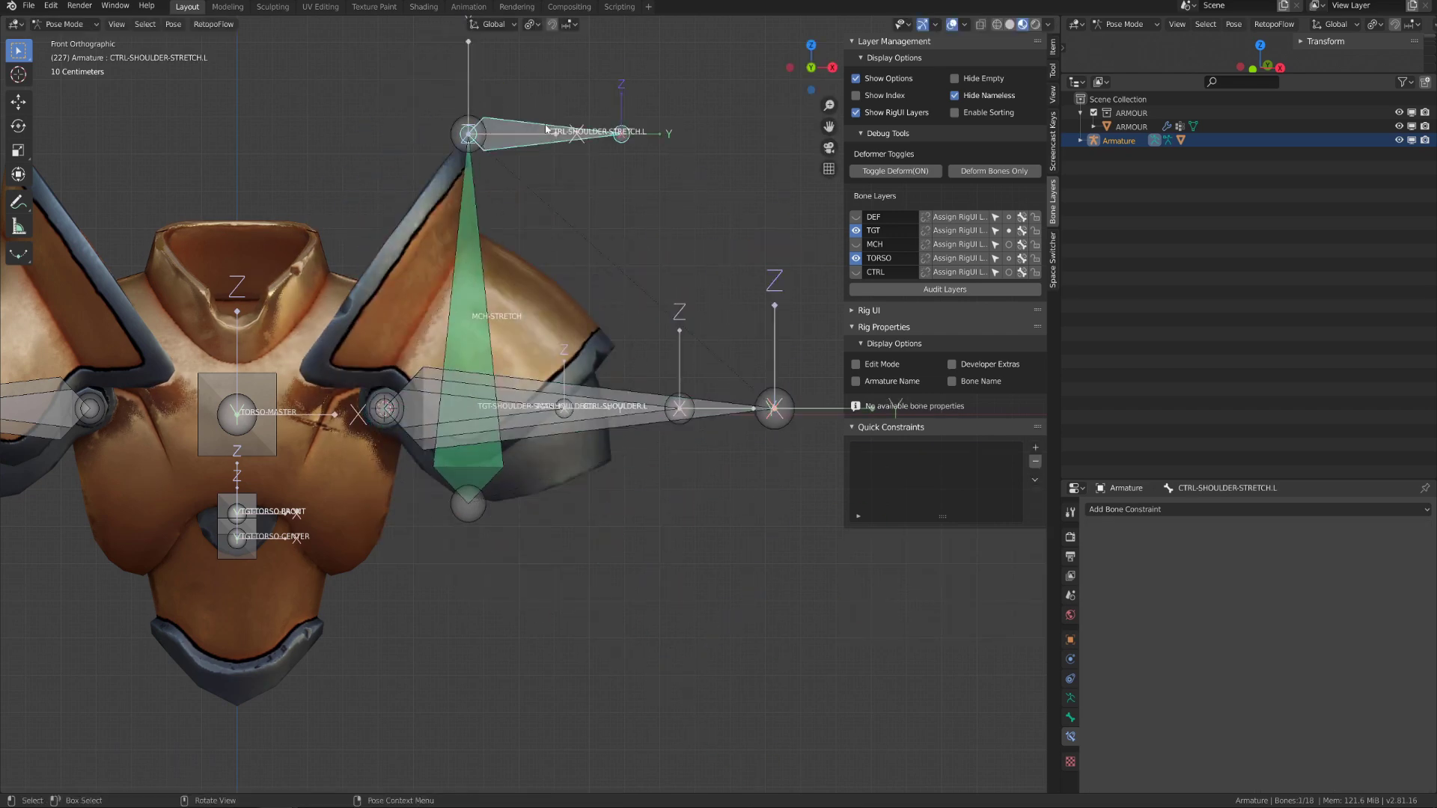
key(g)
right_click(578, 352)
click(569, 430)
key(r)
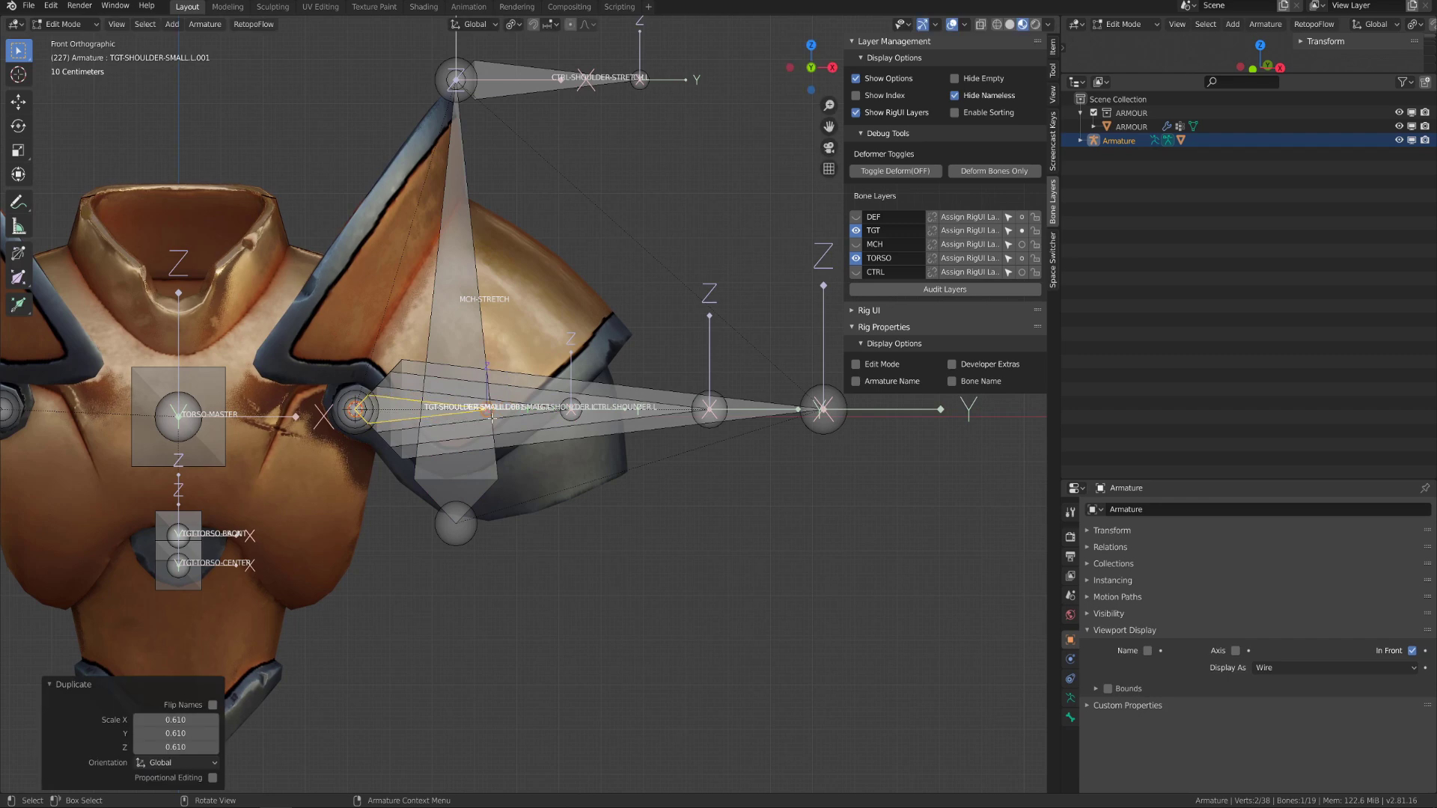
Parent the scaled-down duplicate of TGT-SHOULDER-SMALL.L to TORSO-MASTER.
click(516, 487)
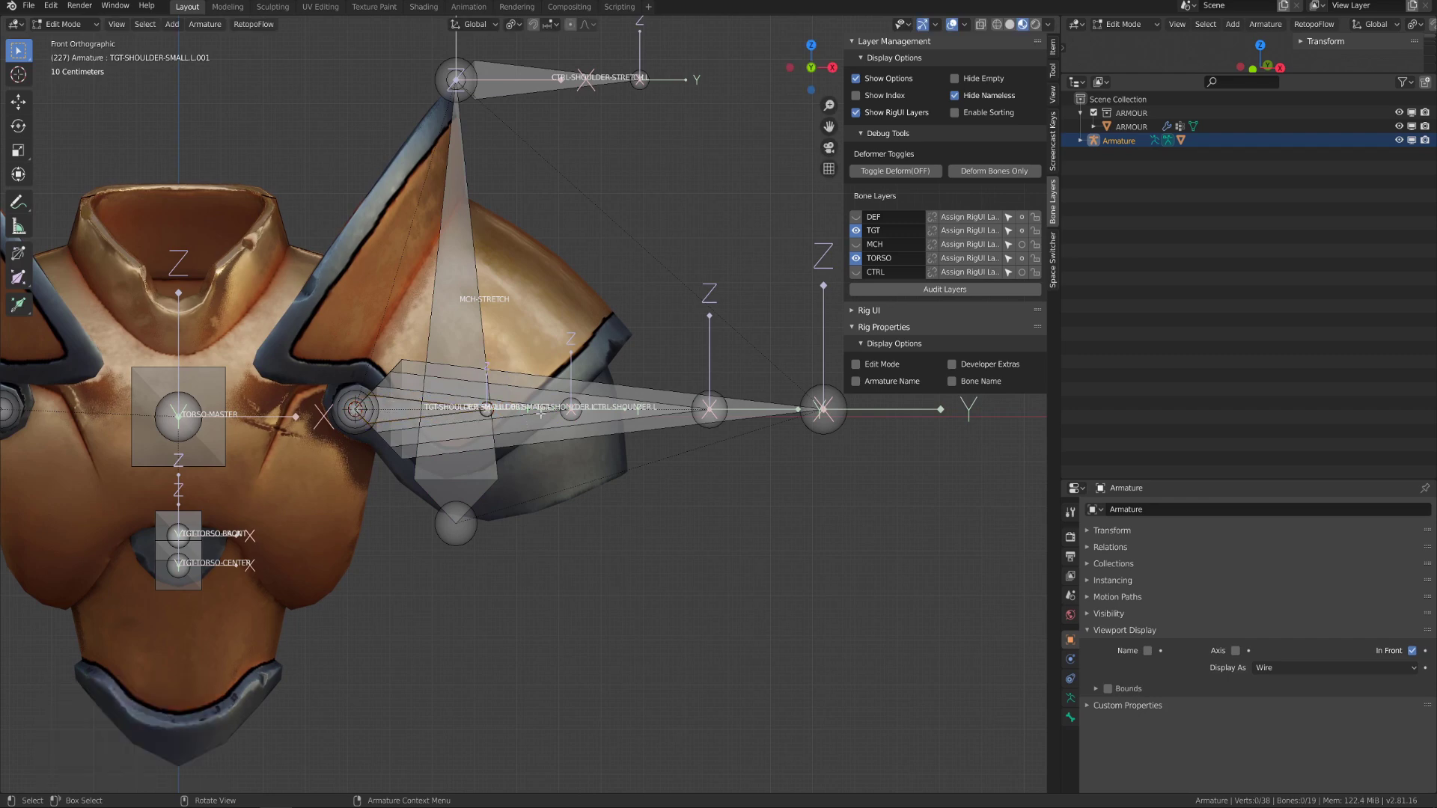
click(465, 425)
scroll(462, 439, up, 2)
scroll(462, 440, down, 2)
shift+middle_drag(462, 439, 510, 409)
shift+click(292, 447)
key(ctrl+p)
click(295, 449)
Isolate the left shoulder TGT bones, duplicate TGT-SHOULDER-SMALL.L once more in place and scale the copy down.
scroll(506, 419, up, 1)
click(562, 416)
shift+click(590, 390)
key(shift+h)
scroll(549, 430, up, 2)
click(444, 414)
key(shift+d)
right_click(558, 405)
key(s)
click(497, 397)
click(499, 397)
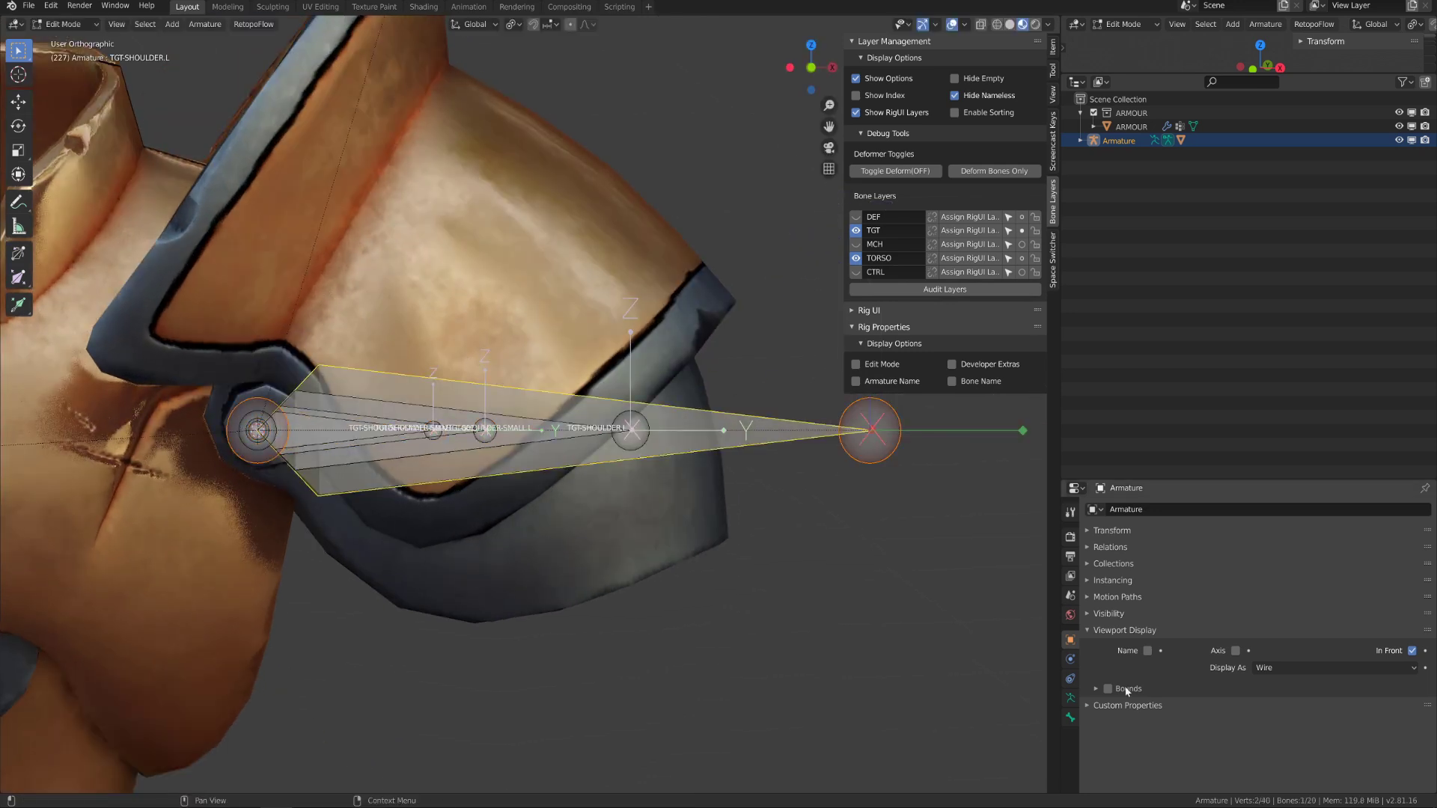
Change the prefix in the name of TGT-SHOULDER.L to CTRL.
click(1070, 718)
click(1169, 510)
text(ctrl)
key(Return)
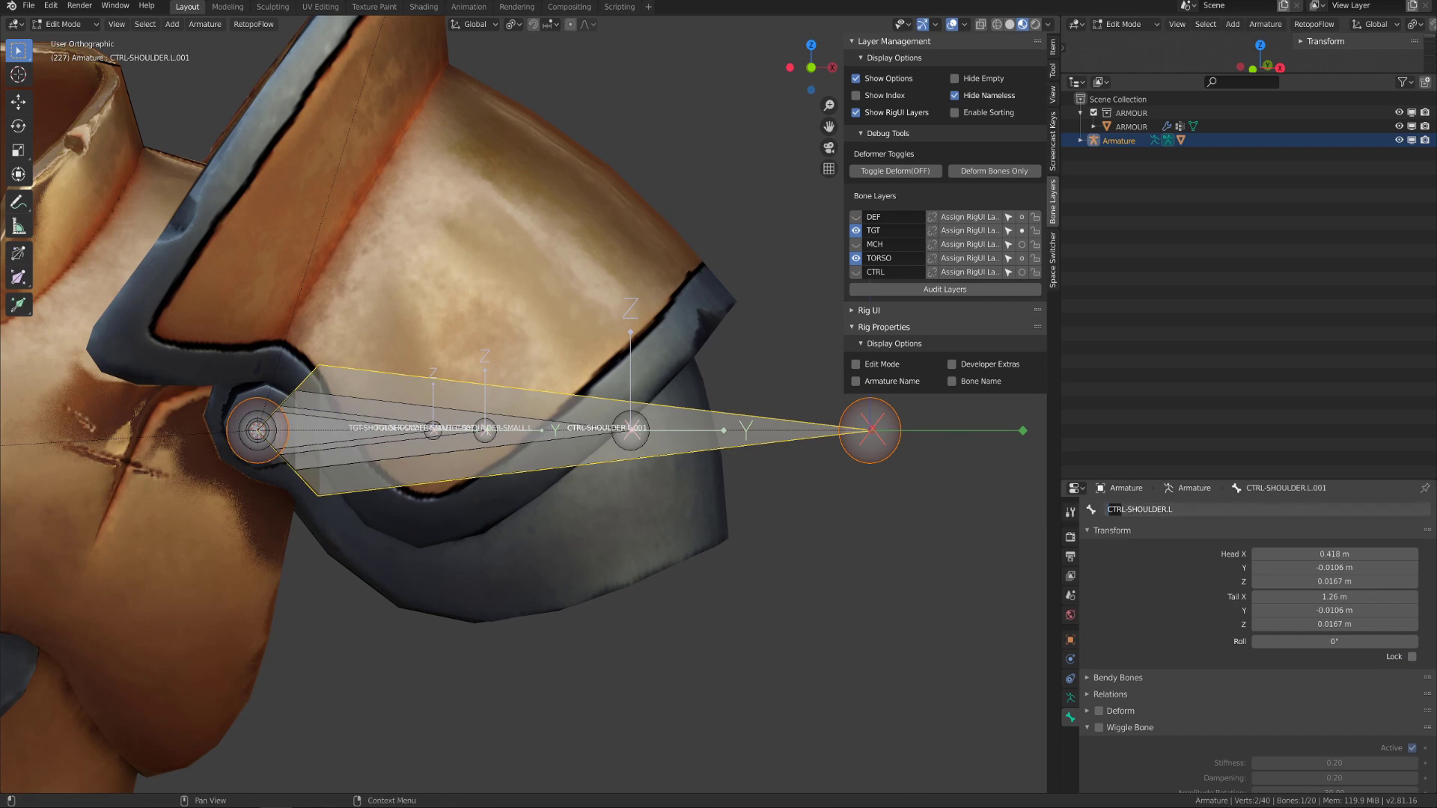
key(Return)
Rename the duplicated small left shoulder bones, using the name MCH-INT-SHOULDER-SMALL.L for the first duplicate.
click(599, 432)
scroll(599, 441, down, 2)
key(Tab)
mouse_move(605, 457)
alt+mouse_down()
mouse_move(649, 473)
mouse_move(627, 464)
alt+mouse_up()
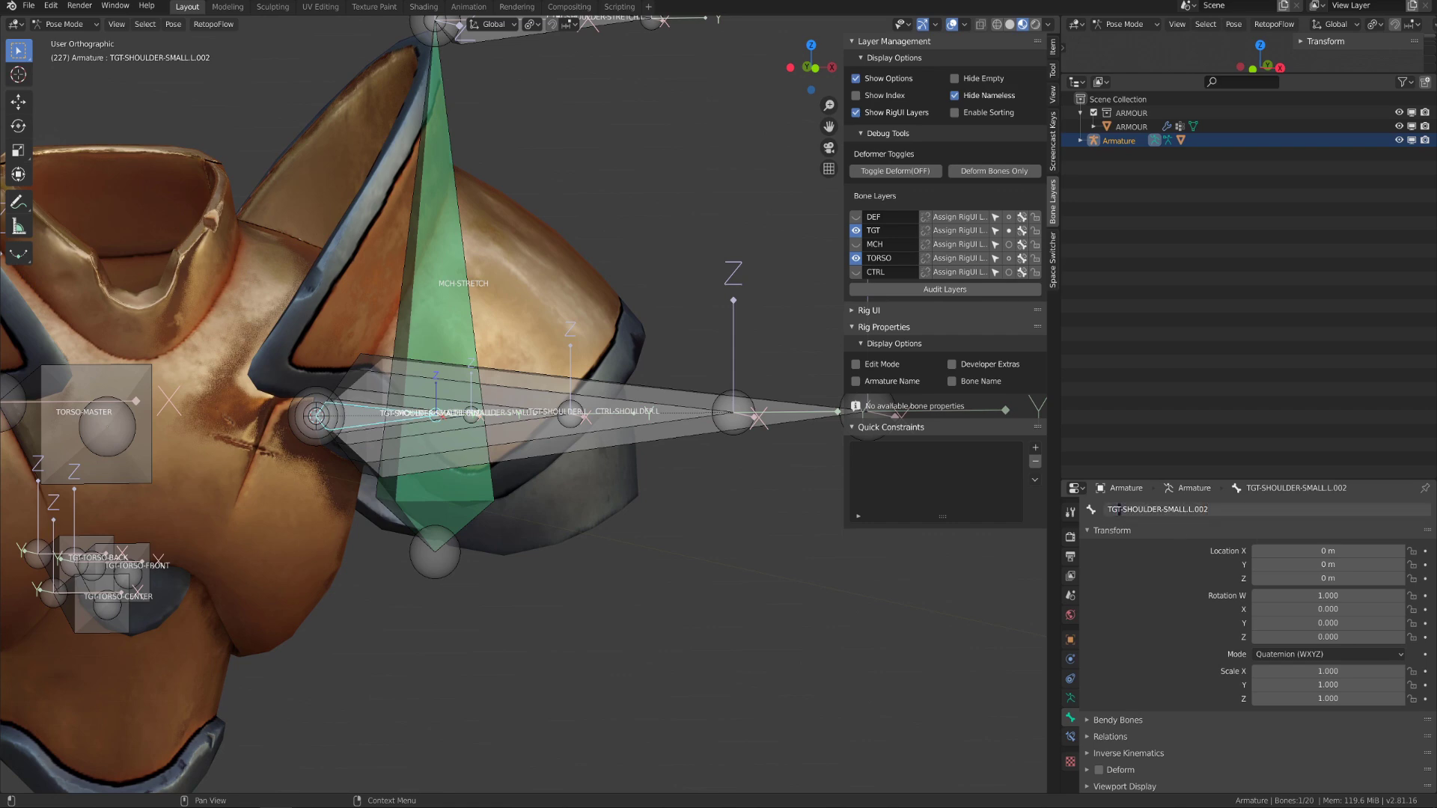
key(BackSpace)
key(Return)
scroll(569, 433, up, 2)
scroll(569, 433, down, 3)
key(Tab)
middle_drag(584, 434, 560, 432)
click(466, 426)
shift+middle_drag(466, 426, 595, 411)
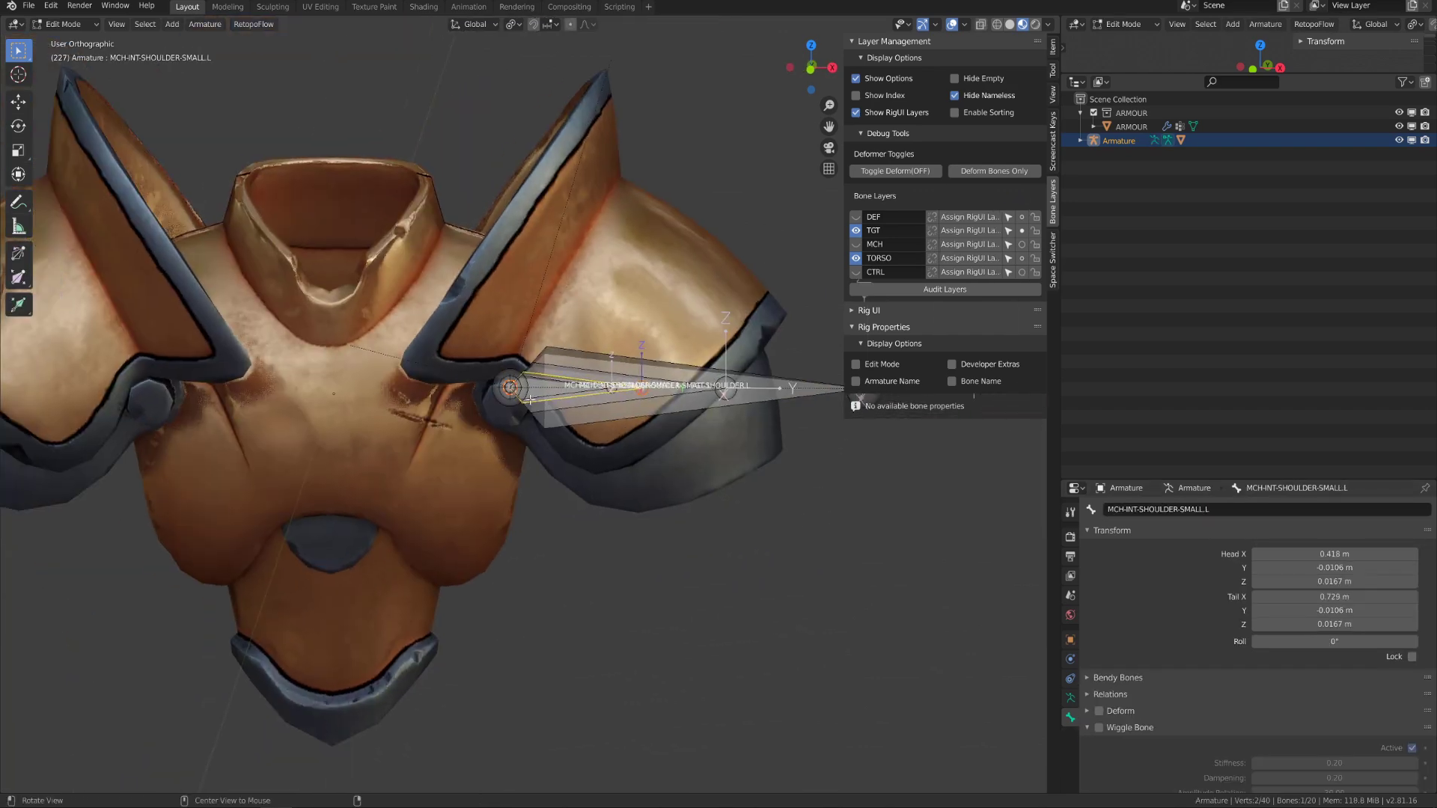
Unhide all bones and add Copy Location and Copy Scale constraints to MCH-INT-SHOULDER-SMALL.L in Pose Mode.
key(alt+h)
click(595, 410)
mouse_move(494, 424)
middle_down()
mouse_move(460, 425)
mouse_move(506, 425)
middle_up()
click(459, 429)
key(Tab)
click(486, 398)
scroll(486, 398, up, 2)
key(ctrl+shift+c)
click(551, 395)
key(ctrl+shift+c)
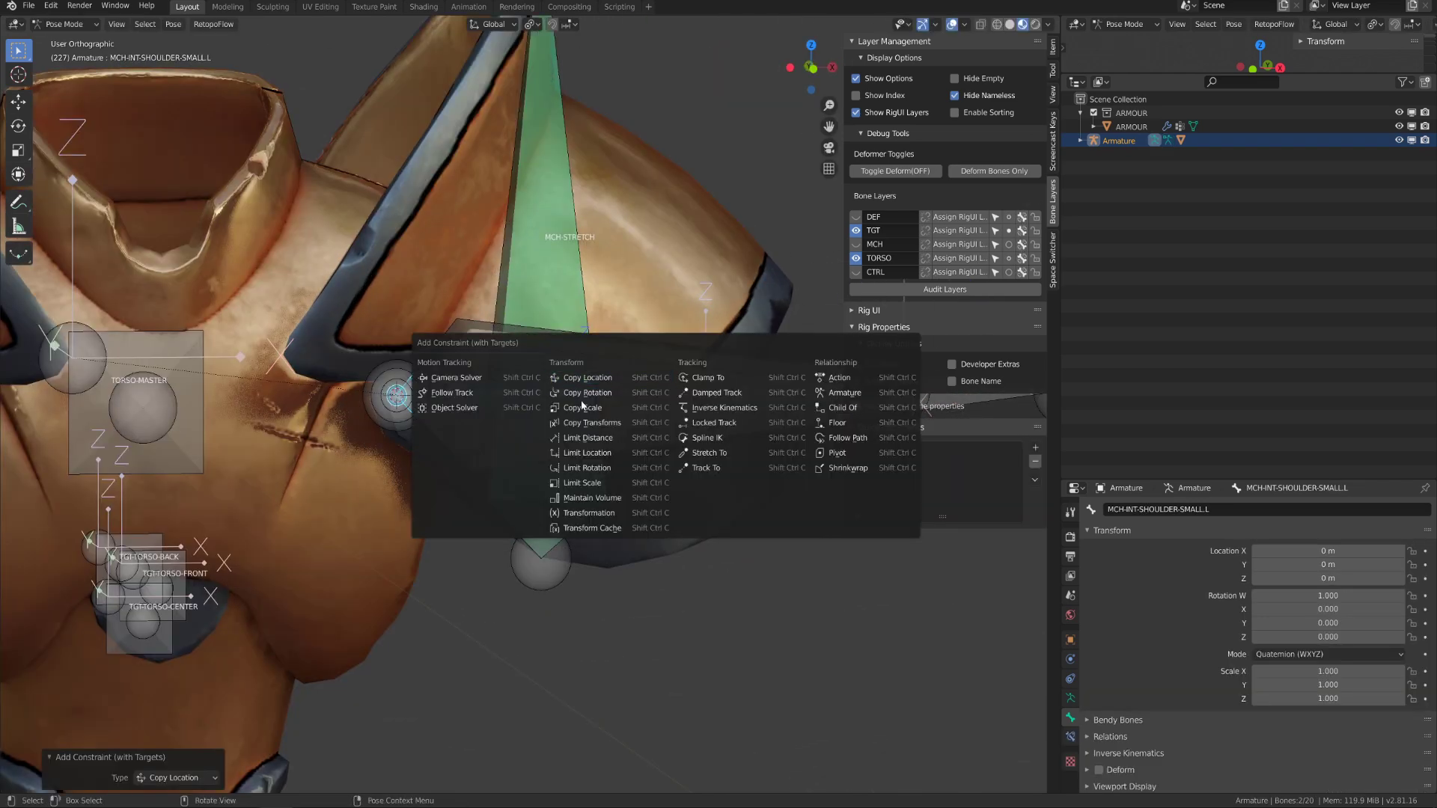
click(584, 407)
Test-rotate CTRL-SHOULDER.L to check how the left shoulder bones follow it.
scroll(552, 417, down, 5)
click(598, 214)
click(654, 423)
key(r)
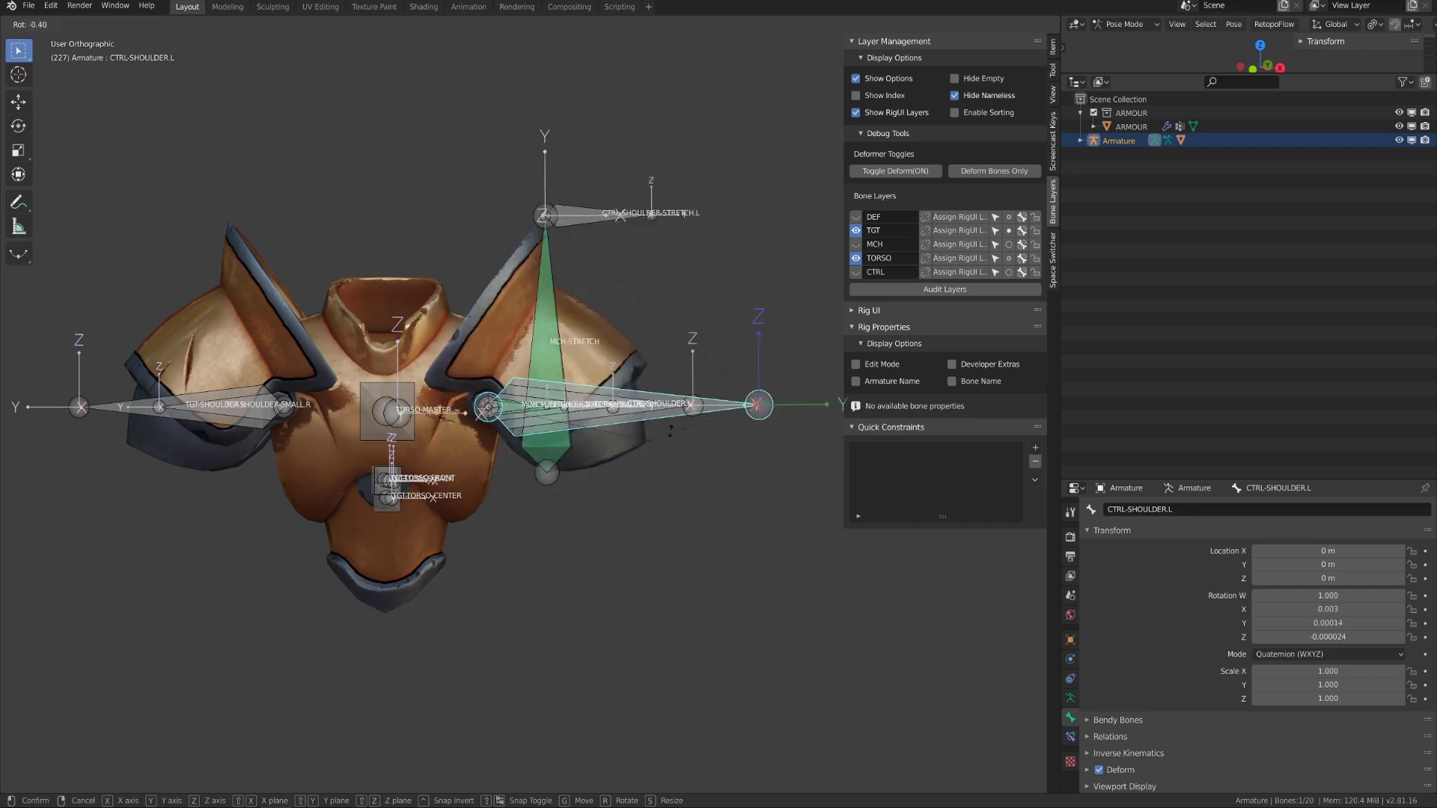
key(Escape)
Check CTRL-SHOULDER-SMALL.L in Edit Mode, then test-pose CTRL-SHOULDER.L again and inspect the shoulder from the side and front.
scroll(629, 499, up, 4)
key(Tab)
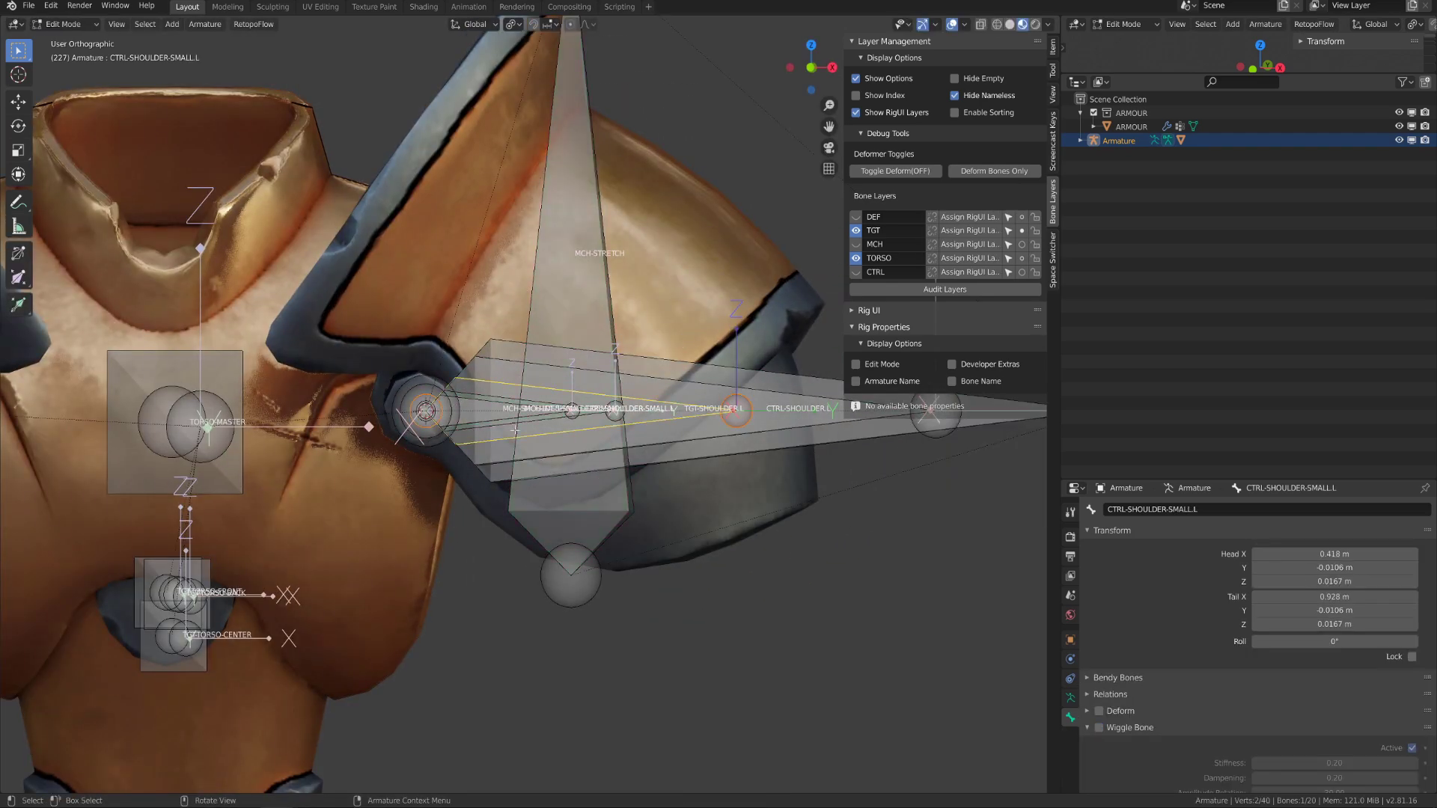
click(508, 425)
scroll(729, 420, down, 4)
key(Tab)
scroll(729, 421, down, 3)
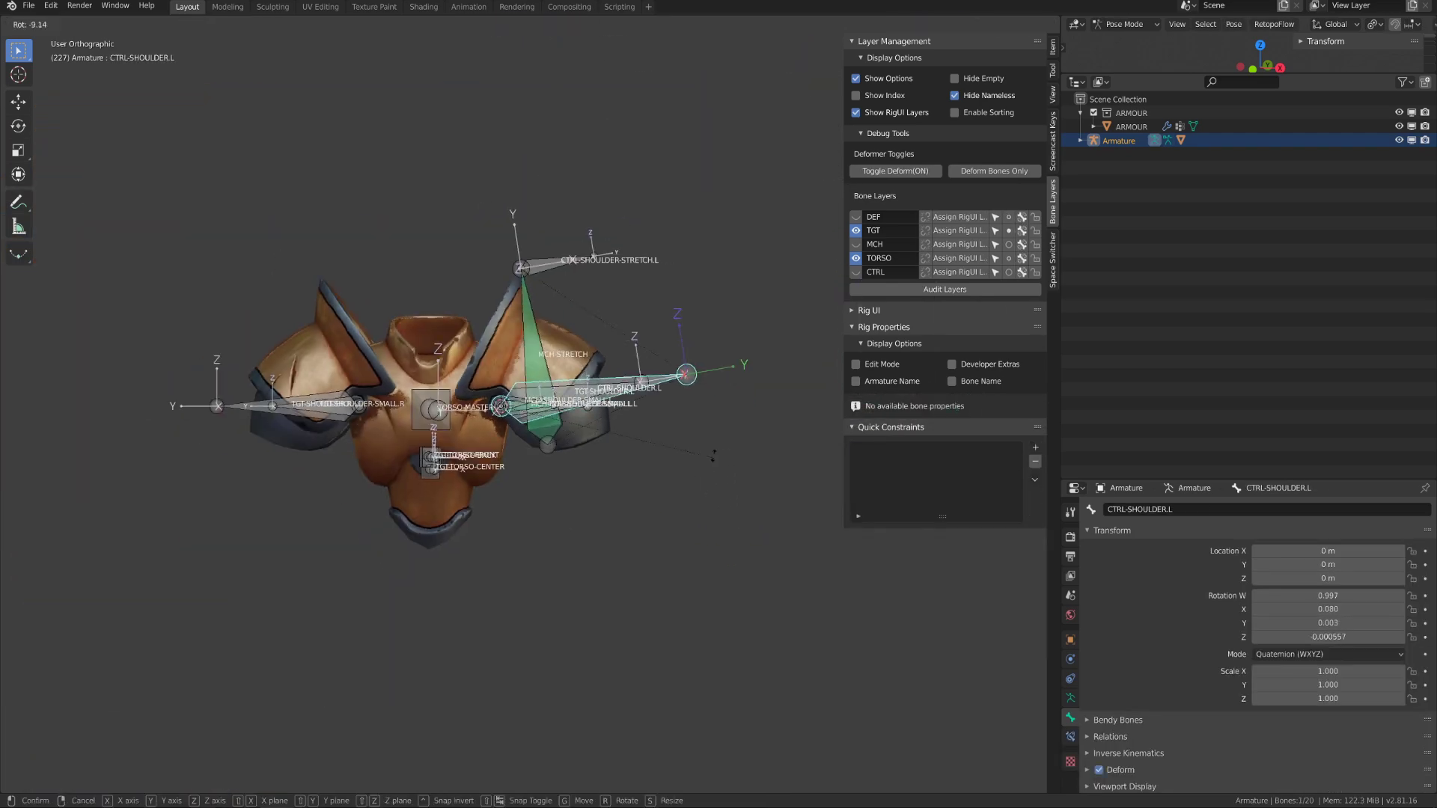
key(g)
key(z)
key(Escape)
scroll(577, 518, up, 6)
key(KP_3)
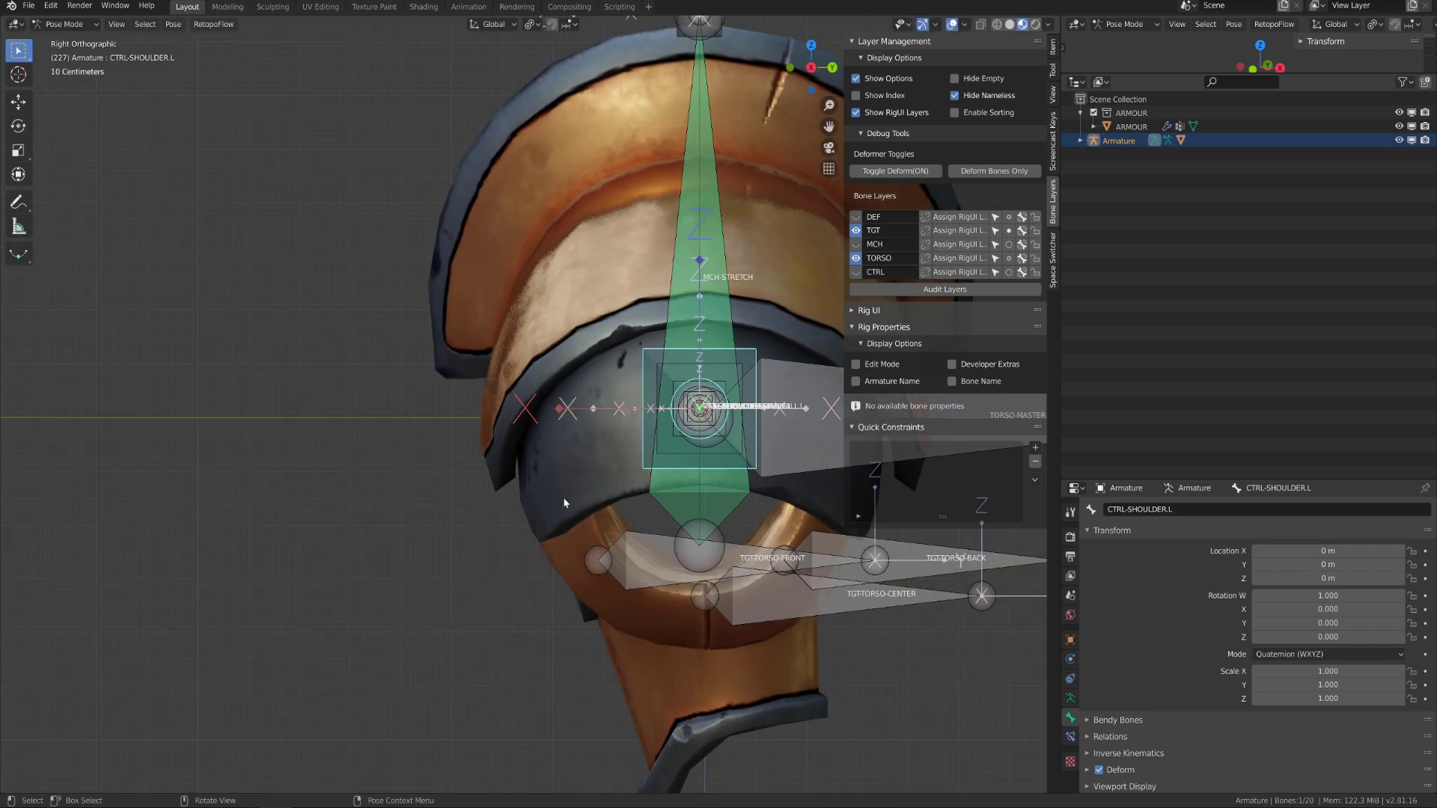
key(KP_1)
scroll(588, 523, down, 4)
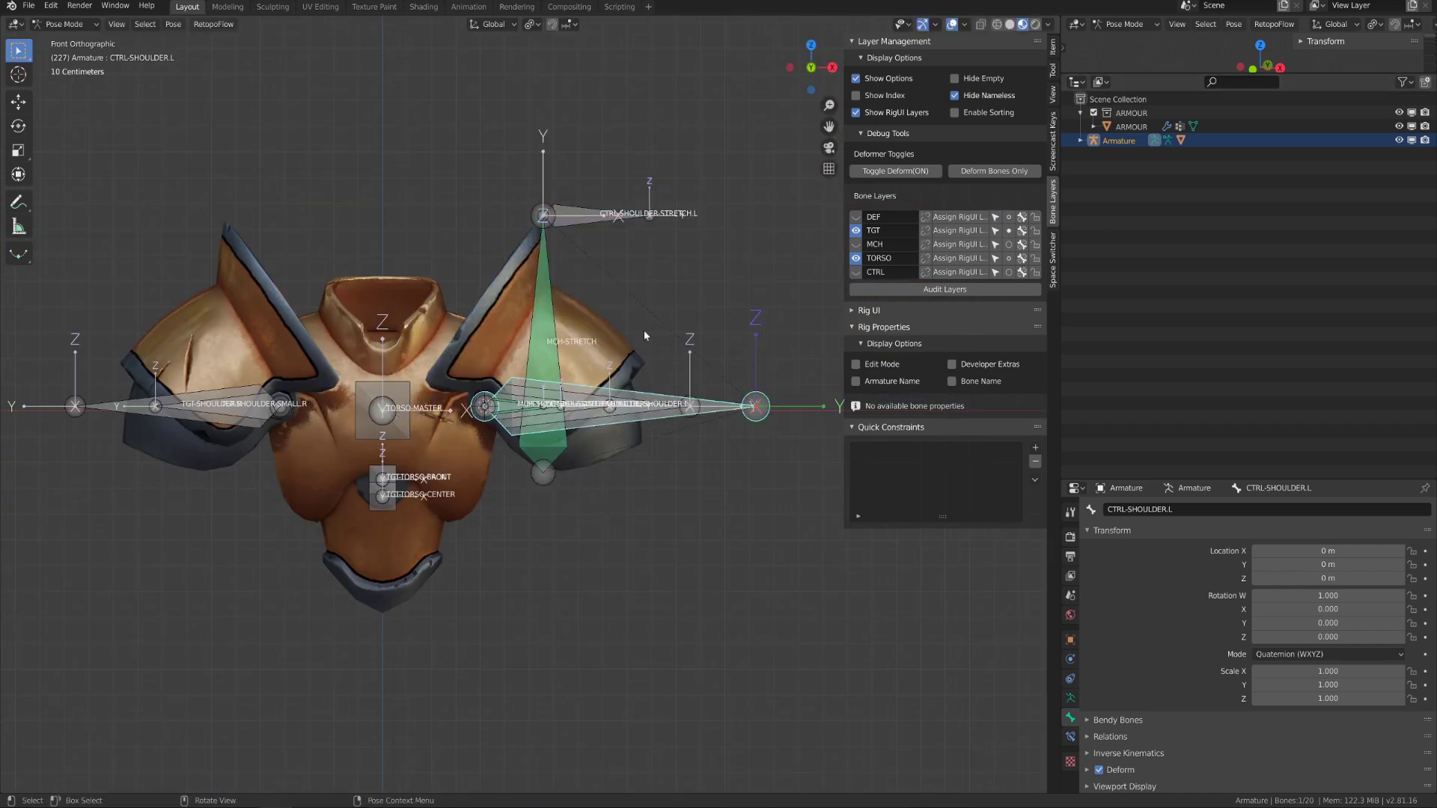
Move CTRL-SHOULDER.L, CTRL-SHOULDER-STRETCH.L and CTRL-SHOULDER-SMALL.L to the CTRL bone layer.
click(1009, 273)
scroll(530, 404, up, 1)
click(529, 420)
key(g)
key(Escape)
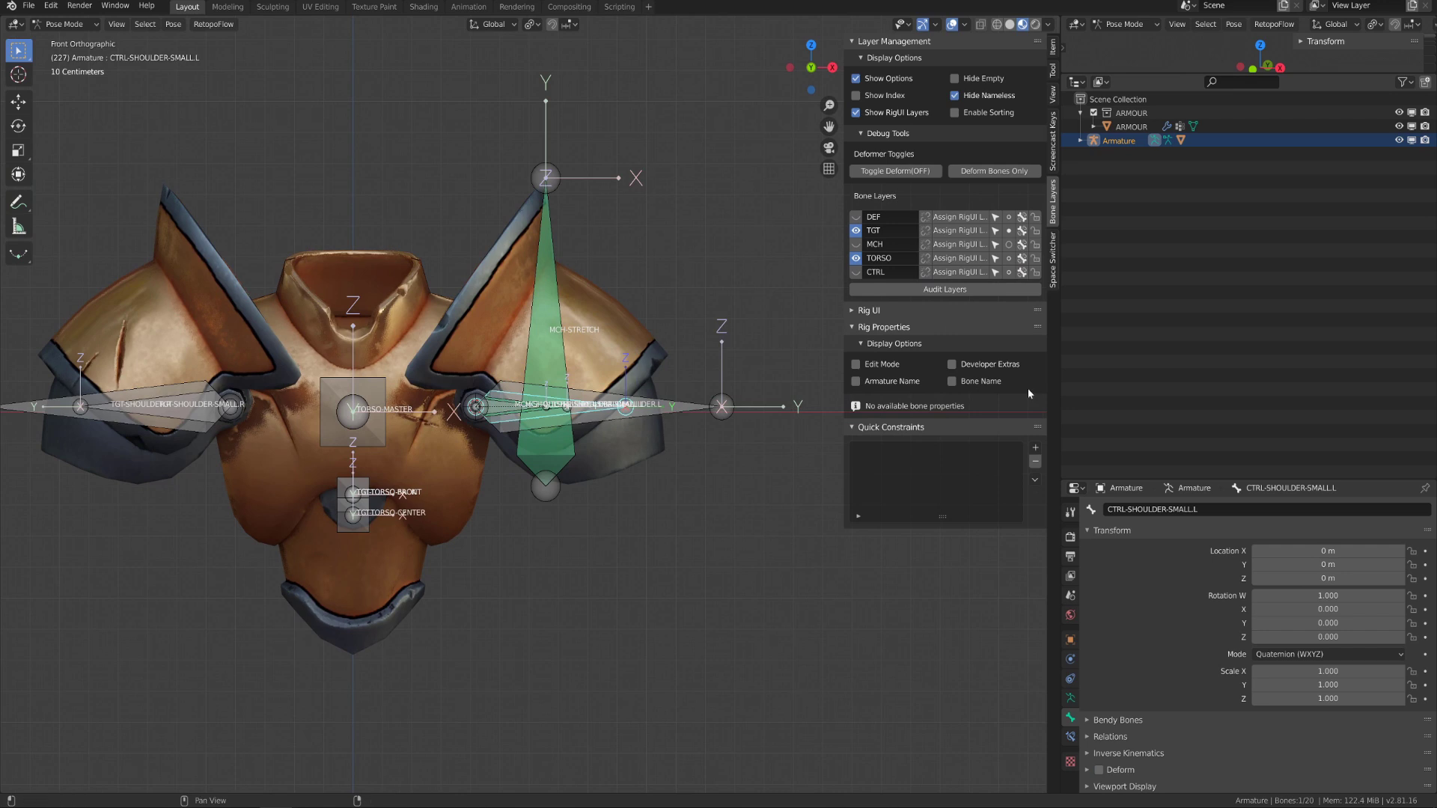
click(1009, 273)
Move MCH-INT-SHOULDER-SMALL.L and MCH-STRETCH to the MCH bone layer.
drag(548, 443, 573, 382)
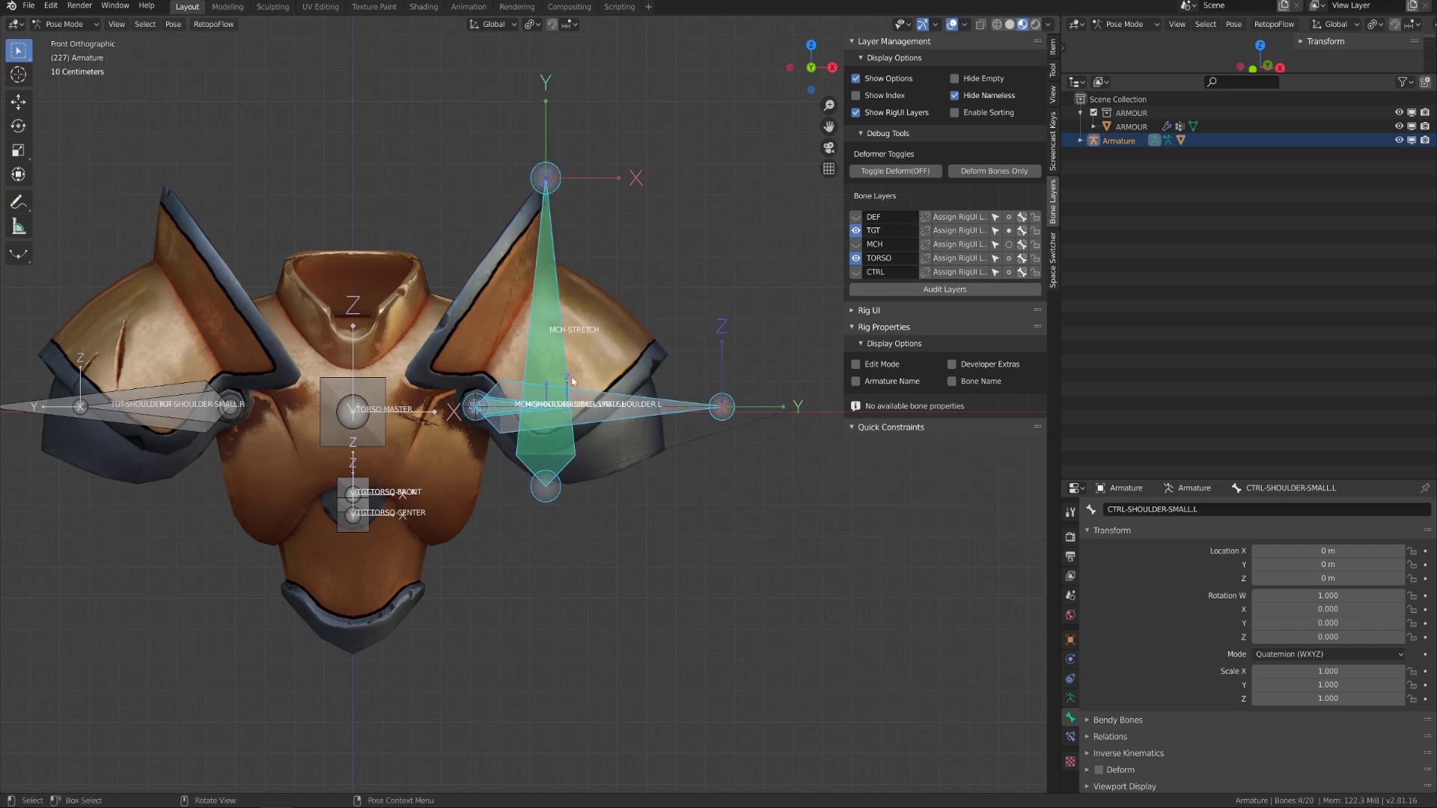
click(506, 405)
click(1009, 245)
click(550, 322)
click(1009, 245)
Show all bone layers and delete the right shoulder bones in Edit Mode.
click(652, 405)
scroll(674, 359, down, 3)
key(ctrl+grave)
key(Tab)
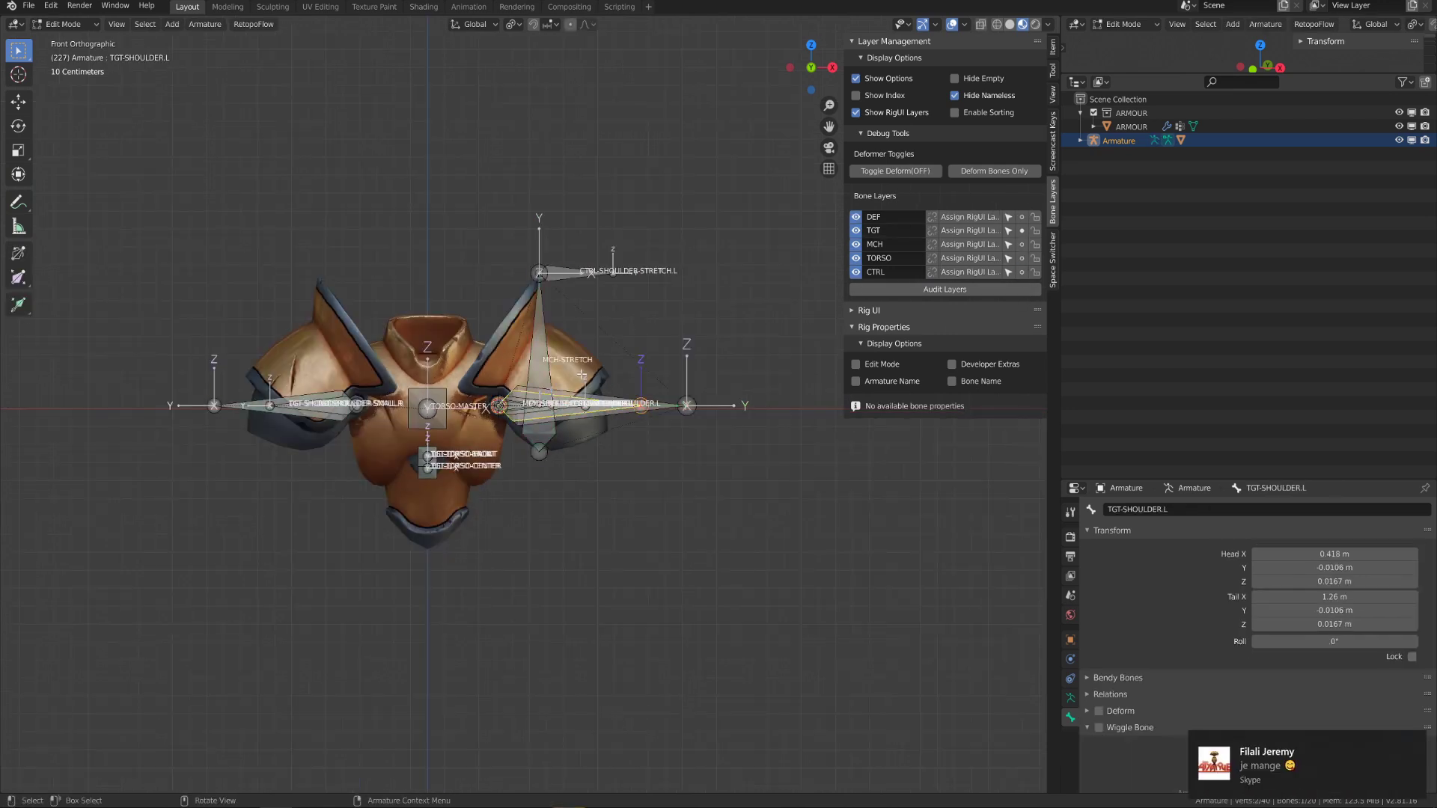
drag(374, 459, 157, 317)
key(x)
Symmetrize the left shoulder bones to the right side and test-rotate CTRL-SHOULDER.R.
drag(749, 494, 497, 211)
right_click(587, 423)
key(Tab)
shift+middle_drag(324, 429, 391, 441)
click(260, 419)
key(r)
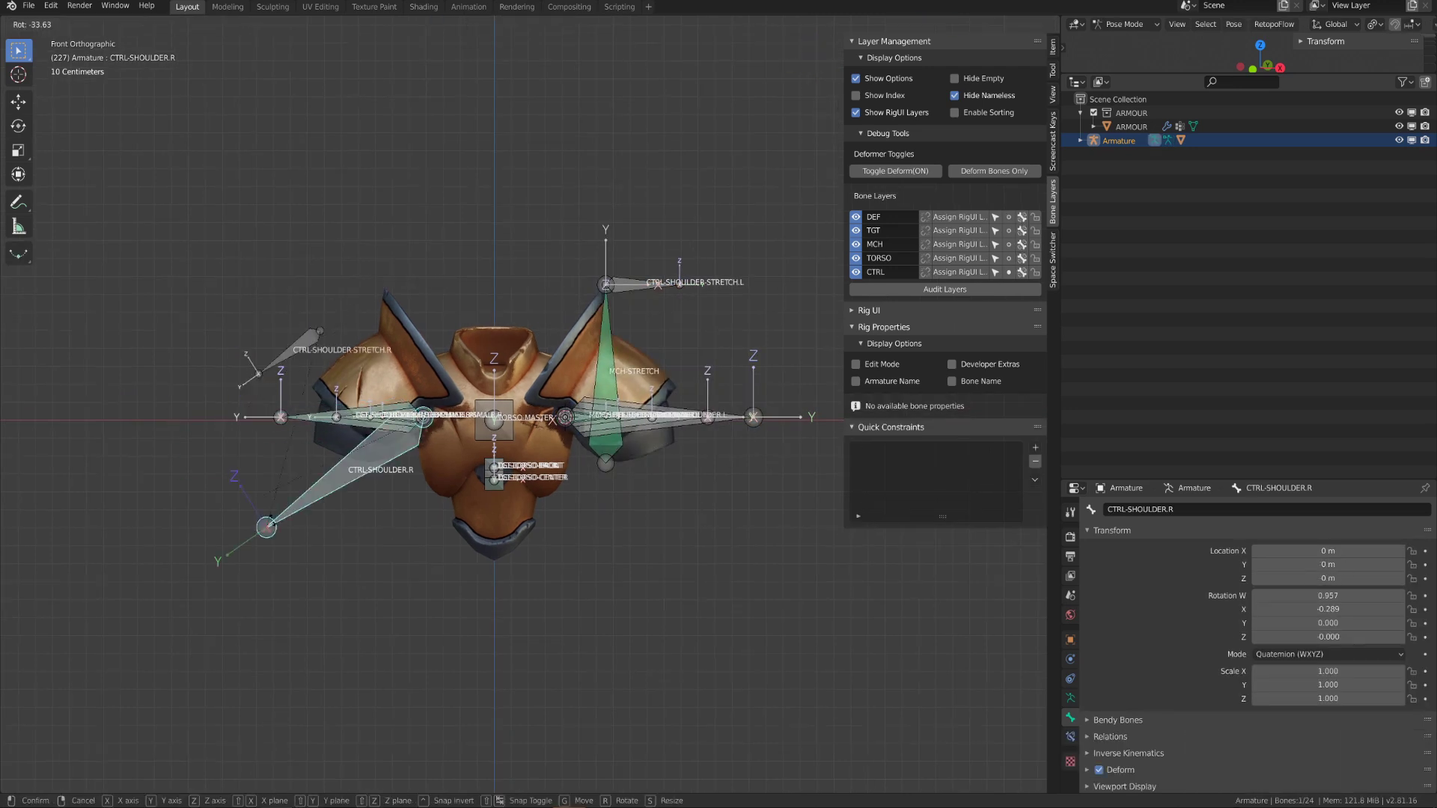
key(Escape)
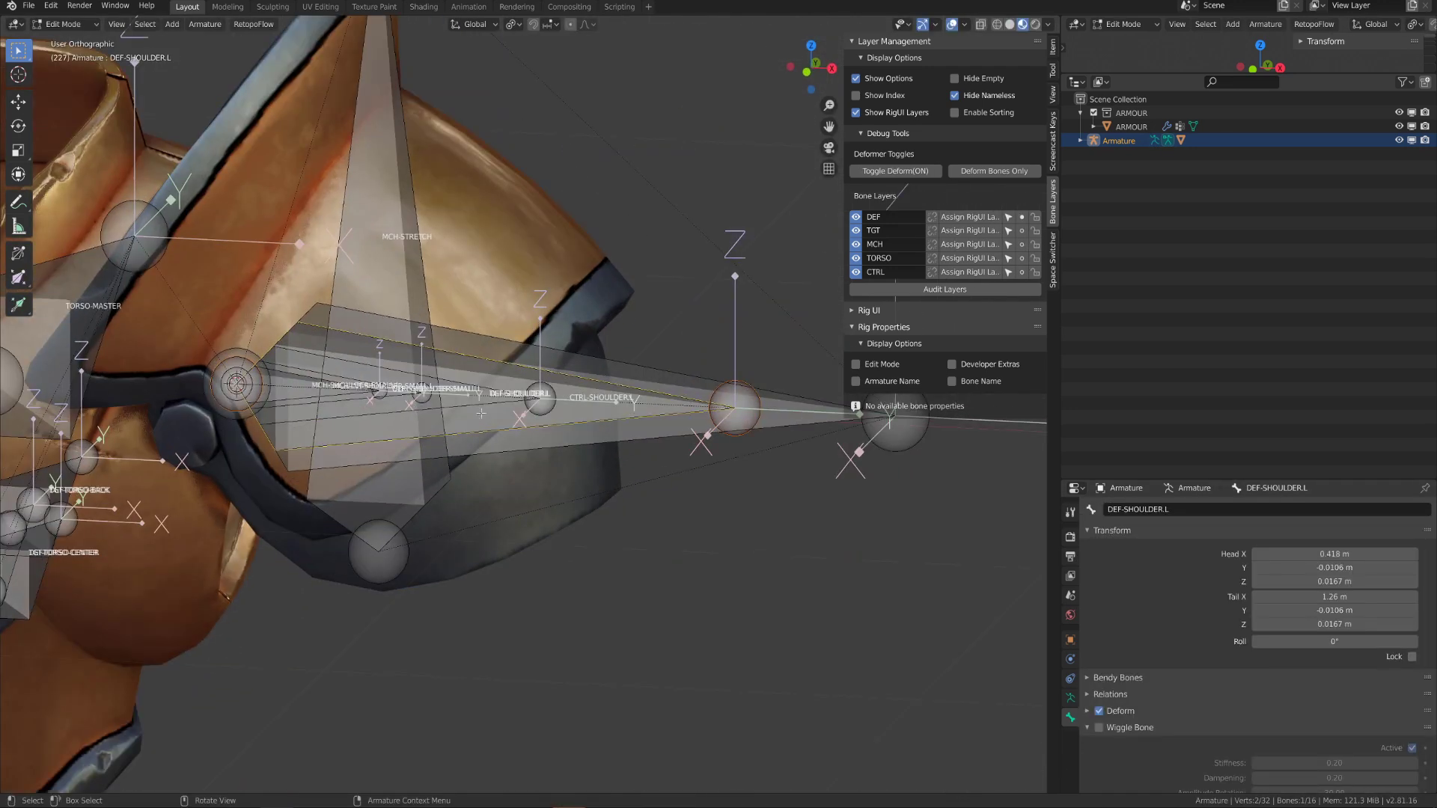
Rename the MCH-STRETCH bone as MCH-STRETCH.L.
click(374, 443)
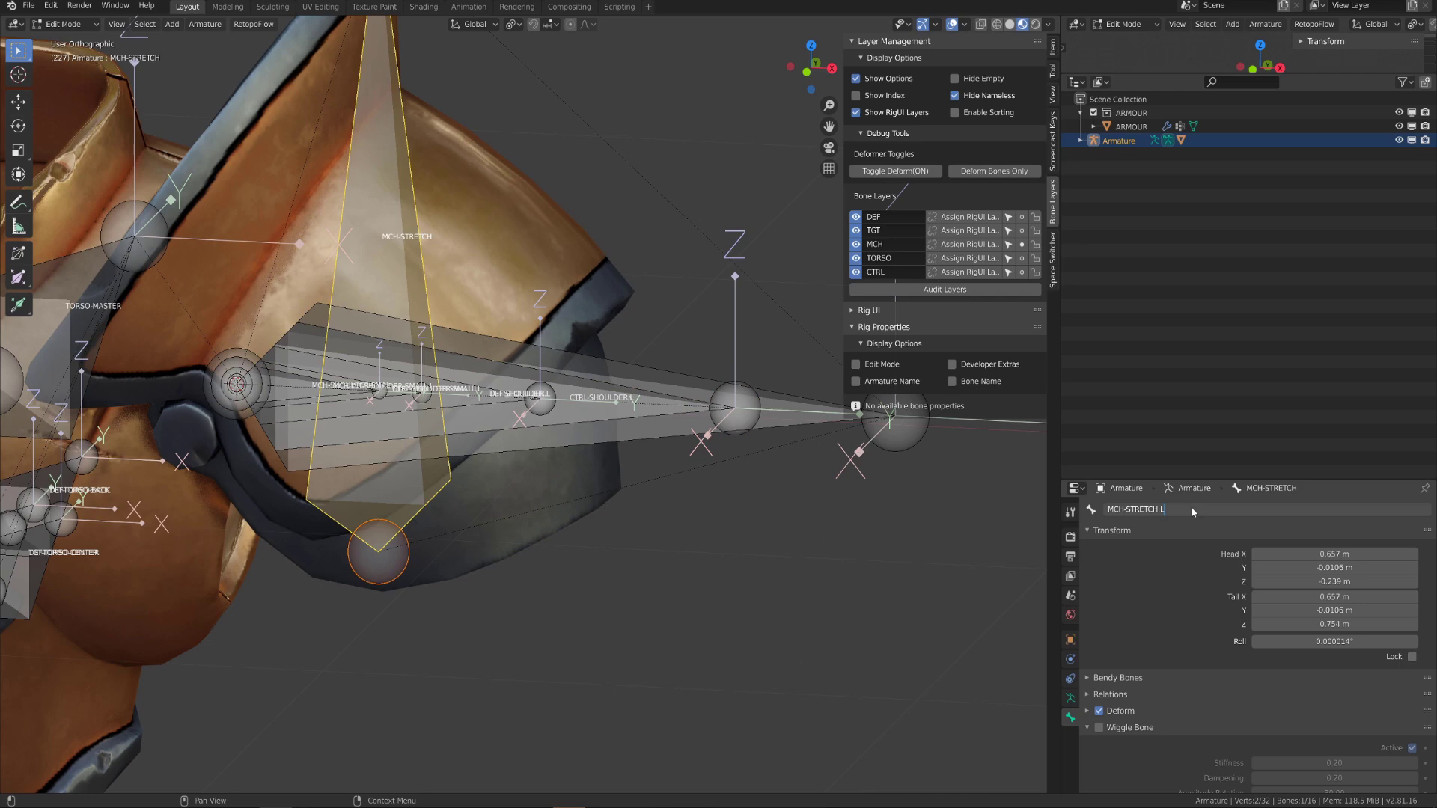
click(1191, 509)
text(.L)
key(Return)
Symmetrize all left shoulder bones, including MCH-STRETCH.L, to the right side.
scroll(599, 411, down, 5)
key(KP_1)
drag(696, 516, 404, 179)
right_click(666, 432)
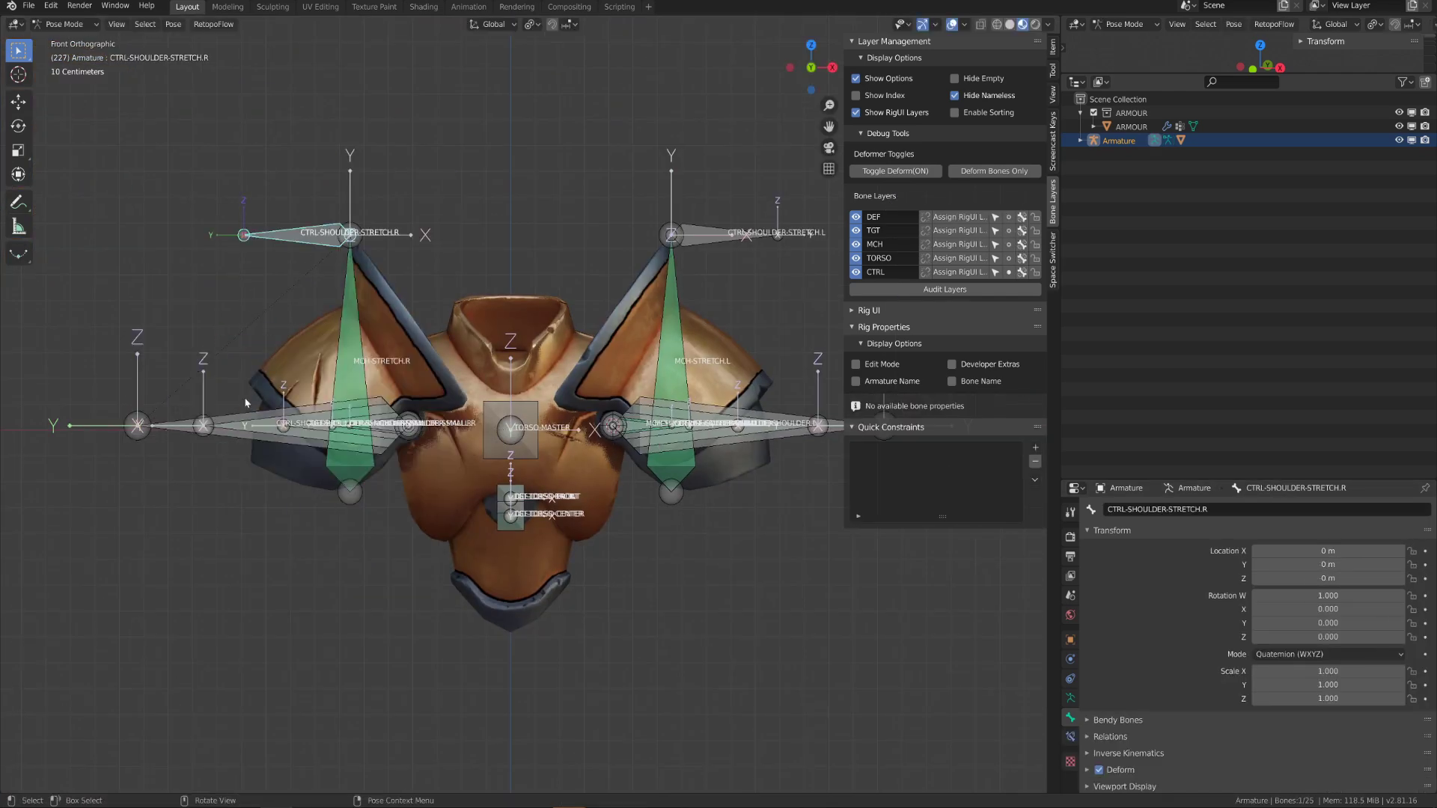
Scale CTRL-SHOULDER.L and CTRL-SHOULDER.R by 0.605, and scale down both CTRL-SHOULDER-SMALL bones.
click(289, 452)
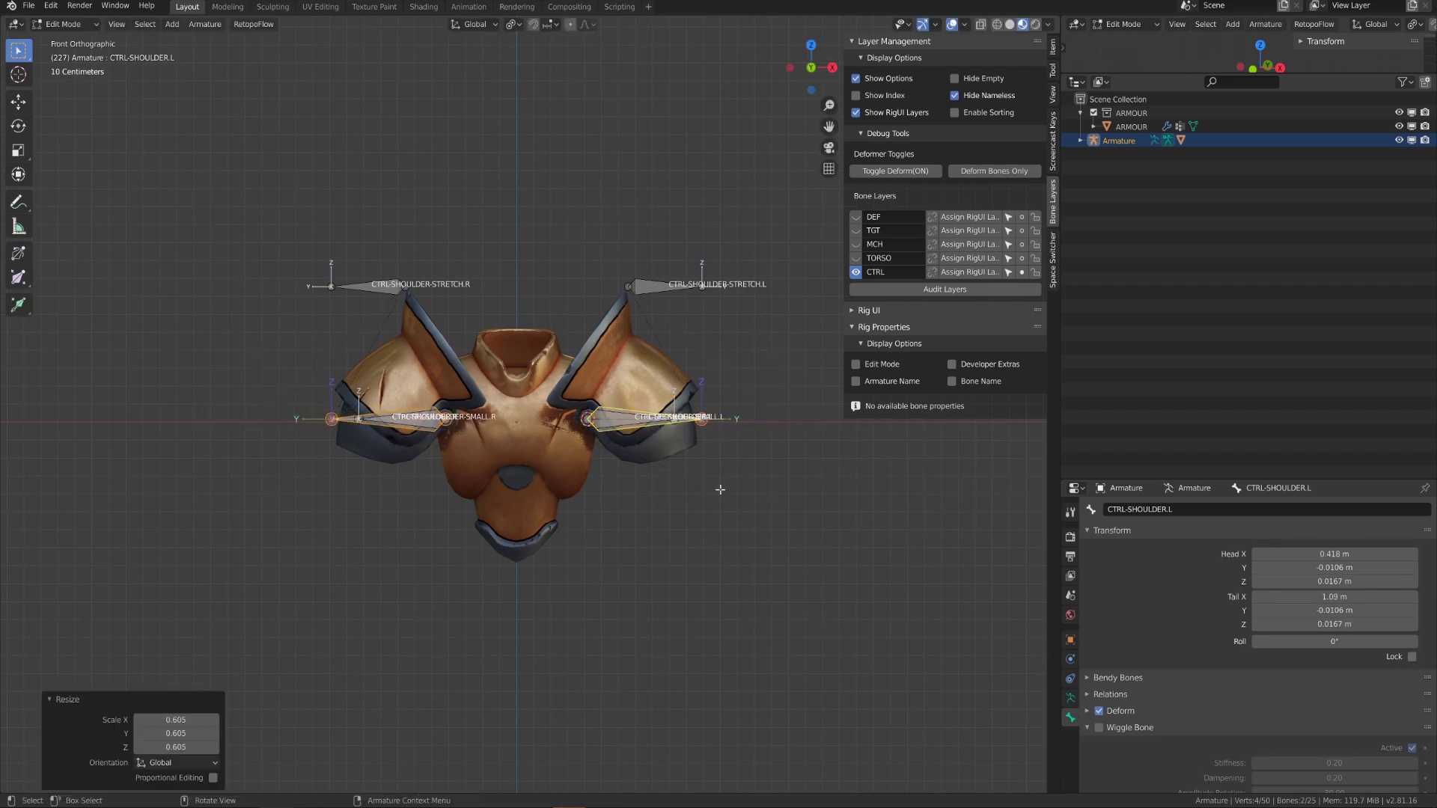
click(374, 420)
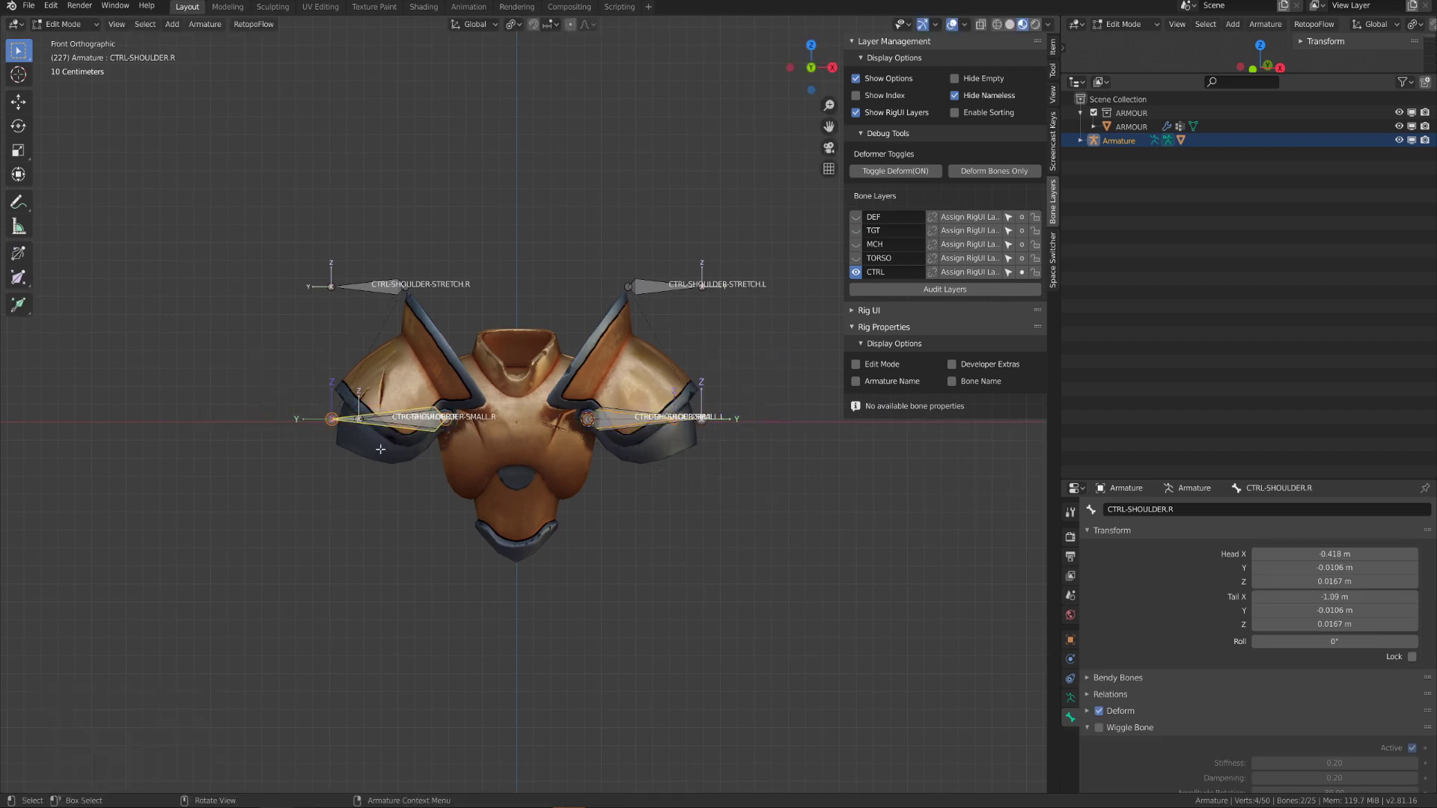
shift+click(659, 420)
key(s)
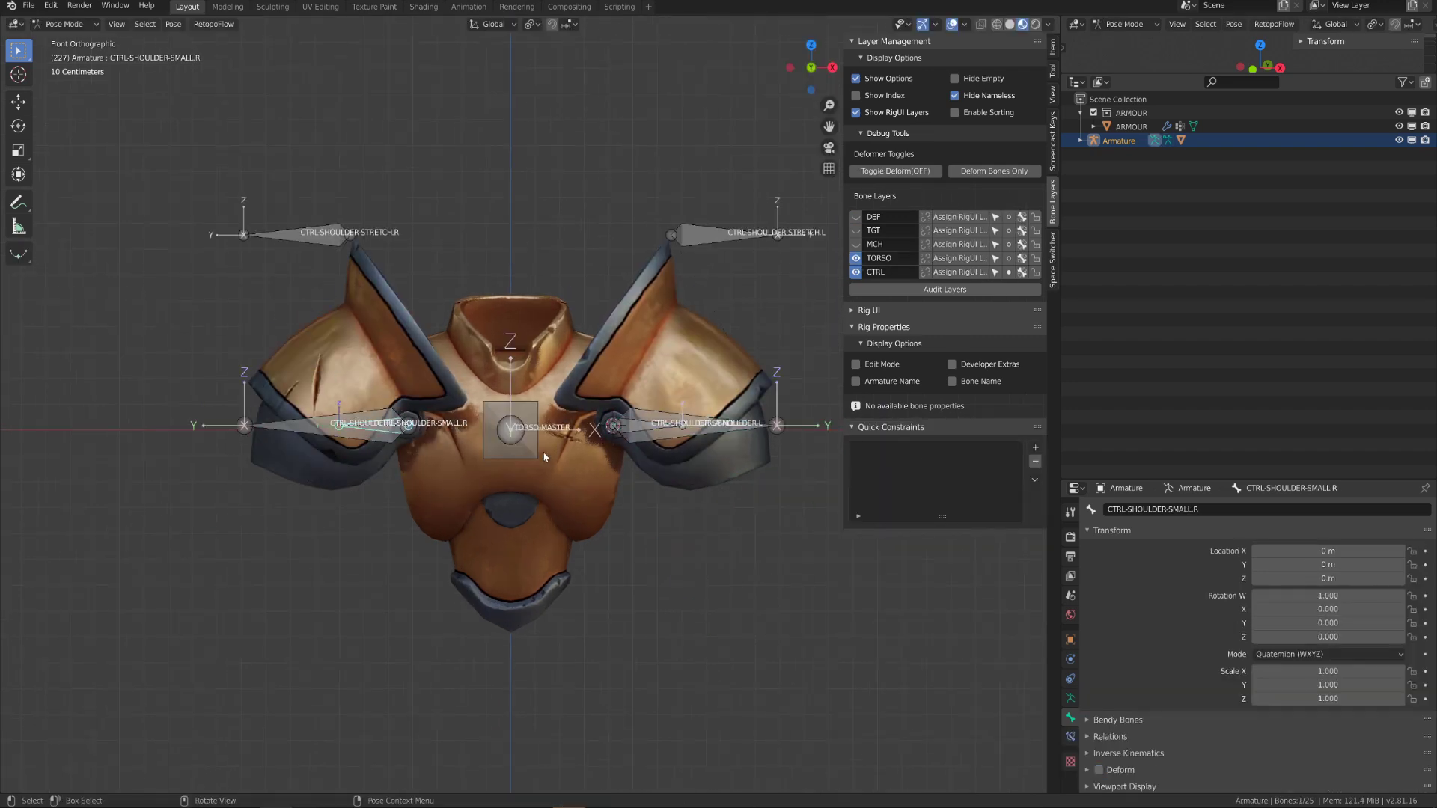
Show the TGT layer and parent TGT-TORSO-FRONT and TGT-TORSO-BACK to TGT-TORSO-CENTER with Keep Offset.
click(533, 452)
click(856, 231)
middle_drag(658, 479, 479, 464)
click(614, 488)
middle_drag(614, 488, 571, 528)
click(550, 474)
shift+click(666, 480)
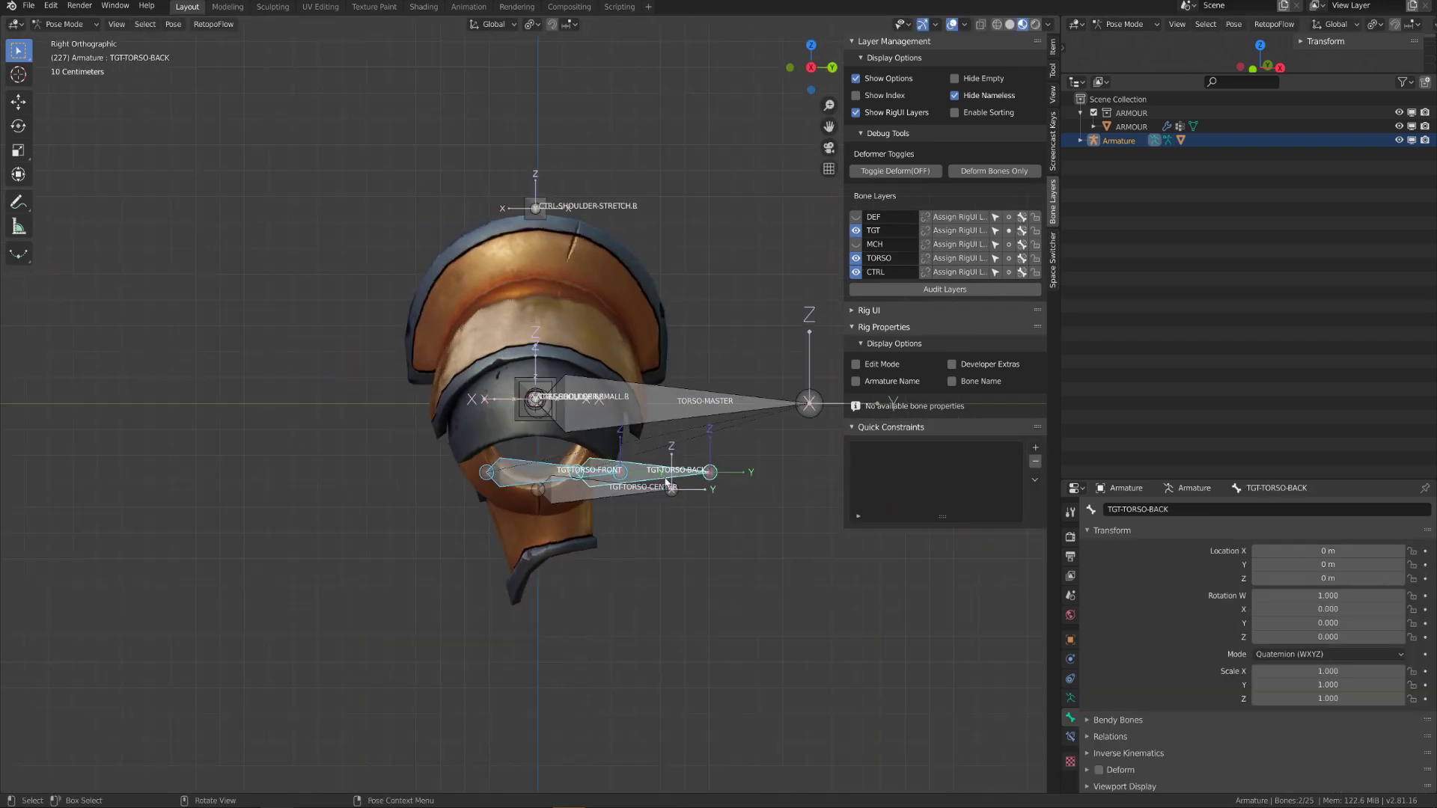
key(ctrl+p)
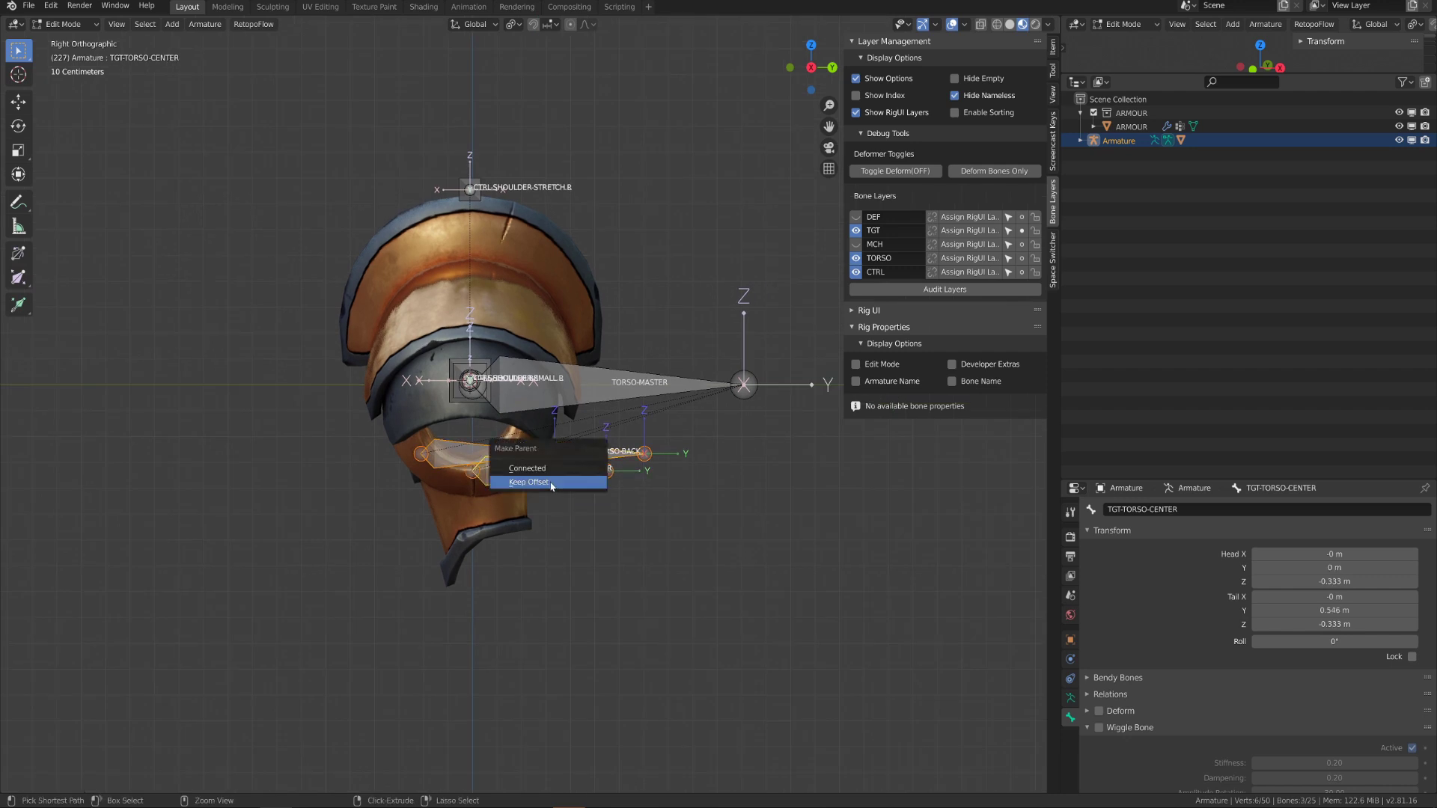
click(546, 481)
Batch-rename the three selected torso bones, replacing TGT with CTRL, and return to Pose Mode.
key(ctrl+F2)
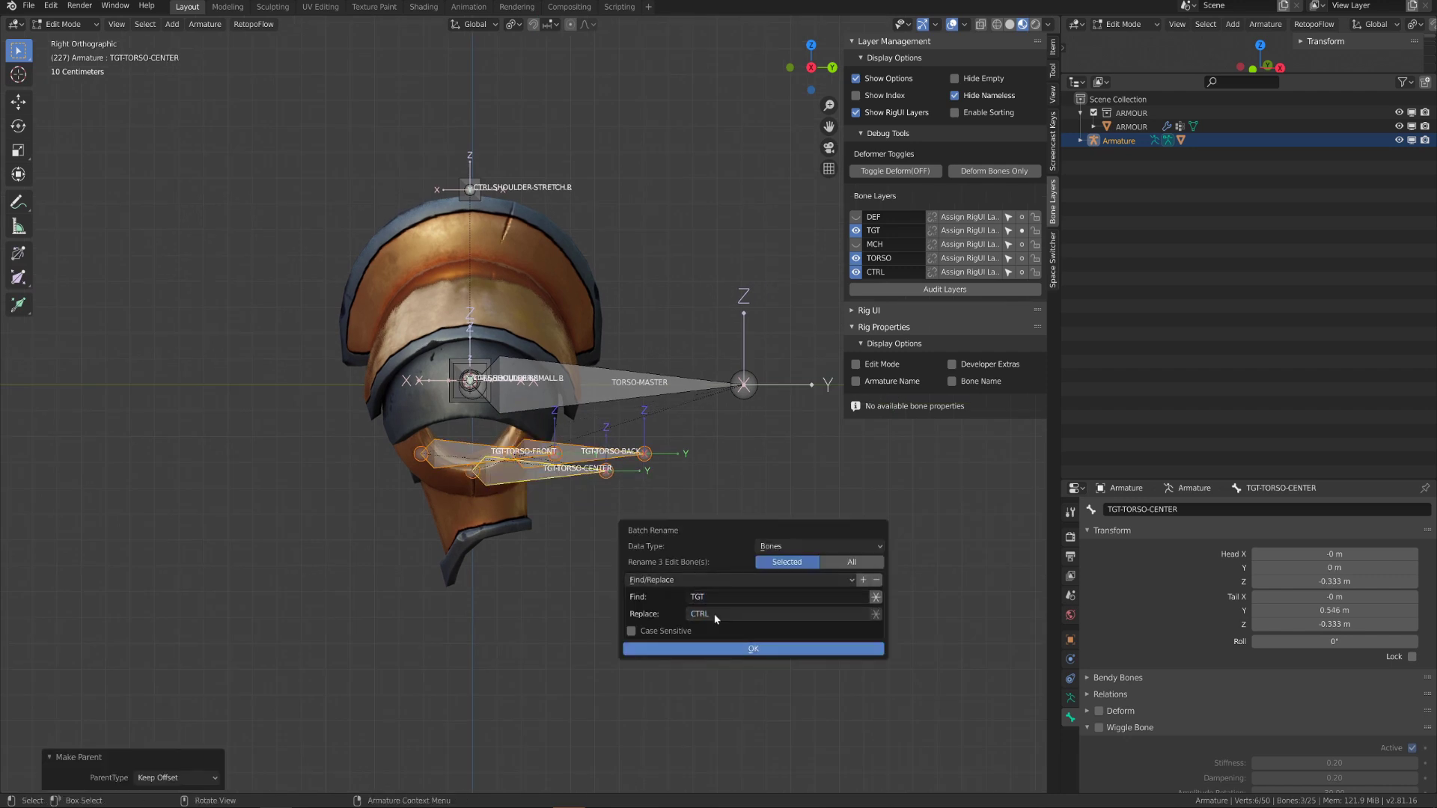
click(753, 648)
key(ctrl+Tab)
key(KP_1)
Create a TORSO bone group for the torso controls and give it 01 - Theme Color Set.
click(1071, 698)
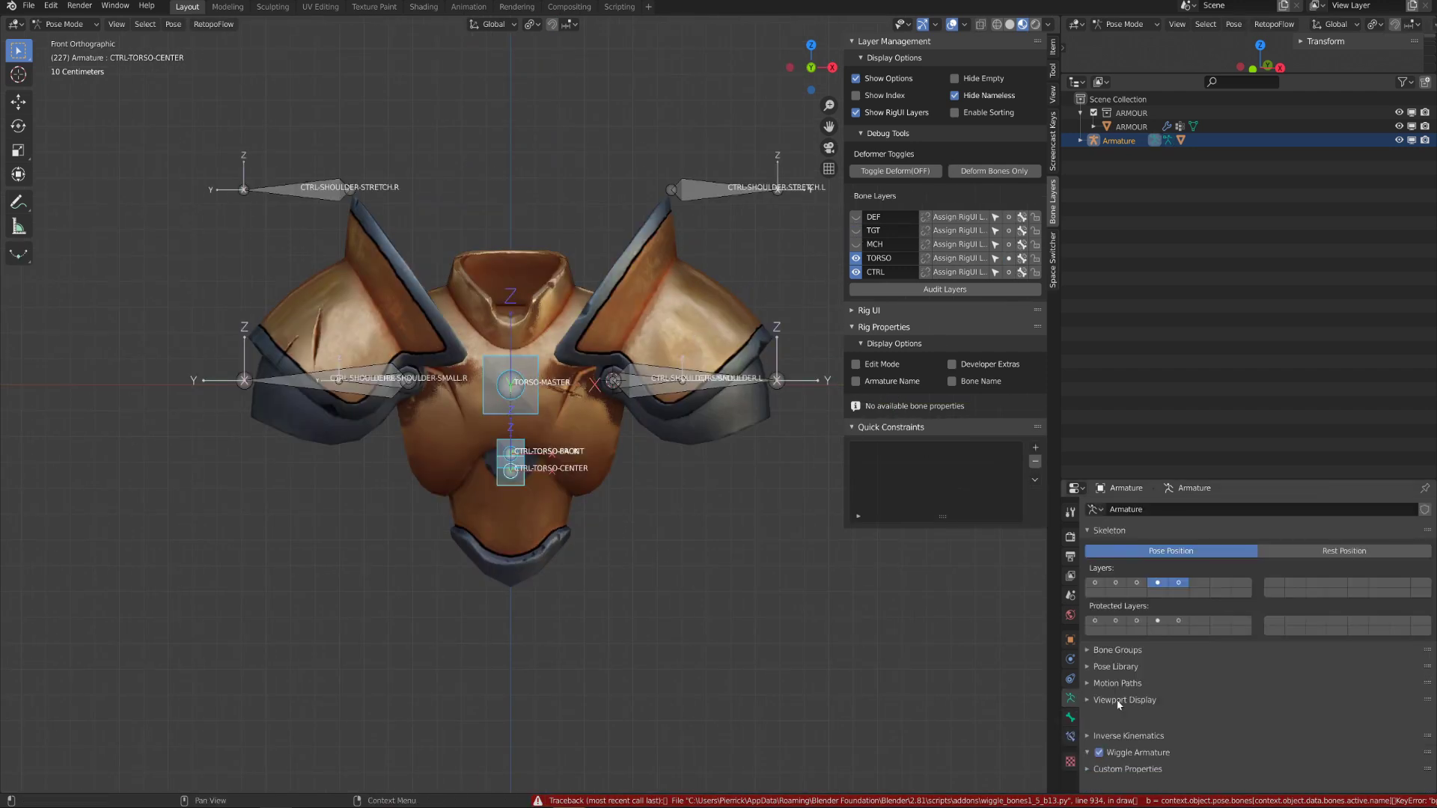
click(1118, 649)
click(1190, 747)
click(1078, 729)
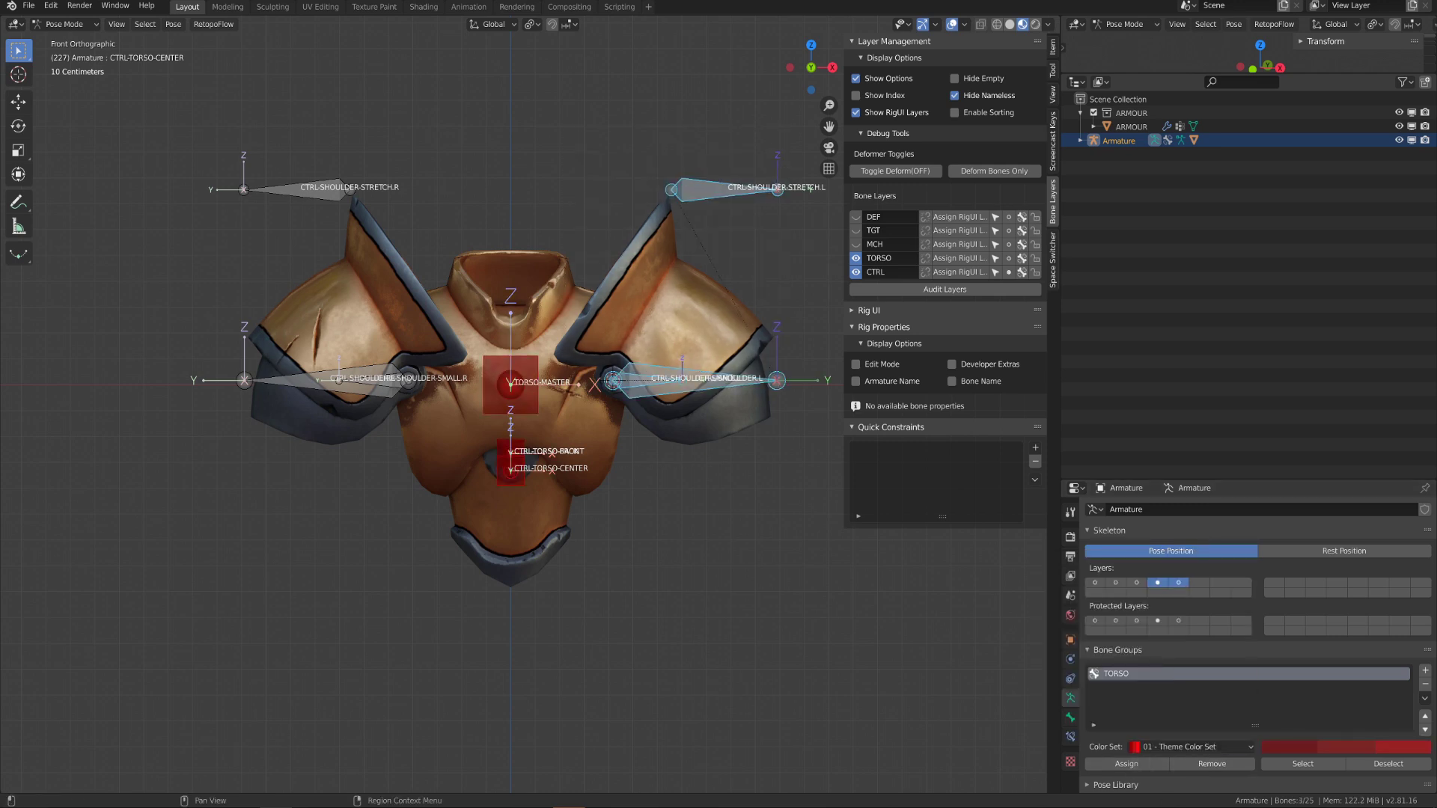
Create a bone group named L for the left shoulder controls and give it a green color set.
click(1425, 671)
double_click(1116, 688)
text(L)
click(1190, 747)
click(1082, 685)
Create a bone group named R, assign the right shoulder controls to it and give it a blue color set.
click(1425, 671)
text(R)
drag(125, 89, 430, 466)
click(1126, 764)
click(1191, 747)
click(1113, 680)
shift+middle_drag(627, 406, 599, 453)
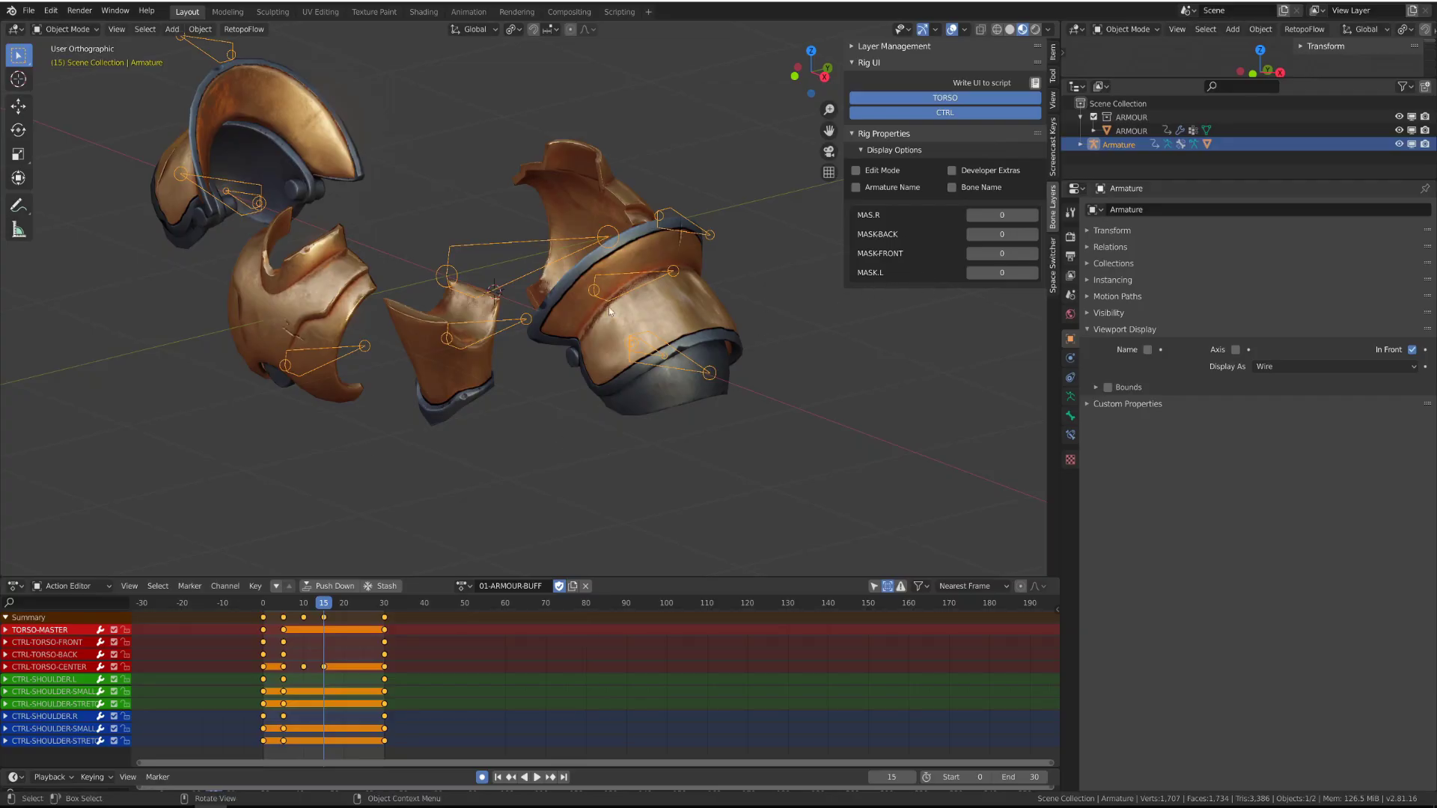
Play the 01-ARMOUR-BUFF animation and scrub through its first frames to frame 6.
click(240, 607)
key(space)
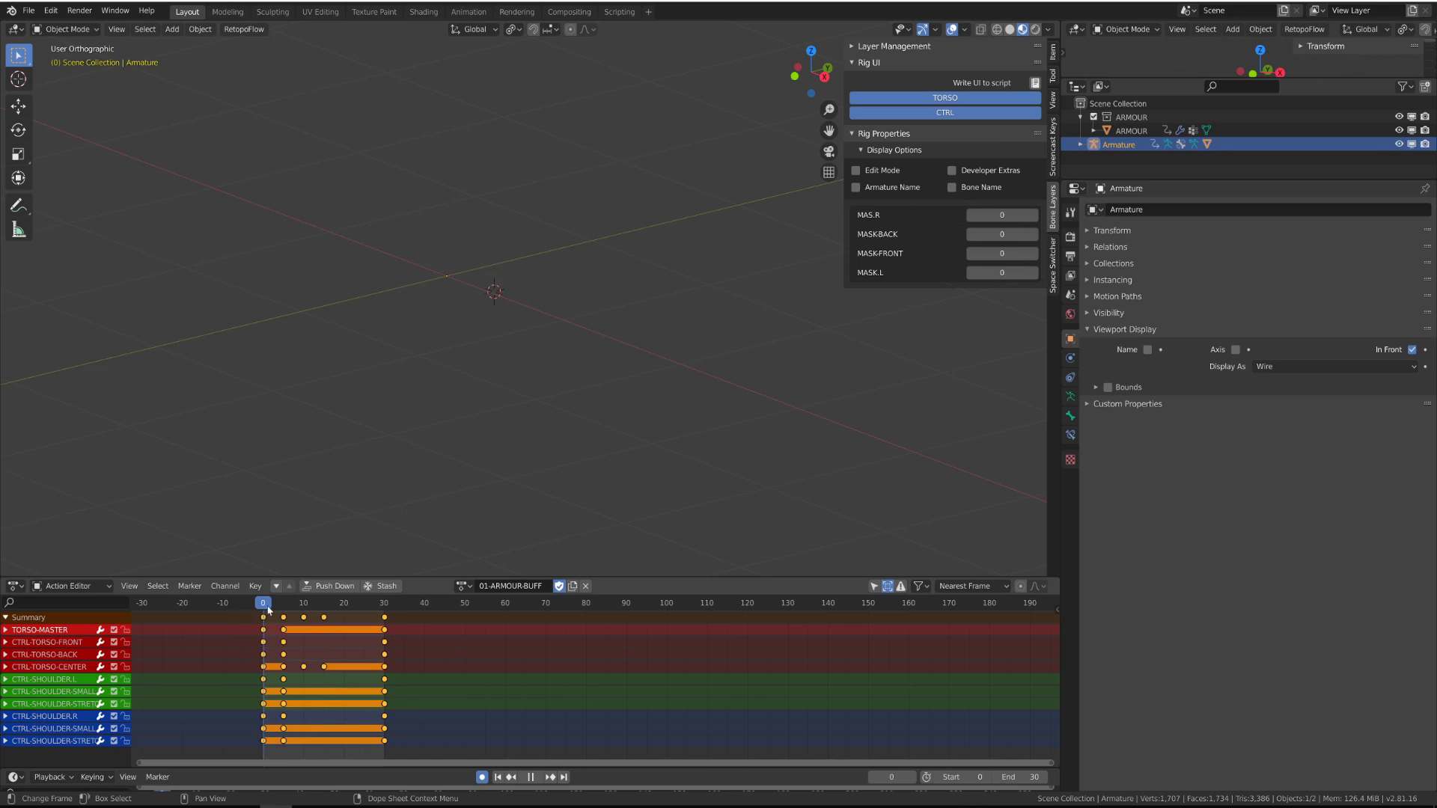
mouse_move(268, 607)
mouse_down()
mouse_move(305, 608)
mouse_move(261, 610)
mouse_move(287, 615)
mouse_up()
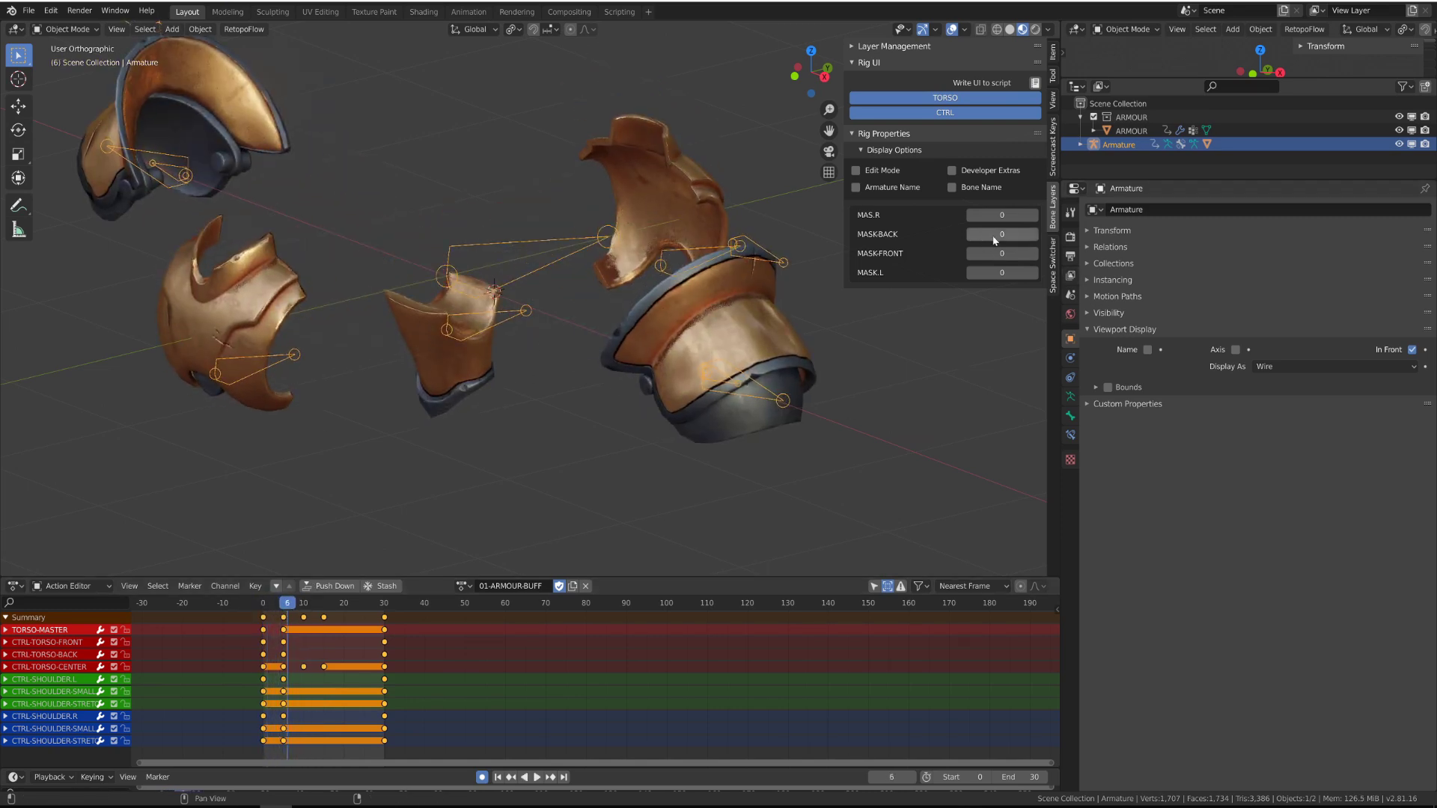
Set the MAS.R, MASK-BACK, MASK-FRONT and MASK.L rig properties to 1.
drag(988, 215, 1053, 240)
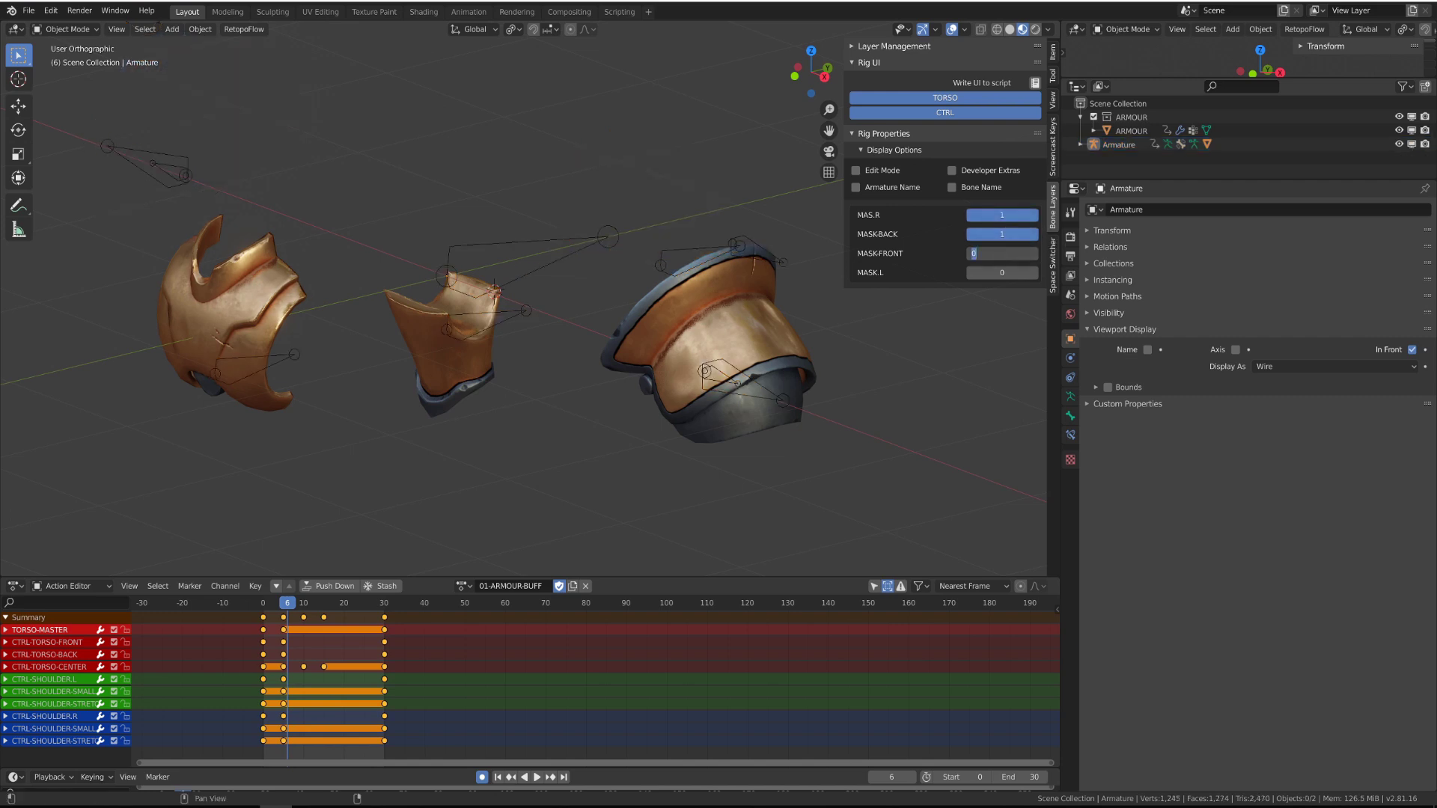
text(1)
key(Return)
key(KP_1)
click(1009, 273)
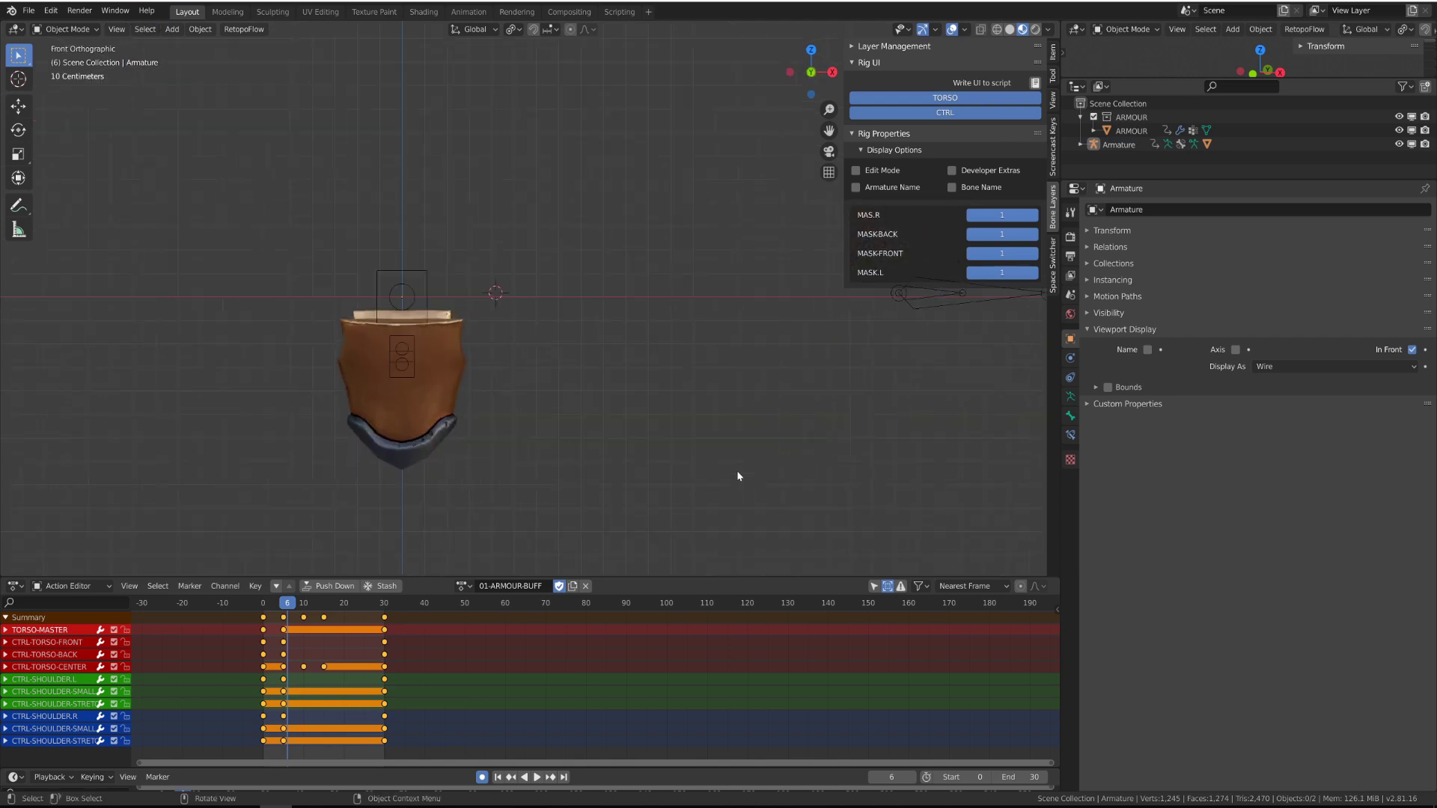
Check the ARMOUR mesh's modifiers, put the armature in Pose Mode with CTRL-TORSO-CENTER selected, and go to frame 5.
middle_drag(465, 397, 437, 380)
click(438, 382)
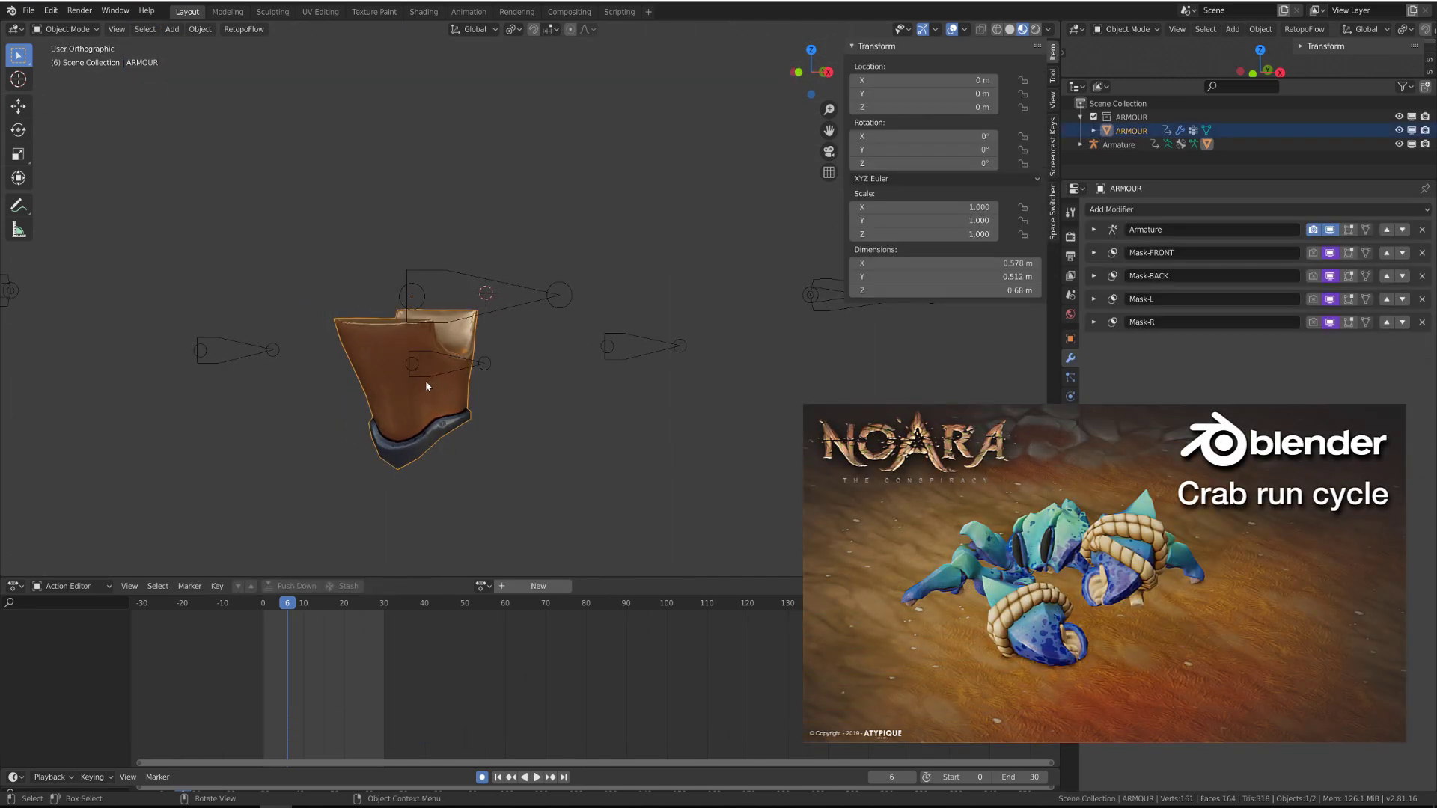
click(428, 378)
key(KP_3)
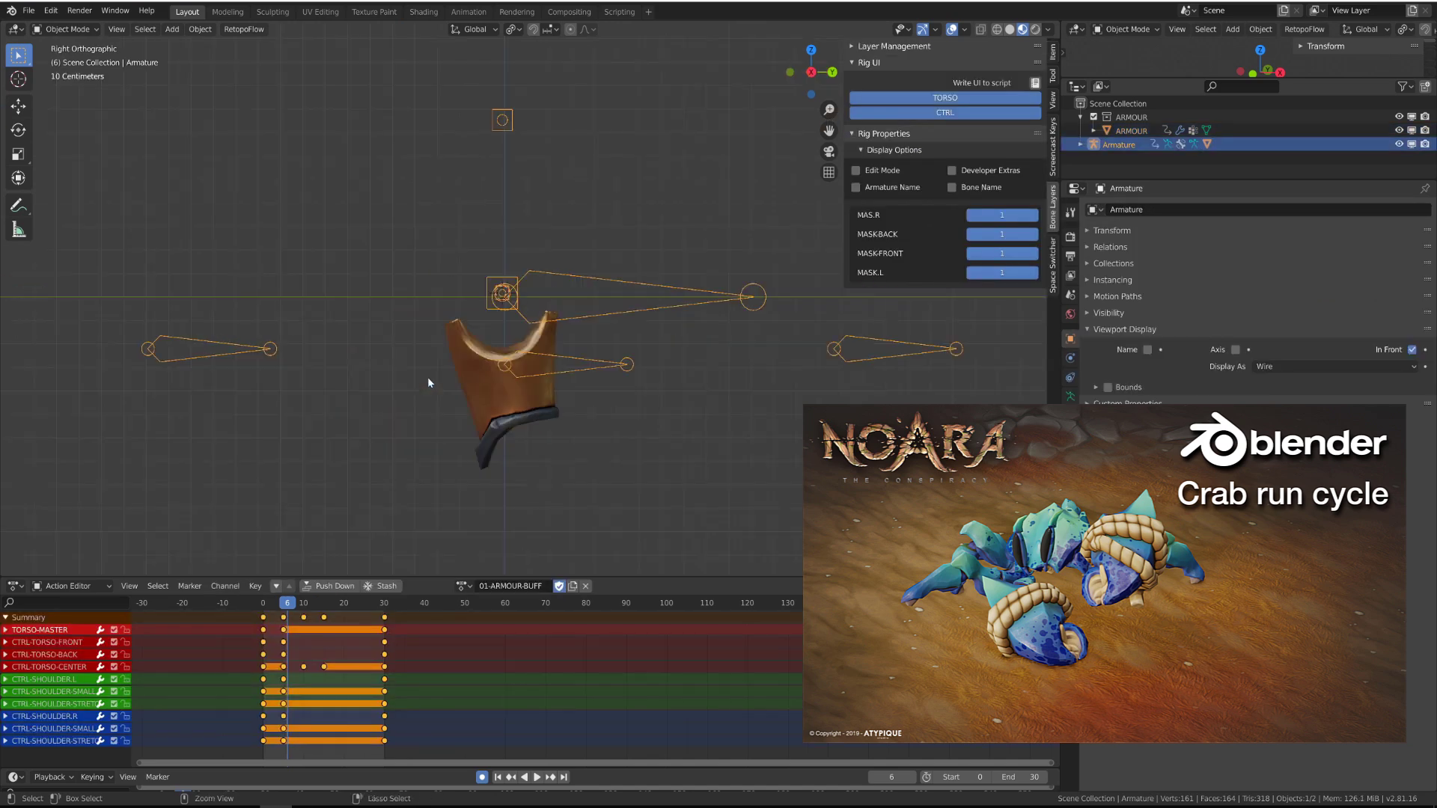
key(ctrl+Tab)
click(563, 385)
click(563, 370)
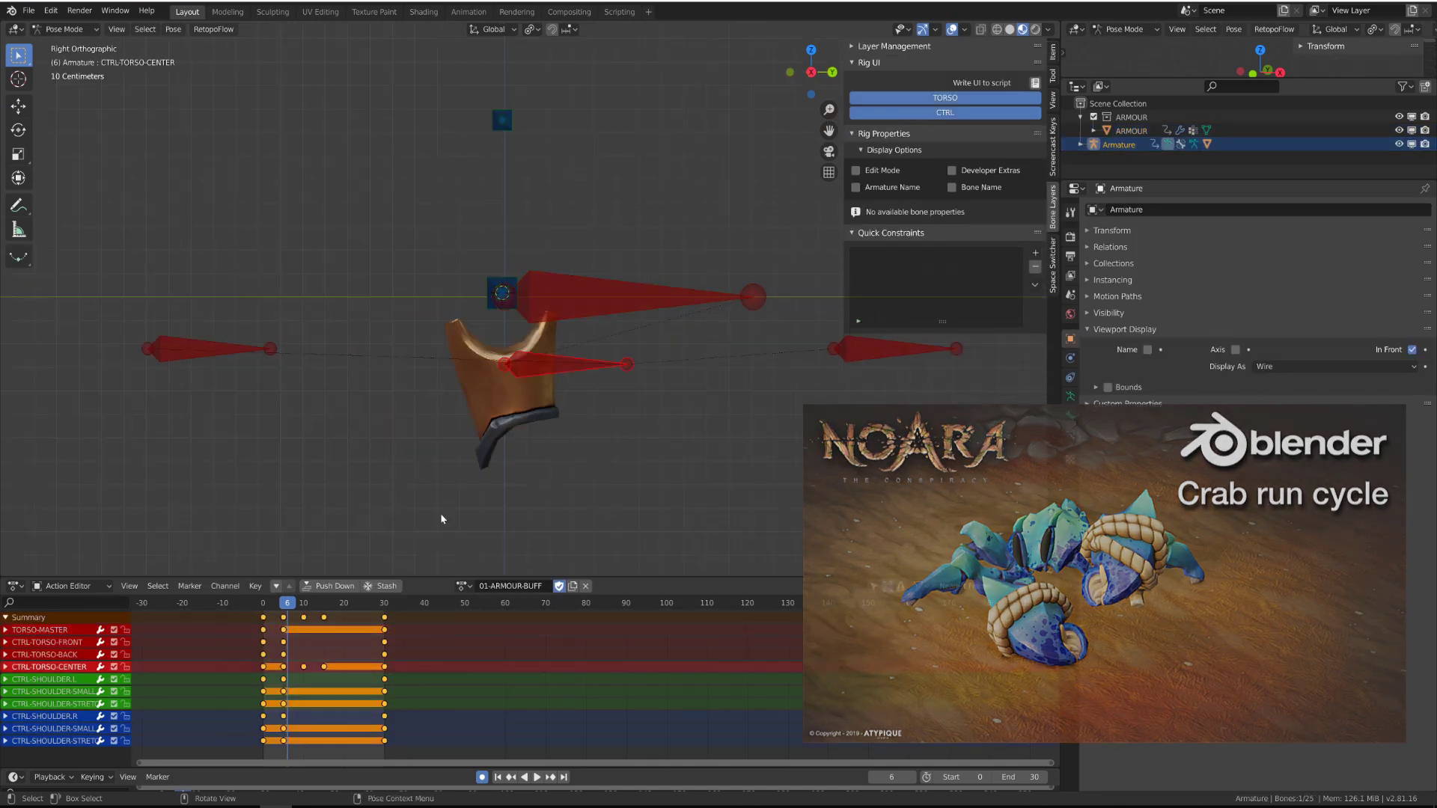
mouse_move(283, 605)
mouse_down()
mouse_move(263, 608)
mouse_move(284, 614)
mouse_up()
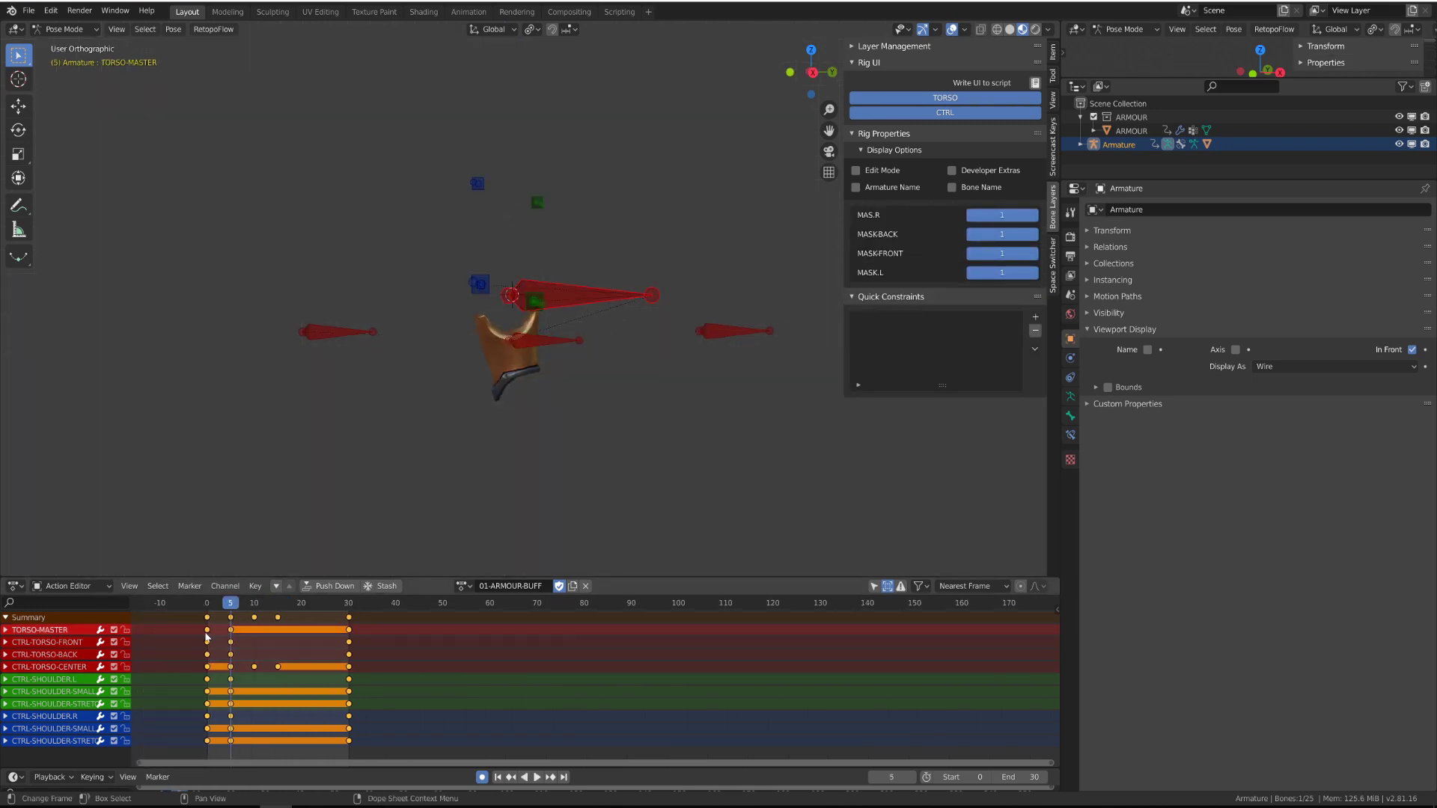
Remove TORSO-MASTER's frame 5 key, and animate CTRL-TORSO-CENTER from scale 0 at frame 0 to a position raised along Z at frame 5.
click(228, 633)
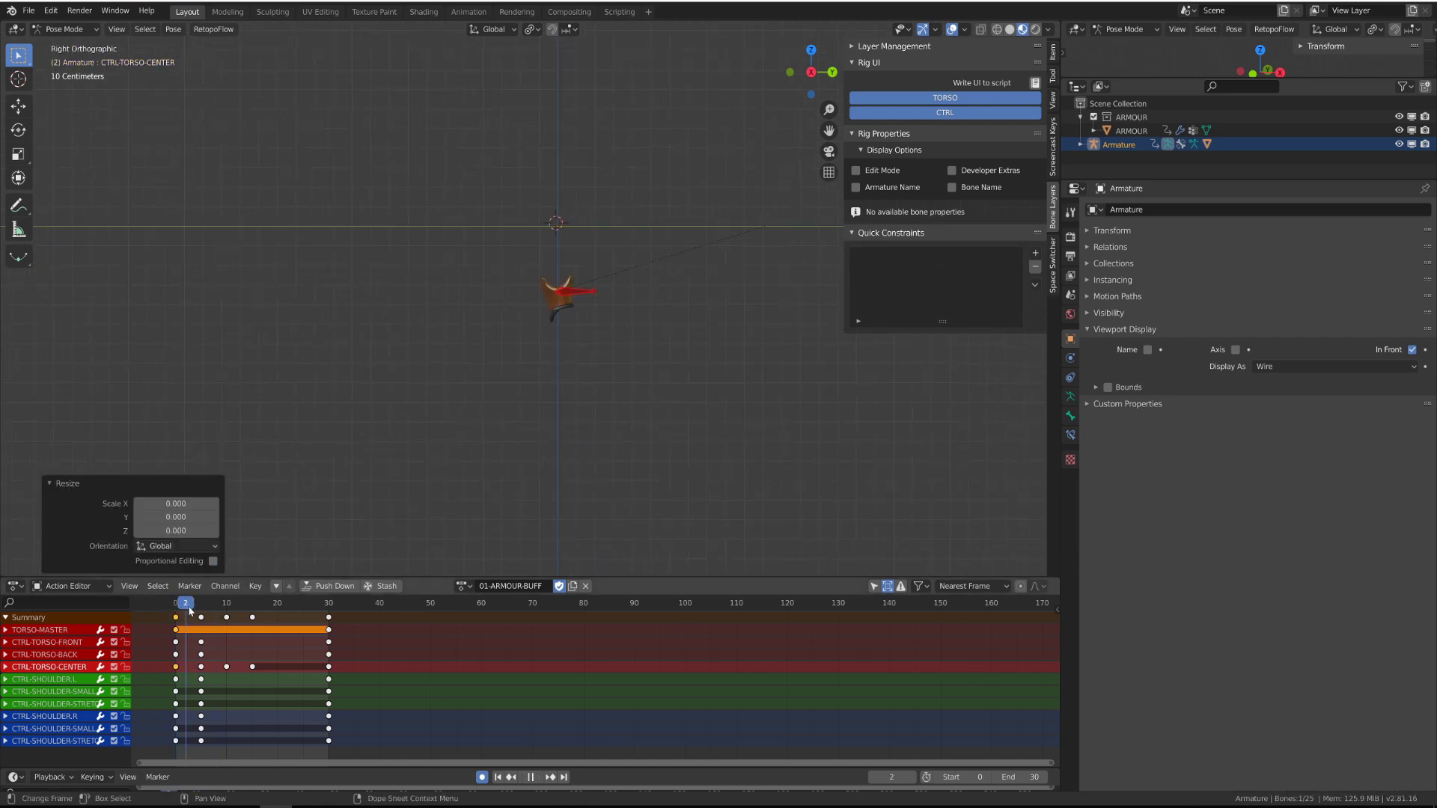
key(space)
key(g)
key(z)
click(590, 385)
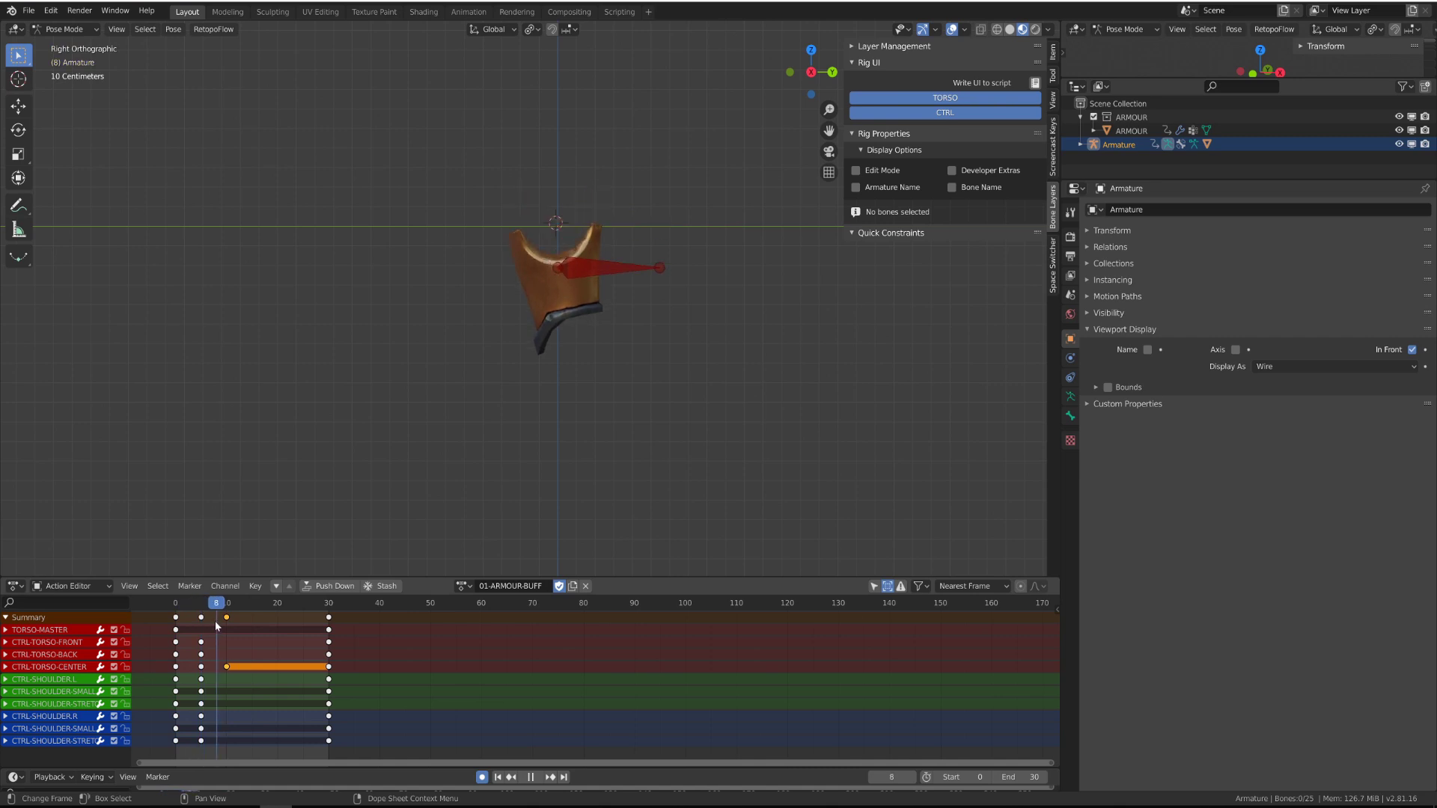
Scale CTRL-TORSO-CENTER by 0.792 along Z at frame 10 and advance to frame 12.
click(592, 292)
key(s)
key(z)
click(542, 378)
key(Right)
key(Right)
key(Right)
key(Right)
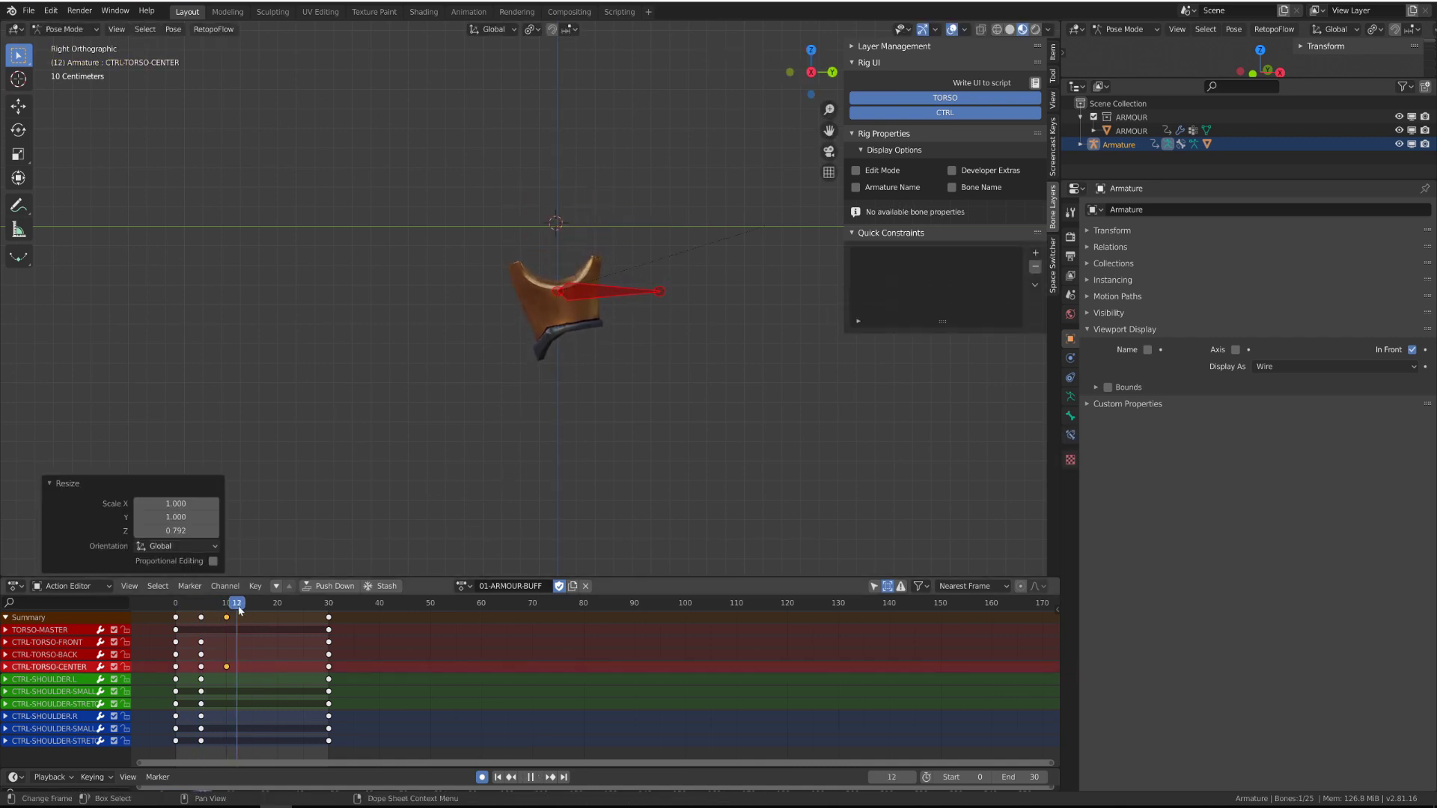
Stop the playback and place a CTRL-TORSO-CENTER key at frame 12 in the action.
key(space)
scroll(224, 659, up, 3)
middle_drag(194, 659, 315, 659)
click(261, 603)
click(274, 618)
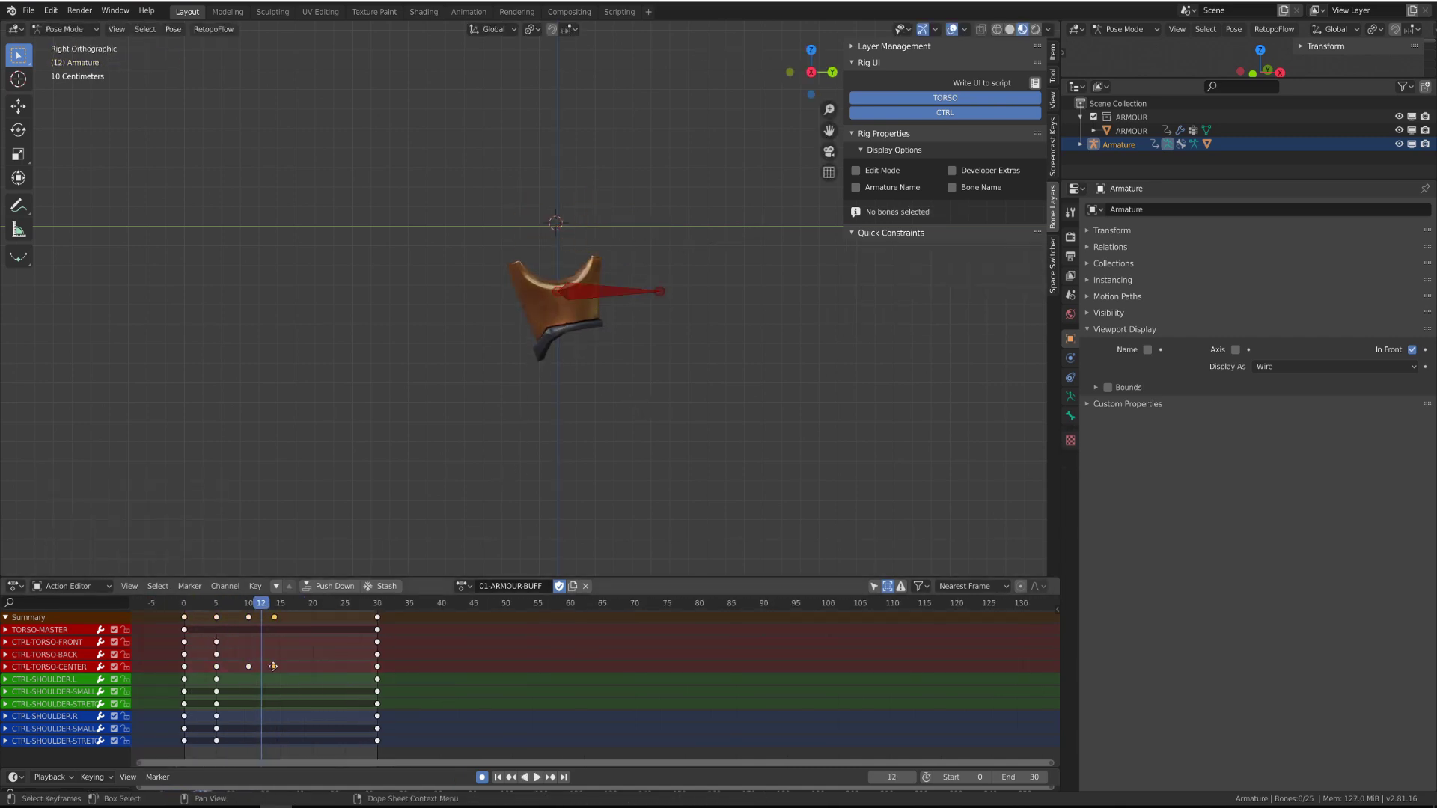
drag(274, 618, 261, 618)
Put the armature in Edit Mode and unlock and show the DEF, TGT and MCH bone layers with all hidden bones.
click(642, 294)
key(Tab)
click(894, 46)
click(855, 220)
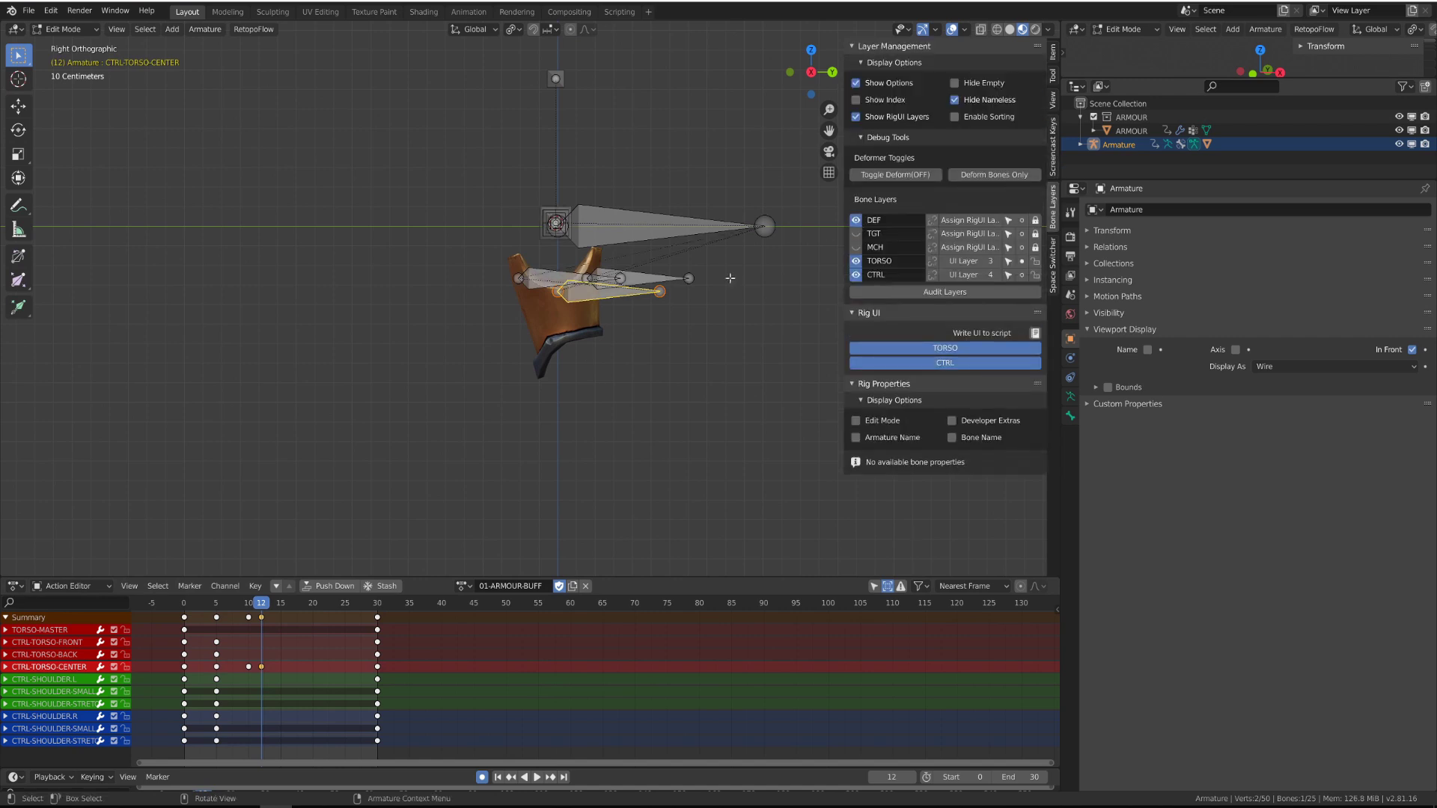
scroll(728, 279, up, 3)
shift+middle_drag(728, 279, 758, 409)
click(1036, 221)
key(alt+h)
drag(855, 233, 855, 247)
Lower both overlapping center torso bones about 0.38 m along Z, and return to Pose Mode with the DEF, TGT and MCH layers hidden.
shift+middle_drag(600, 486, 609, 455)
click(609, 455)
key(c)
click(468, 399)
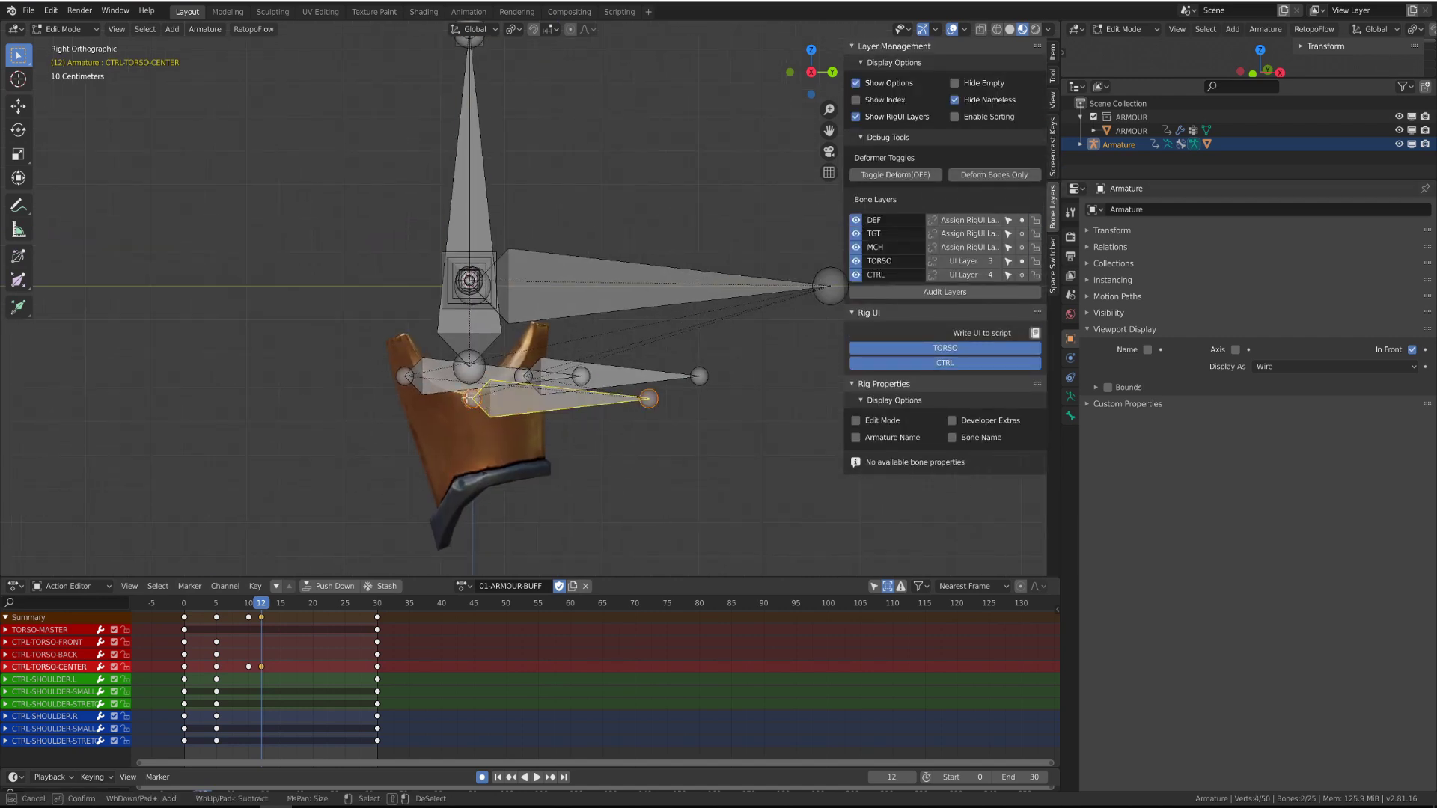
shift+middle_drag(540, 422, 554, 345)
key(g)
key(z)
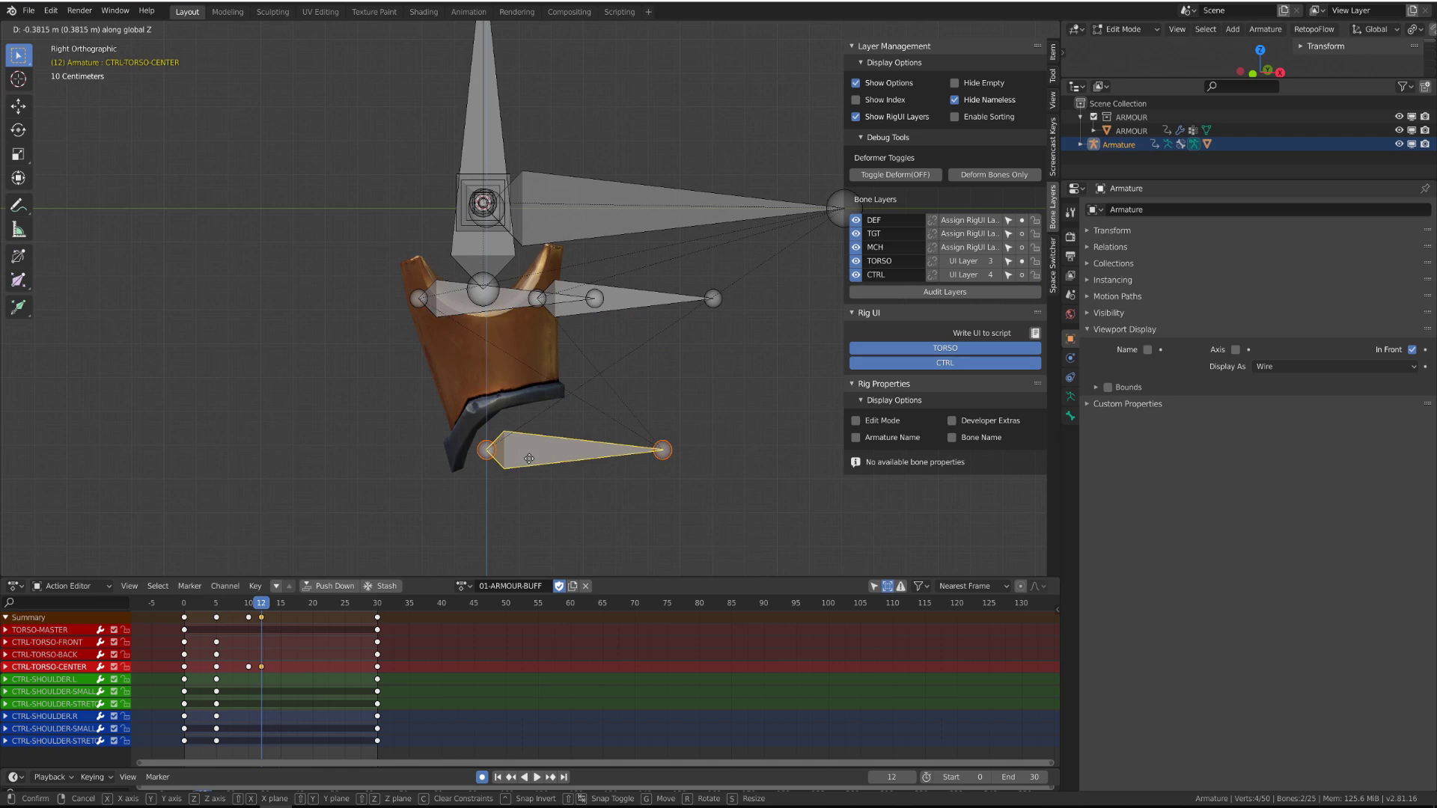
click(560, 473)
drag(856, 247, 856, 220)
key(Tab)
Scale CTRL-TORSO-CENTER by 0.760 along Z at frame 5 and play the animation.
drag(261, 604, 216, 603)
key(s)
key(z)
click(363, 495)
key(space)
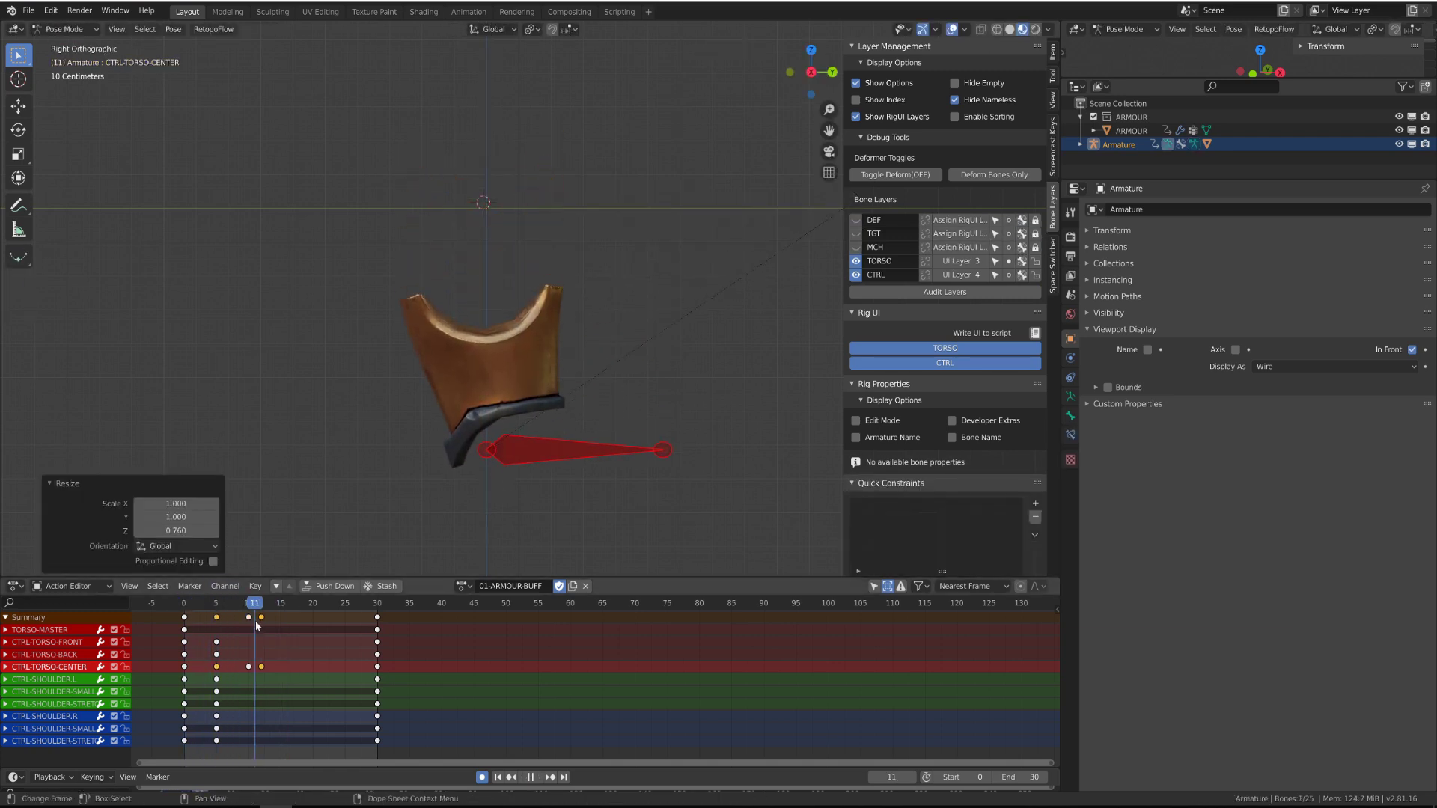
Show CTRL-TORSO-CENTER's curves in an enlarged Graph Editor and set its frame 0 key handles to Automatic.
key(ctrl+Tab)
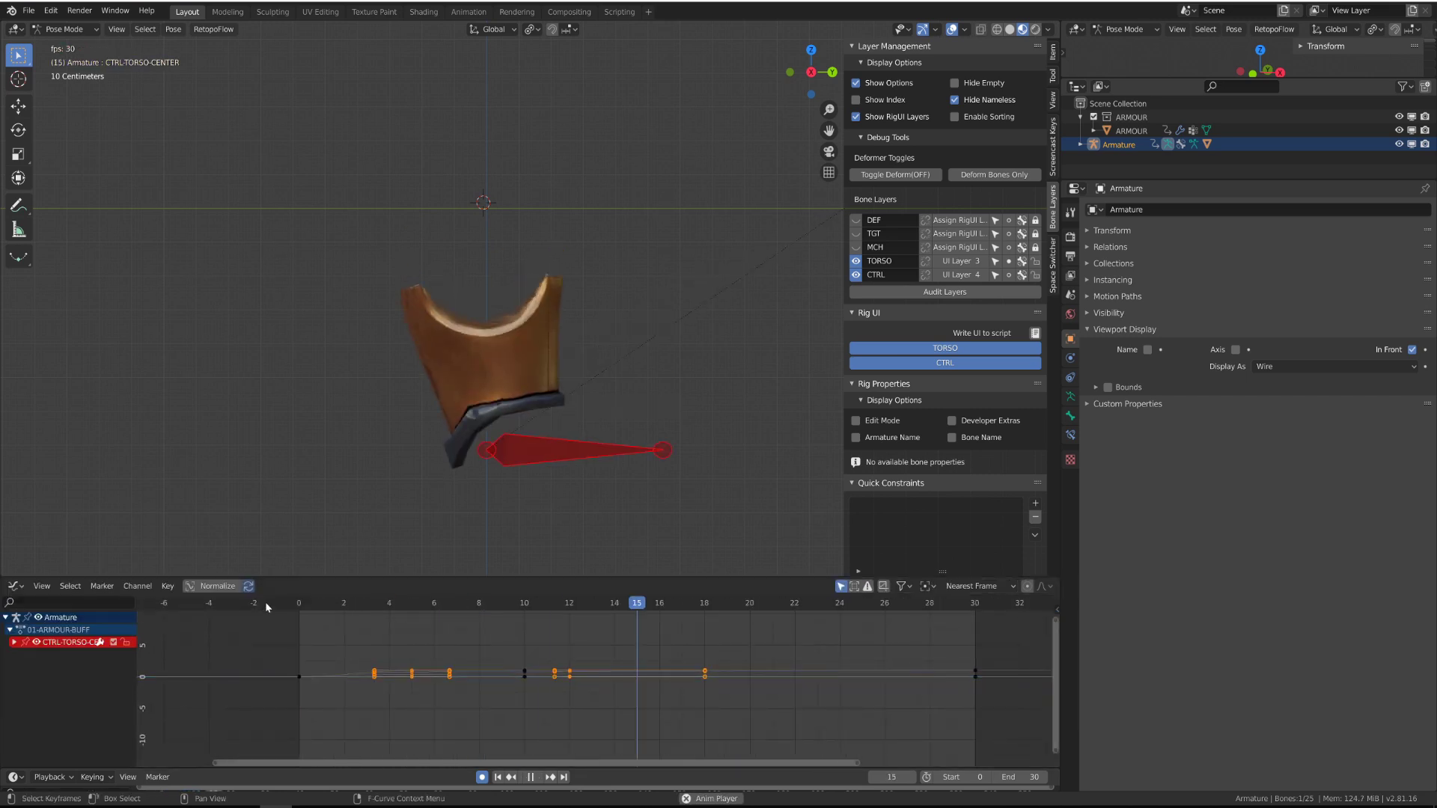
key(space)
ctrl+middle_drag(337, 639, 408, 622)
drag(453, 578, 455, 433)
ctrl+middle_drag(494, 584, 482, 609)
drag(289, 617, 353, 703)
key(v)
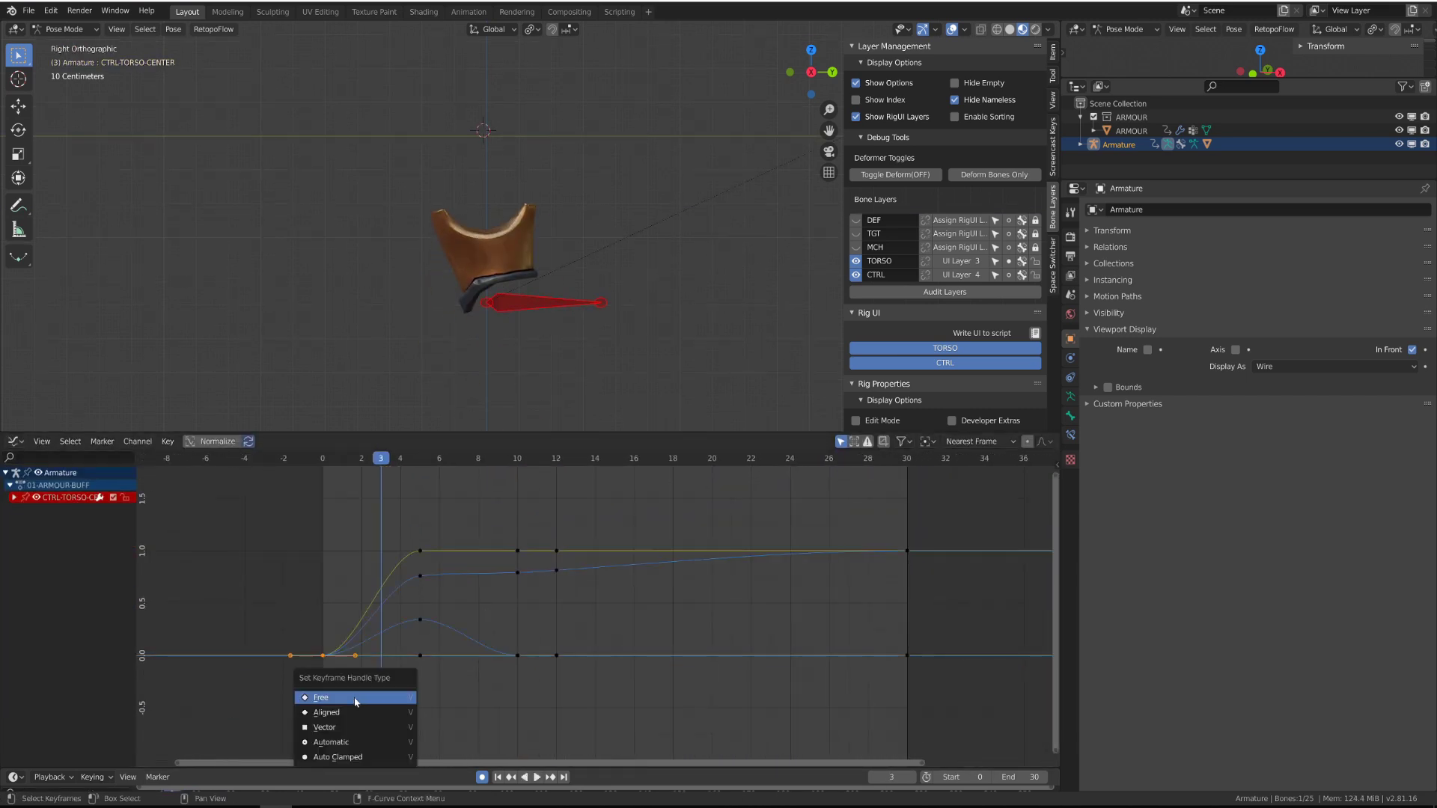
click(341, 741)
click(255, 460)
key(space)
key(space)
Show only CTRL-TORSO-CENTER's location curves and spread the Z Location peak over keys at frames 4 and 6.
shift+right_click(374, 500)
click(374, 622)
click(14, 498)
drag(19, 547, 20, 609)
scroll(359, 625, up, 1)
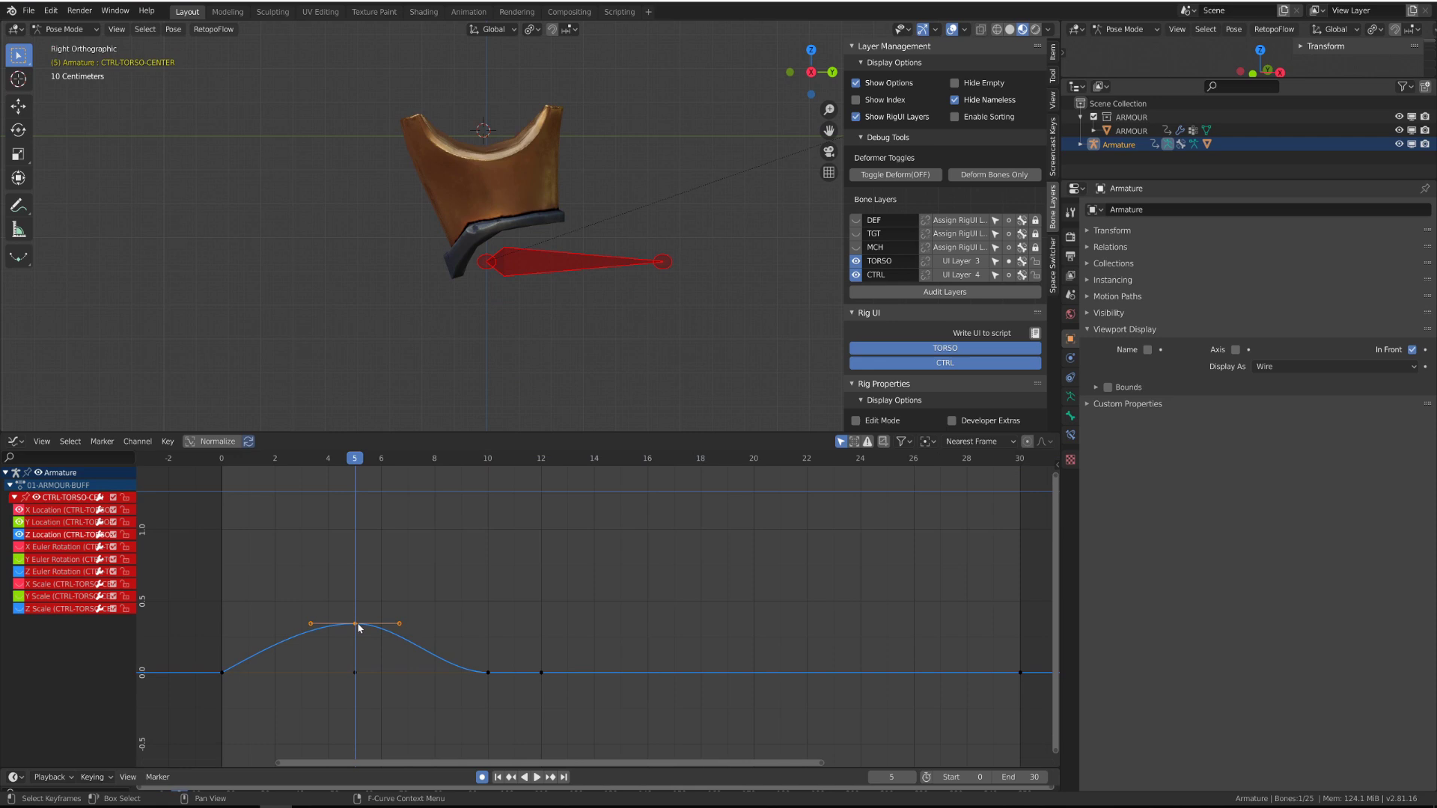
drag(355, 625, 328, 627)
click(382, 619)
key(space)
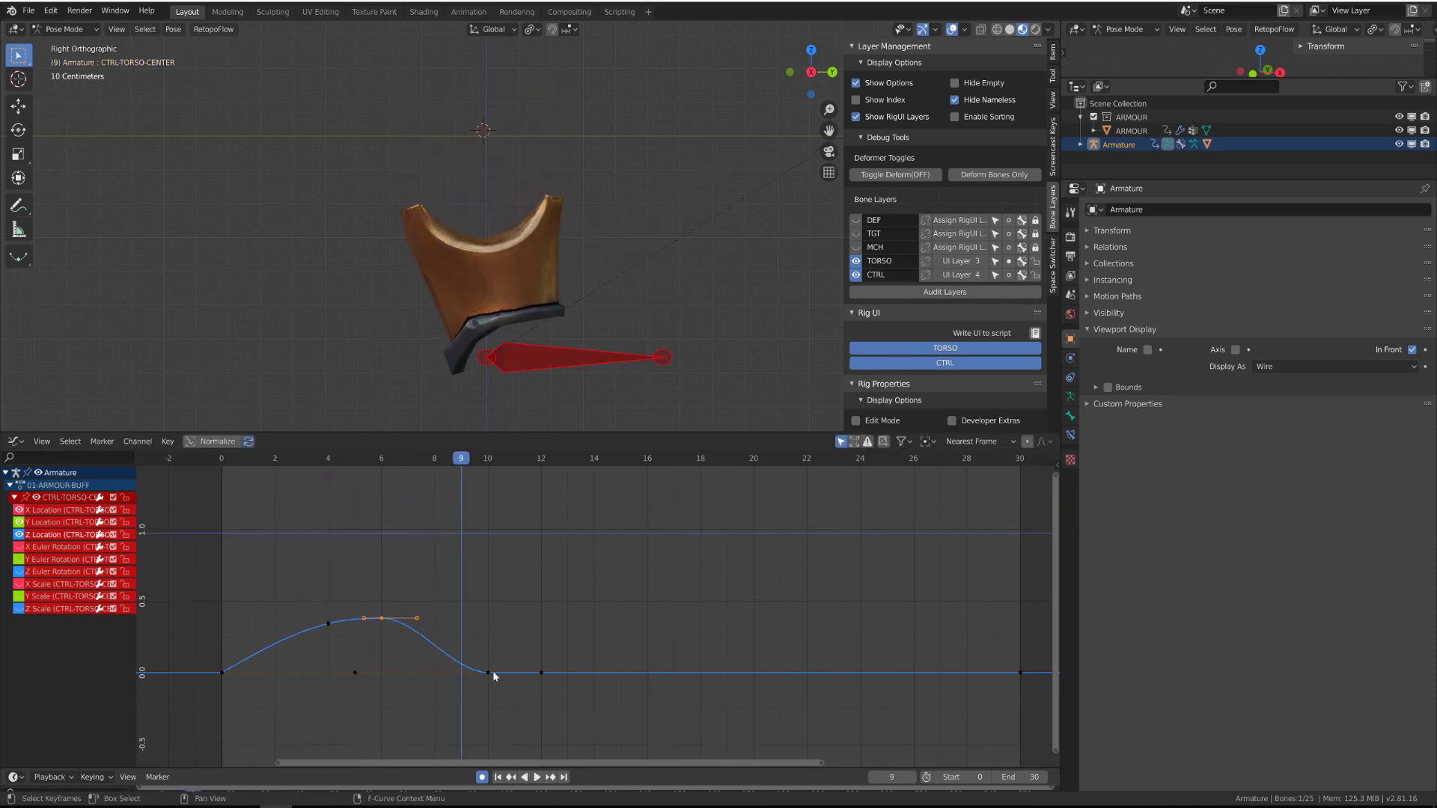
Lower the Z Location key at frame 10 to about -0.1 and undo the last curve adjustments.
click(490, 675)
key(g)
click(489, 687)
key(g)
click(462, 686)
shift+right_drag(382, 532, 353, 503)
key(ctrl+z)
key(ctrl+z)
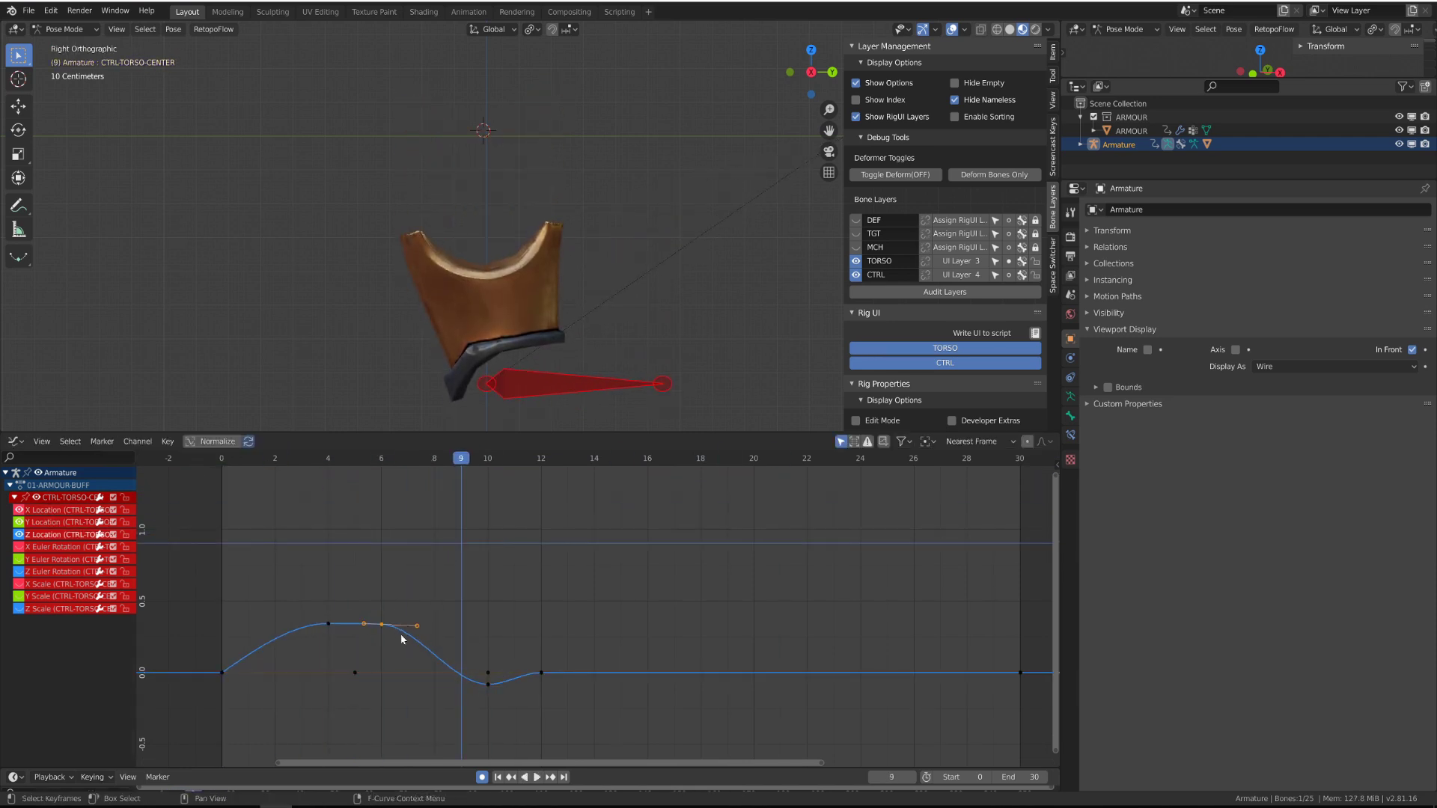
Scrub the motion up to frame 12 and change the handle type of the Z Location key there.
key(space)
shift+right_click(494, 522)
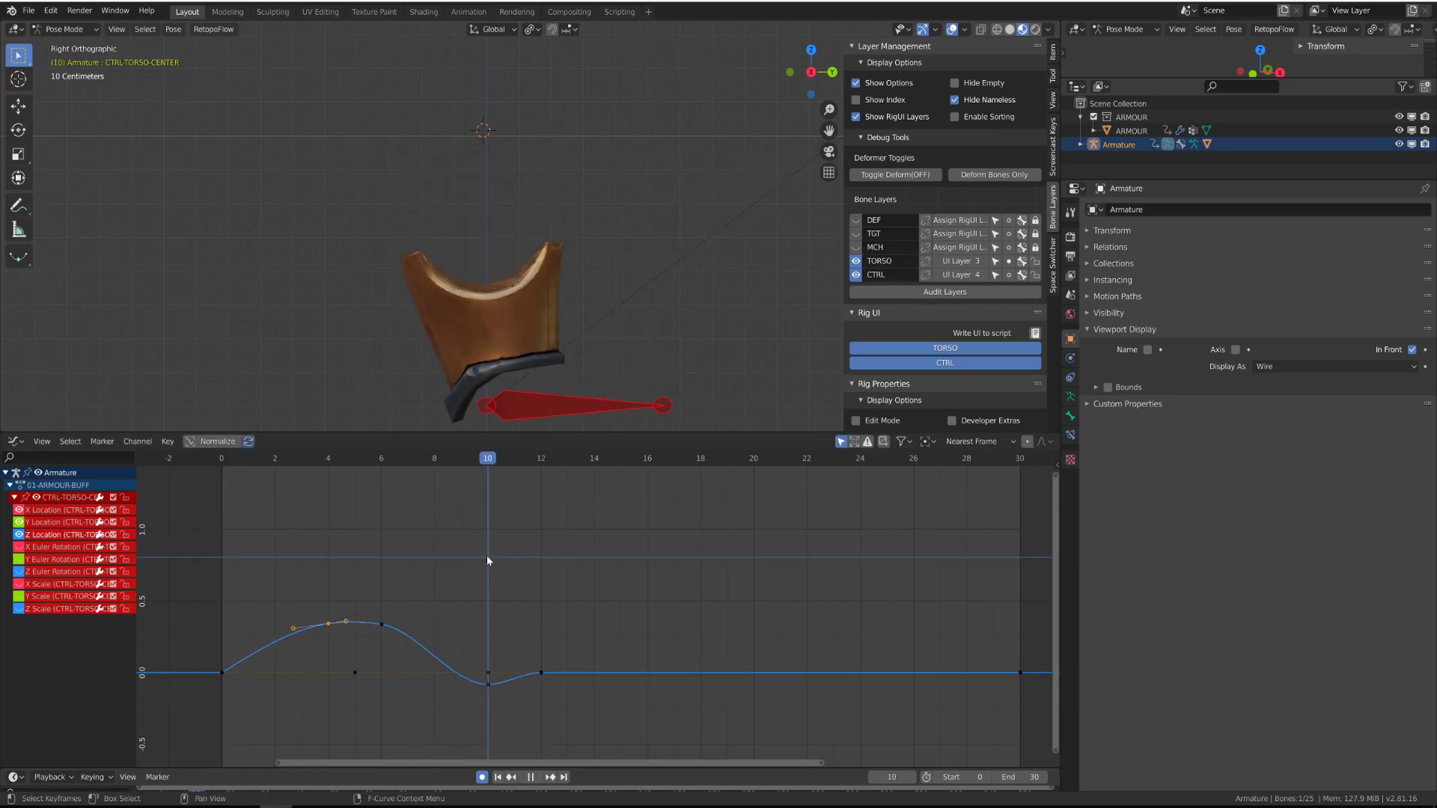
shift+right_drag(487, 557, 541, 580)
drag(518, 645, 596, 707)
key(v)
click(602, 714)
key(space)
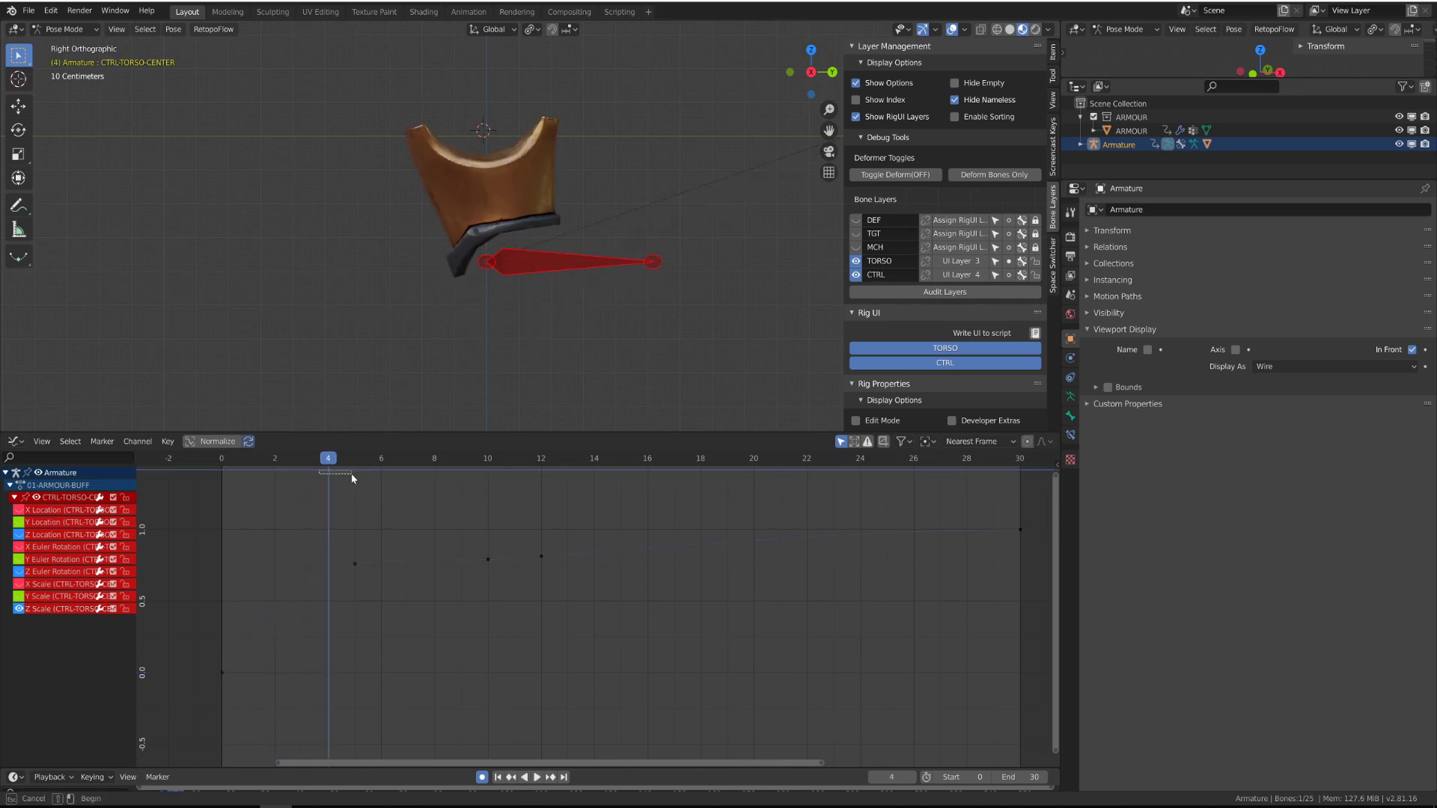
Move the Z Scale key of CTRL-TORSO-CENTER from frame 10 to frame 8 at about 1.2 and scrub through the stretch.
middle_drag(354, 576, 274, 645)
shift+right_drag(366, 479, 374, 474)
key(space)
click(408, 629)
key(g)
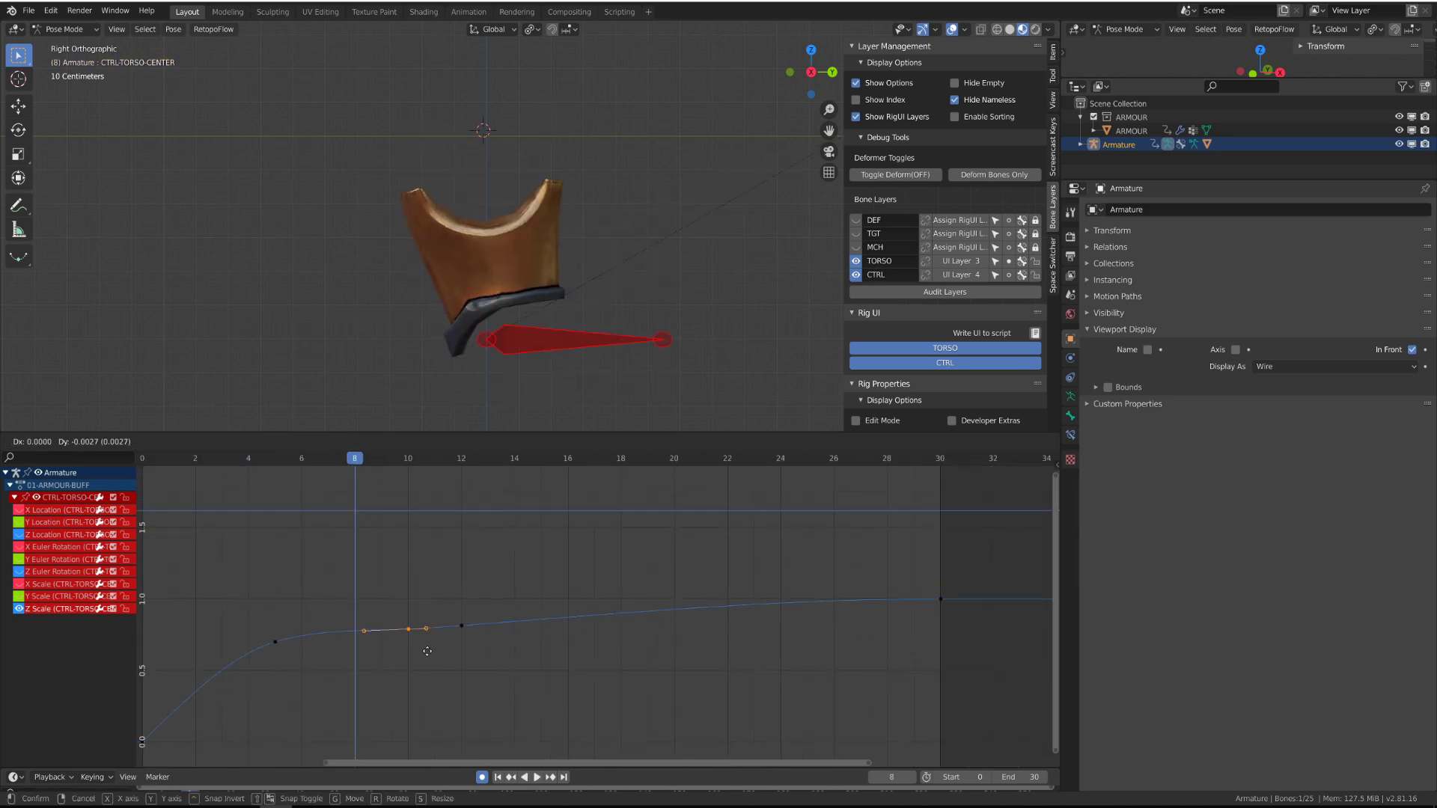
click(377, 602)
scroll(377, 602, down, 2)
middle_drag(377, 602, 423, 573)
shift+right_drag(234, 490, 460, 530)
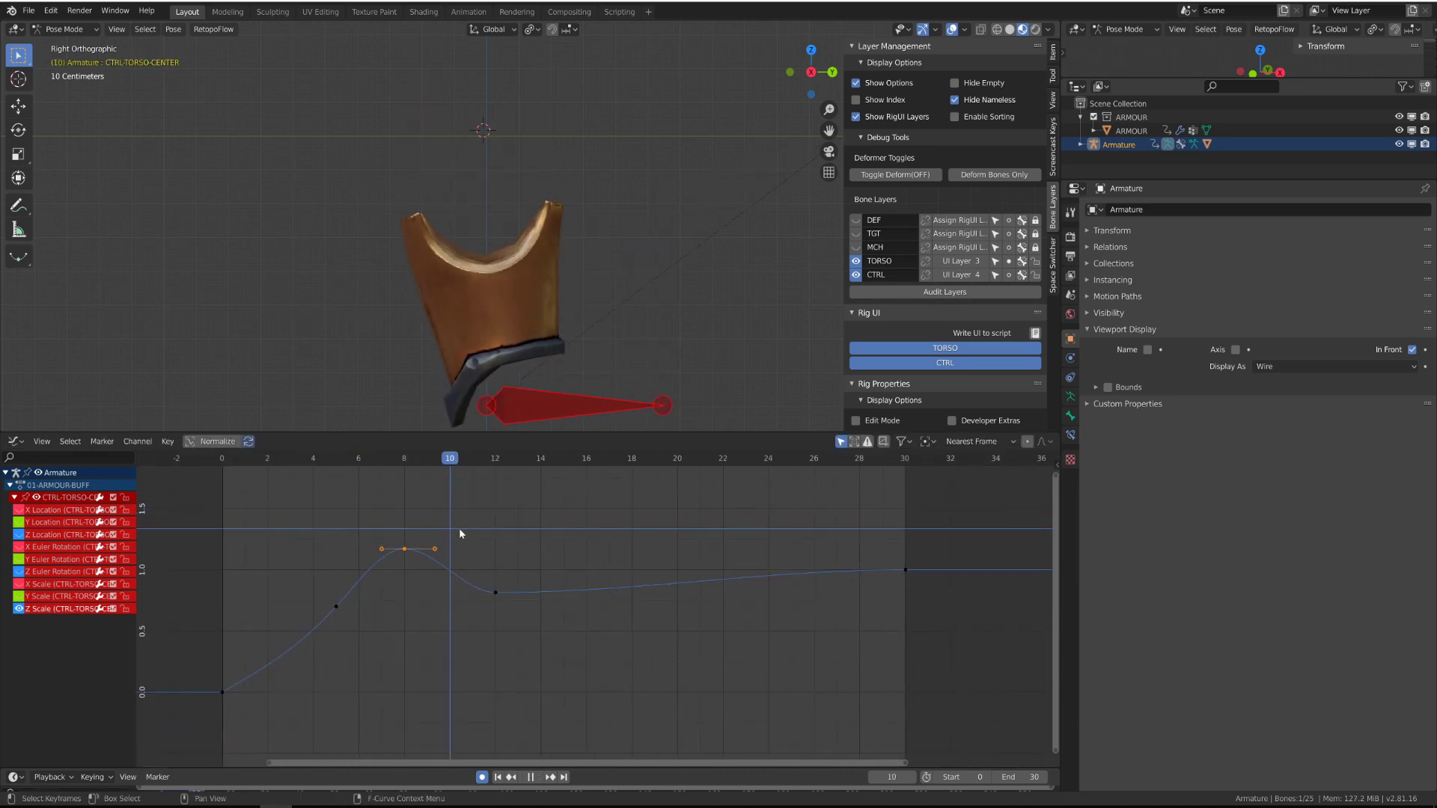
key(space)
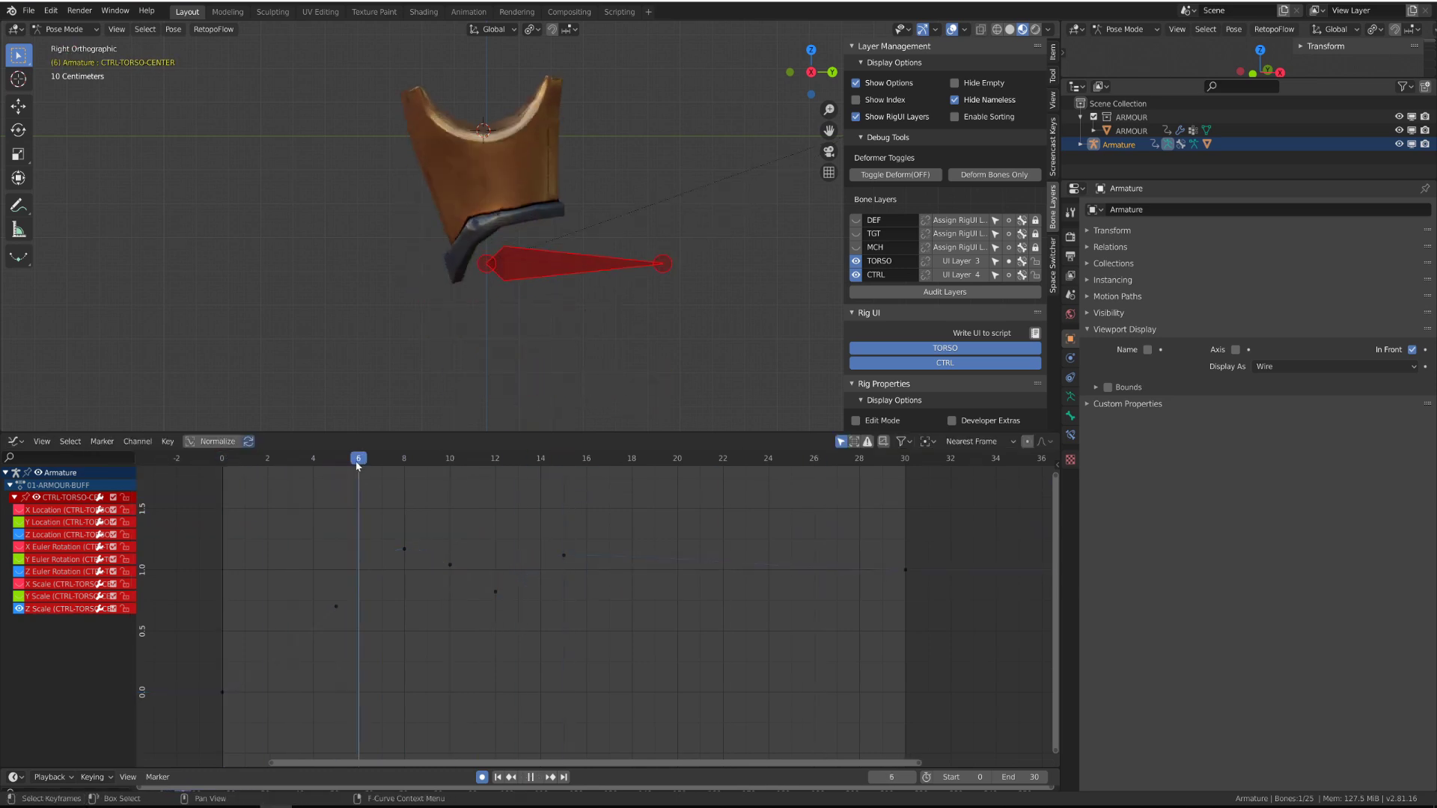
Move the Z Scale key at frame 15 to frame 14 with a value of about 1.0.
key(space)
click(633, 629)
key(space)
shift+right_drag(274, 472, 507, 531)
click(584, 589)
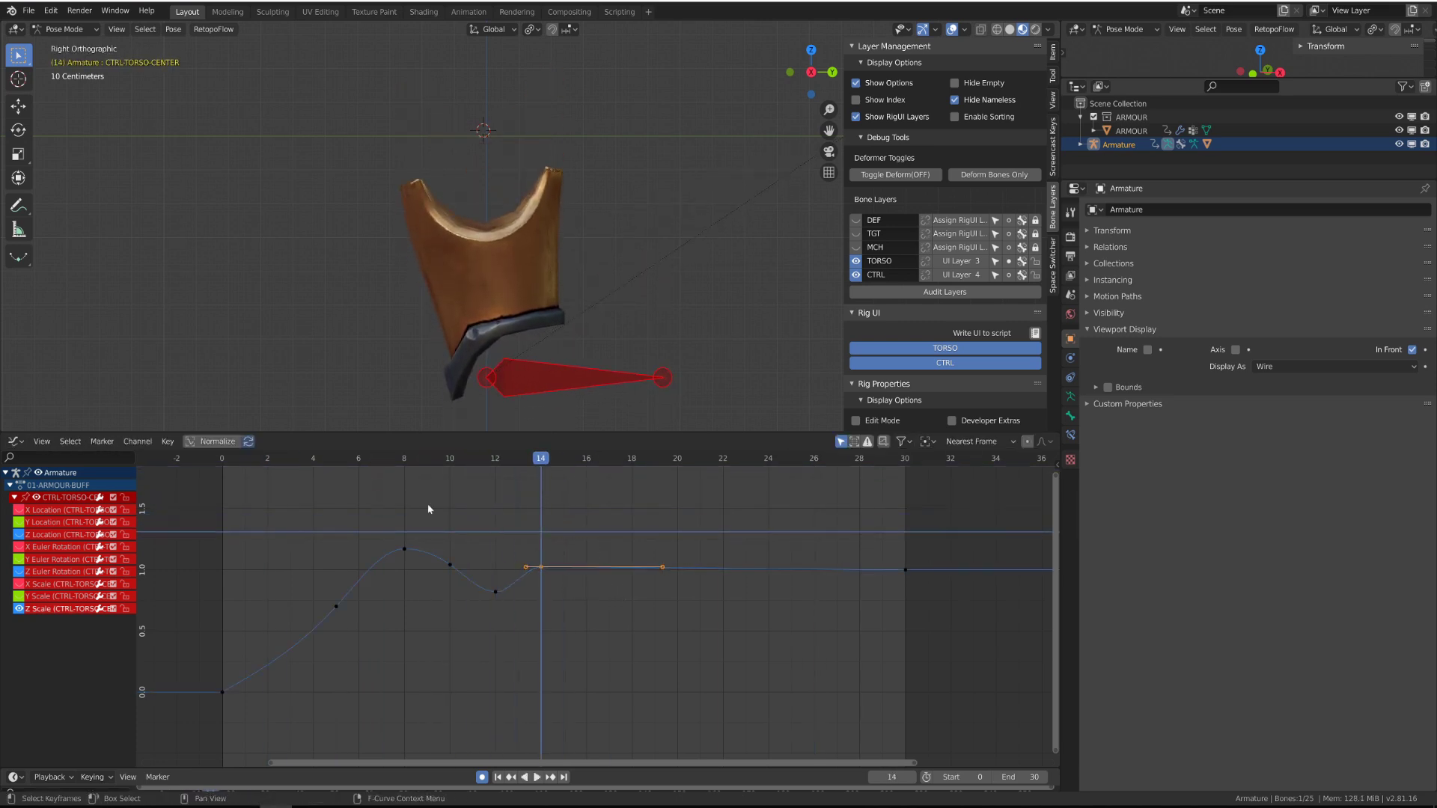
Duplicate the Z Scale key at frame 30 to frame 16 and review the center piece's bounce in playback.
shift+right_drag(429, 507, 564, 533)
click(905, 571)
key(shift+d)
key(x)
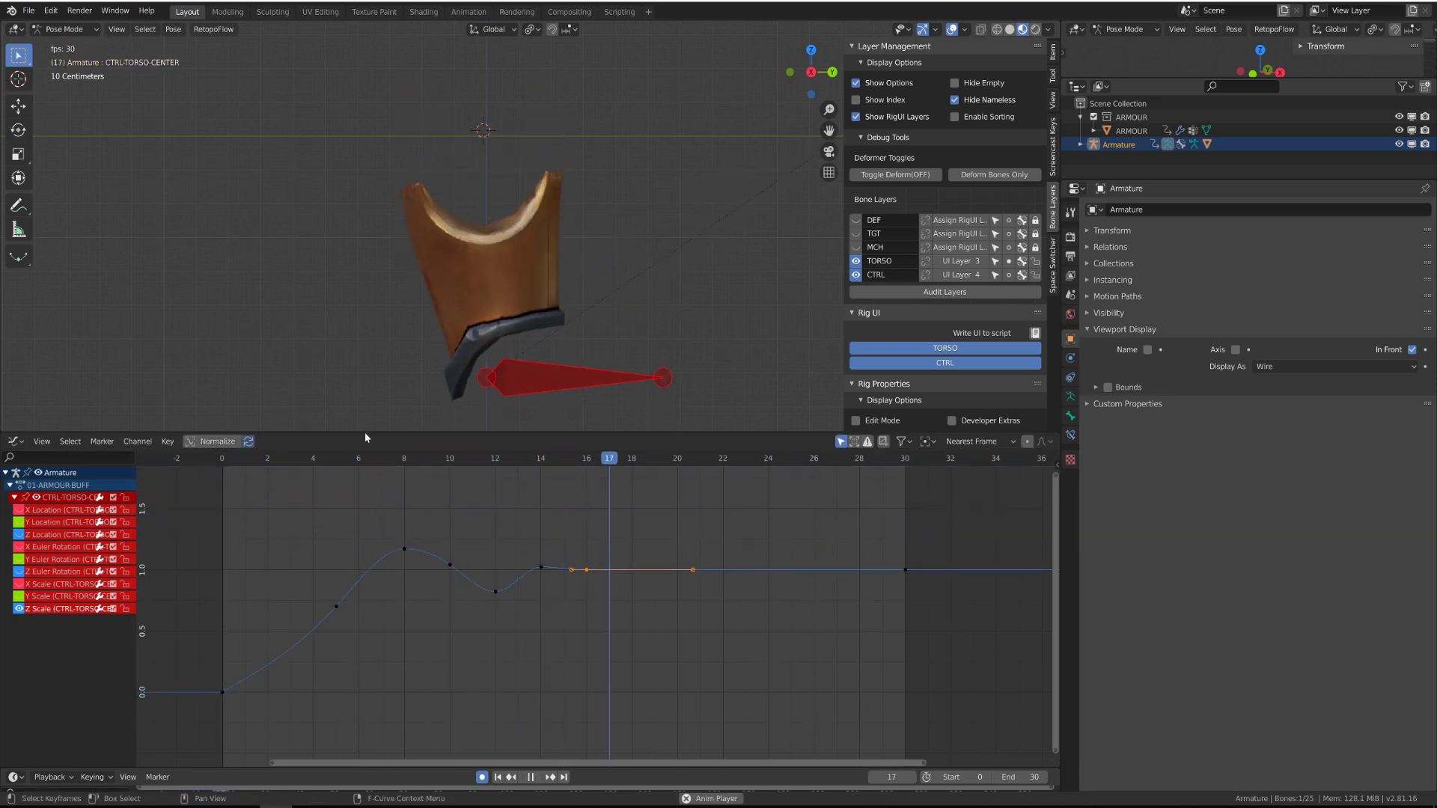
key(space)
shift+right_drag(257, 459, 563, 489)
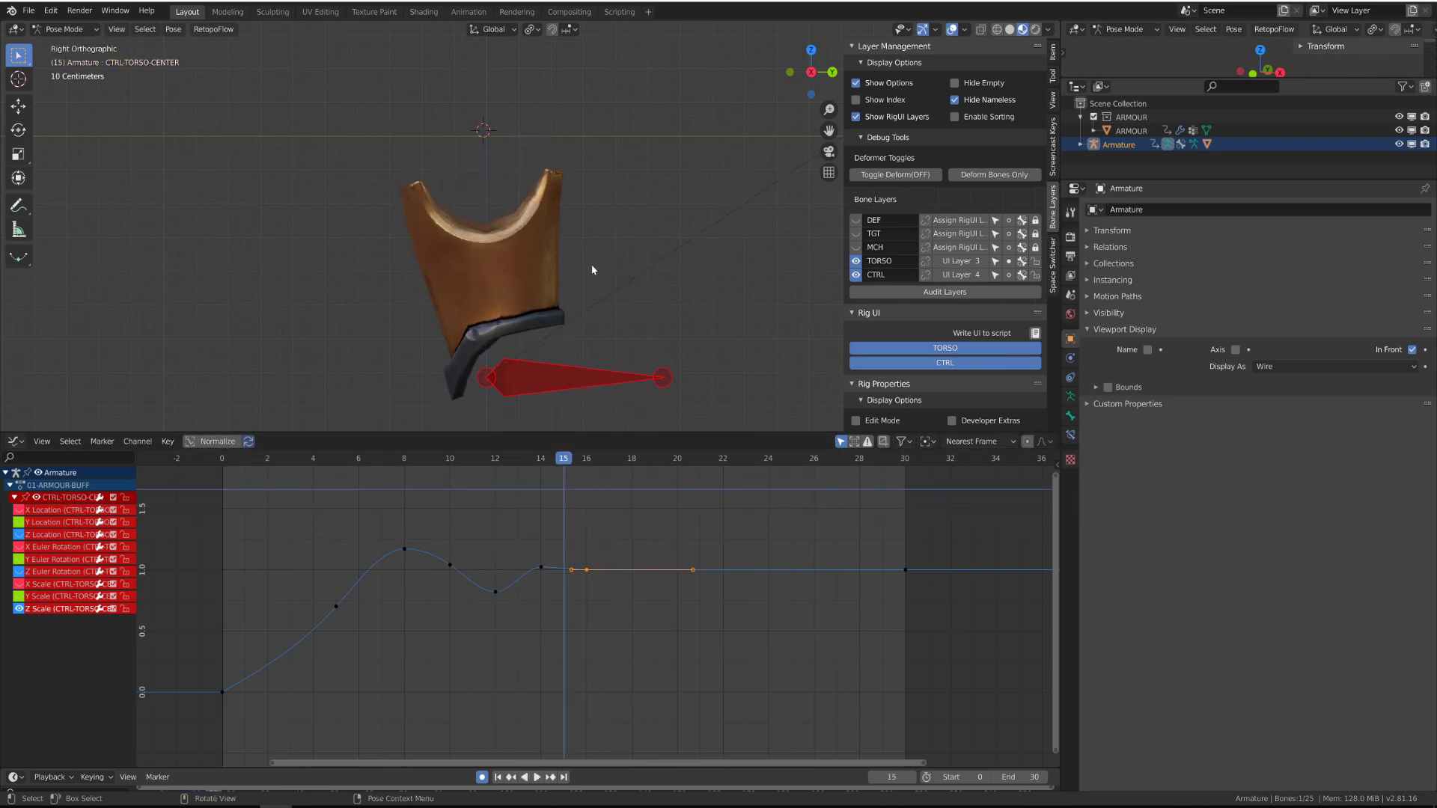
scroll(592, 270, down, 3)
drag(539, 433, 538, 446)
scroll(494, 516, down, 5)
key(space)
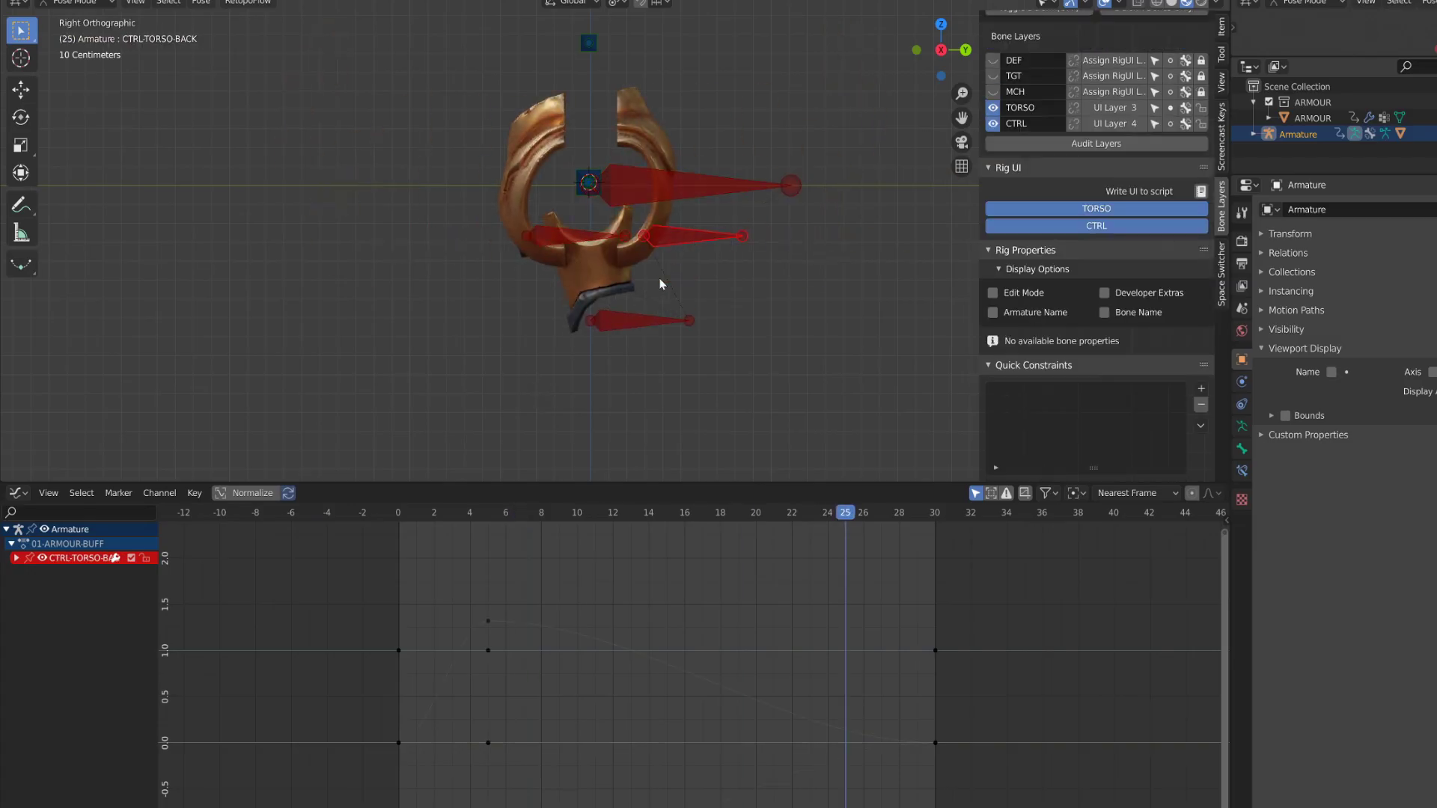
Go to frame 16, switch to the Action Editor and select both CTRL-TORSO-FRONT and CTRL-TORSO-BACK.
key(Home)
drag(477, 513, 687, 541)
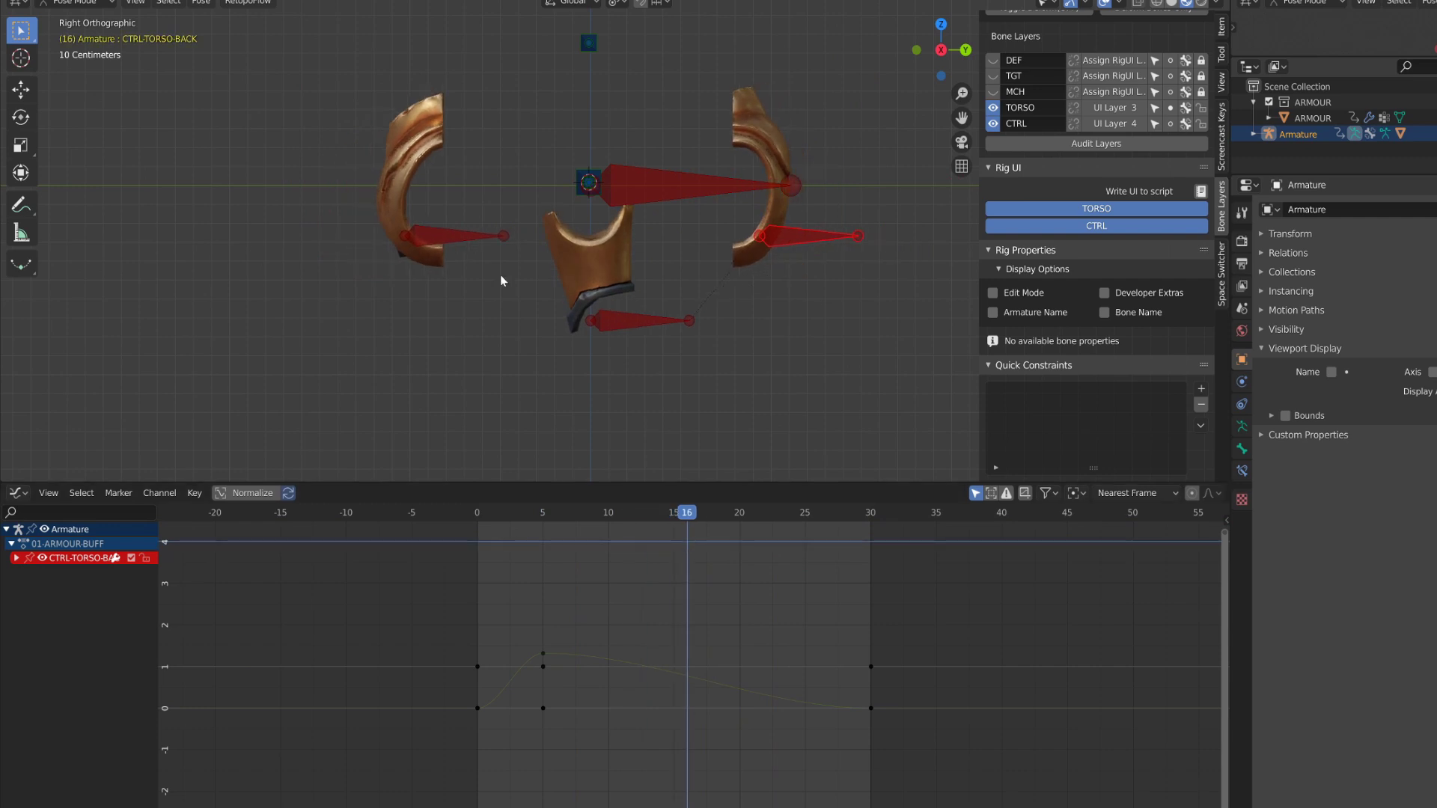
click(482, 238)
click(19, 493)
click(206, 536)
ctrl+middle_drag(529, 671, 644, 652)
middle_drag(644, 652, 801, 607)
shift+click(822, 241)
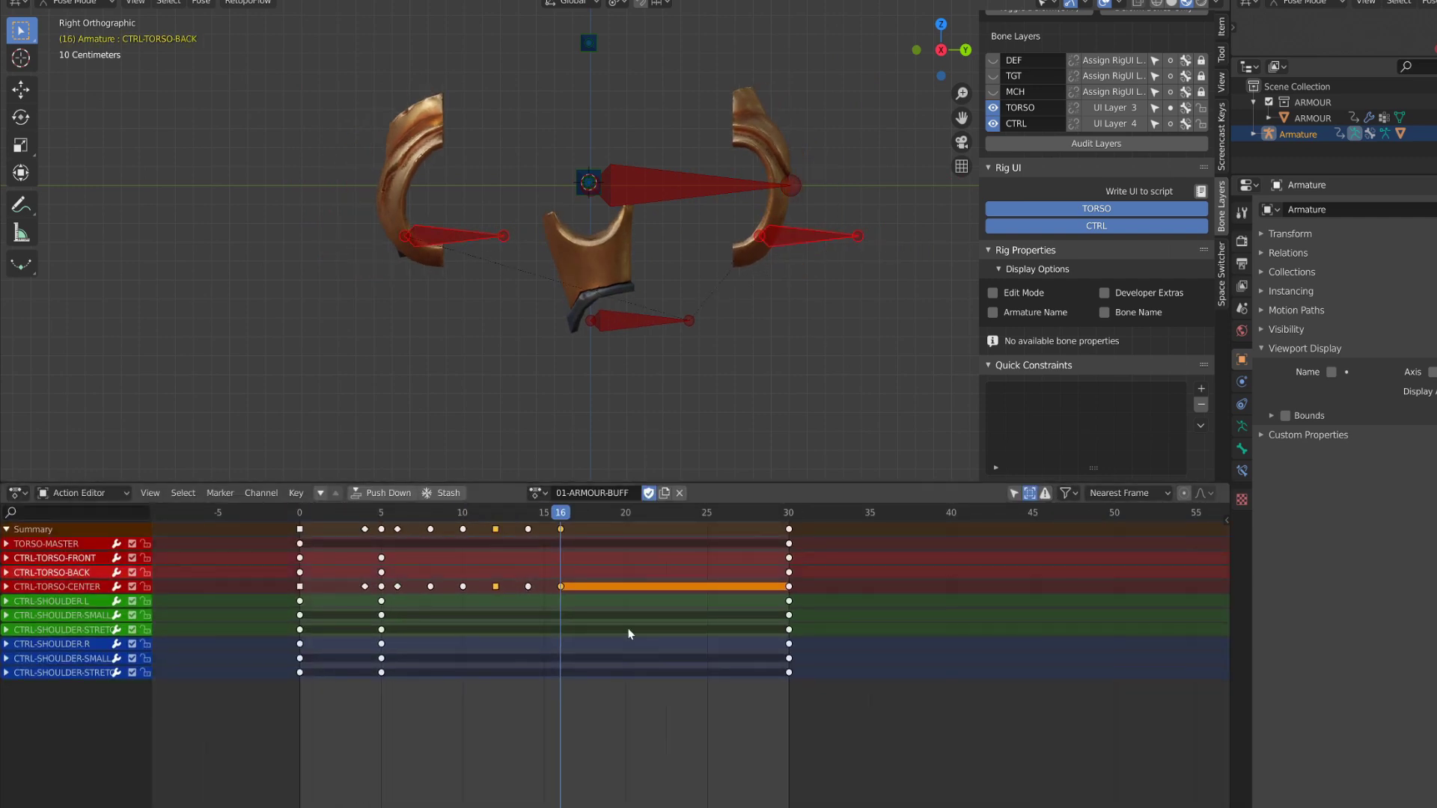
Key the front and back torso controls at frame 16, isolate those two bones, and duplicate their keys to frame 12.
key(g)
click(750, 322)
key(shift+h)
click(550, 515)
click(1016, 493)
click(594, 515)
drag(597, 611, 628, 539)
key(shift+d)
click(478, 534)
click(462, 514)
Move CTRL-TORSO-FRONT's closing key from frame 30 to frame 20 and play the result.
key(g)
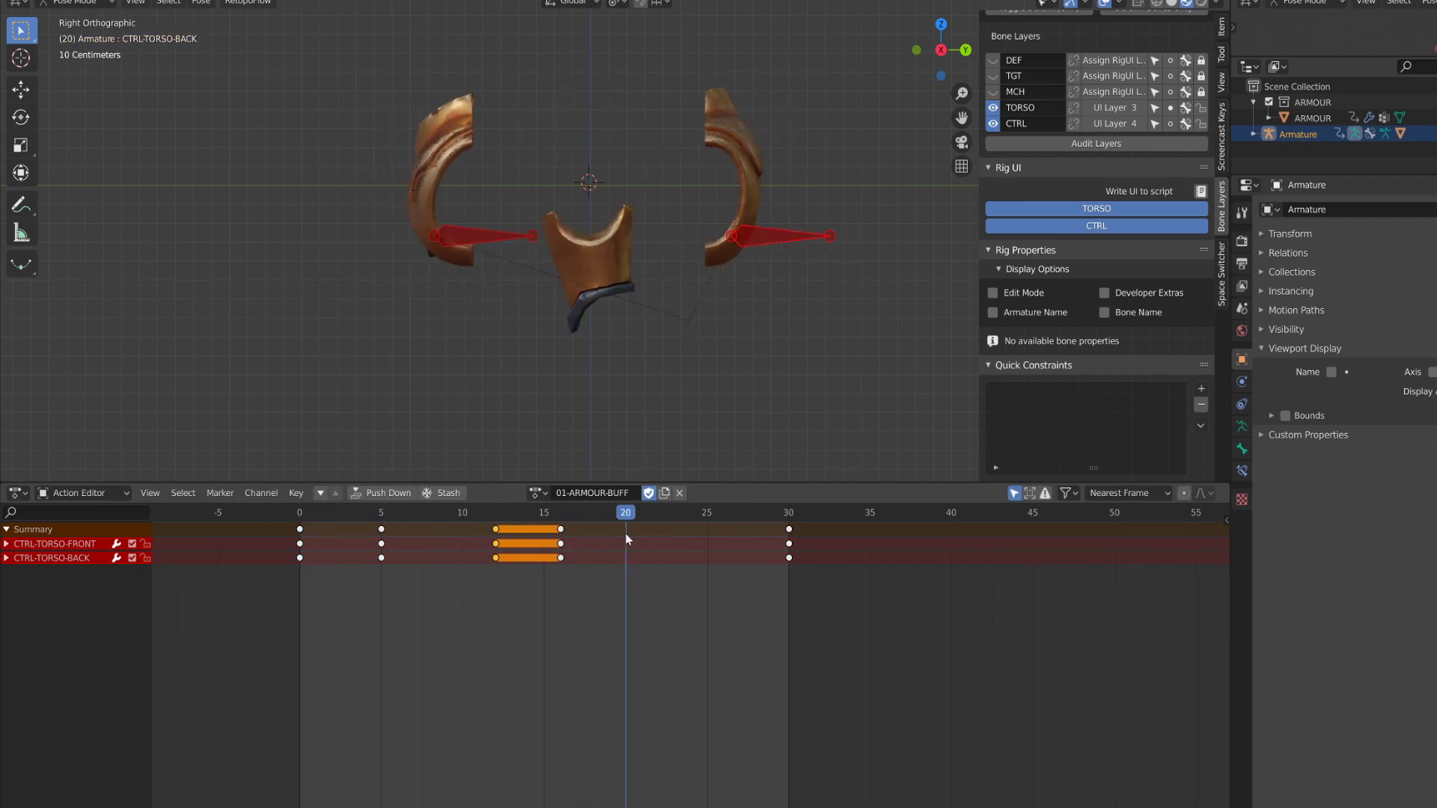
drag(806, 584, 739, 528)
click(483, 237)
key(g)
click(627, 557)
mouse_move(612, 516)
mouse_down()
mouse_move(630, 520)
mouse_move(415, 527)
mouse_move(680, 544)
mouse_move(439, 539)
mouse_move(627, 560)
mouse_move(506, 533)
mouse_move(726, 546)
mouse_move(523, 526)
mouse_move(628, 531)
mouse_up()
key(space)
key(space)
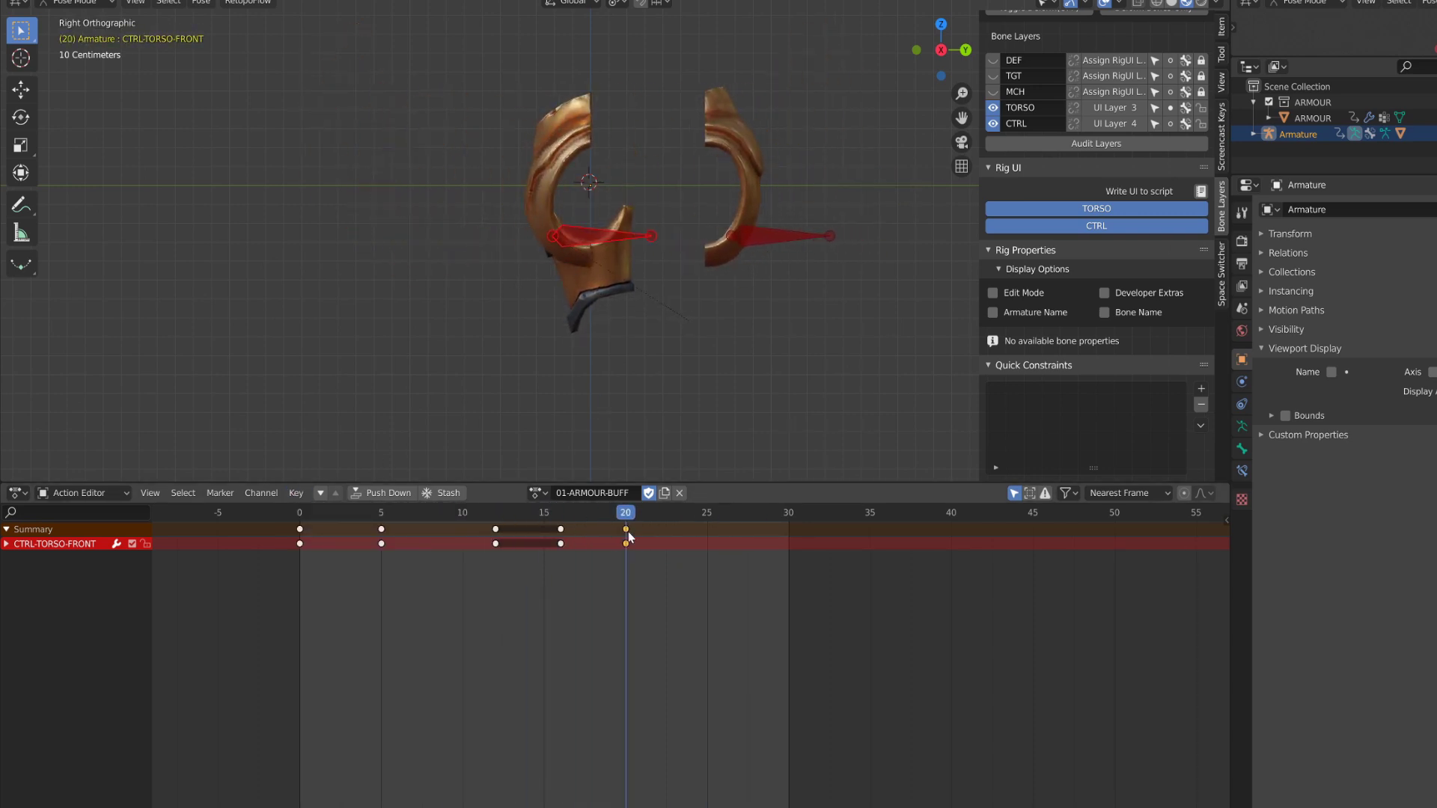
Unhide all the rig's control bones and select CTRL-TORSO-FRONT again.
click(991, 129)
click(991, 130)
key(alt+h)
click(659, 196)
click(609, 232)
scroll(605, 542, up, 5)
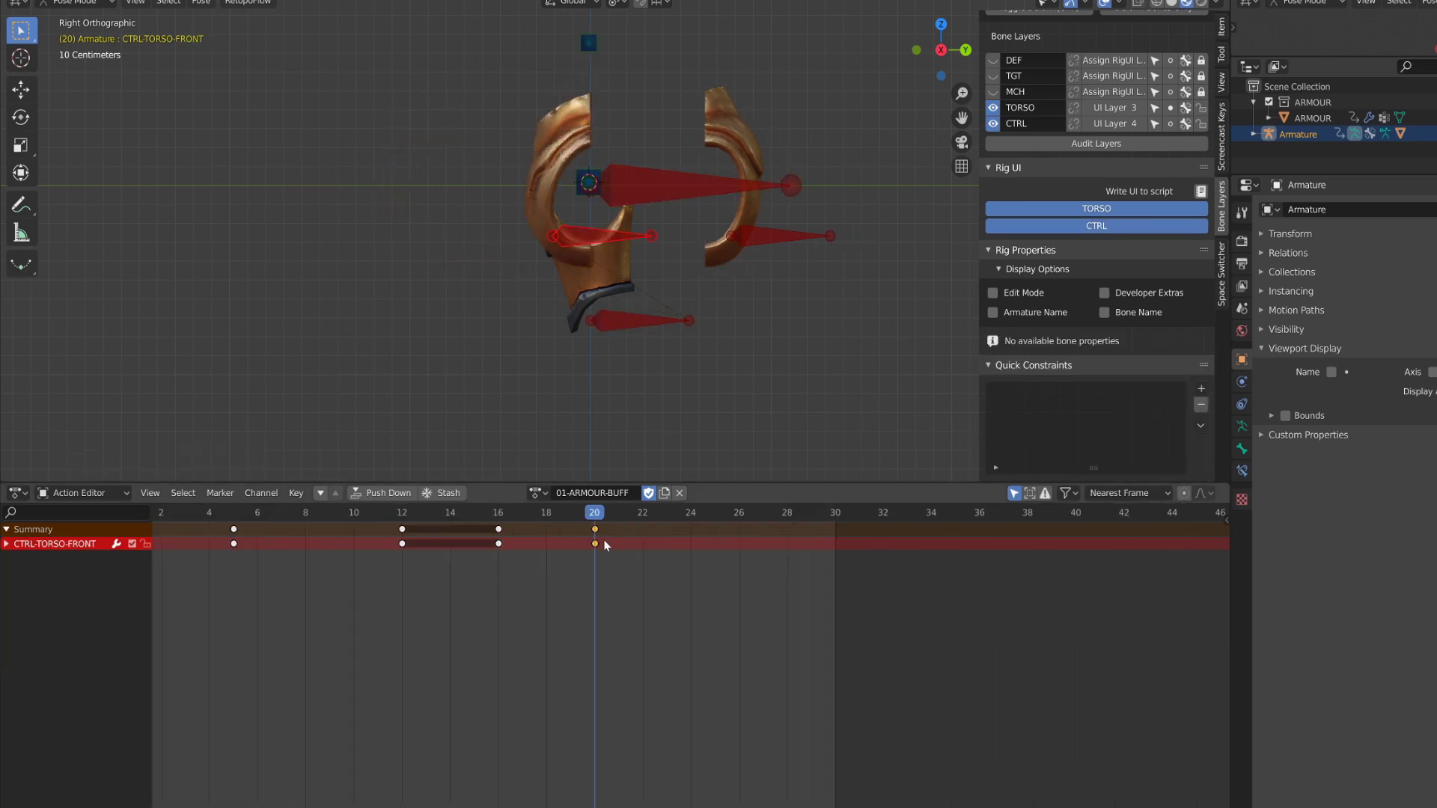
Switch to the Graph Editor and show only CTRL-TORSO-FRONT's location curves around frames 16 to 20.
key(ctrl+Tab)
key(Home)
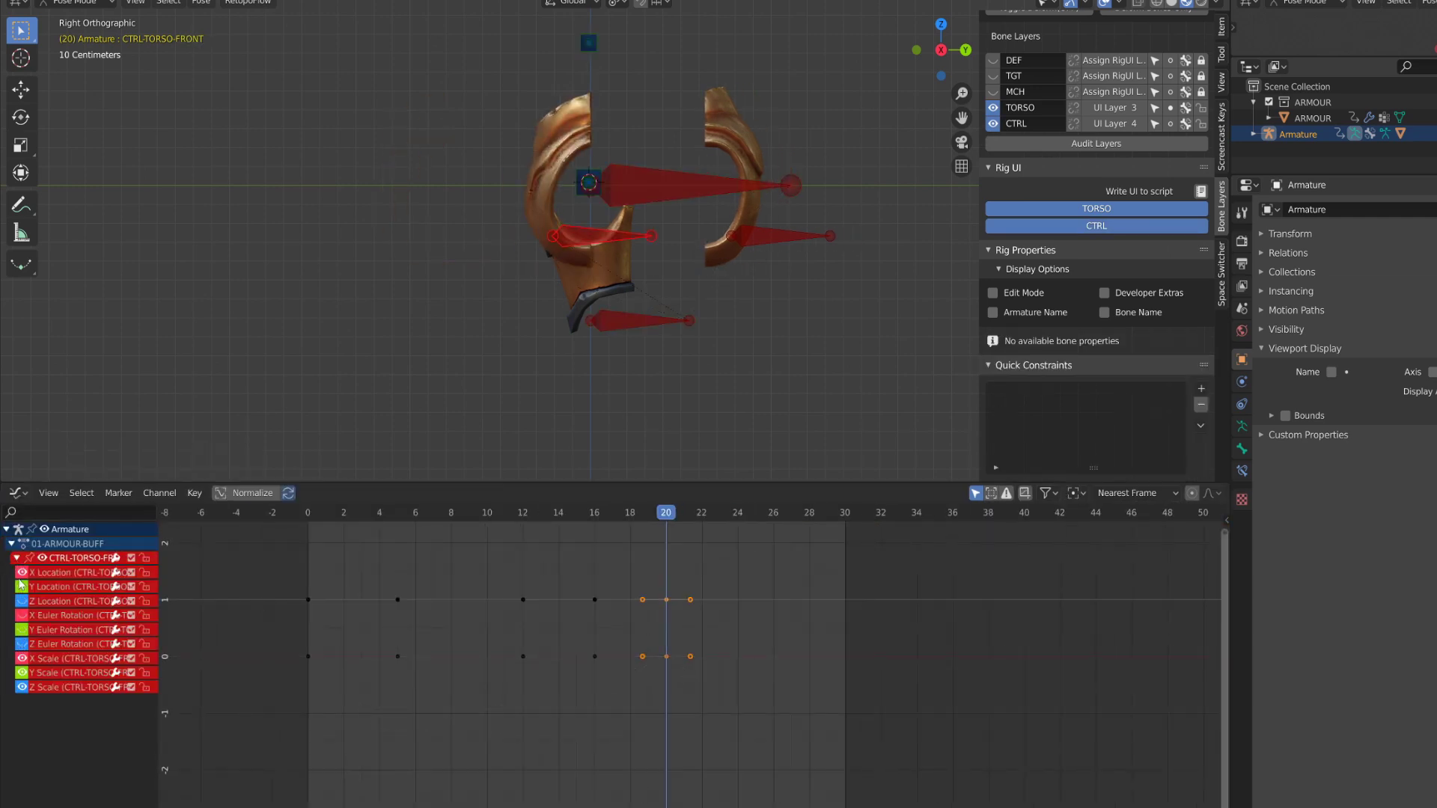
scroll(706, 689, up, 4)
drag(434, 510, 641, 591)
click(690, 674)
scroll(692, 679, up, 5)
Move CTRL-TORSO-CENTER 0.0818 m along global Y at frame 20 and shift its Y Location key to frame 22.
click(648, 322)
key(g)
key(y)
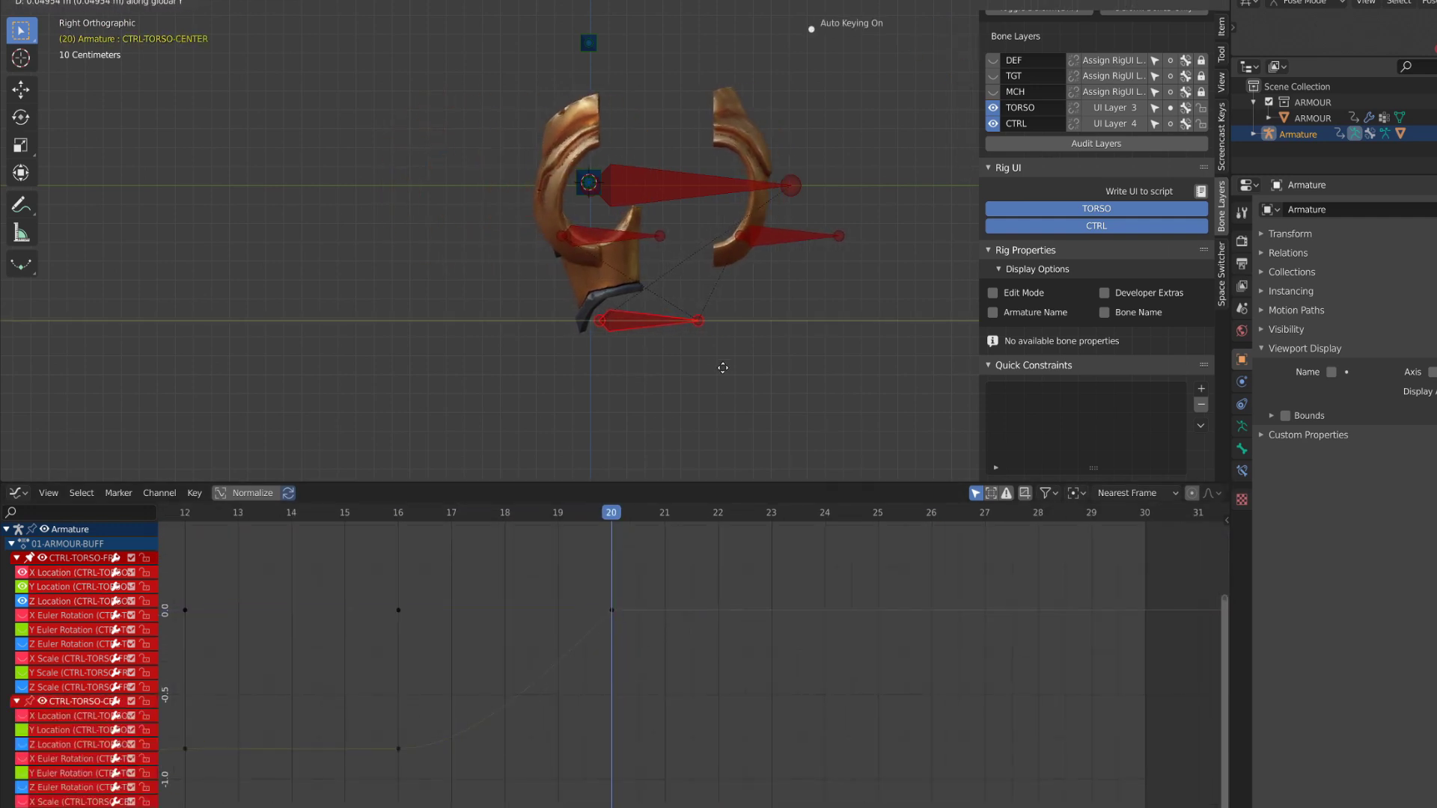
click(646, 368)
key(Home)
click(23, 730)
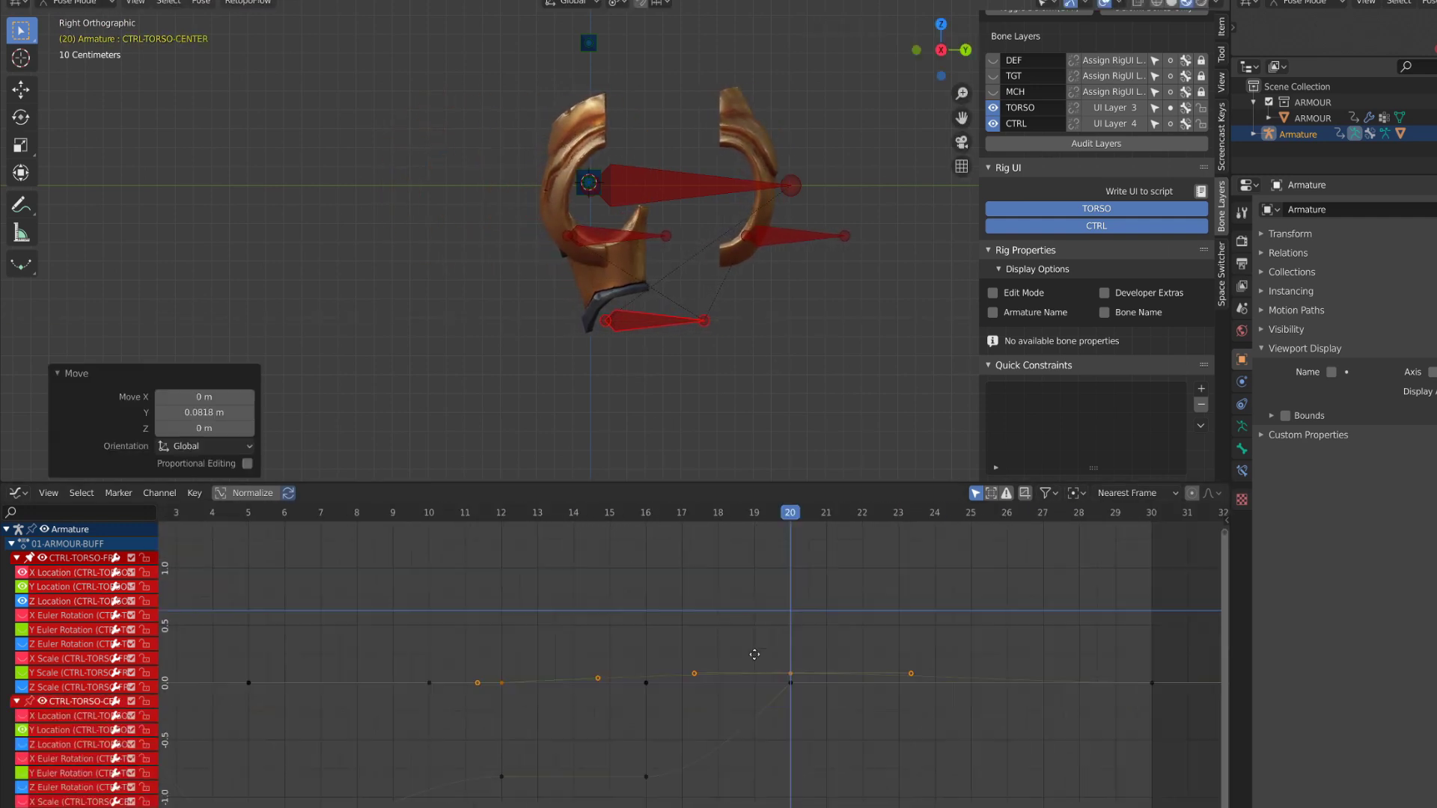
scroll(460, 703, up, 3)
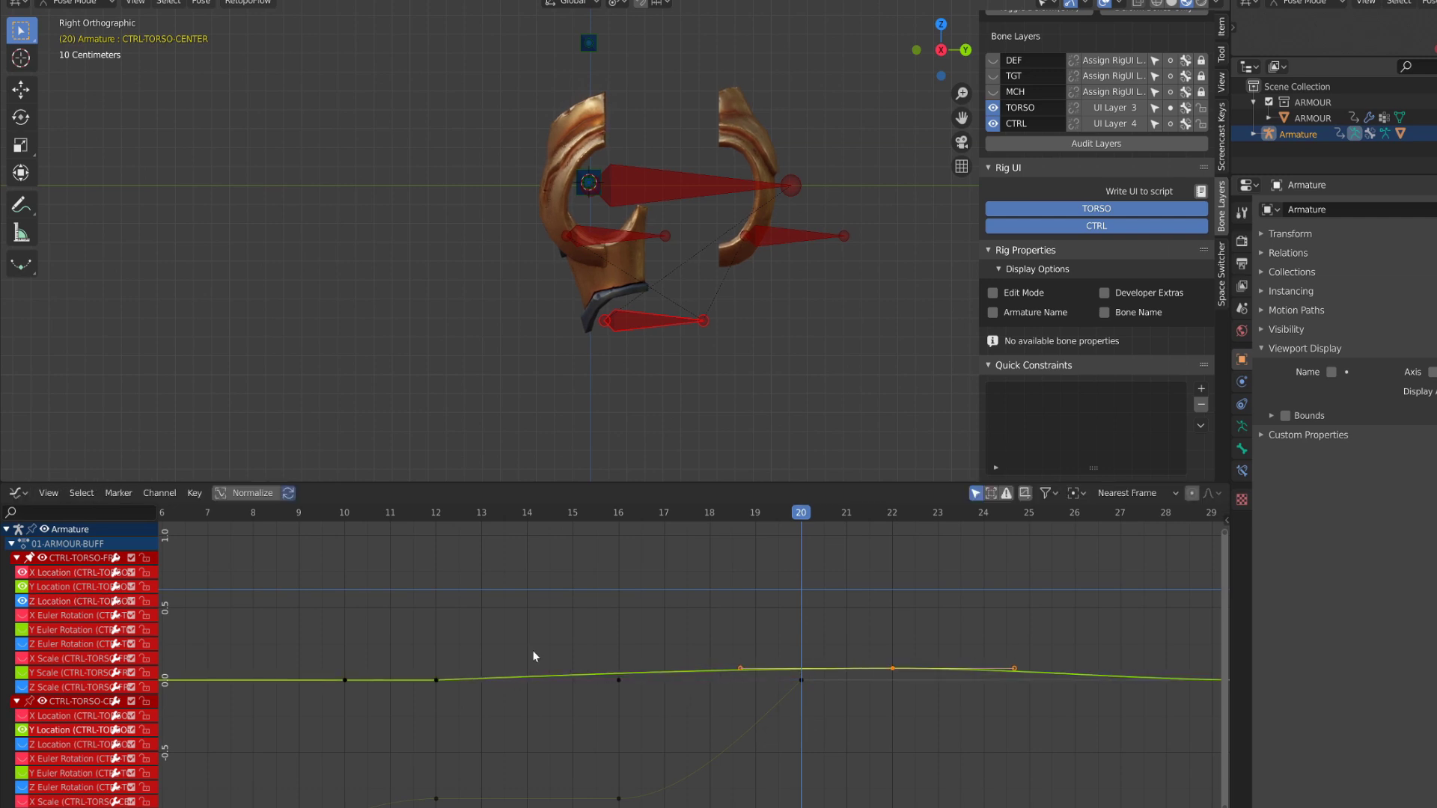
Shift CTRL-TORSO-CENTER's resting Y Location key forward along the time axis and play the action.
drag(533, 656, 417, 717)
key(g)
key(x)
click(840, 738)
key(space)
Duplicate CTRL-TORSO-CENTER's resting Y Location key and place the copy after the frame 22 bump.
drag(608, 515, 1030, 608)
middle_drag(1030, 608, 763, 589)
key(shift+d)
click(784, 719)
Add CTRL-TORSO-BACK to the selection, move both torso halves' holding location keys to frame 18, and play the action.
drag(383, 515, 717, 553)
click(735, 240)
scroll(846, 628, down, 5)
key(g)
key(x)
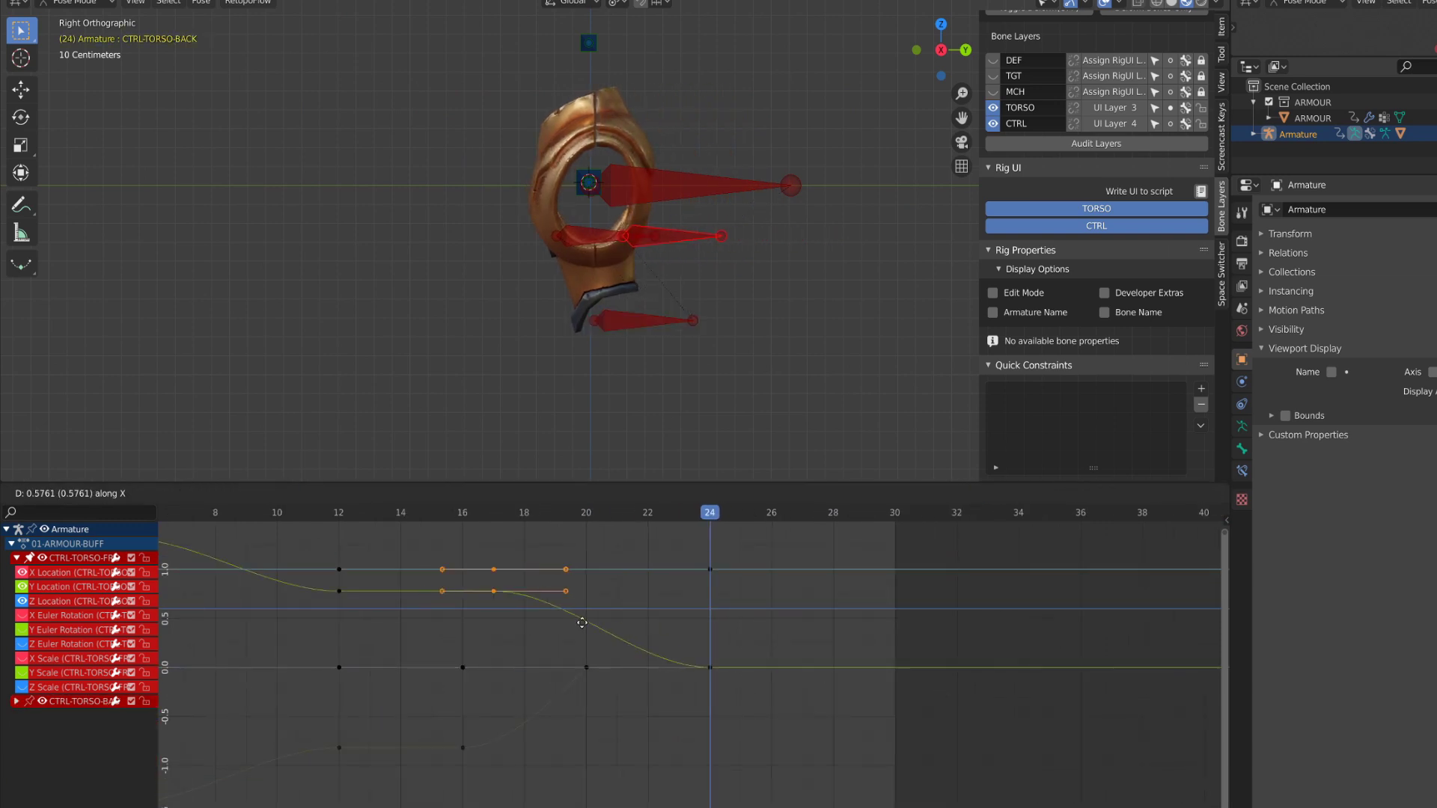
click(573, 608)
key(space)
key(space)
Set the handle type of the selected location key at frame 22 to Vector.
drag(434, 517, 712, 551)
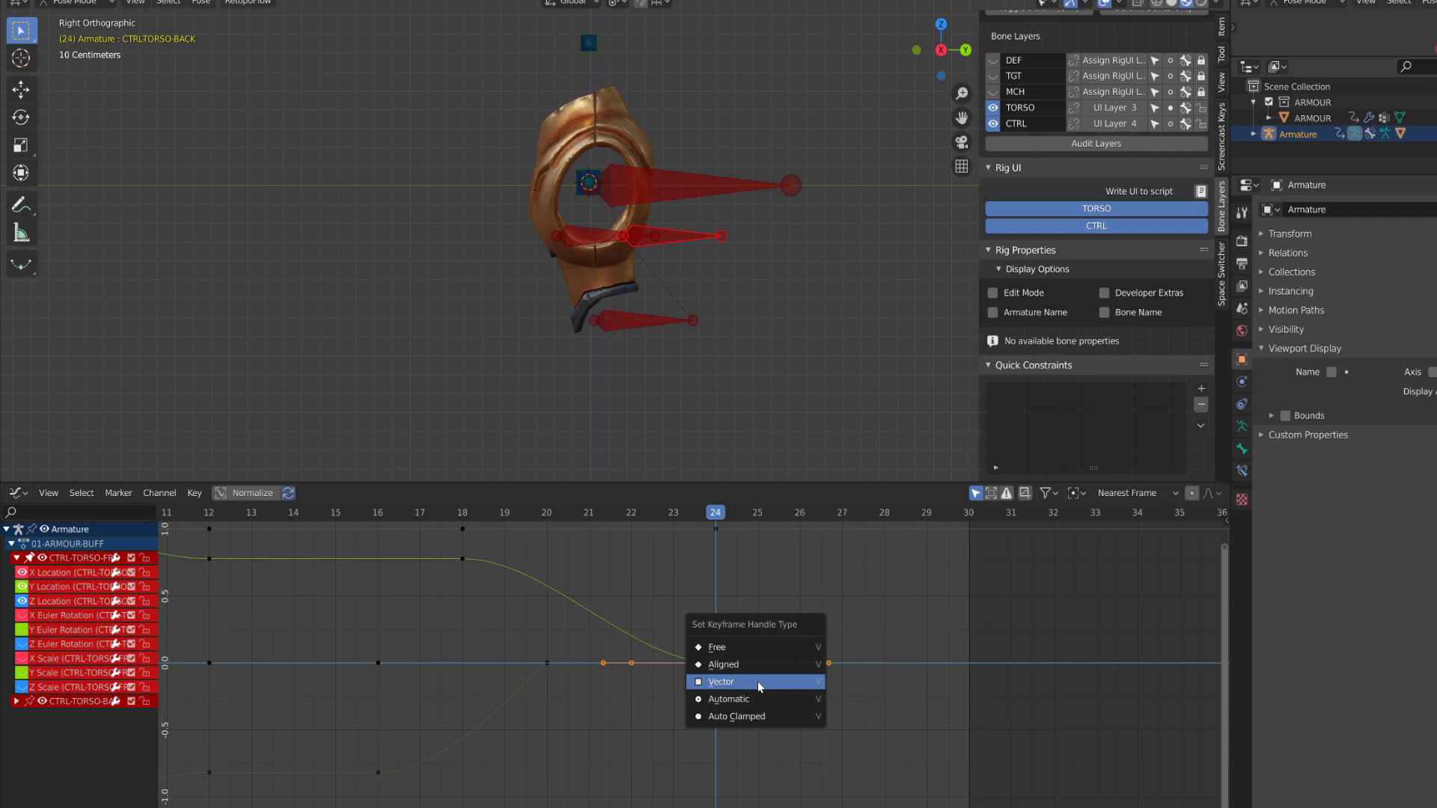
click(757, 682)
scroll(757, 674, down, 3)
Select CTRL-TORSO-CENTER, move its closing Y Location key to frame 24, and change that key's handle type.
drag(301, 515, 711, 554)
click(650, 321)
scroll(736, 669, up, 4)
click(771, 661)
key(g)
key(x)
click(725, 664)
key(v)
click(726, 664)
middle_drag(720, 662, 628, 638)
Add an opposite bounce at frame 26 and a settling key at frame 28 to CTRL-TORSO-CENTER's Y Location curve, and play it.
click(528, 624)
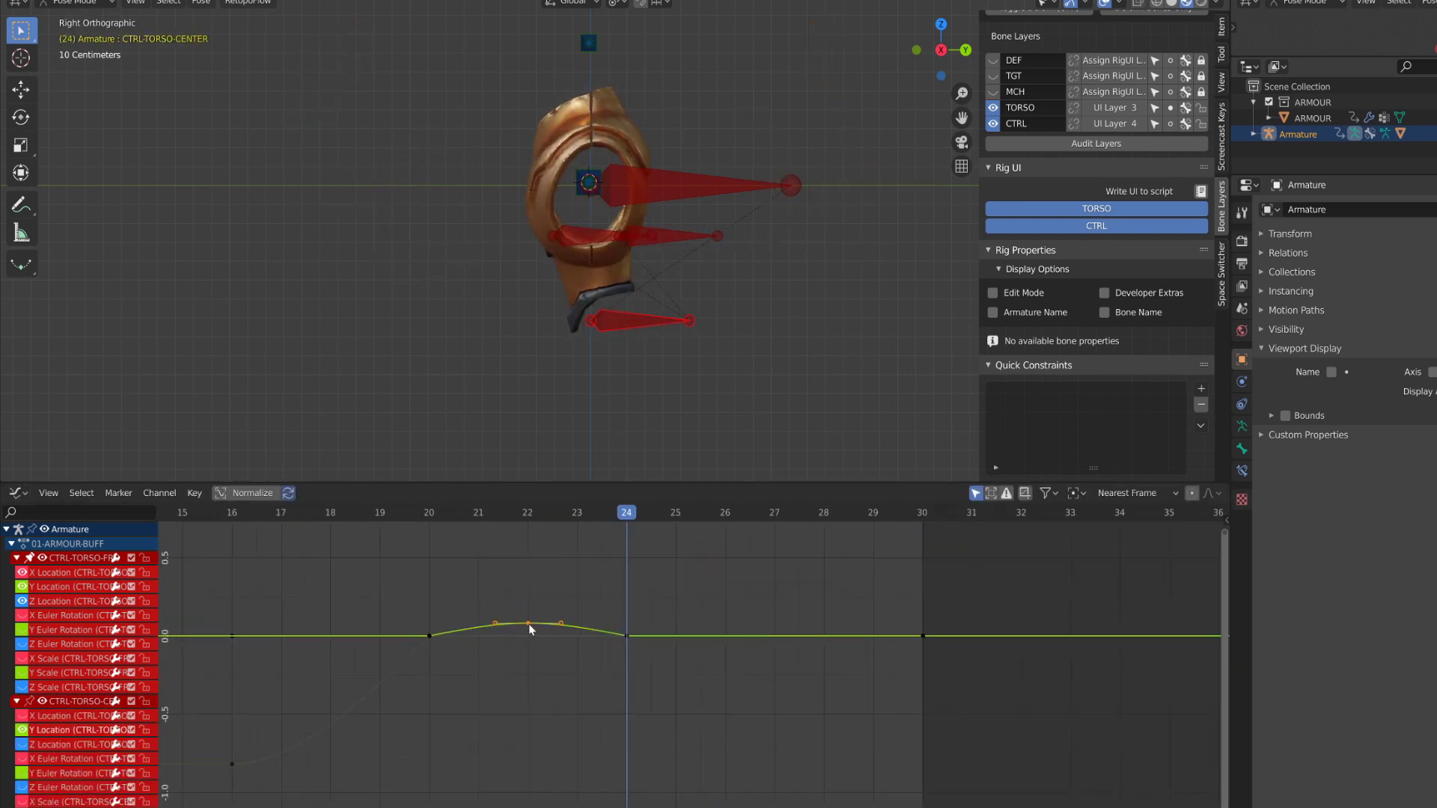
click(920, 709)
click(410, 518)
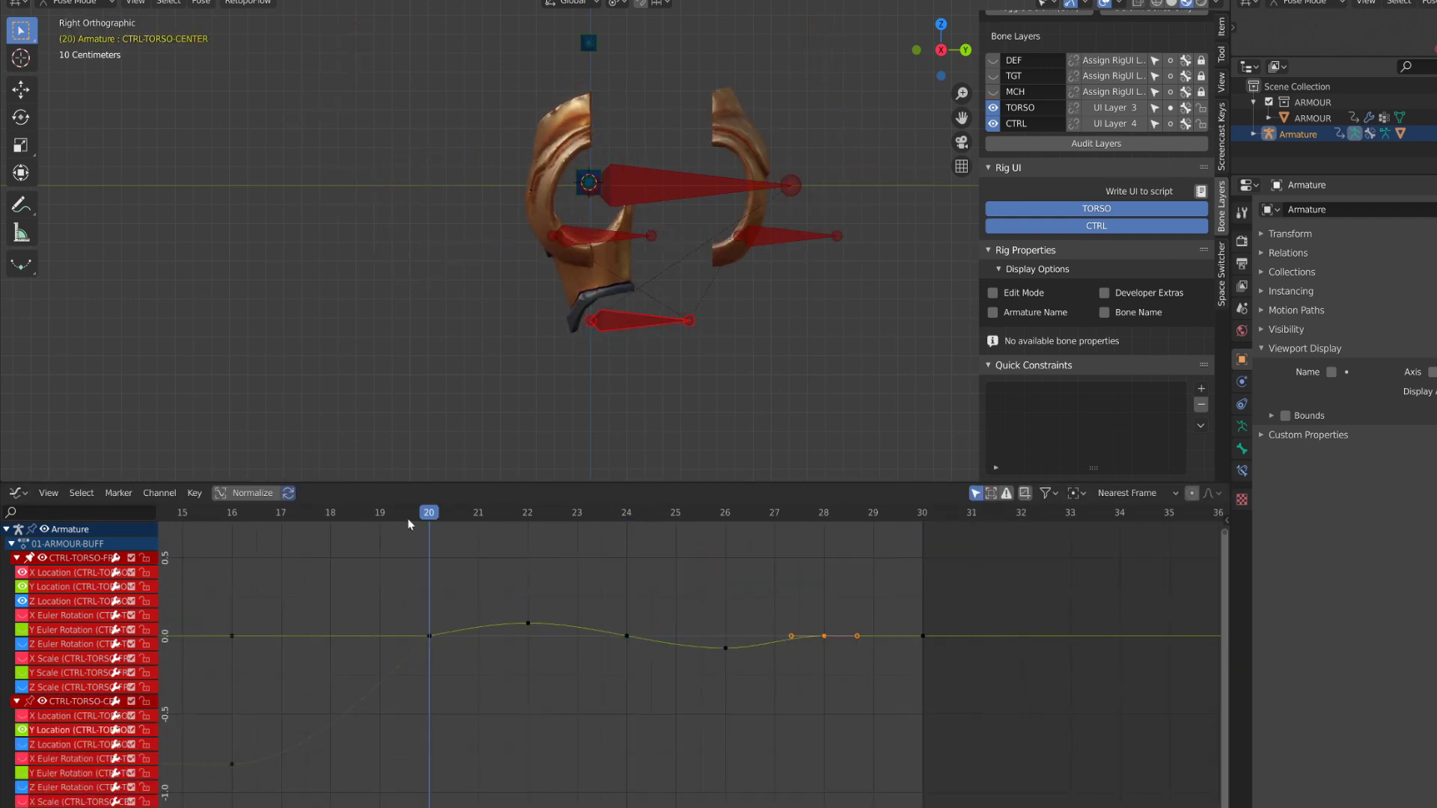
key(space)
key(space)
key(shift+Left)
Set the scene's end frame to 50 in the output properties.
scroll(1104, 670, down, 5)
click(1242, 264)
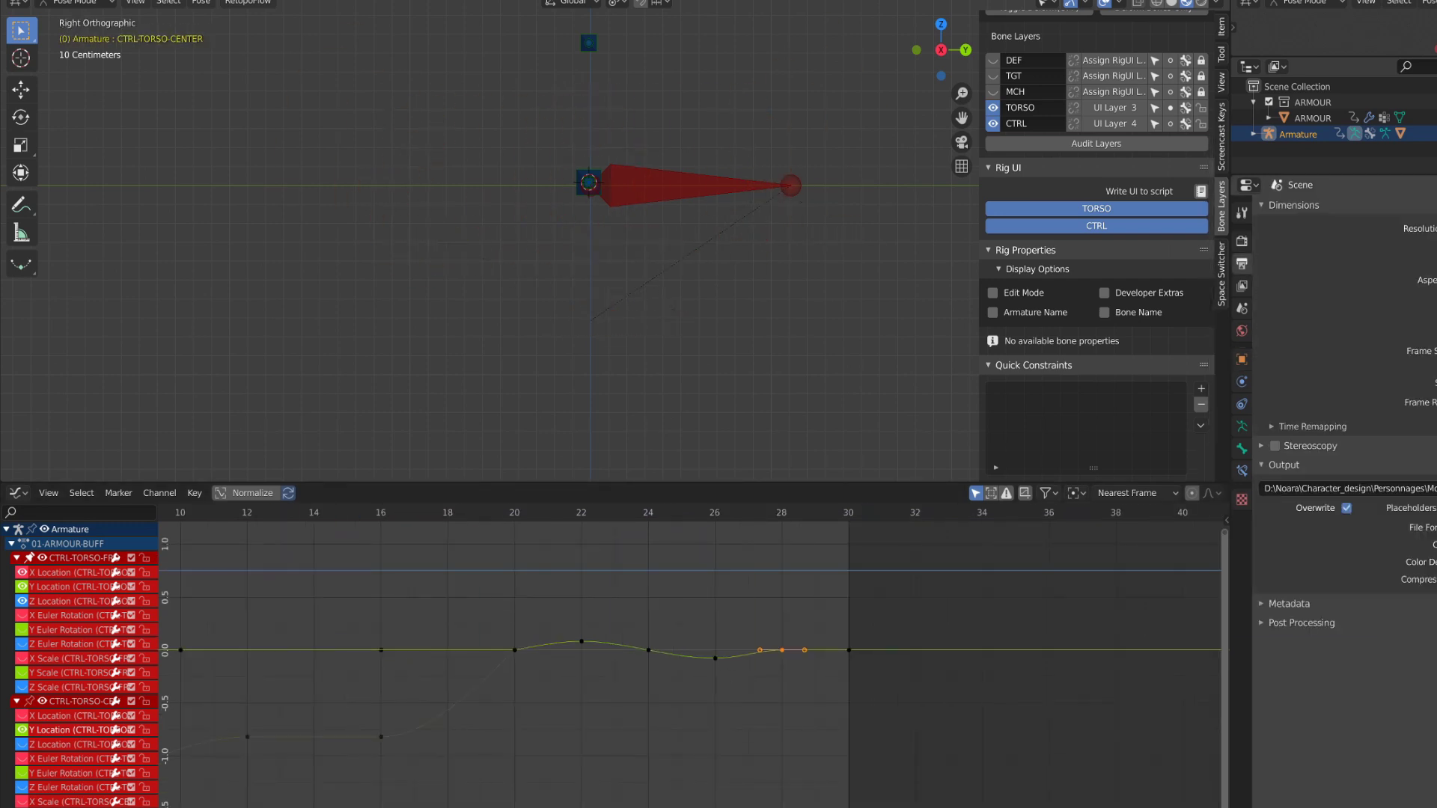
key(Return)
scroll(693, 666, down, 5)
scroll(429, 322, down, 6)
key(KP_1)
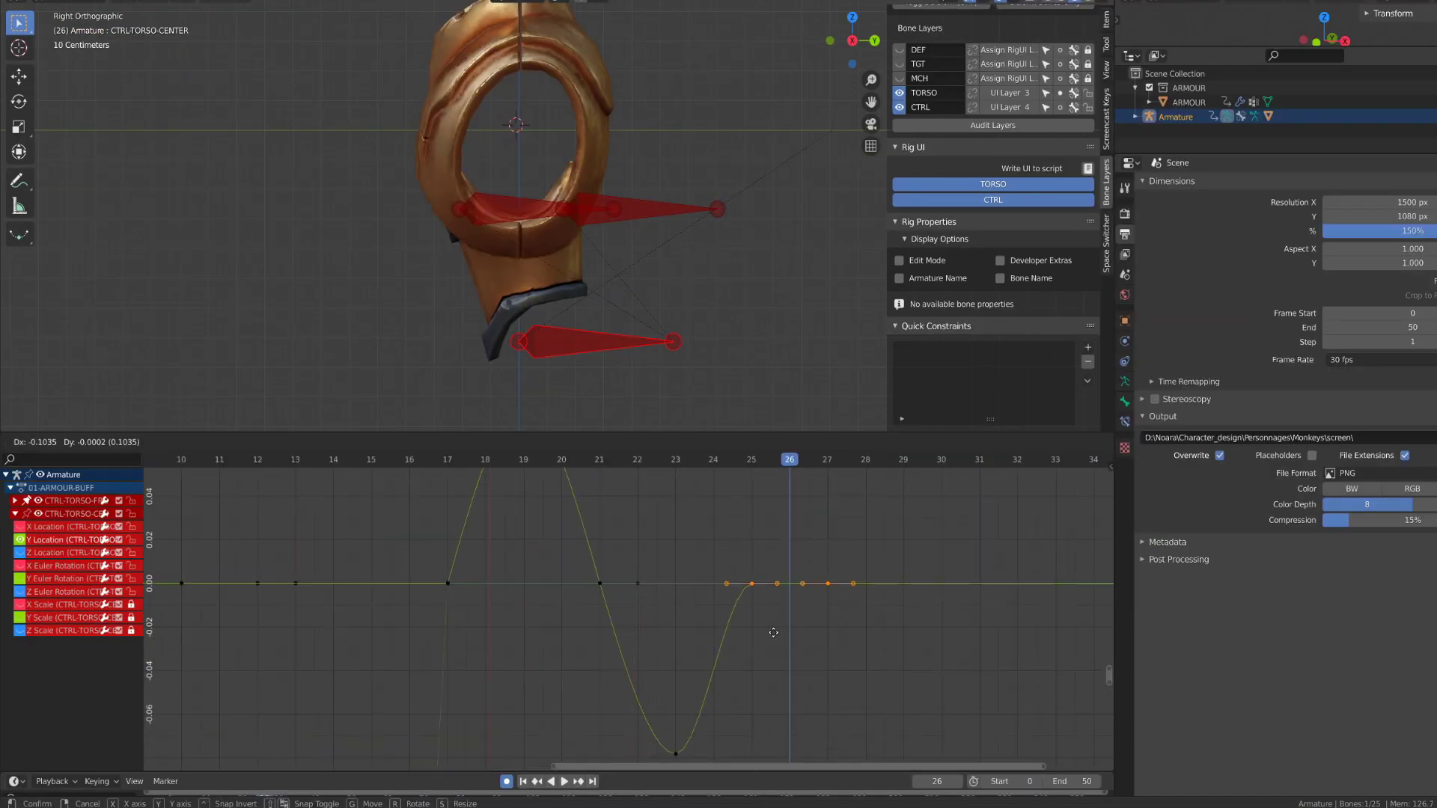
Move CTRL-TORSO-CENTER's settling Y Location keys to frames 29 and 31 and play the result.
click(927, 632)
click(468, 460)
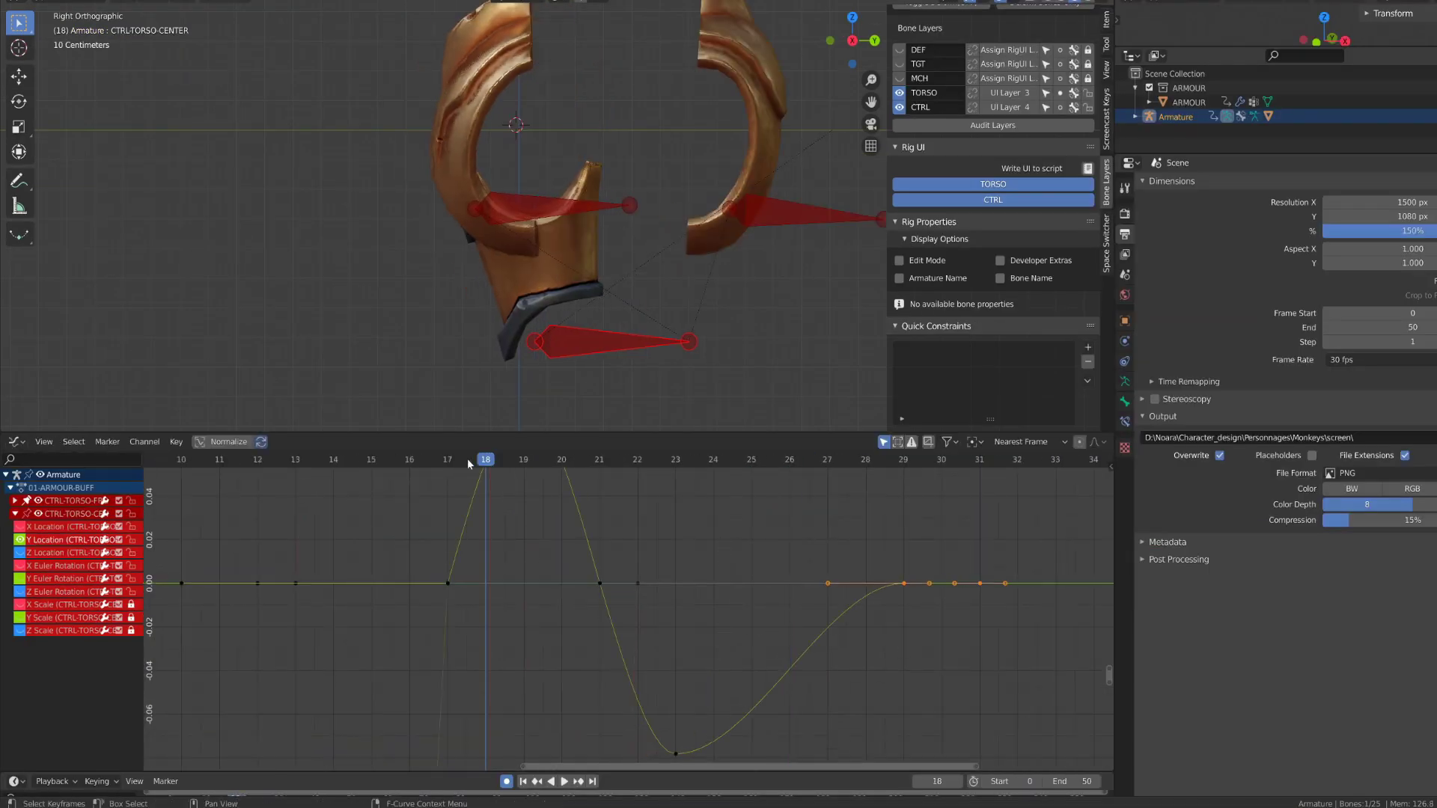
key(space)
scroll(515, 307, down, 10)
key(space)
Play the whole action from the start and check how the torso pieces snap together from the side and at an angle.
scroll(479, 591, down, 11)
click(273, 463)
key(space)
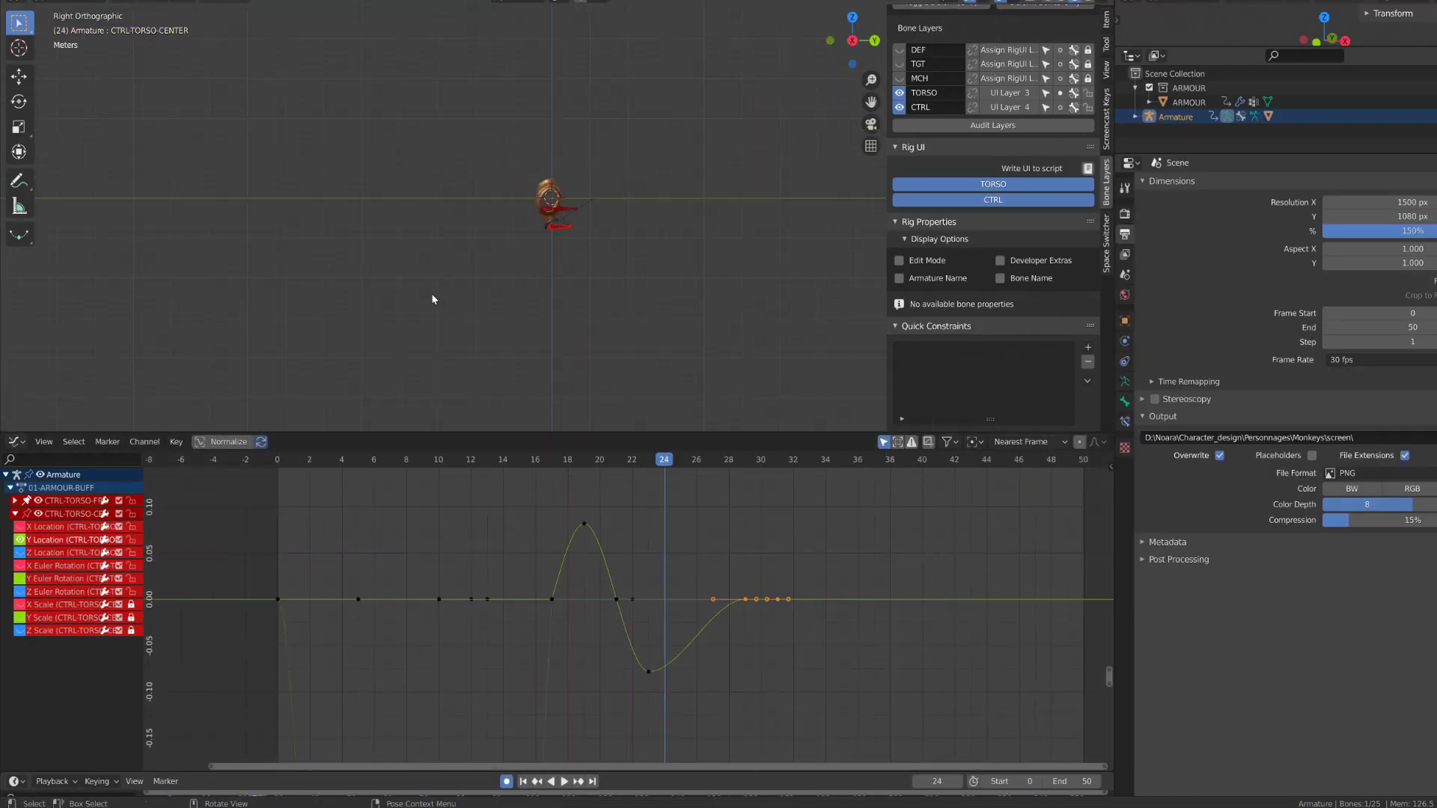
key(shift+Left)
key(space)
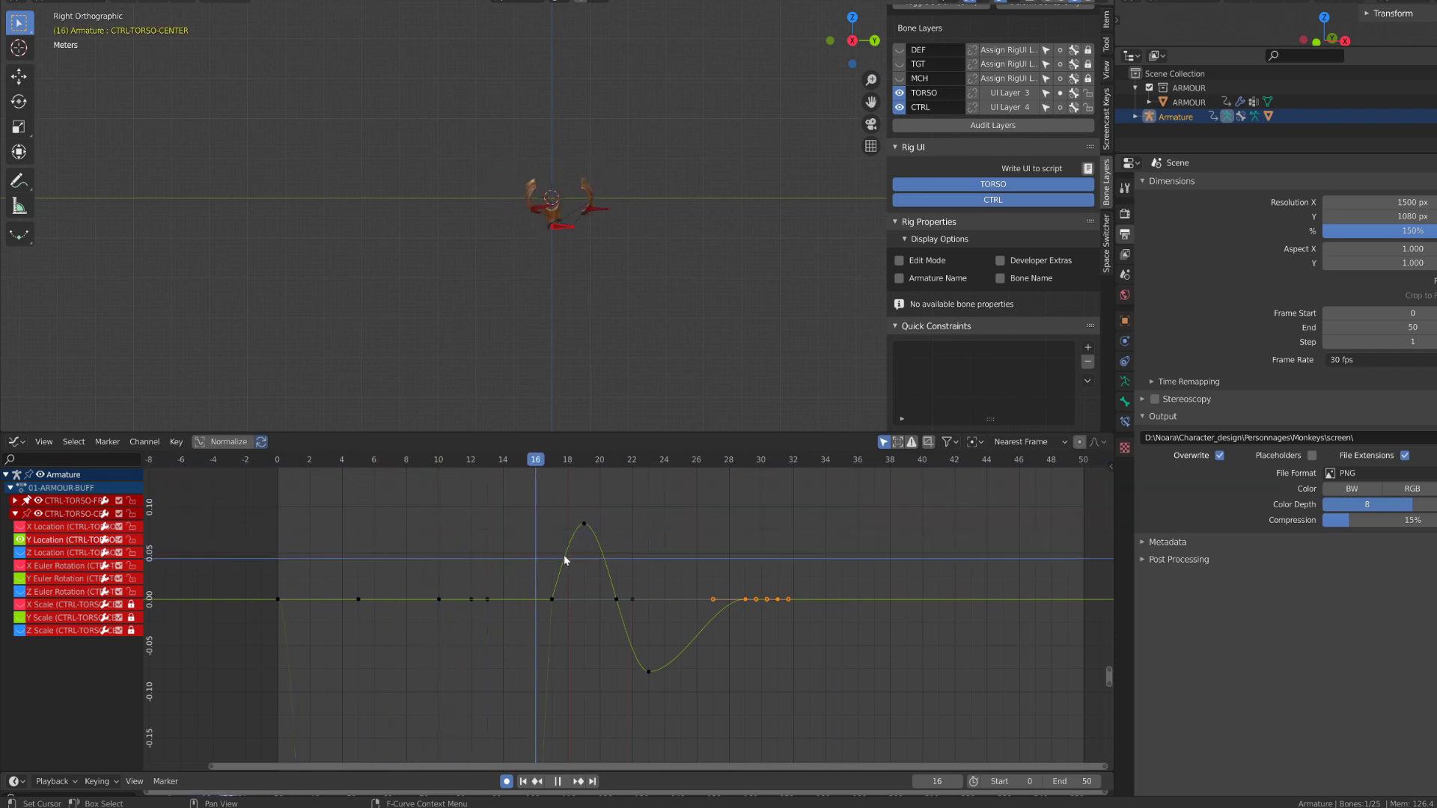
scroll(548, 258, up, 5)
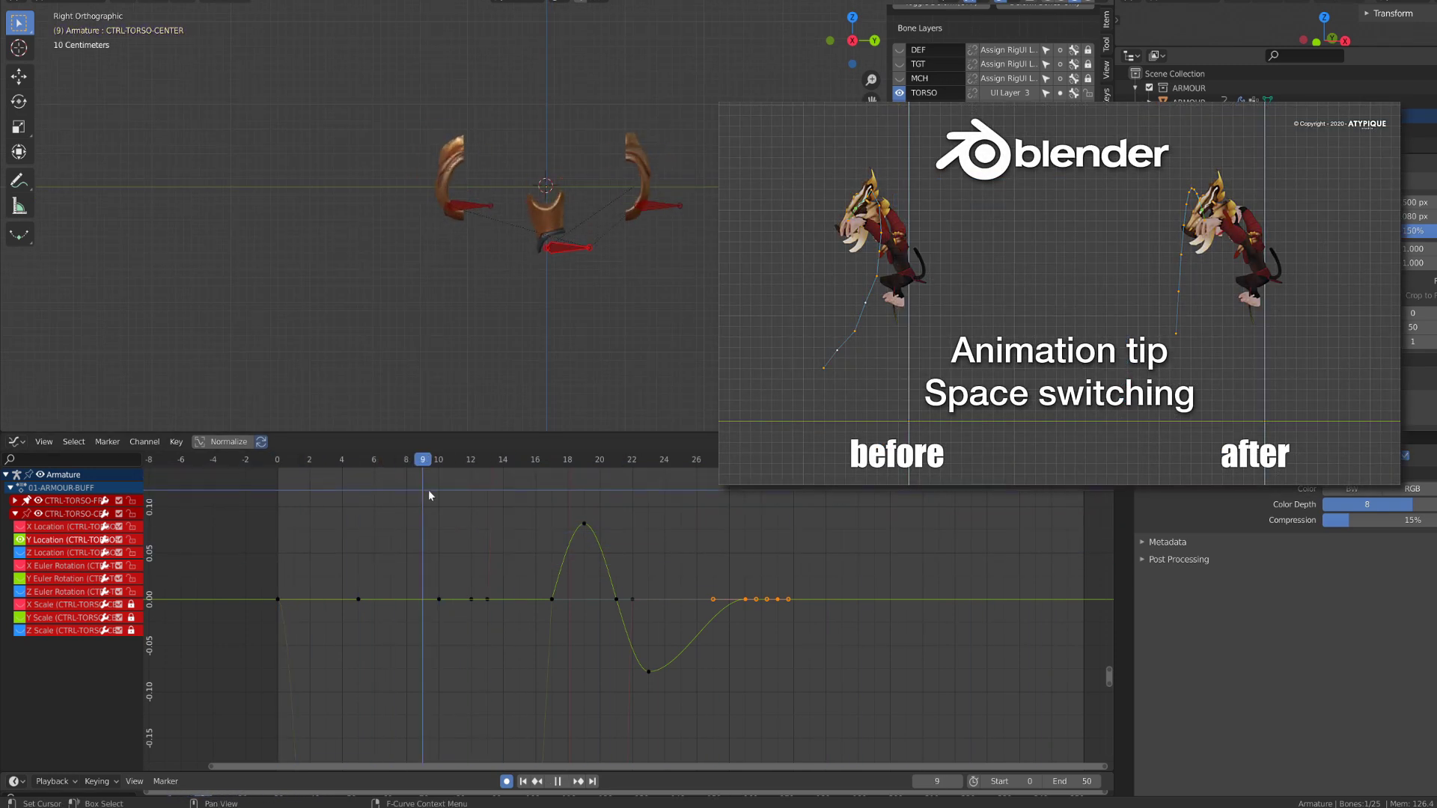
middle_drag(294, 267, 437, 276)
key(space)
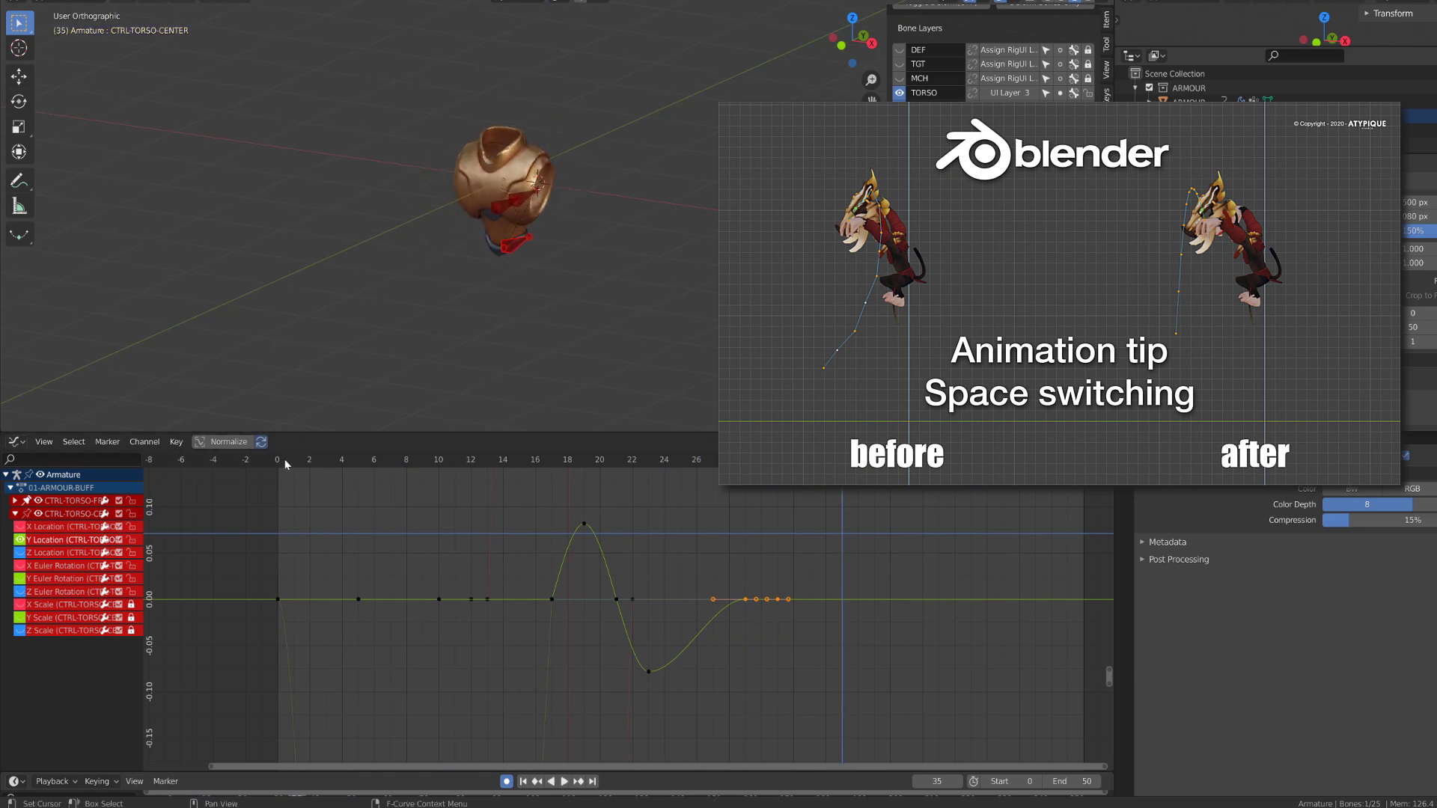
Go to frame 9 with CTRL-TORSO-FRONT selected and enlarge the 3D viewport in Right Orthographic view.
drag(286, 461, 423, 474)
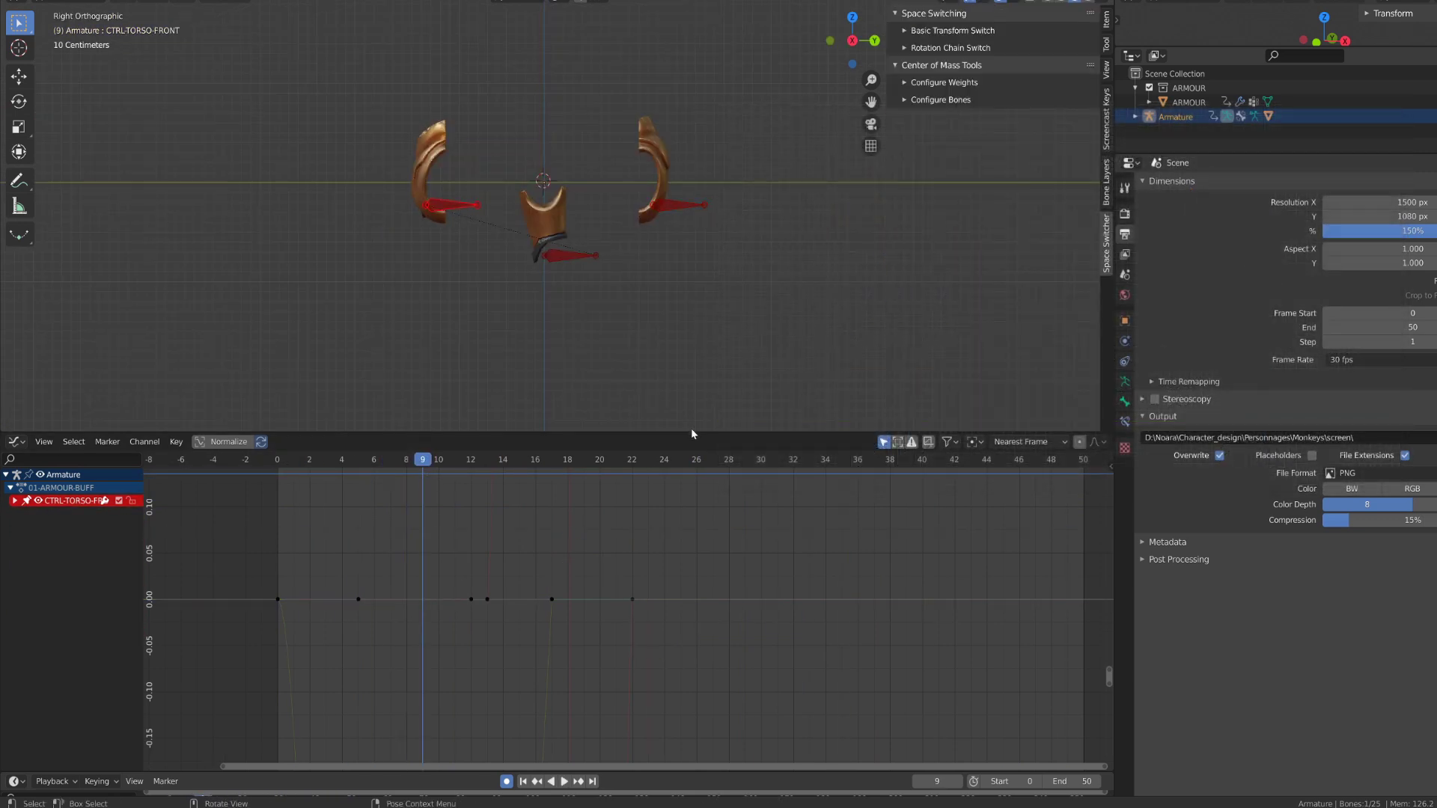
drag(687, 431, 684, 593)
scroll(494, 322, up, 3)
middle_drag(494, 322, 549, 365)
key(KP_3)
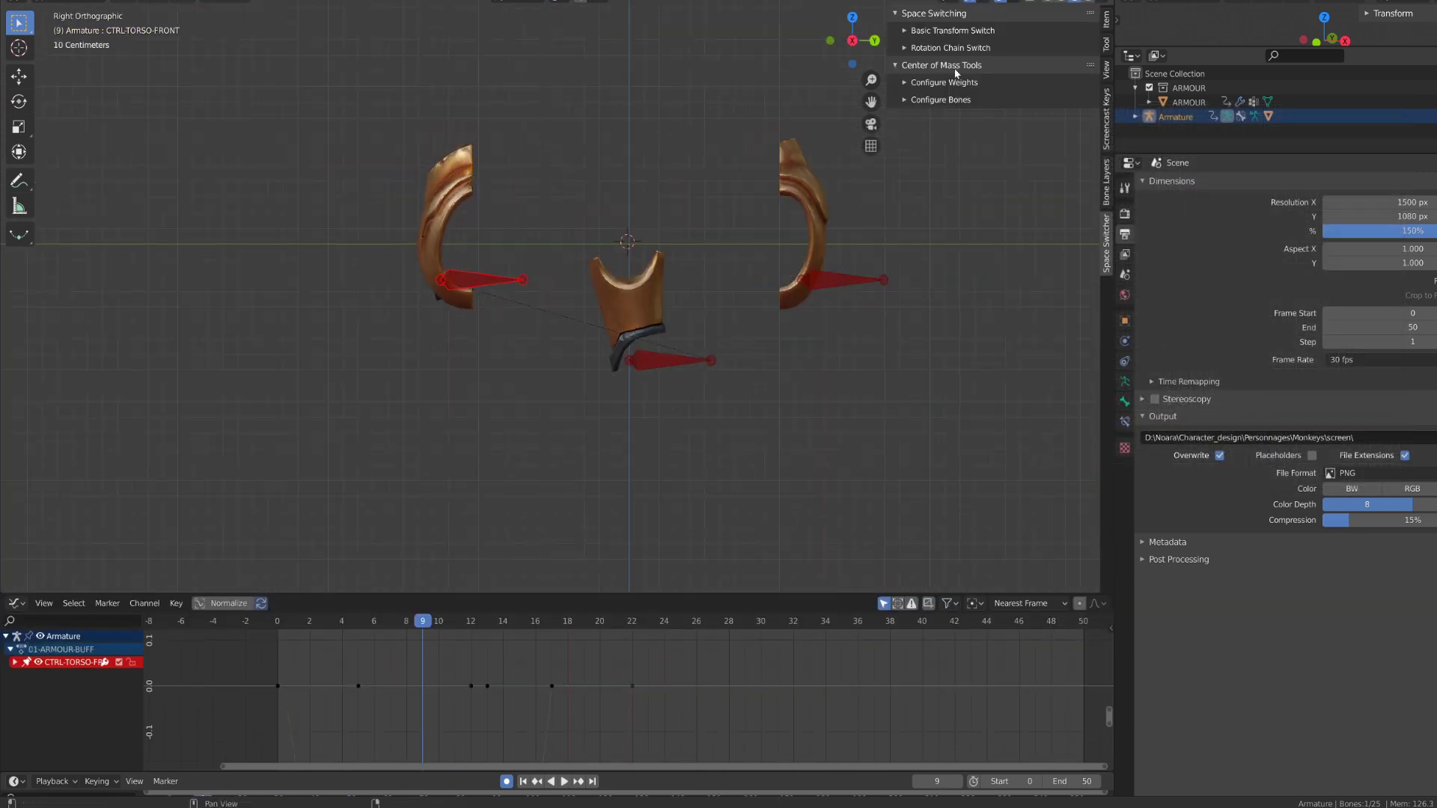
Bake CTRL-TORSO-FRONT to an empty with Basic Transform Switch, using Armature as the armature.
click(903, 33)
click(903, 34)
click(904, 34)
click(955, 53)
click(961, 71)
click(962, 71)
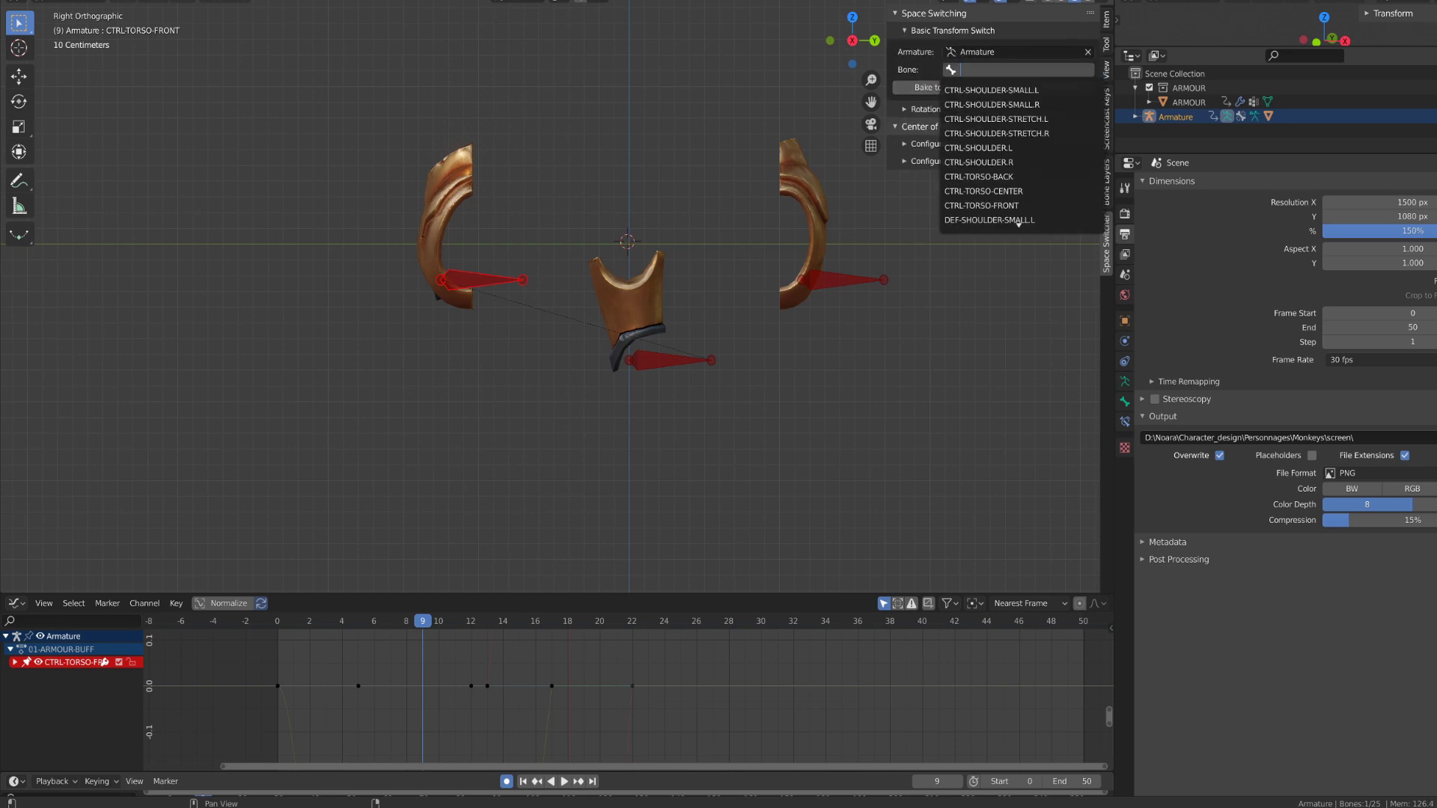
click(975, 90)
click(946, 88)
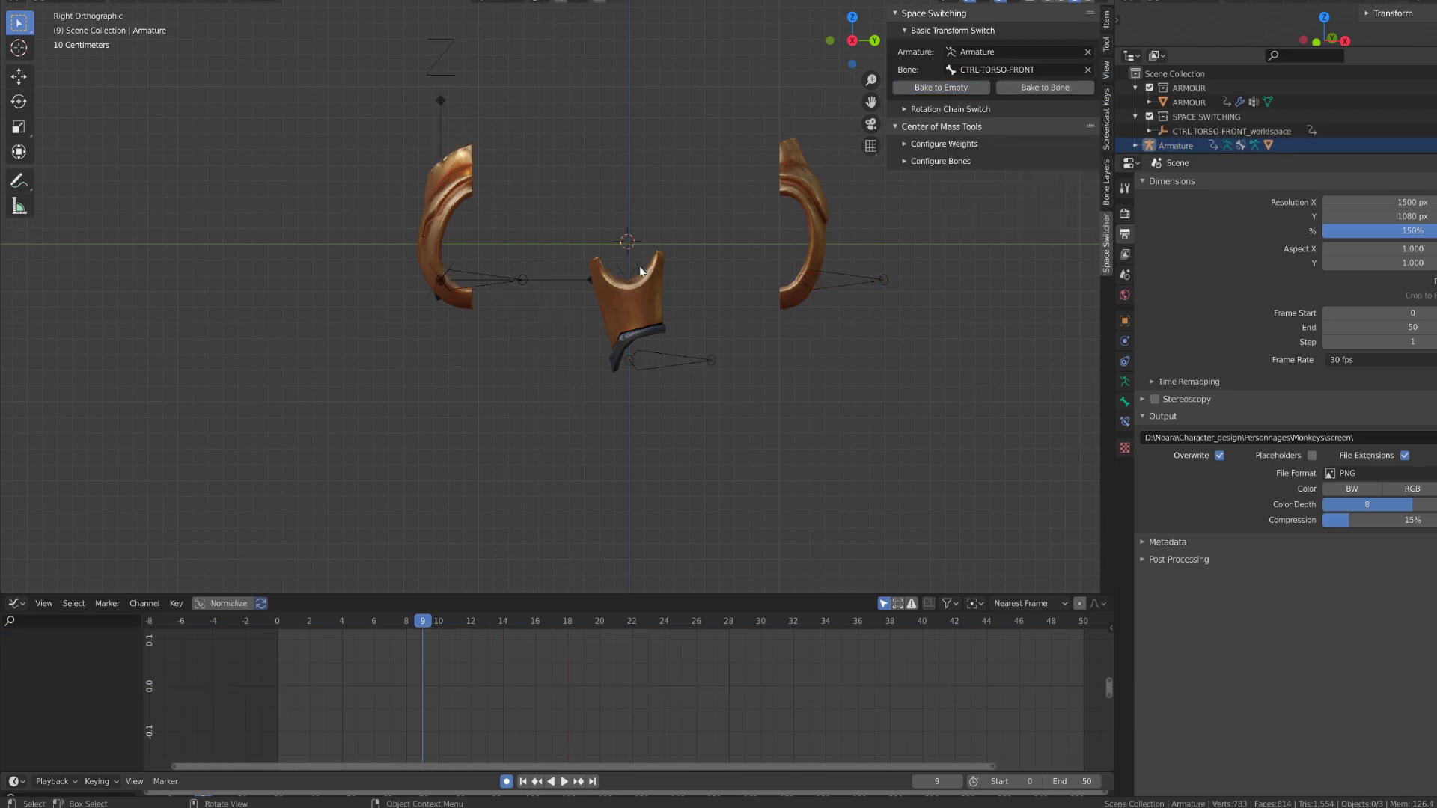
Select the CTRL-TORSO-FRONT_worldspace empty and delete its baked keys before frame 14.
click(441, 128)
ctrl+middle_drag(479, 652, 509, 711)
middle_drag(509, 700, 722, 664)
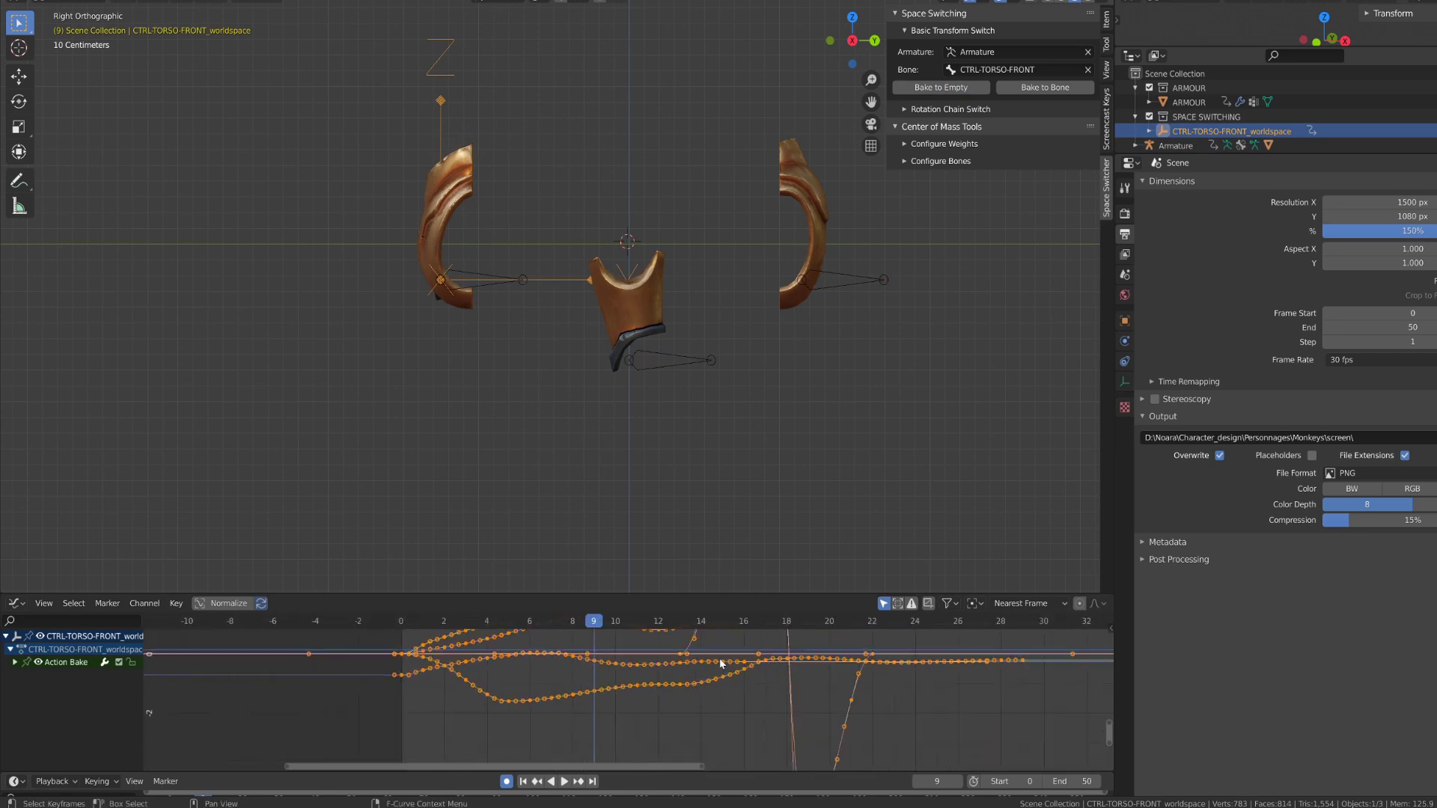
scroll(627, 667, up, 3)
drag(479, 625, 747, 645)
middle_drag(741, 662, 711, 749)
drag(627, 626, 615, 630)
scroll(749, 674, down, 8)
drag(289, 642, 680, 715)
key(Delete)
scroll(632, 696, up, 3)
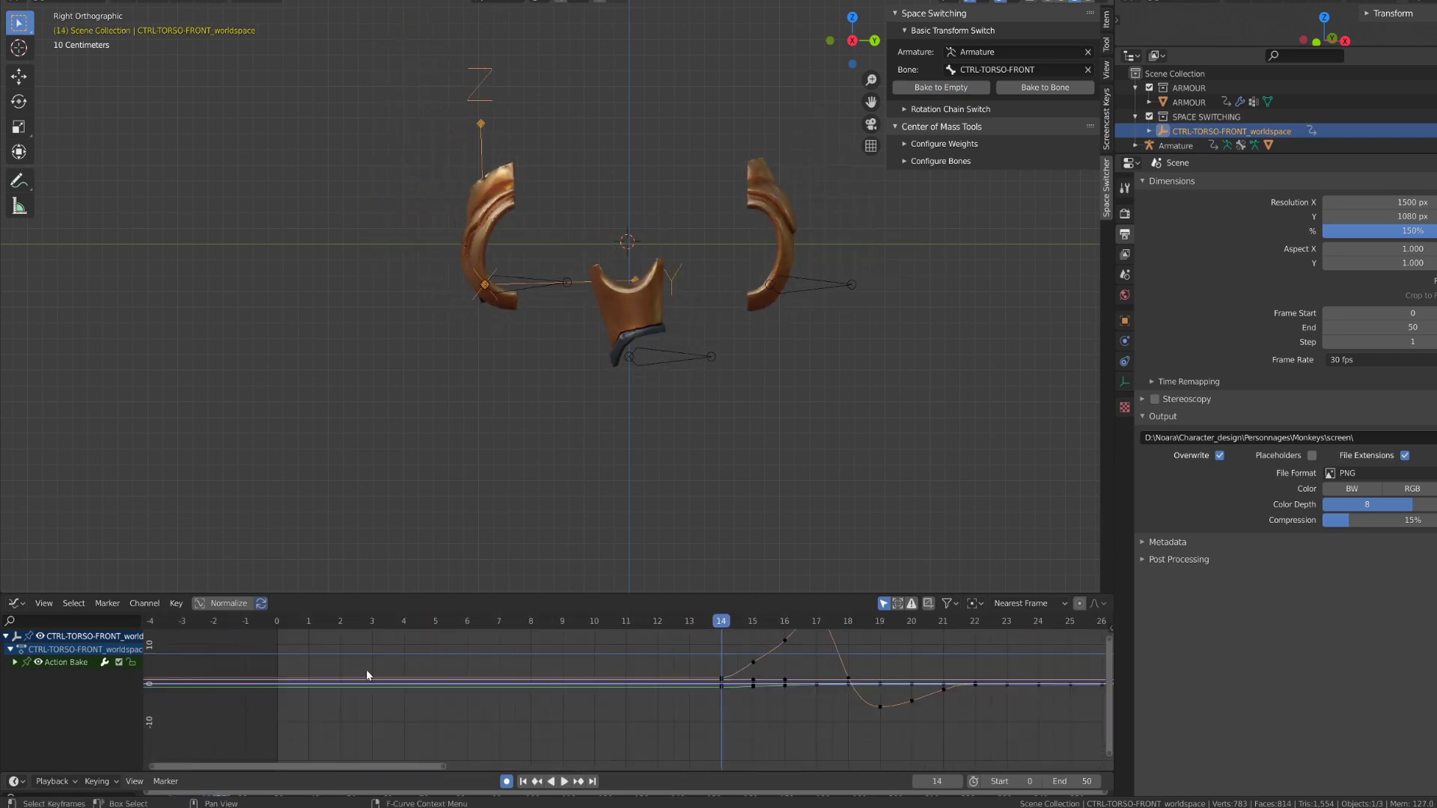
Expand the empty's Action Bake channels, isolate its Z Location and scale curves, and enlarge the Graph Editor.
click(15, 663)
scroll(45, 696, down, 1)
drag(20, 654, 20, 718)
ctrl+middle_drag(719, 730, 674, 636)
key(a)
drag(680, 594, 682, 464)
ctrl+middle_drag(632, 581, 804, 620)
drag(382, 494, 367, 495)
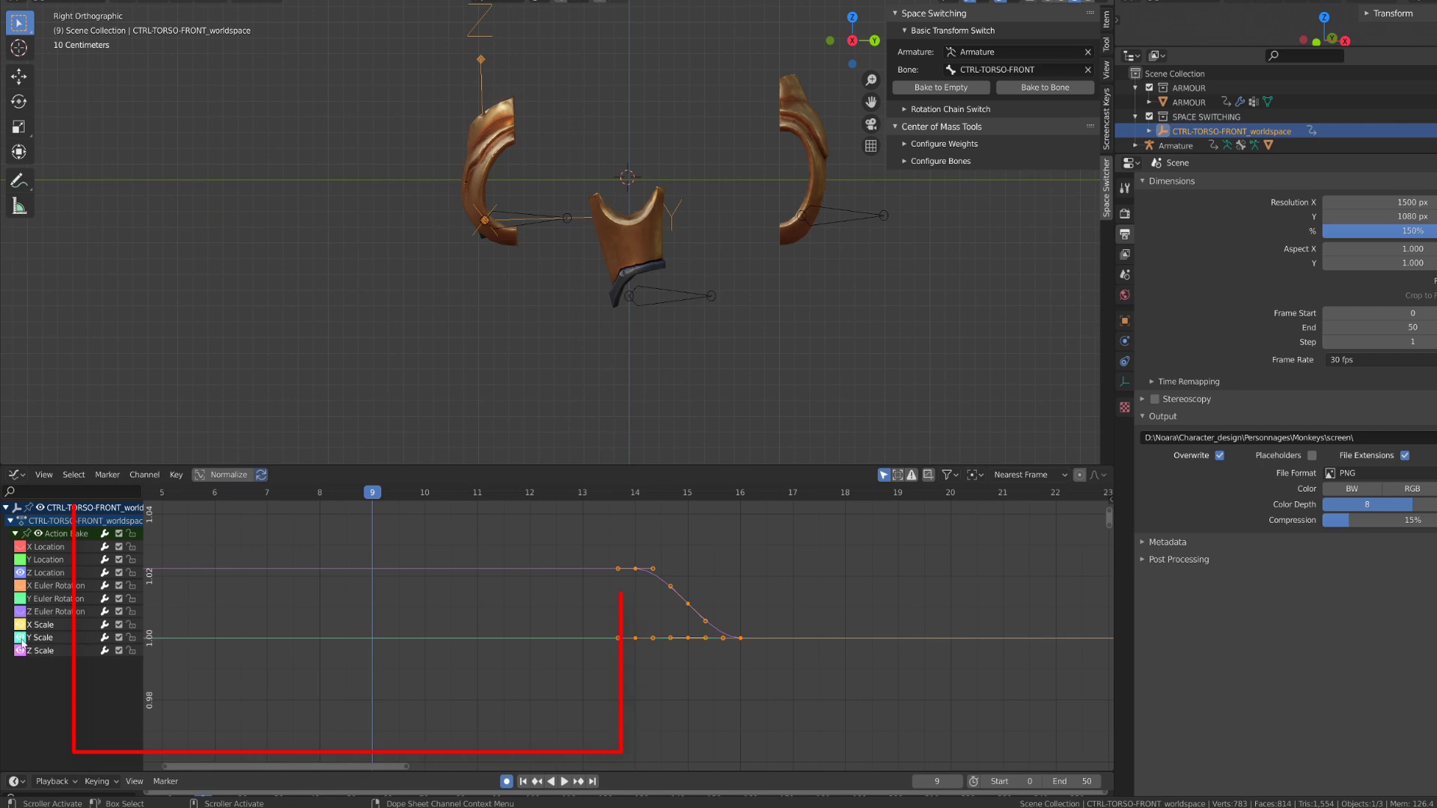
Hide the empty's X and Y Scale curves and place a Z Location key at frame 9.
drag(21, 639, 20, 625)
middle_drag(395, 580, 527, 516)
middle_drag(499, 726, 622, 651)
scroll(621, 651, down, 3)
key(g)
click(527, 308)
scroll(524, 693, up, 1)
drag(523, 496, 576, 510)
scroll(497, 730, up, 4)
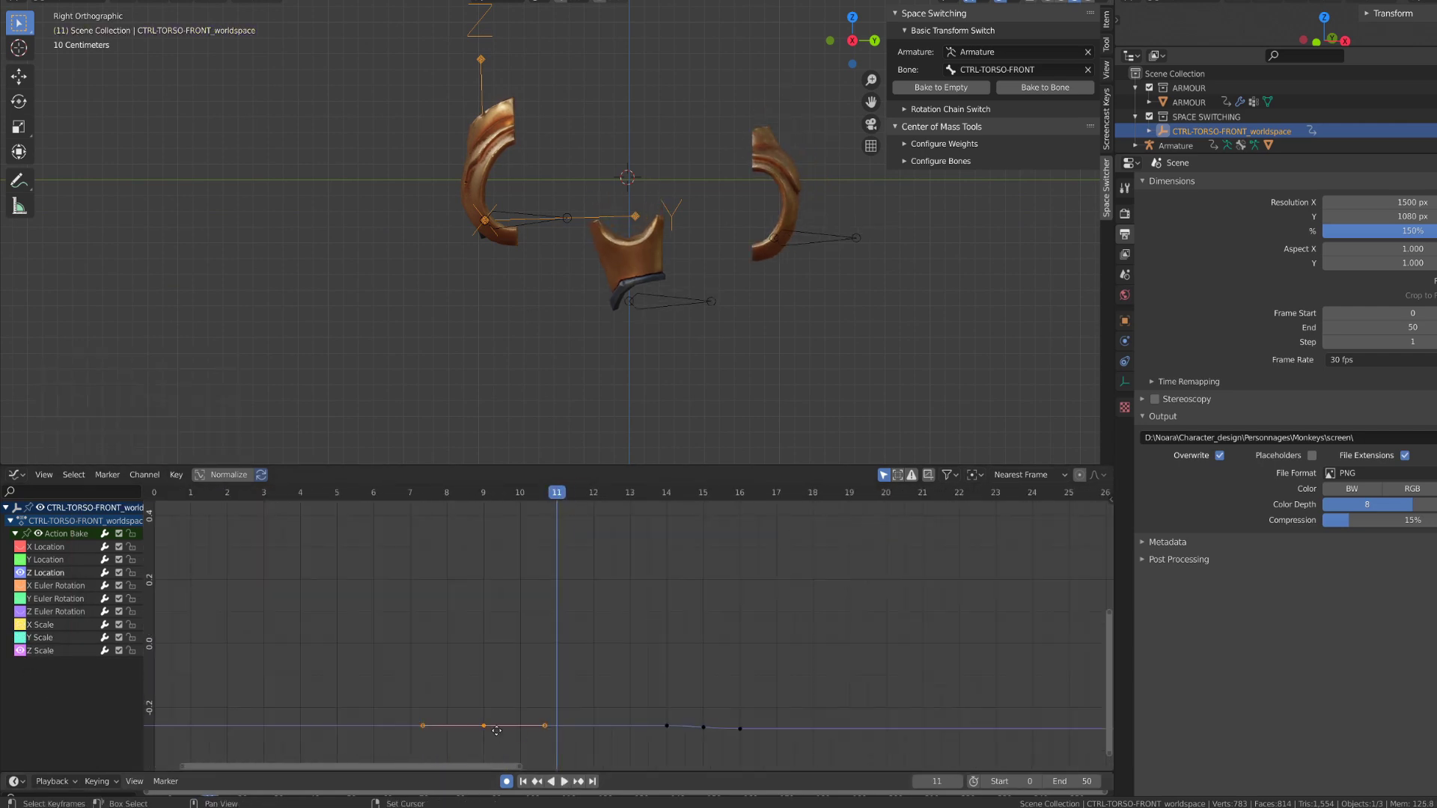
Change the handle type of the empty's frame 9 Z Location key and add a raised key at frame 11.
key(v)
key(v)
click(550, 694)
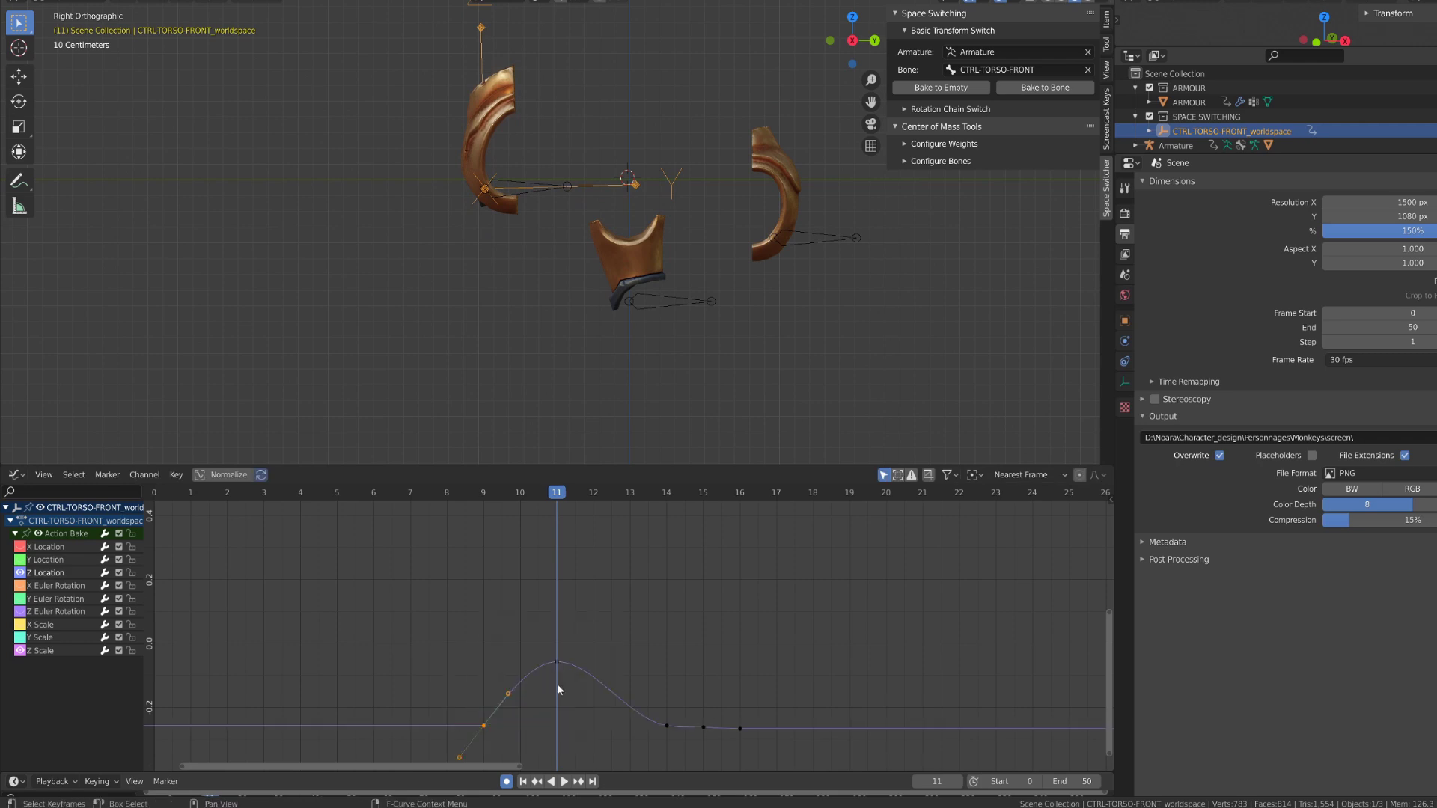
middle_drag(559, 687, 533, 654)
Retime the empty's Z Location keys so the peak sits at frame 9, with a dip at frame 13.
drag(549, 495, 424, 518)
key(g)
click(620, 729)
drag(434, 598, 570, 719)
key(g)
click(495, 719)
Move the empty's starting Z Location key back to frame 5 and play the result.
click(459, 629)
drag(422, 497, 458, 529)
key(g)
click(385, 692)
key(g)
click(312, 692)
key(space)
Raise the empty's frame 9 Z Location peak to slightly above zero and play the jump.
key(g)
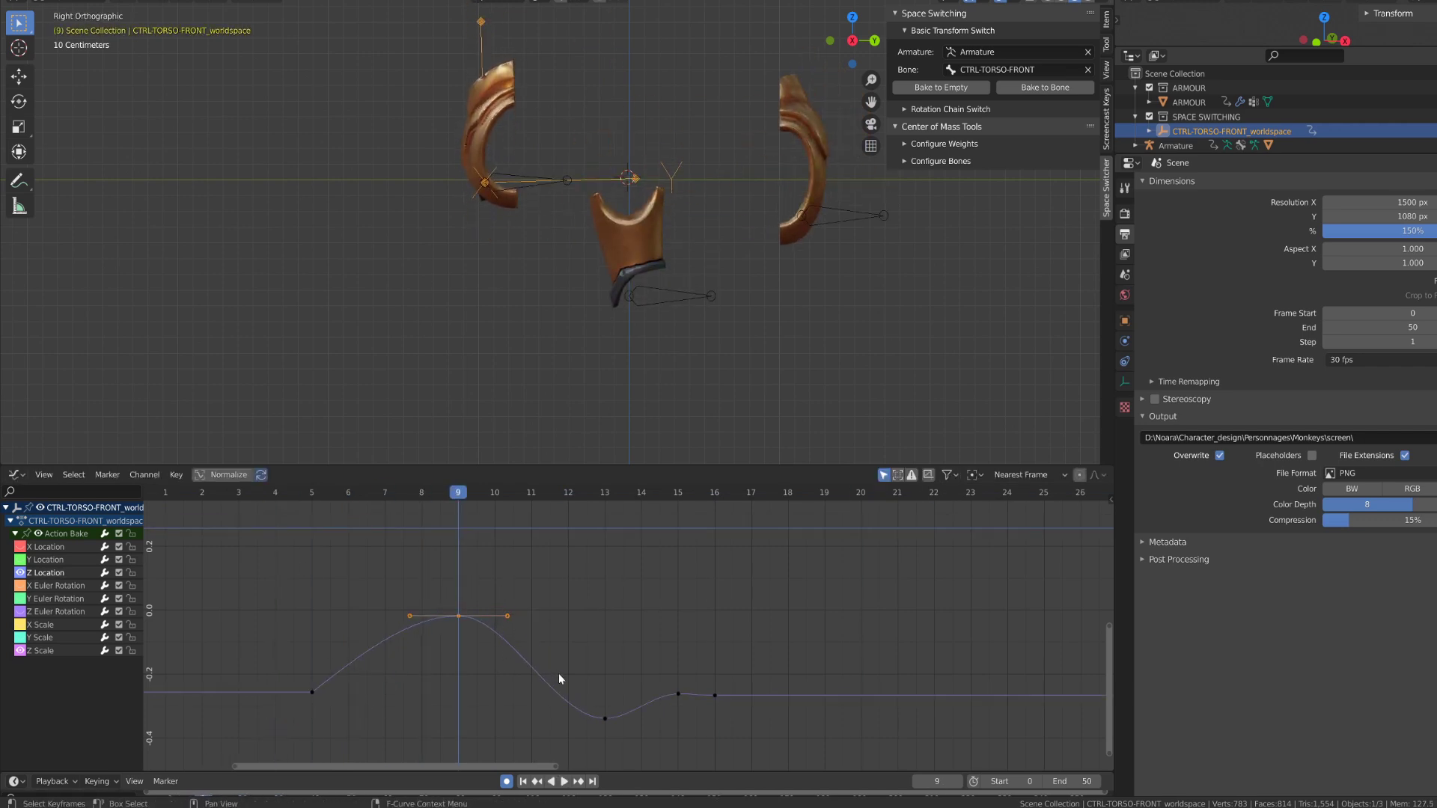
click(605, 719)
key(space)
key(space)
click(458, 616)
key(g)
click(497, 616)
scroll(496, 617, down, 5)
key(space)
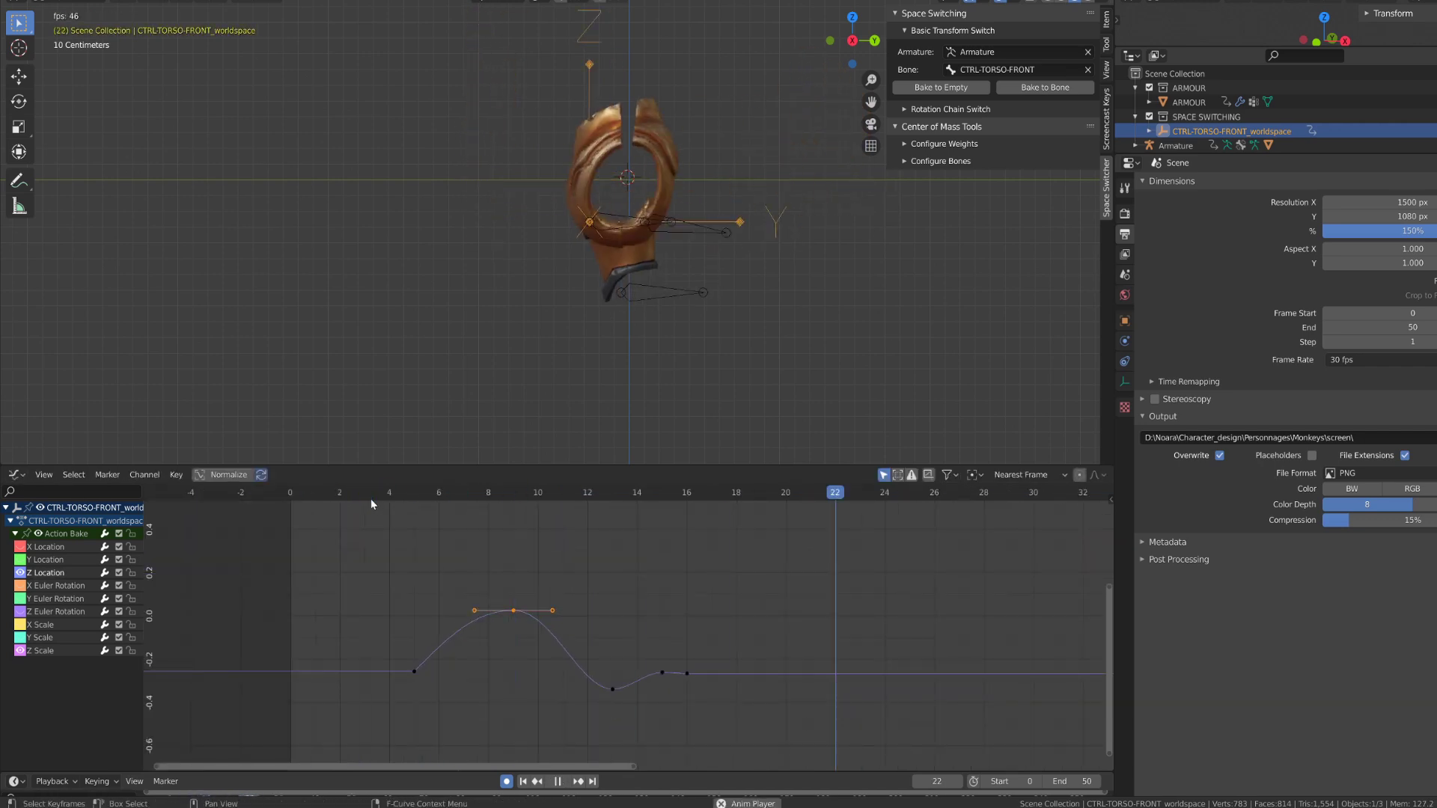
key(space)
Raise the empty's frame 15 Z Location key slightly and move the closing key to frame 18.
drag(370, 499, 666, 625)
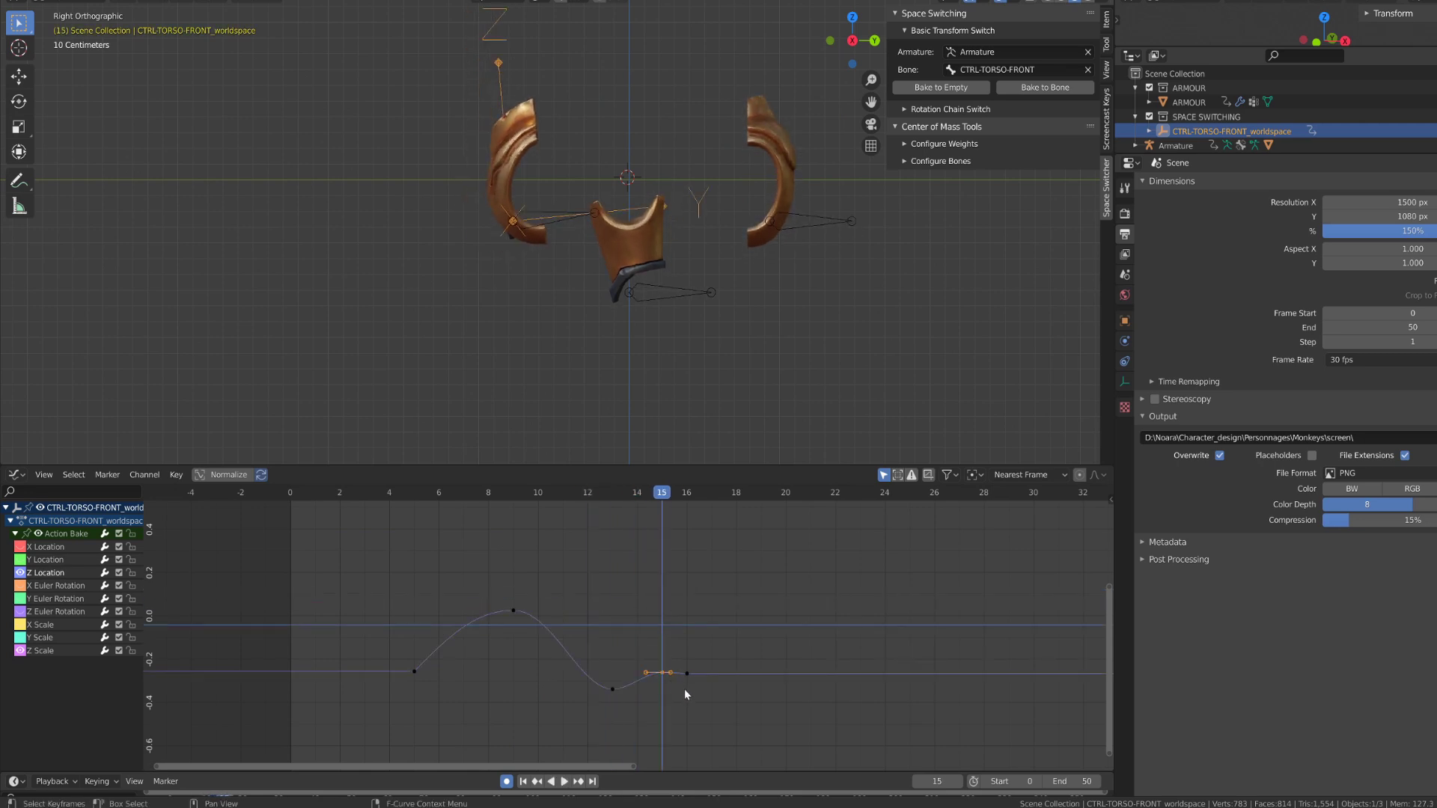
key(space)
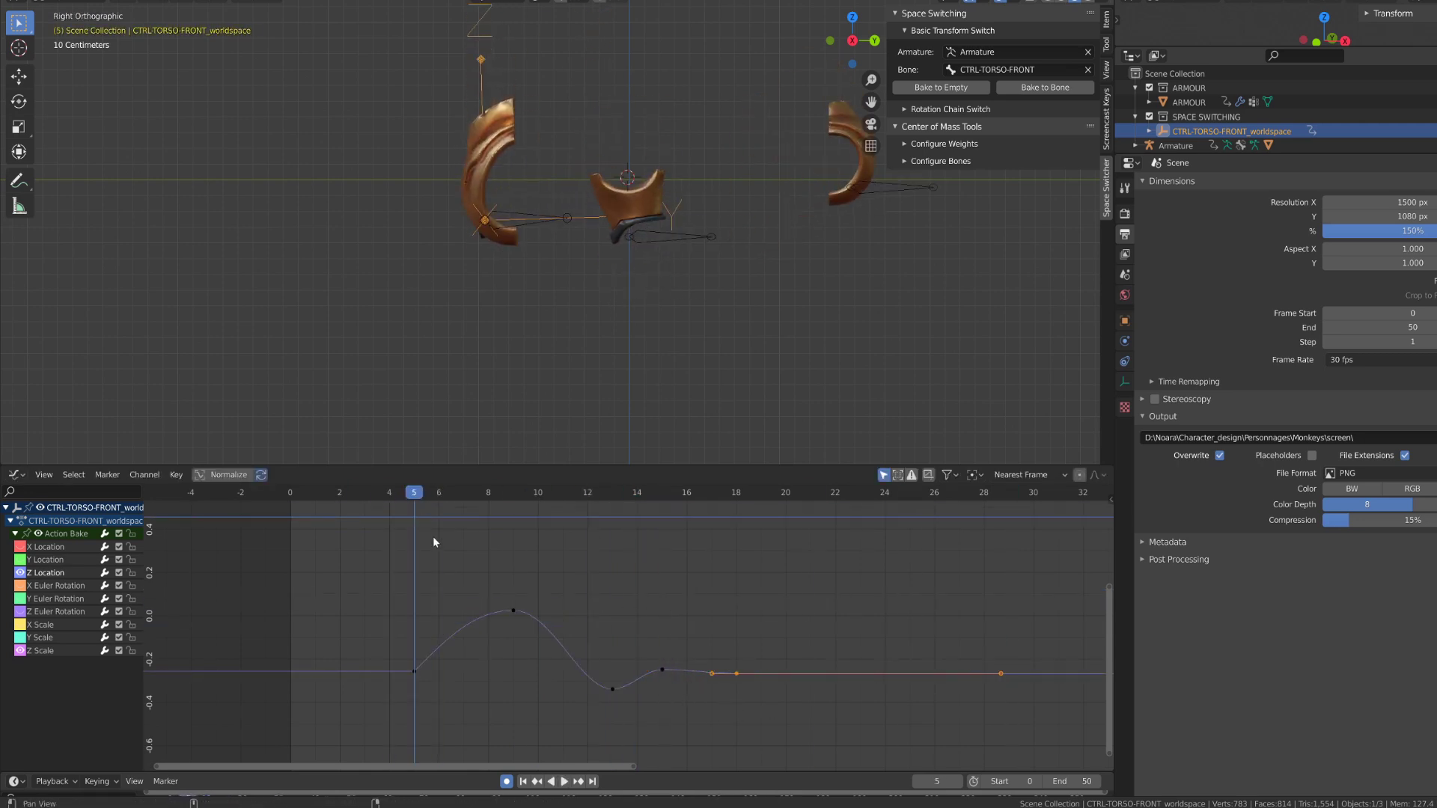
key(Home)
Show the empty's scale curves and duplicate their frame 9 keys to frames 5 and 4.
drag(439, 524, 563, 574)
key(shift+d)
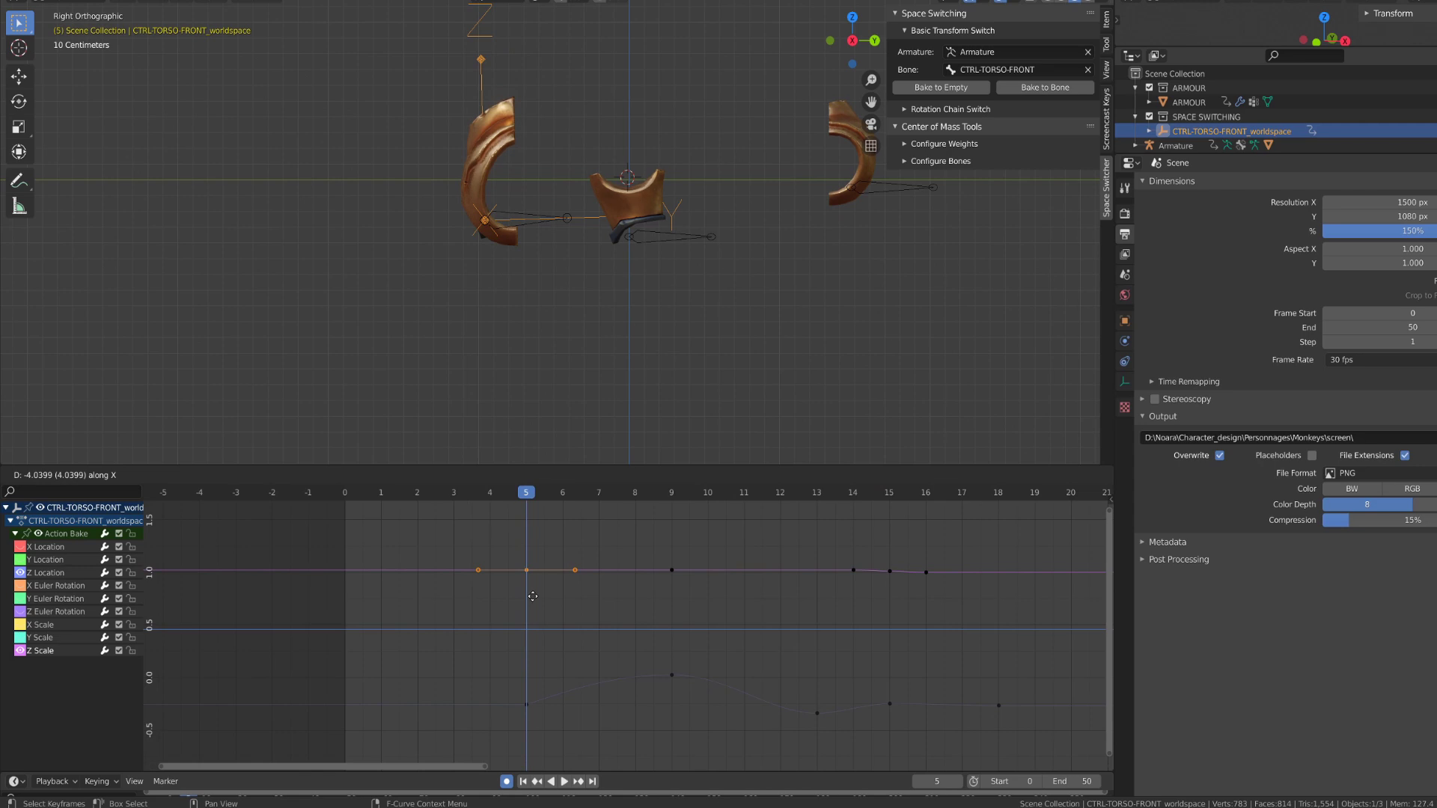
middle_drag(592, 617, 673, 595)
key(shift+d)
click(636, 593)
click(574, 493)
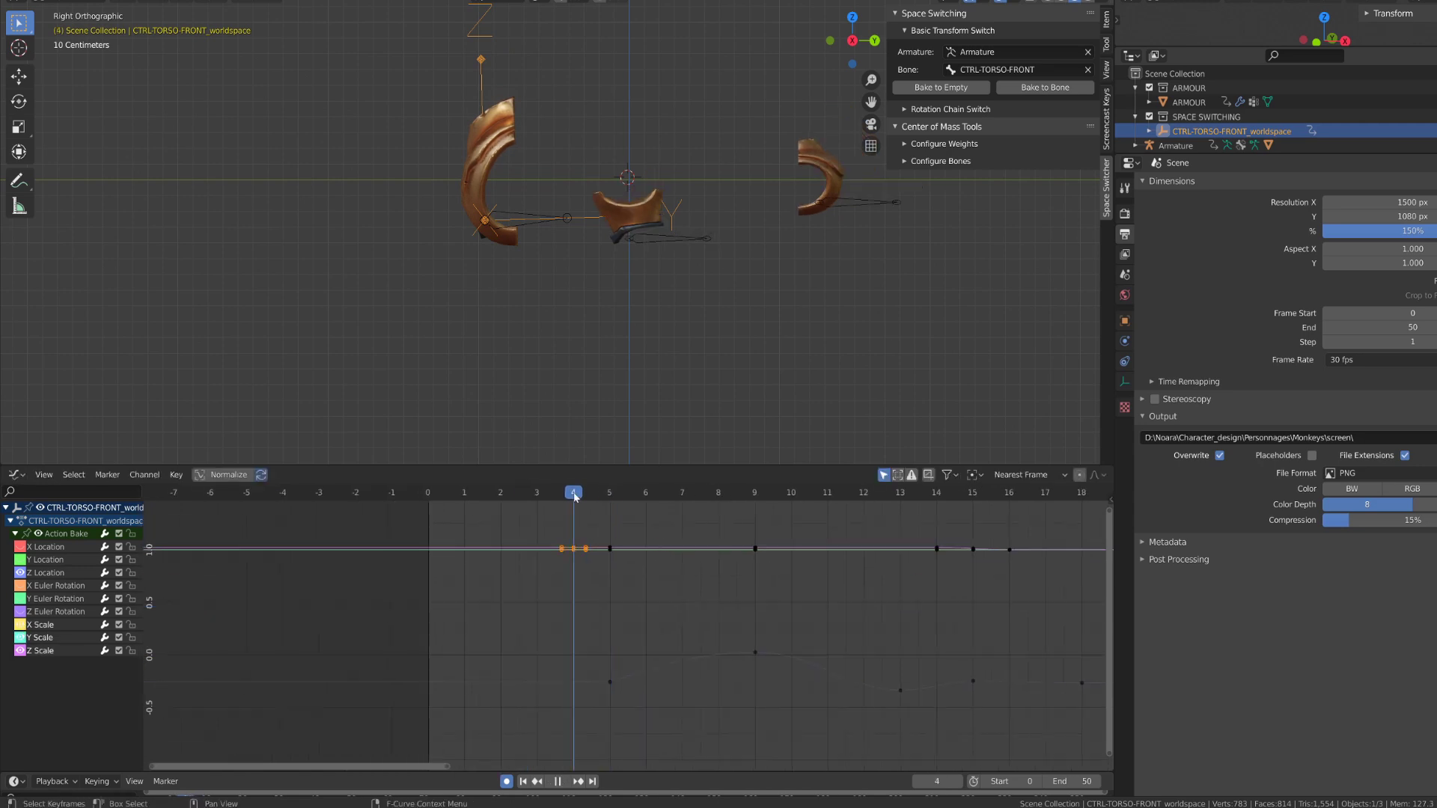
Lower the empty's frame 4 scale keys to 0 and open the Graph Editor's sidebar.
key(g)
click(577, 711)
key(n)
scroll(646, 604, up, 8)
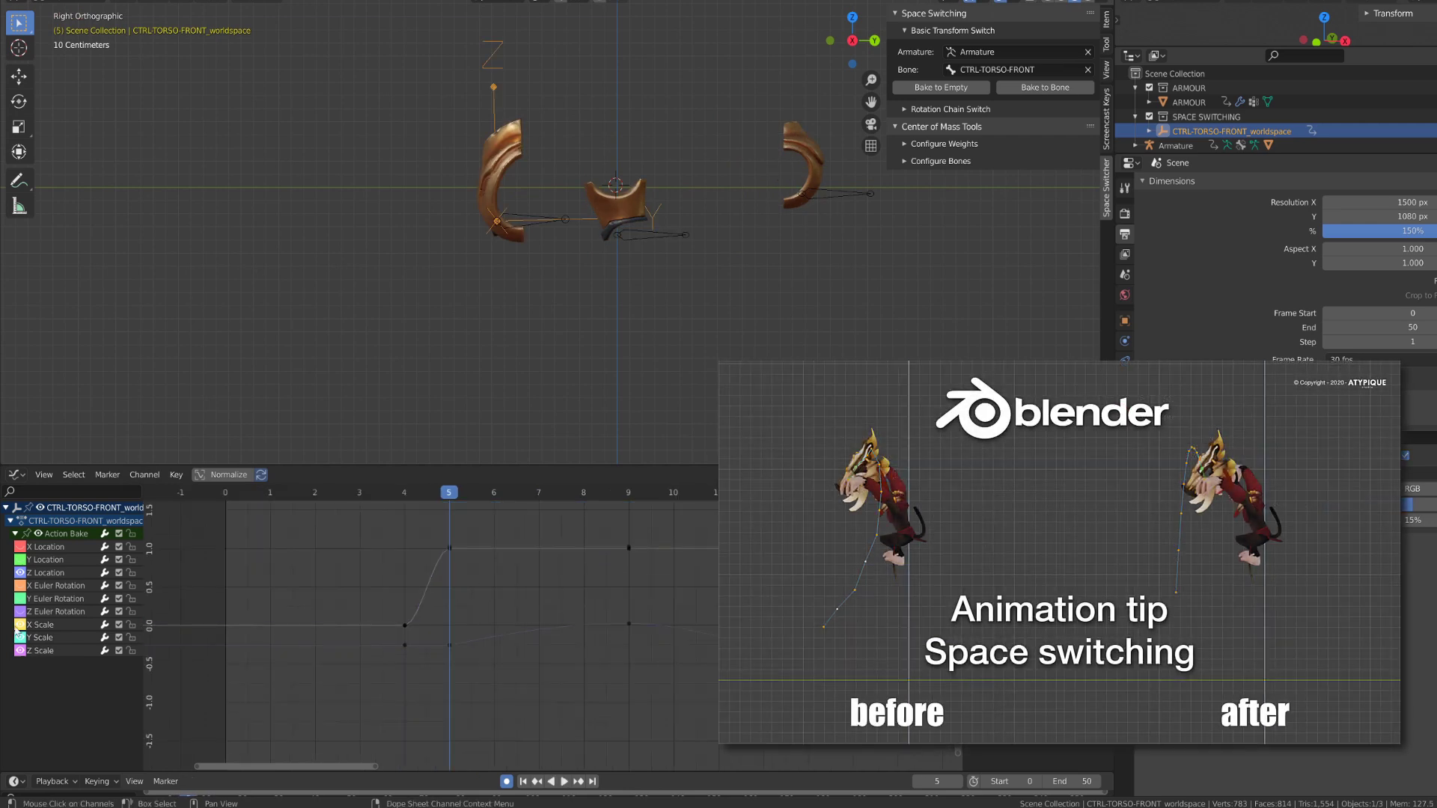
Shape the empty's scale curves to about 0.3 at frame 5, 1.25 at frame 10, 0.7 at frame 15 and 1 at frame 18.
scroll(414, 553, up, 2)
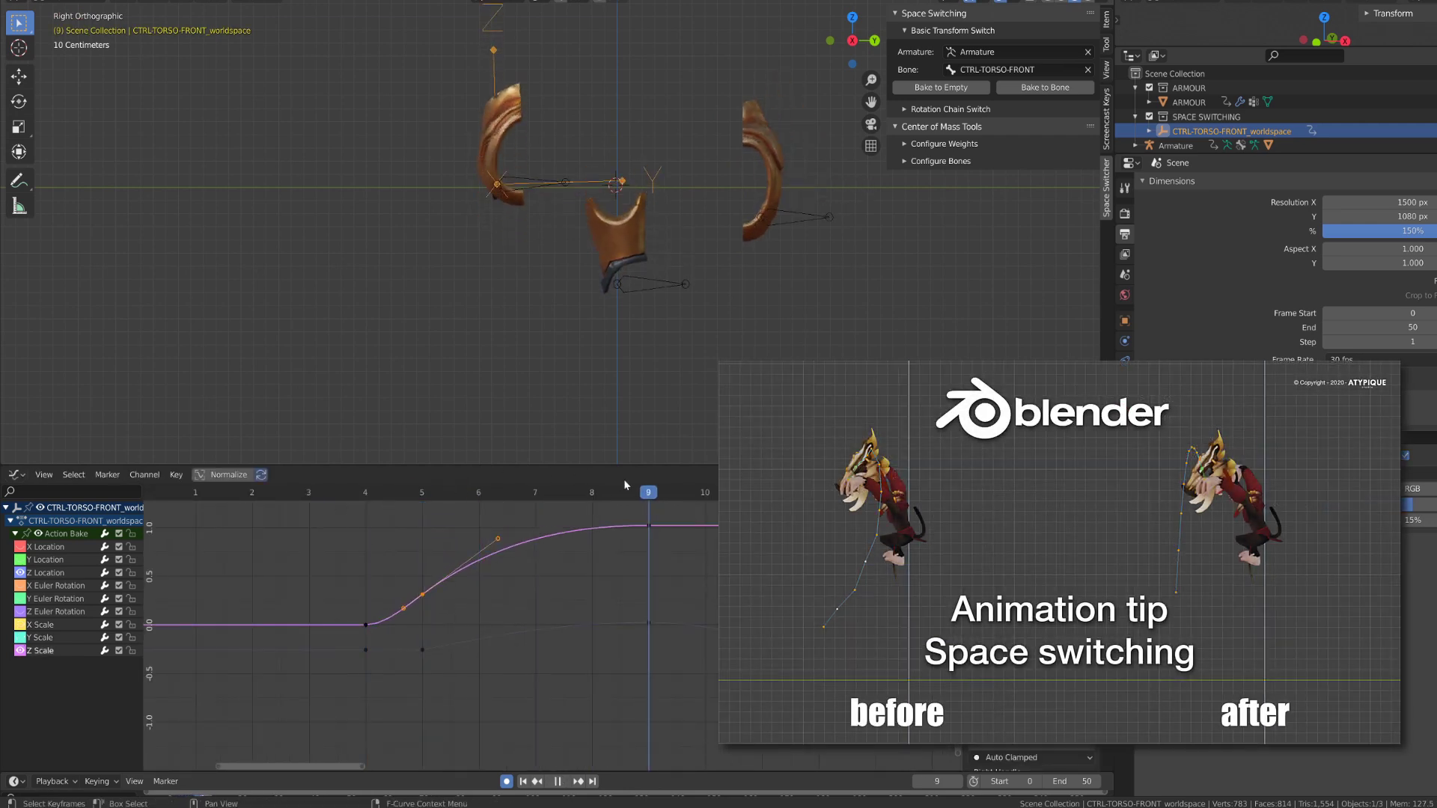
key(space)
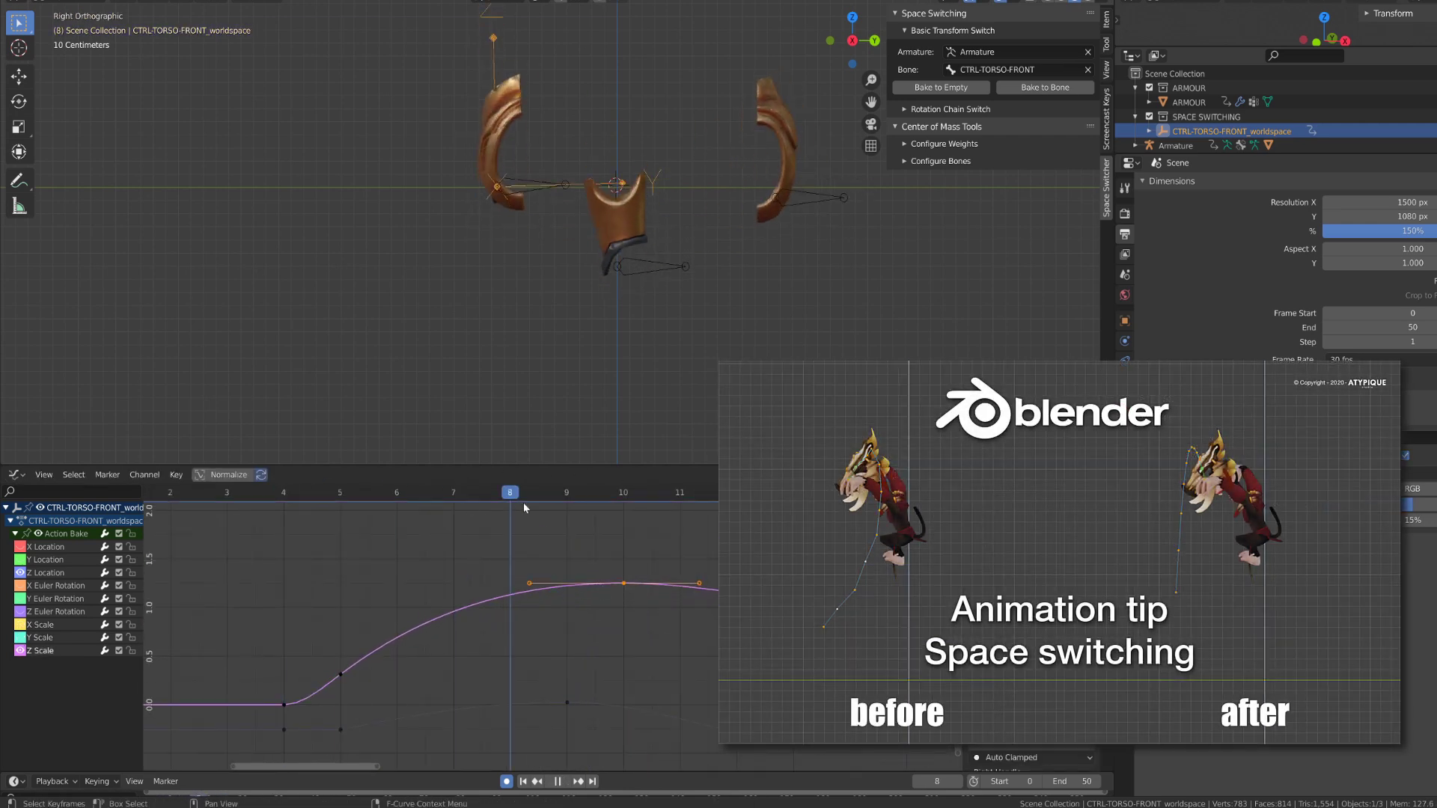
drag(716, 580, 661, 575)
key(Right)
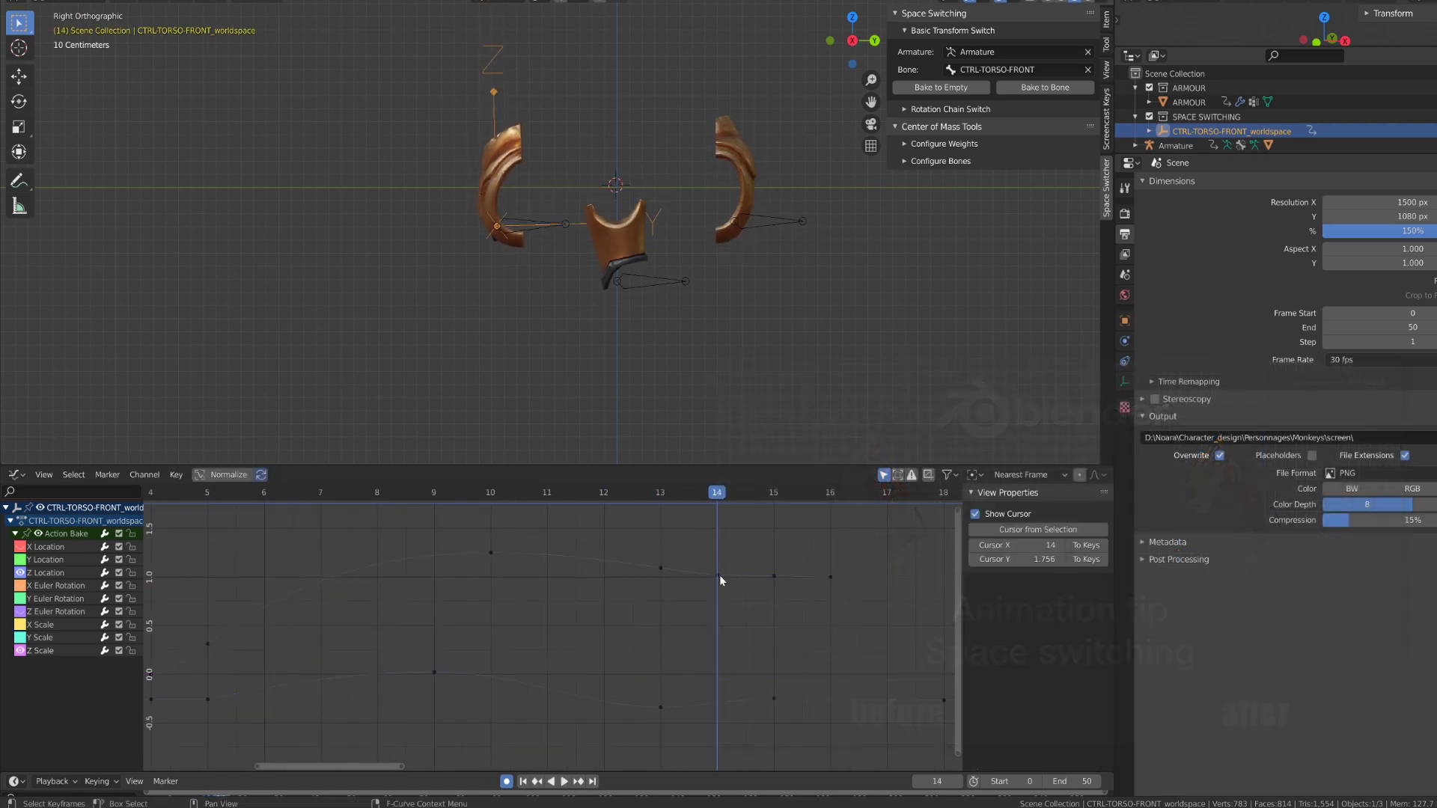
drag(775, 578, 771, 589)
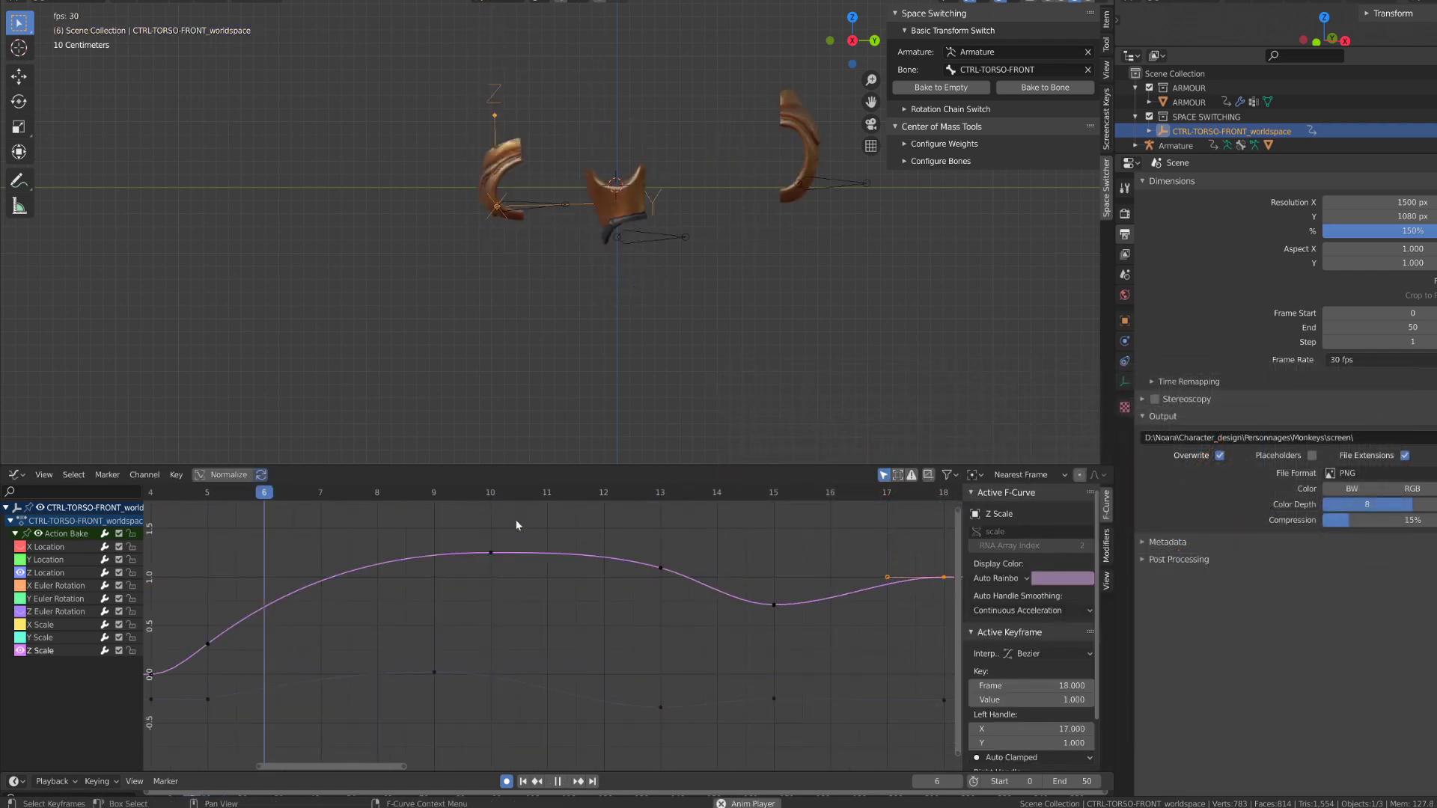
Examine the torso's appearing and closing motion from several angles and at different frames.
middle_drag(411, 315, 464, 324)
middle_drag(653, 363, 639, 307)
scroll(532, 542, down, 5)
scroll(500, 360, down, 5)
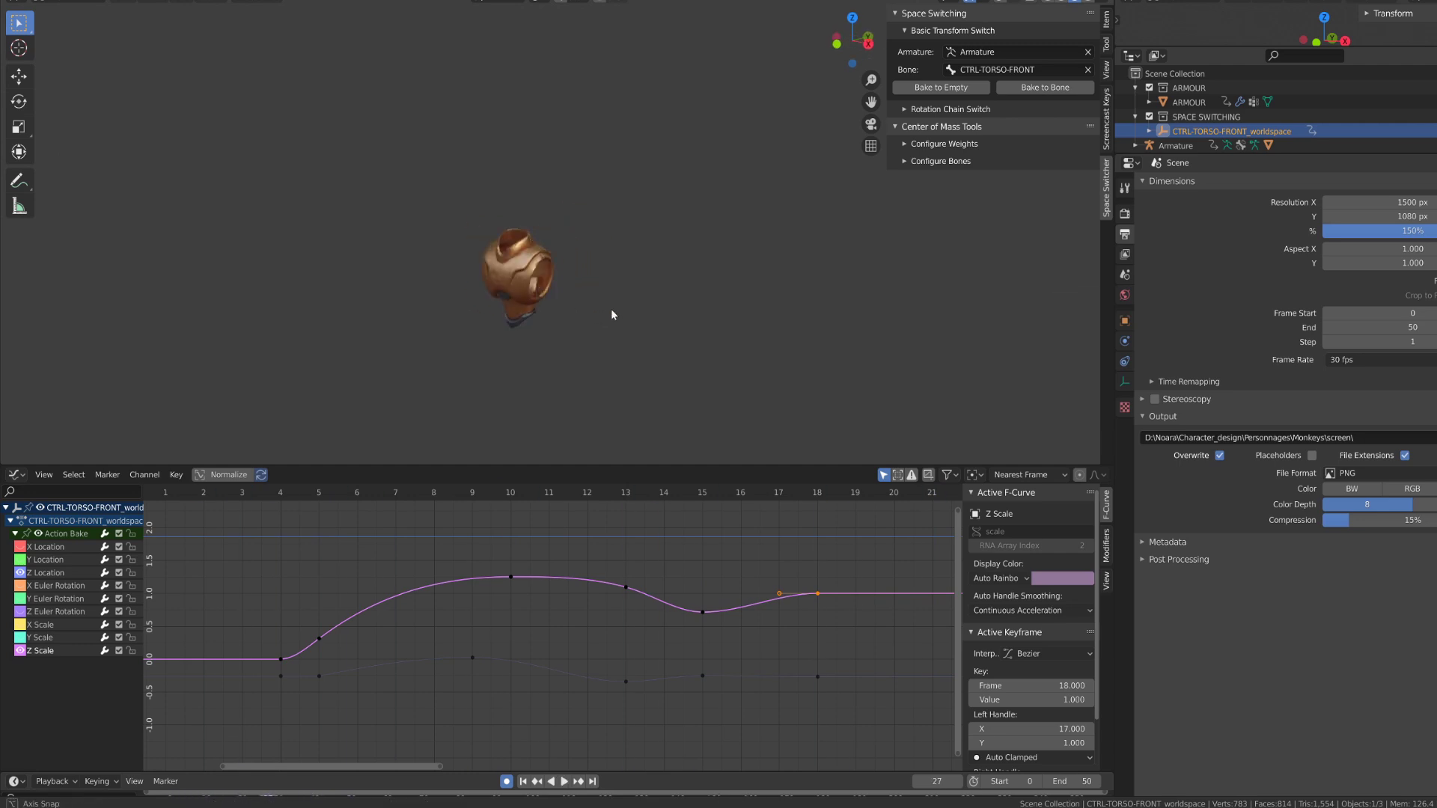
alt+middle_drag(611, 315, 569, 329)
scroll(641, 678, down, 9)
click(319, 487)
click(999, 2)
middle_drag(674, 262, 717, 279)
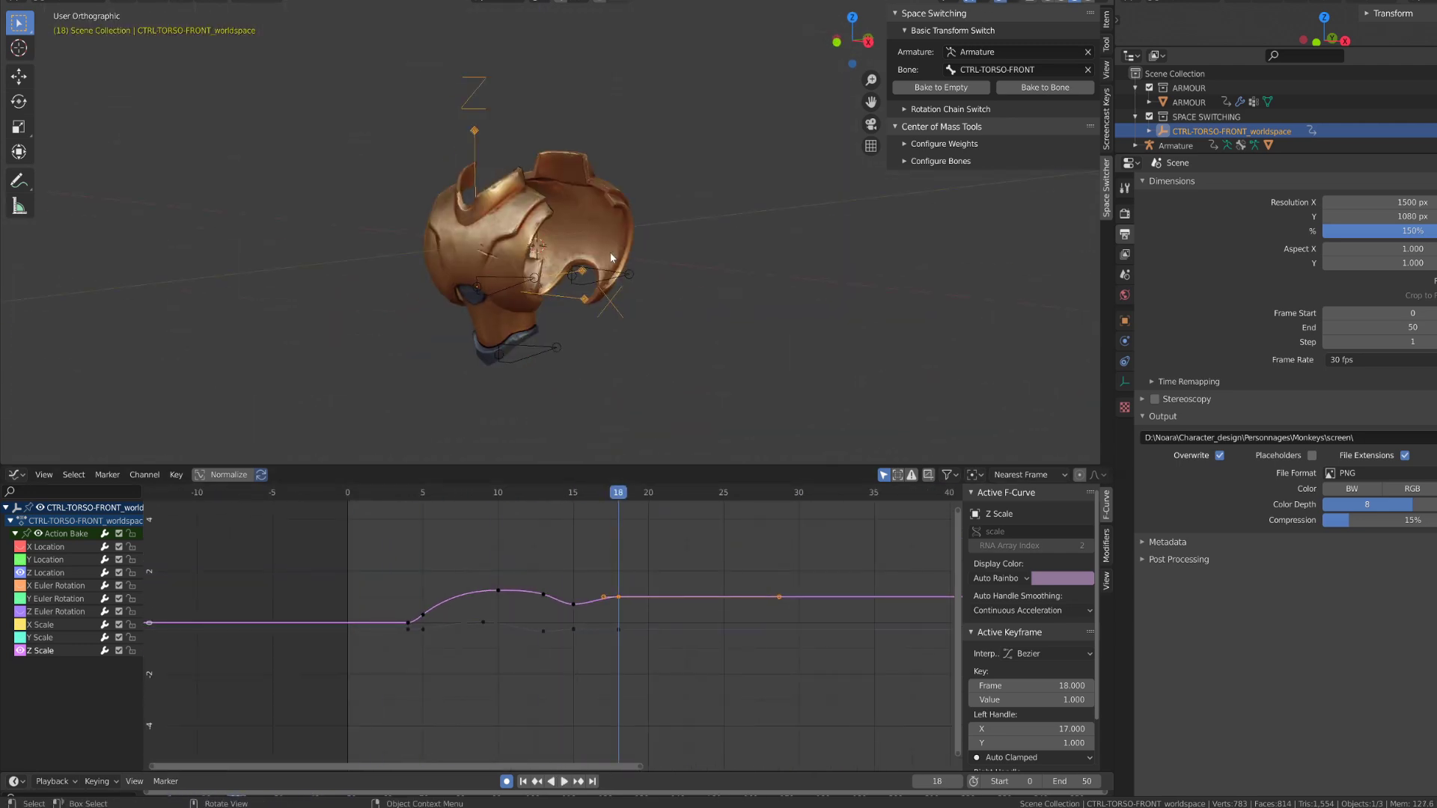
Return to the armature's Pose Mode with CTRL-TORSO-FRONT selected, show its bone constraints, and play the action.
click(638, 296)
click(659, 305)
key(ctrl+Tab)
click(1125, 422)
click(341, 495)
key(space)
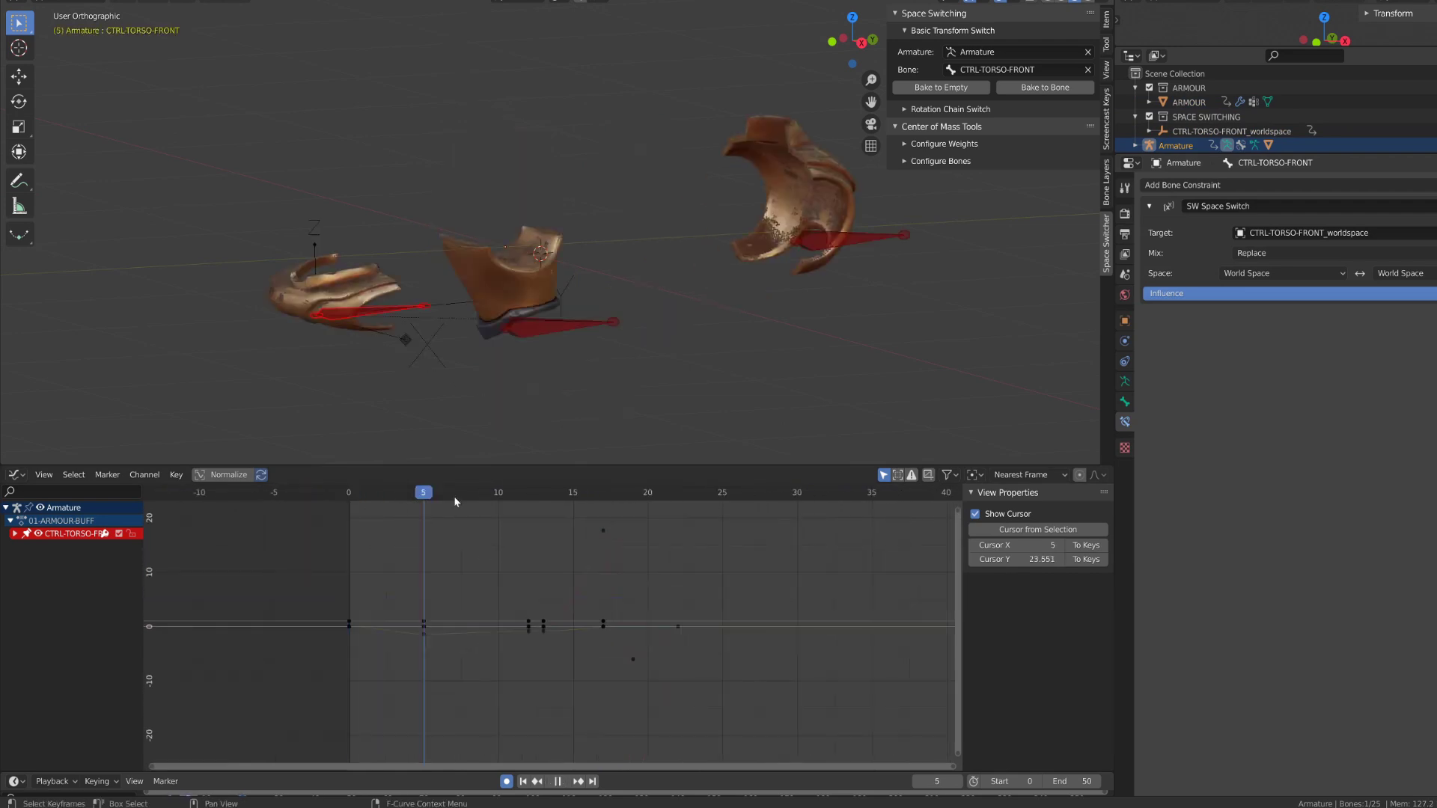
Search the commands for BAKE to bake CTRL-TORSO-FRONT's space-switched motion.
key(F3)
text(BAKE)
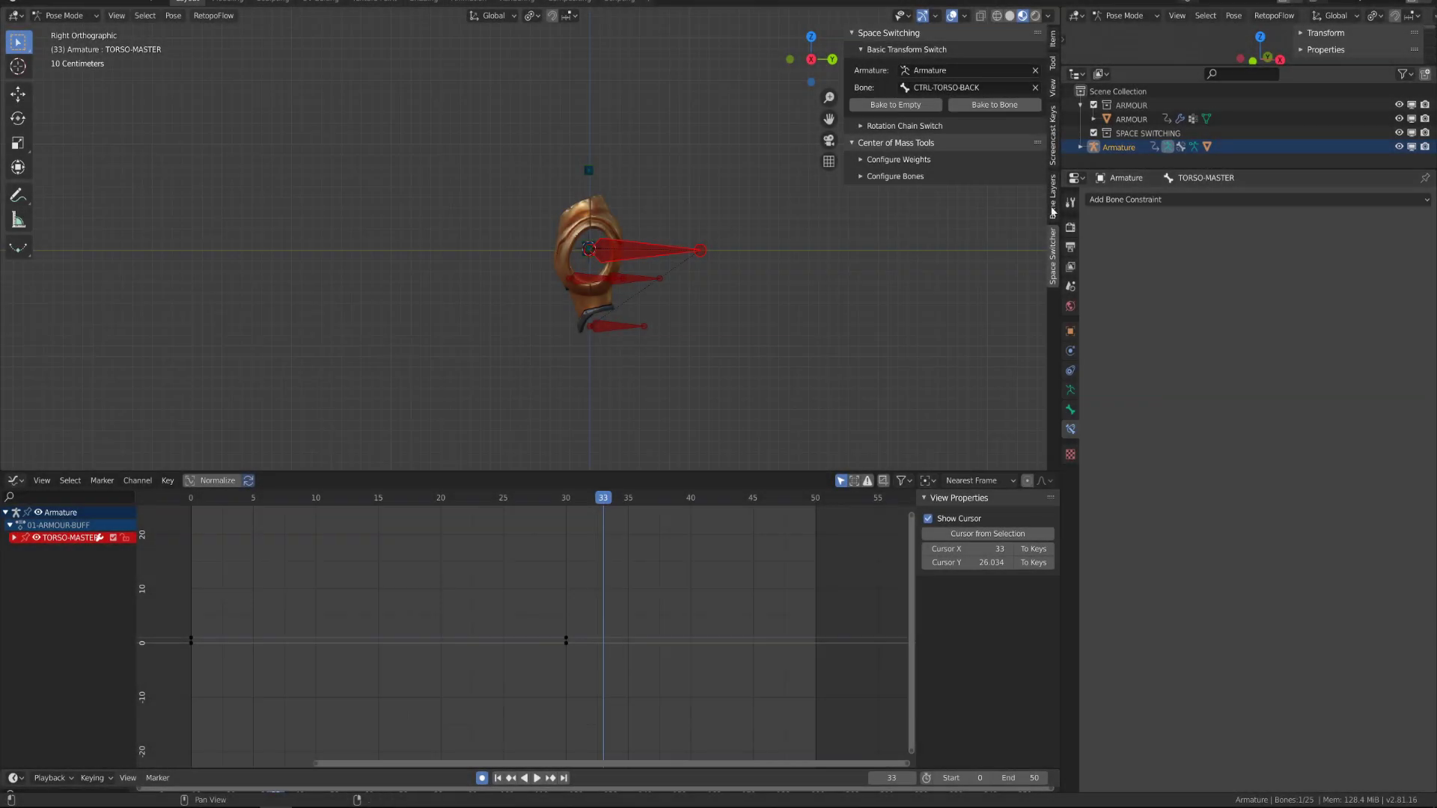
Set TORSO-MASTER's MASK.L to 0 to reveal the left shoulder piece and review its motion from the front.
click(1053, 196)
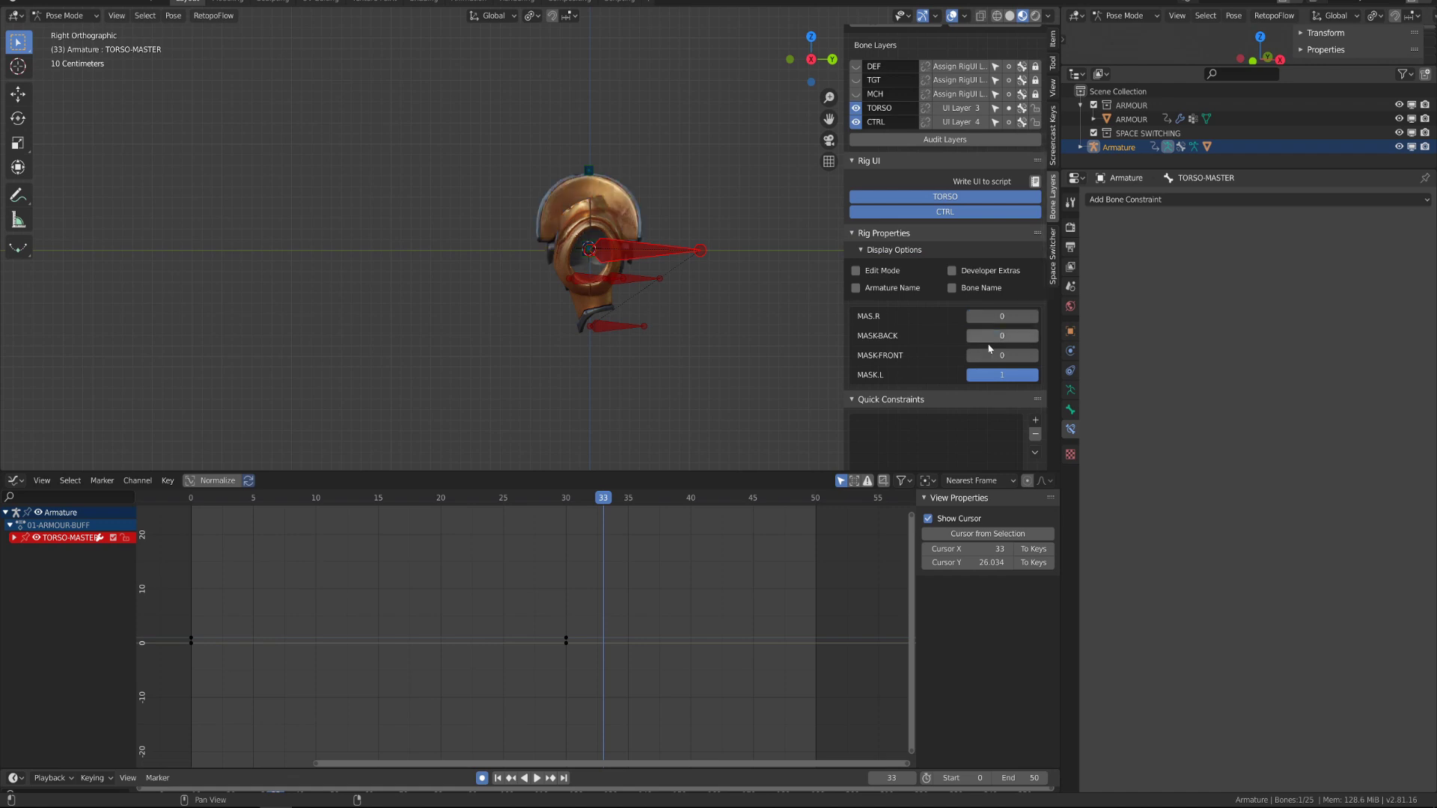
drag(1003, 374, 961, 374)
key(KP_1)
click(266, 497)
key(alt+a)
key(Escape)
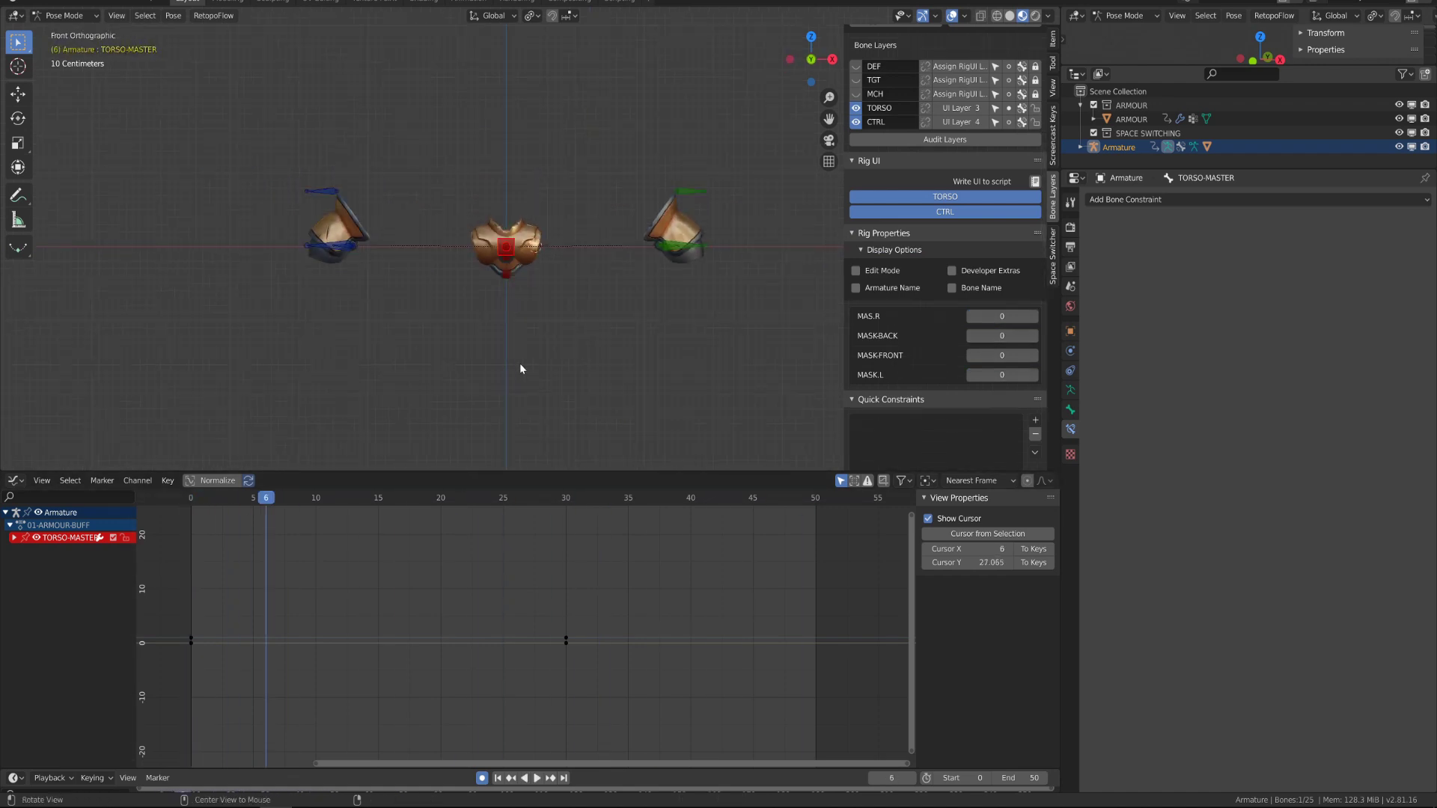
alt+drag(521, 368, 477, 371)
drag(288, 500, 582, 494)
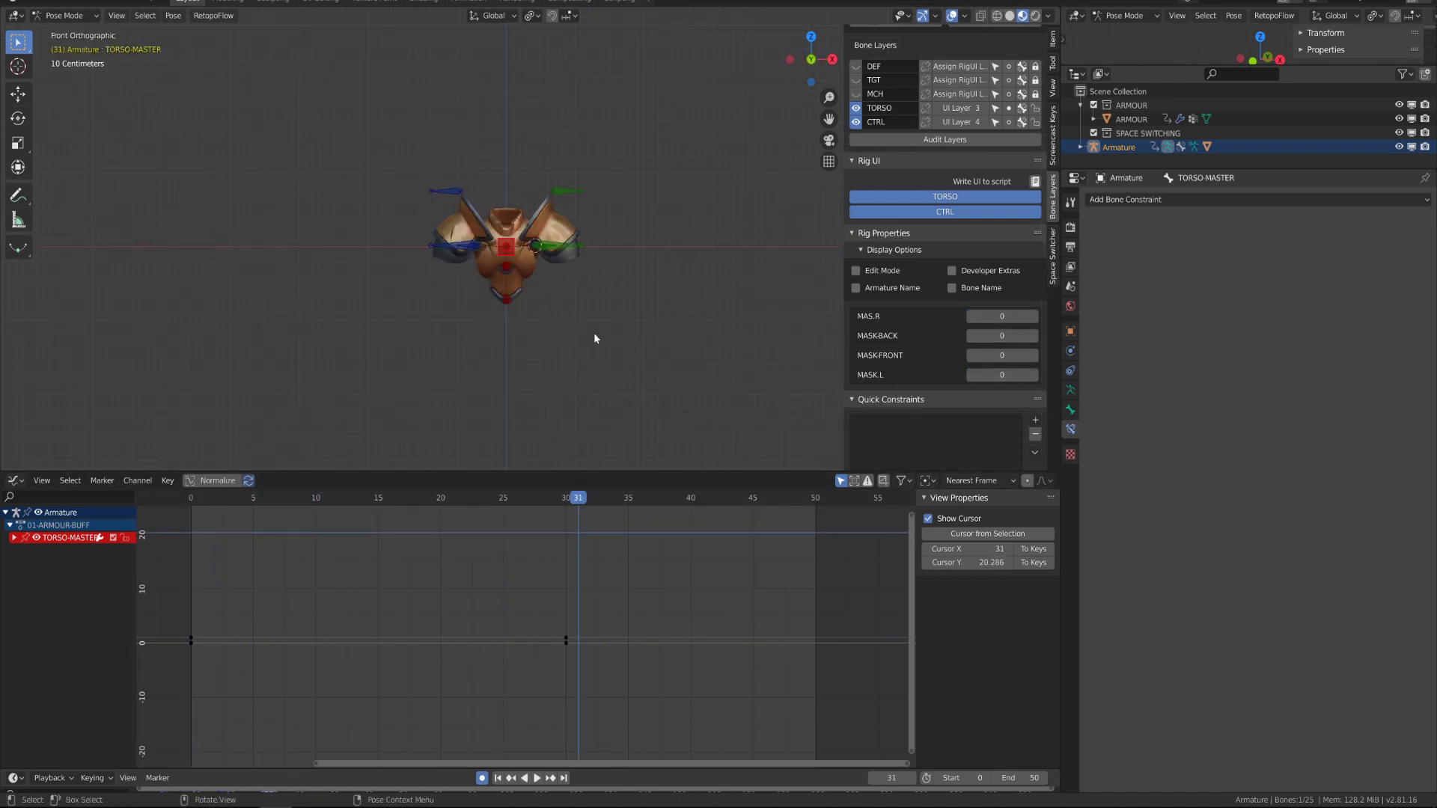
Select the left and right shoulder controls and shift their frame 30 keys to frame 32.
scroll(595, 334, up, 3)
click(534, 322)
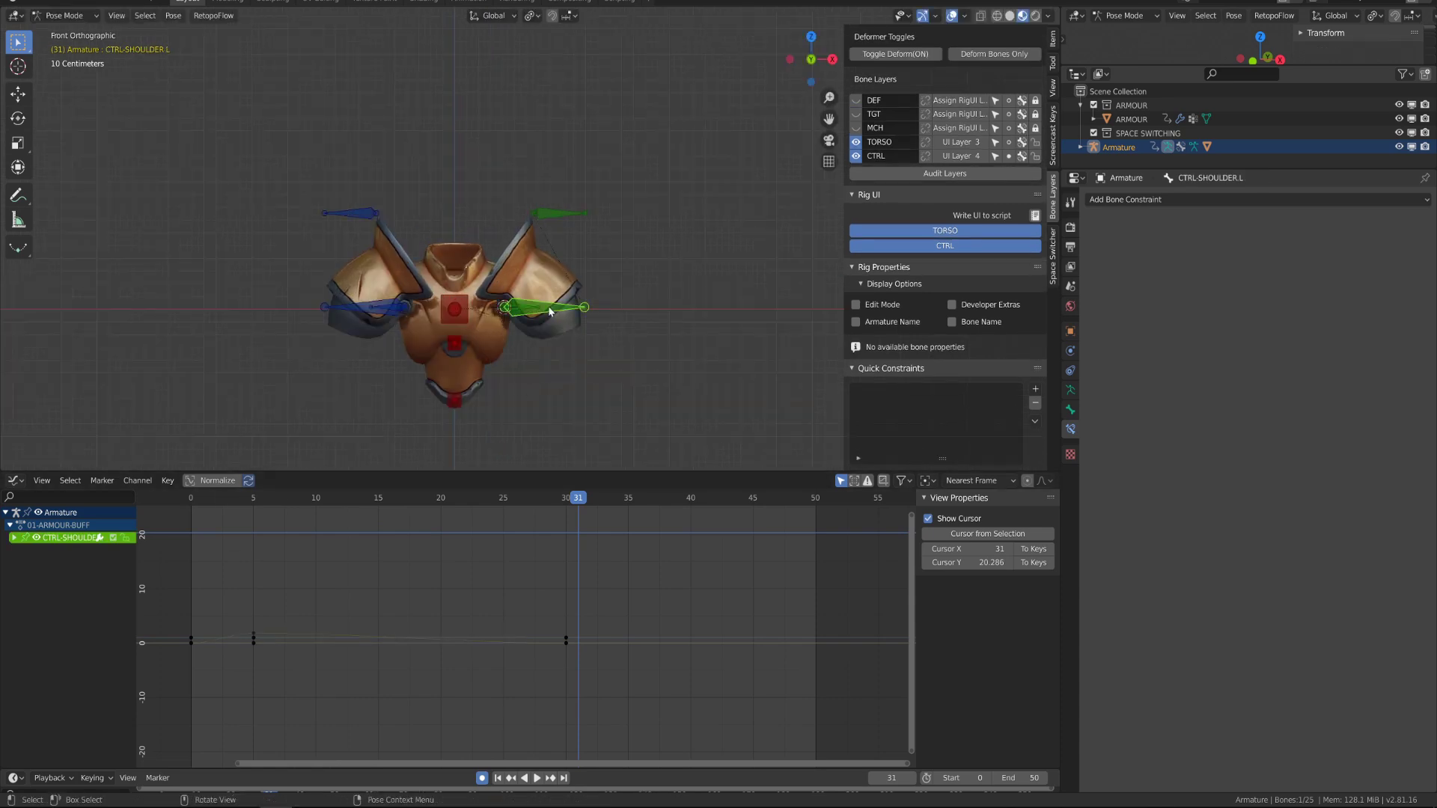
drag(481, 471, 473, 414)
scroll(441, 360, down, 2)
drag(232, 443, 575, 491)
shift+click(420, 259)
drag(471, 471, 591, 672)
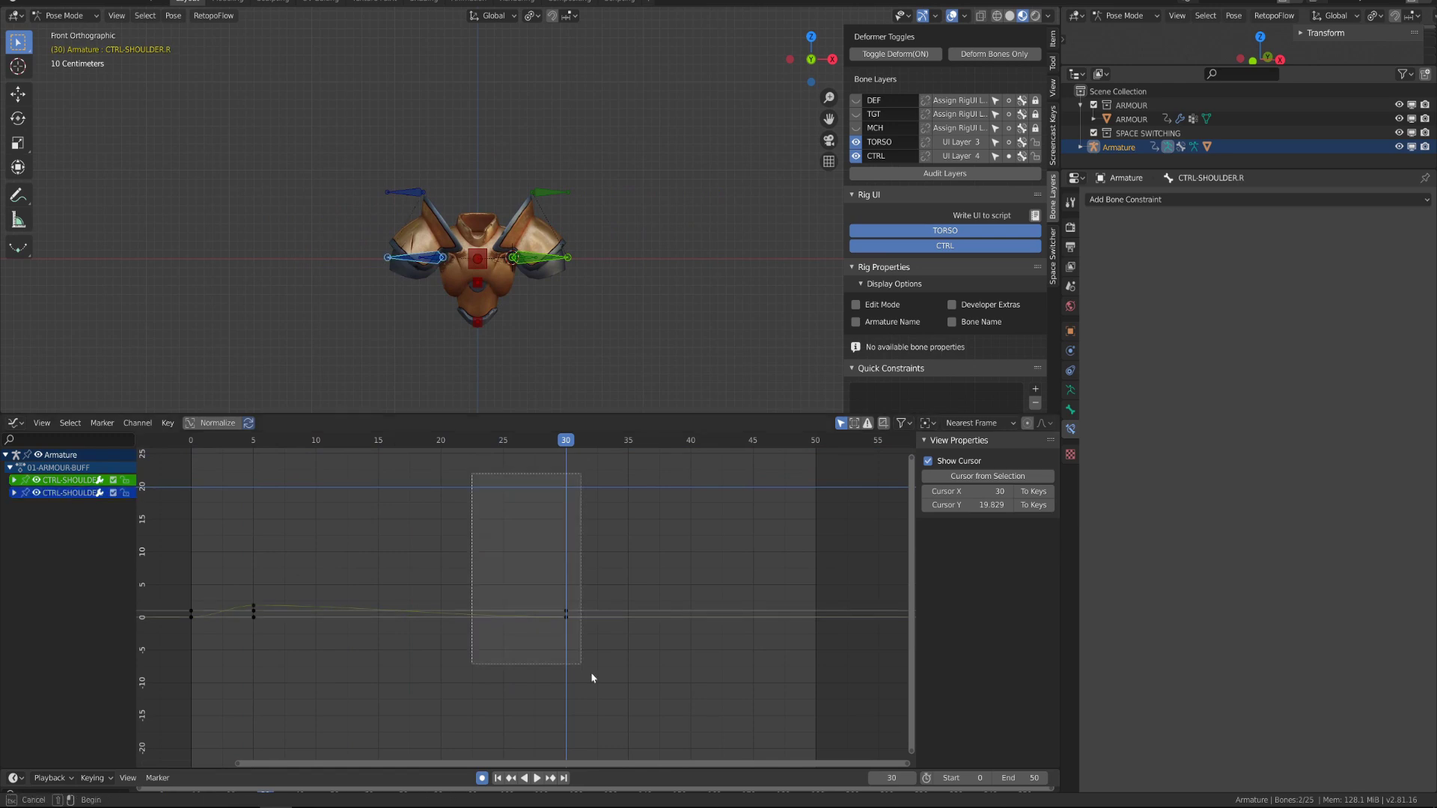
key(g)
key(x)
click(614, 651)
At frame 5, raise CTRL-SHOULDER.L 1.11 m along Z and shift it inward toward the torso.
click(591, 446)
drag(537, 447, 253, 564)
click(673, 262)
shift+middle_drag(674, 268, 587, 285)
key(g)
key(z)
click(610, 234)
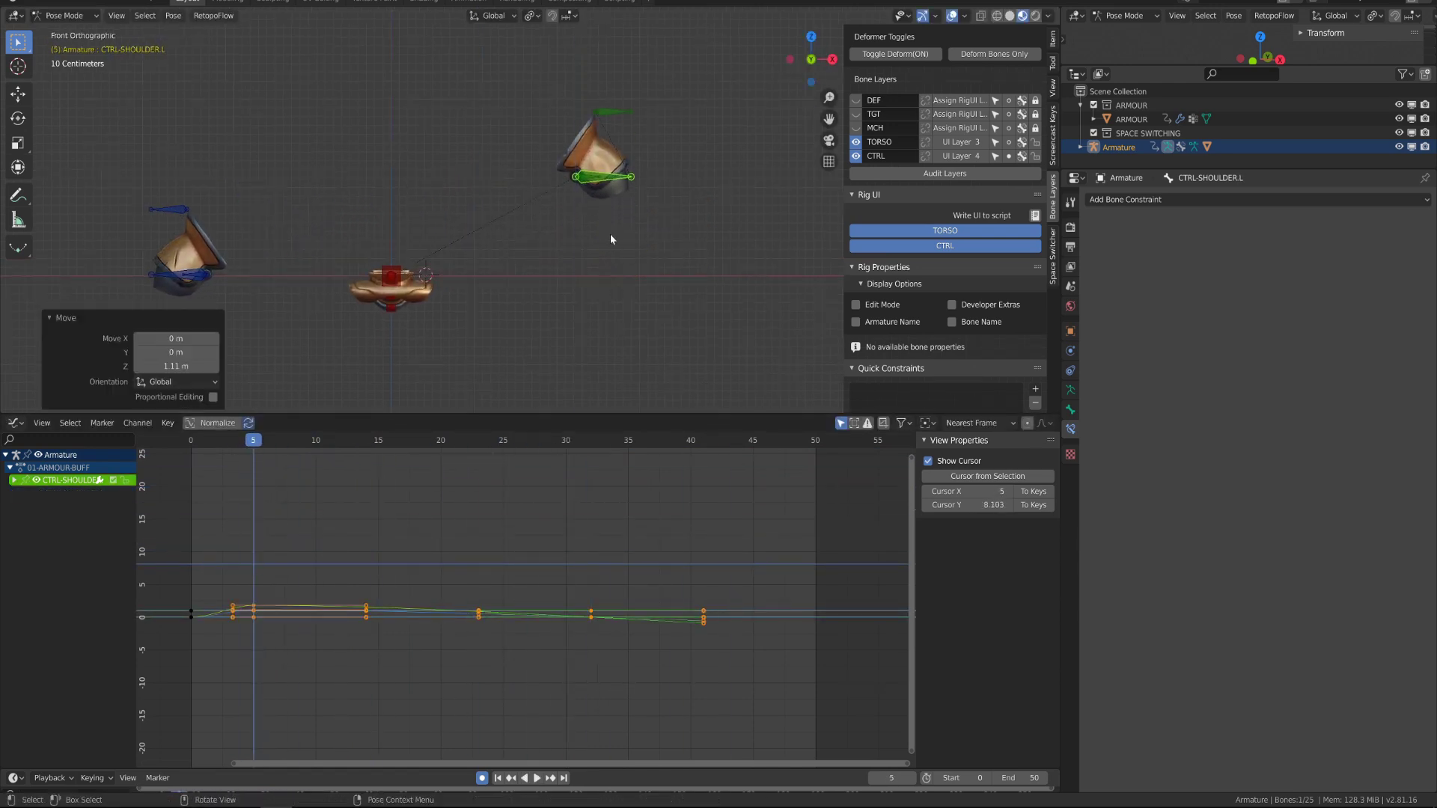
key(g)
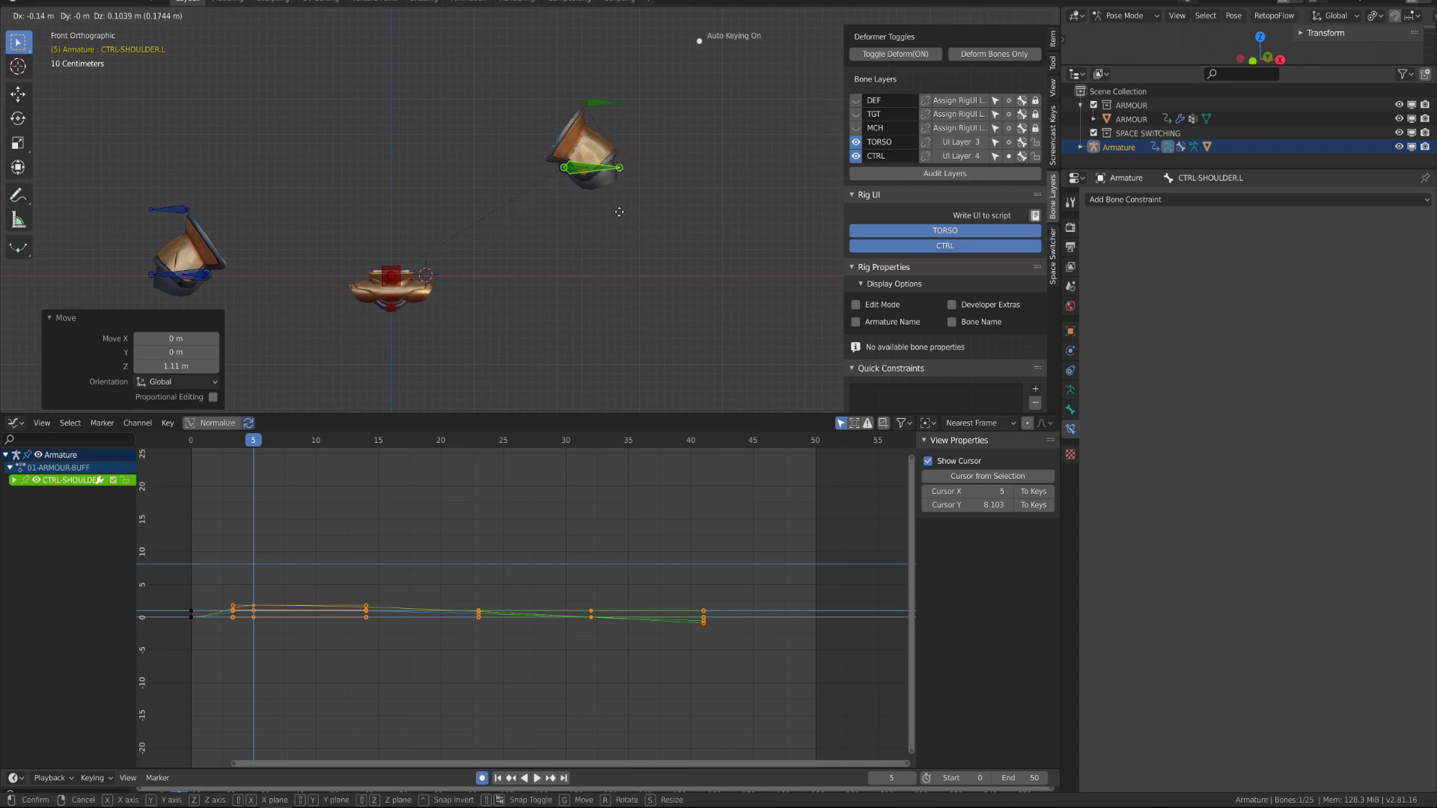
click(570, 182)
Hide the right shoulder piece using TORSO-MASTER's mask properties and retime the left shoulder controls' frame 5 keys to frame 25.
scroll(576, 129, up, 3)
scroll(577, 165, down, 5)
click(443, 252)
scroll(983, 384, down, 1)
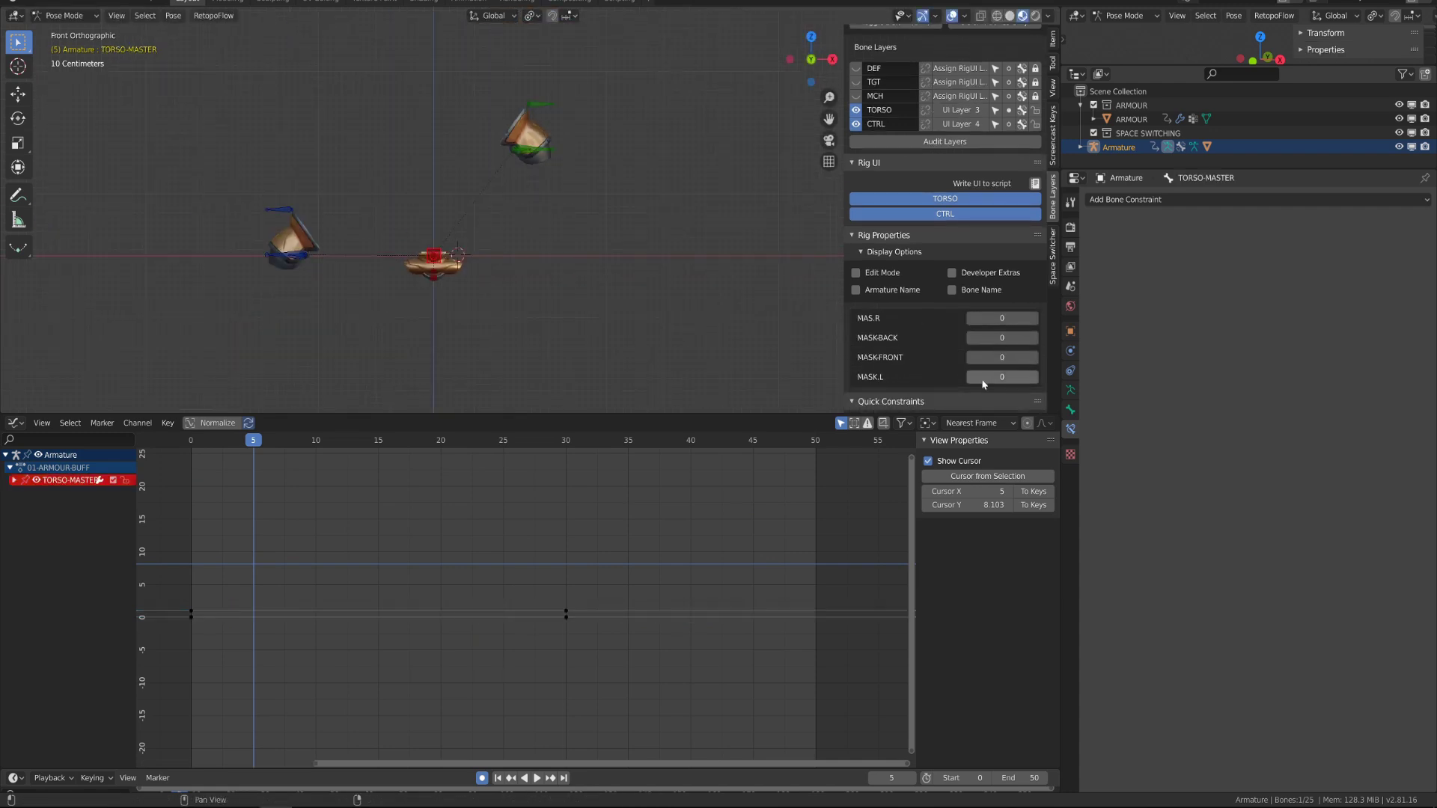
drag(657, 416, 657, 500)
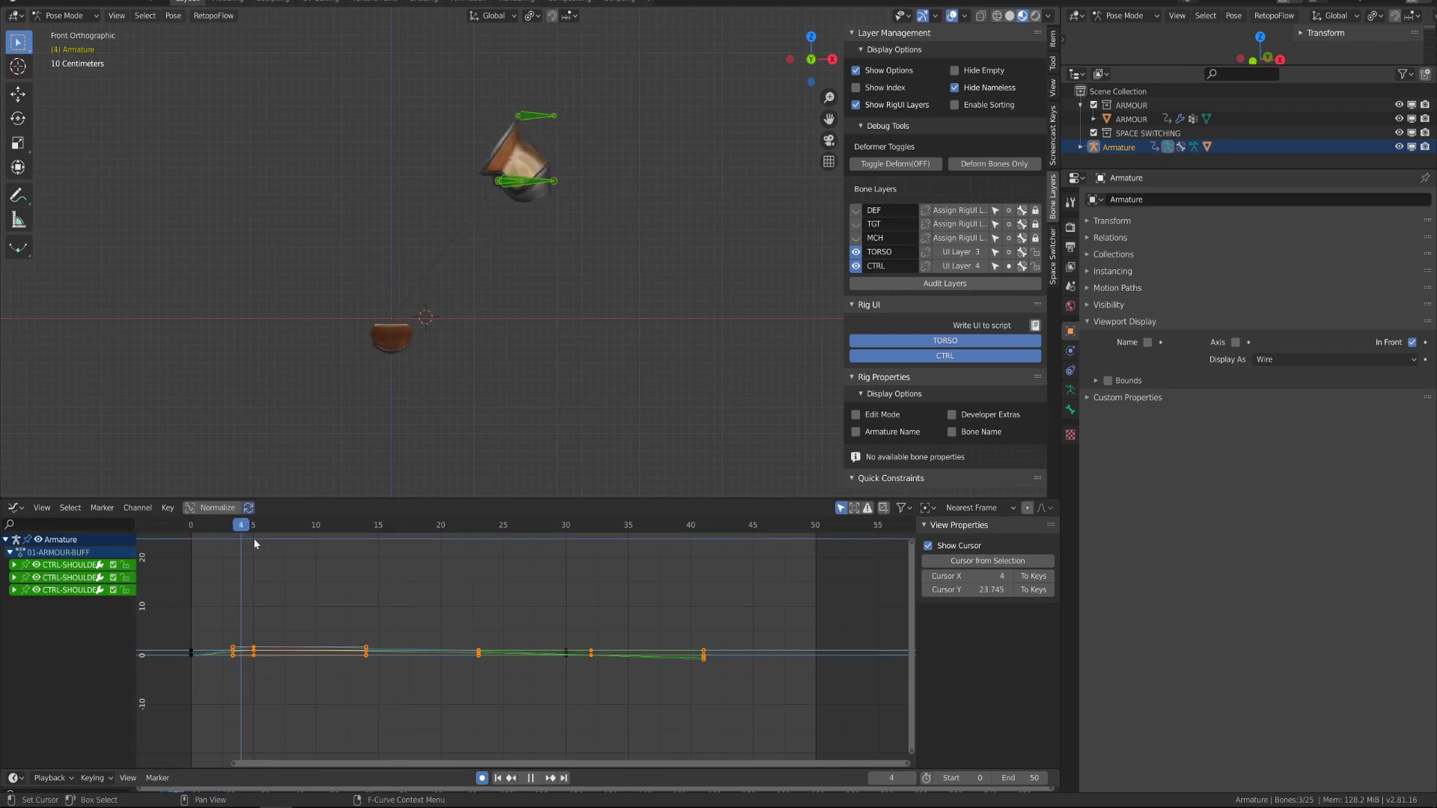
drag(253, 537, 548, 567)
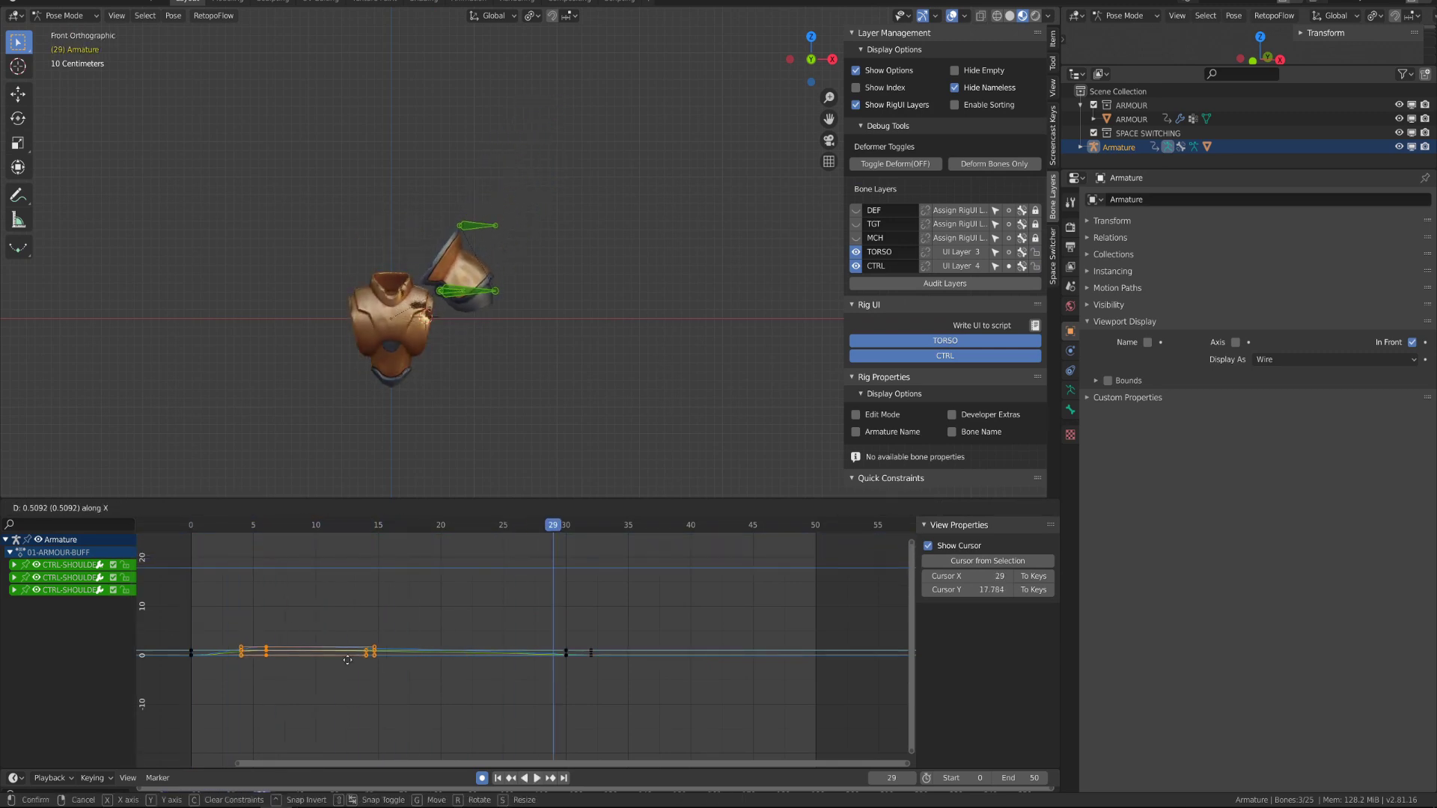
click(503, 524)
click(504, 524)
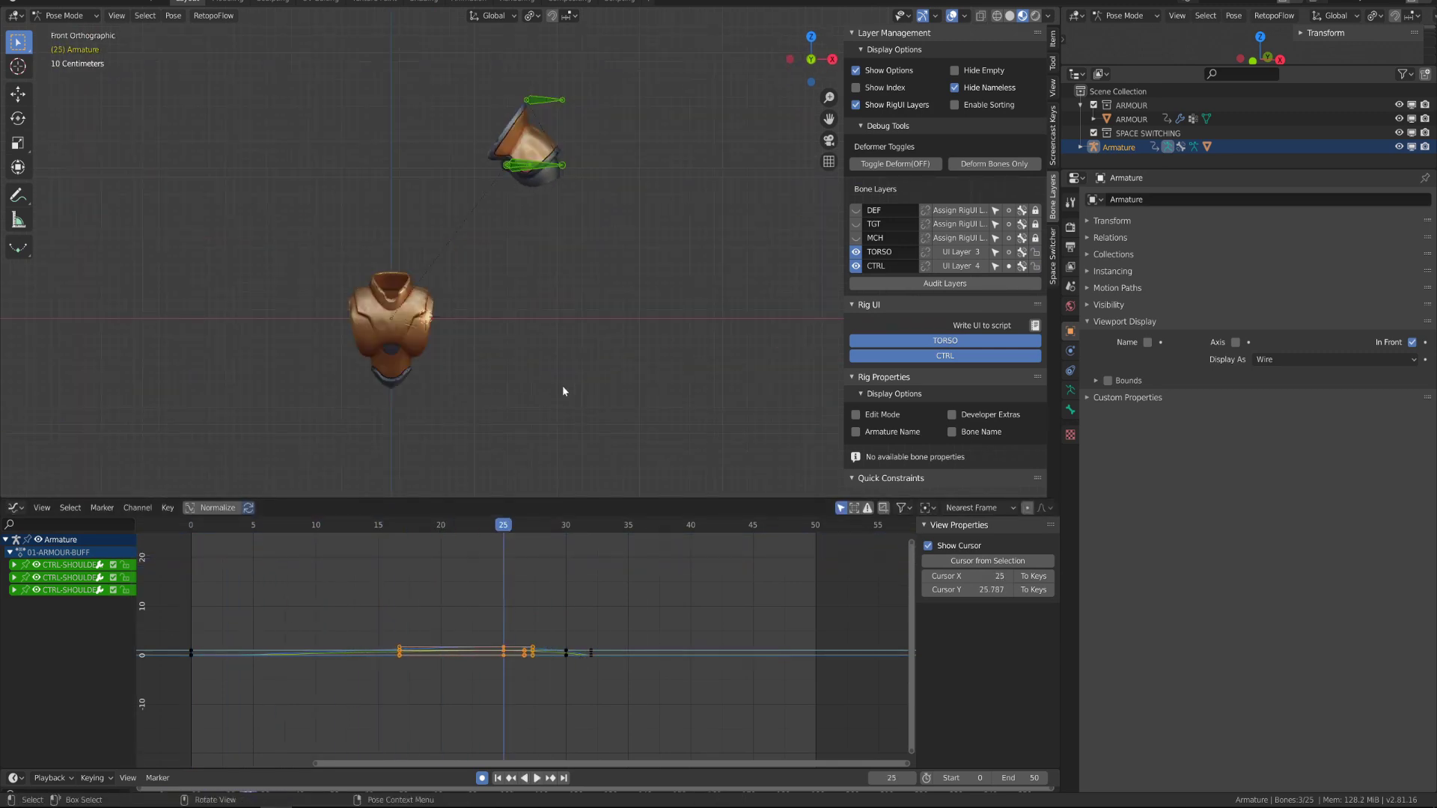
Move CTRL-SHOULDER.L closer to the torso at frame 25 and shift its frame 25 keys to about frame 23.
click(549, 164)
key(g)
click(485, 217)
scroll(535, 249, up, 5)
scroll(752, 535, down, 3)
drag(573, 528, 610, 524)
scroll(679, 662, up, 6)
drag(573, 577, 619, 642)
key(g)
key(x)
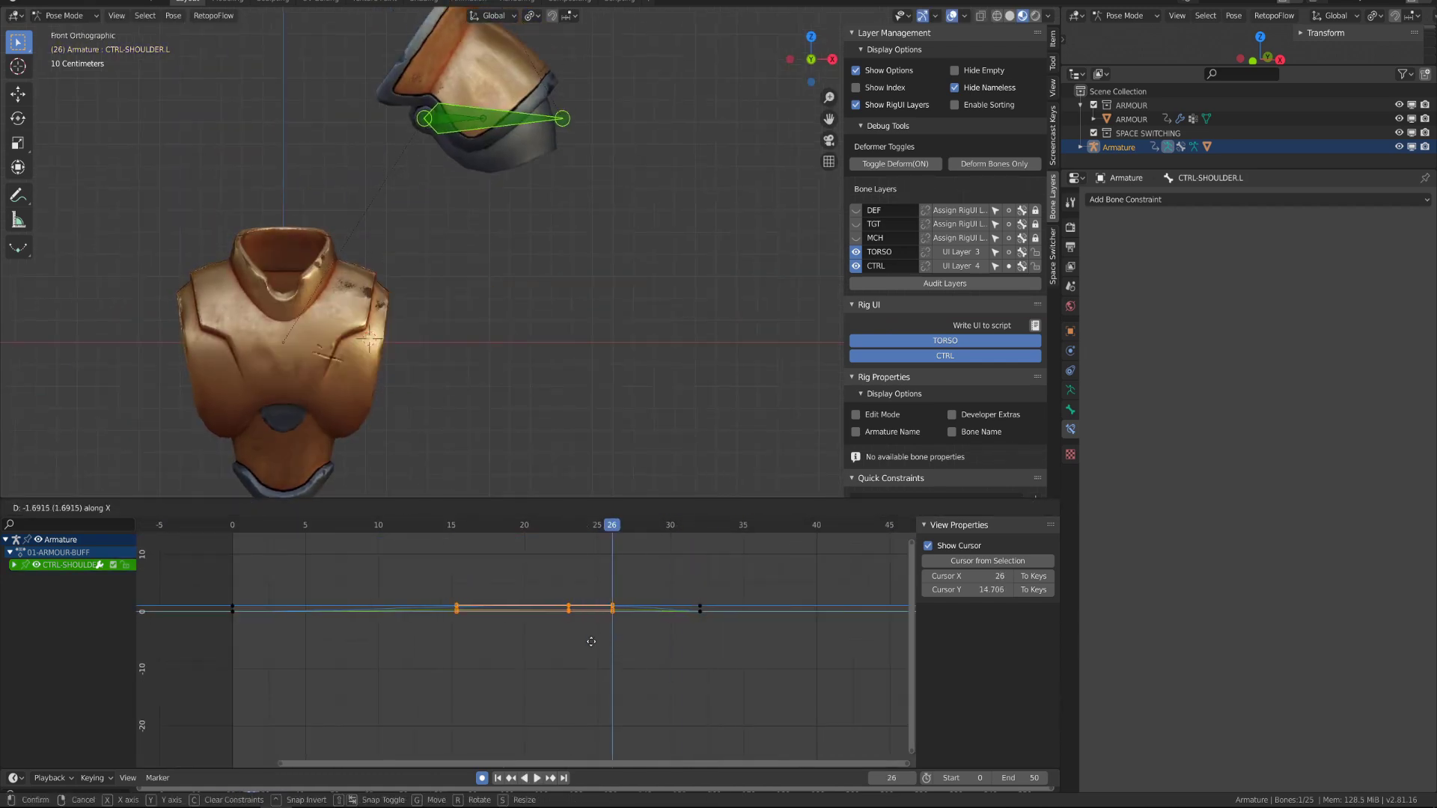
click(590, 641)
Retime CTRL-SHOULDER-STRETCH.L's frame 15 keys to frame 18.
scroll(638, 556, up, 7)
middle_drag(638, 556, 550, 616)
mouse_move(563, 530)
mouse_down()
mouse_move(521, 536)
mouse_move(545, 536)
mouse_up()
drag(500, 605, 545, 604)
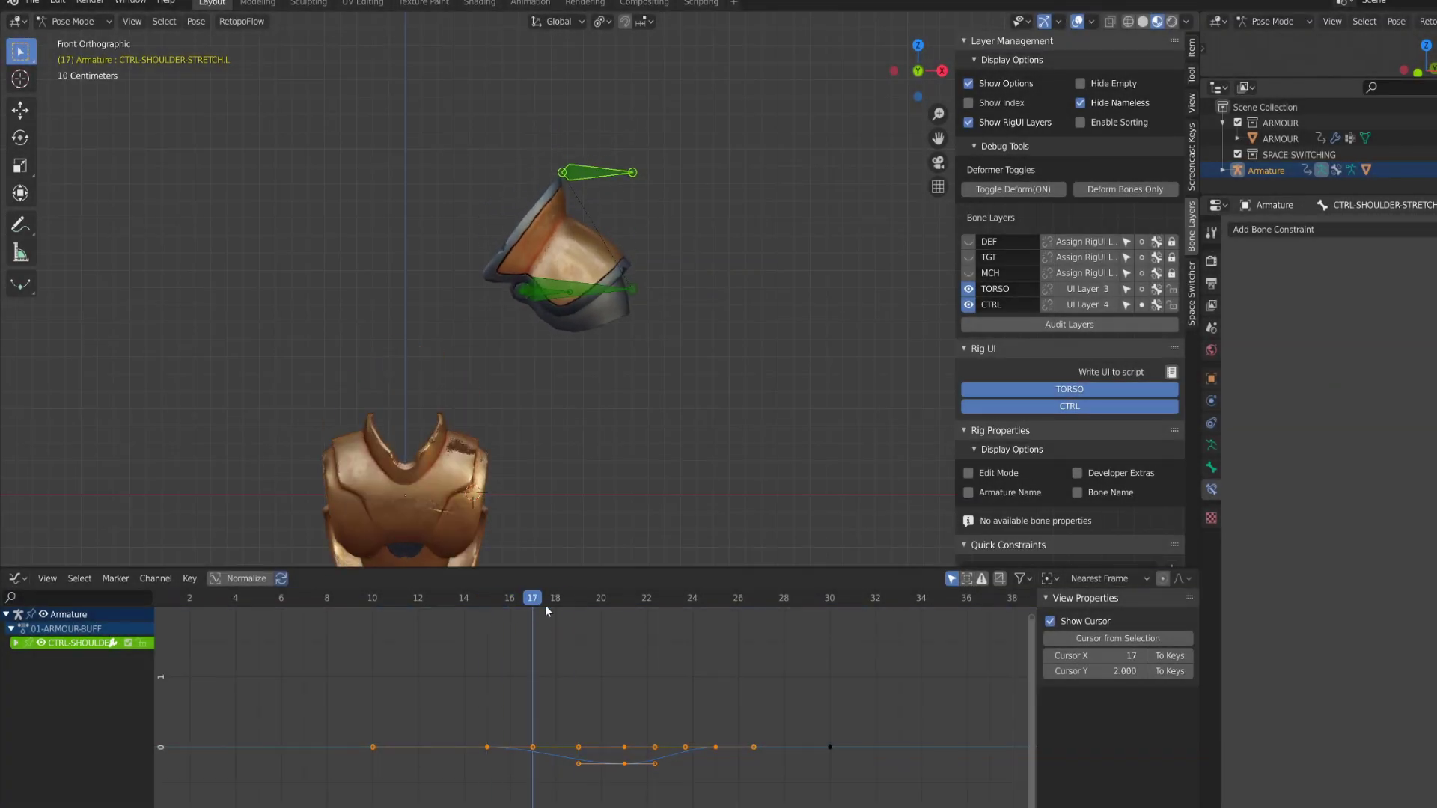
drag(466, 720, 509, 771)
key(g)
key(x)
click(574, 756)
Change the handle type of CTRL-SHOULDER-STRETCH.L's keys and raise its location curve to about 0.4 at frame 25.
mouse_move(561, 603)
mouse_down()
mouse_move(599, 604)
mouse_move(567, 626)
mouse_move(608, 623)
mouse_move(555, 622)
mouse_up()
drag(526, 681, 569, 775)
key(v)
key(v)
scroll(568, 779, up, 2)
middle_drag(568, 779, 539, 744)
drag(528, 599, 818, 634)
click(709, 707)
click(845, 706)
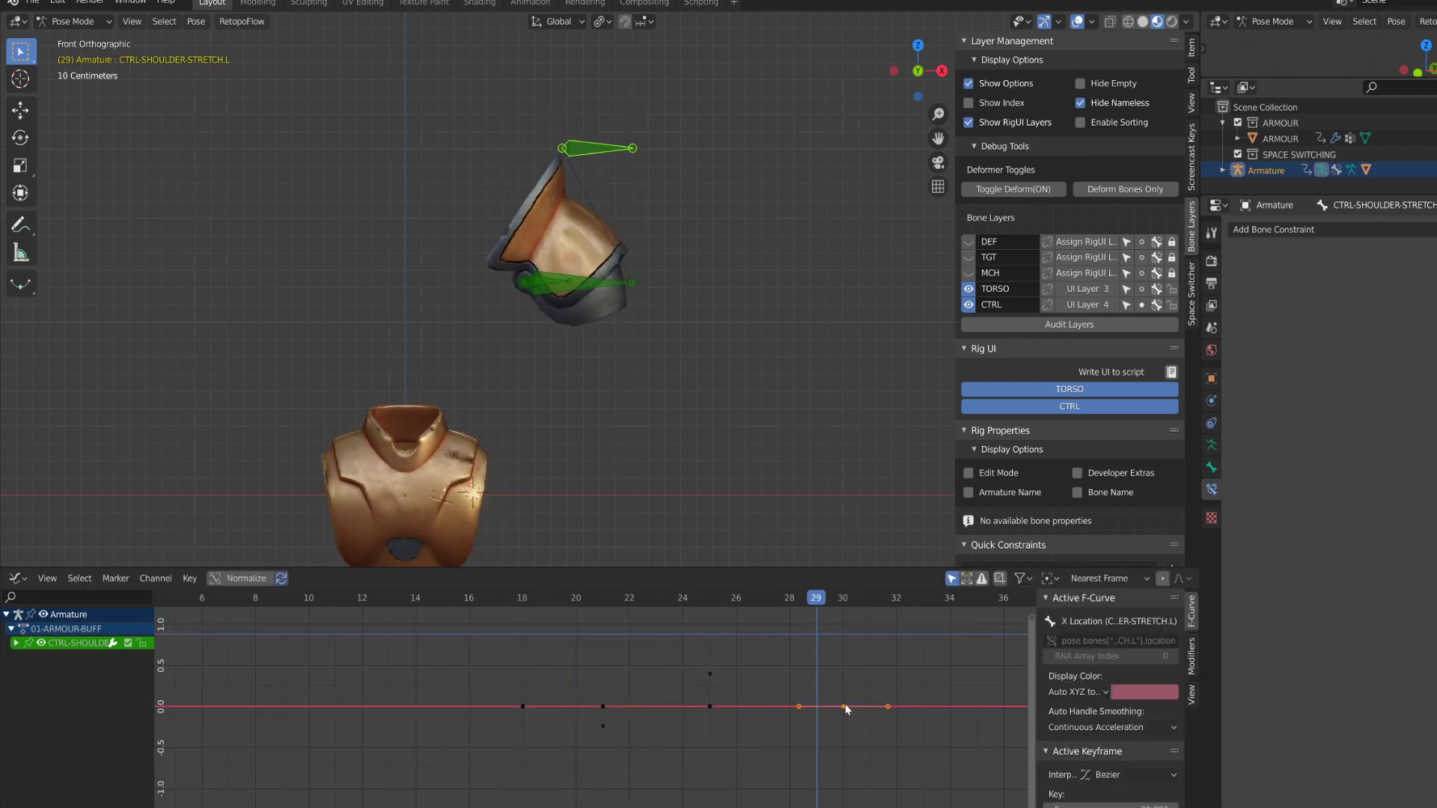
middle_drag(734, 704, 603, 698)
Key CTRL-SHOULDER.L's X Euler rotation to about 18 degrees at frame 34 with flattened handles.
drag(375, 601, 449, 603)
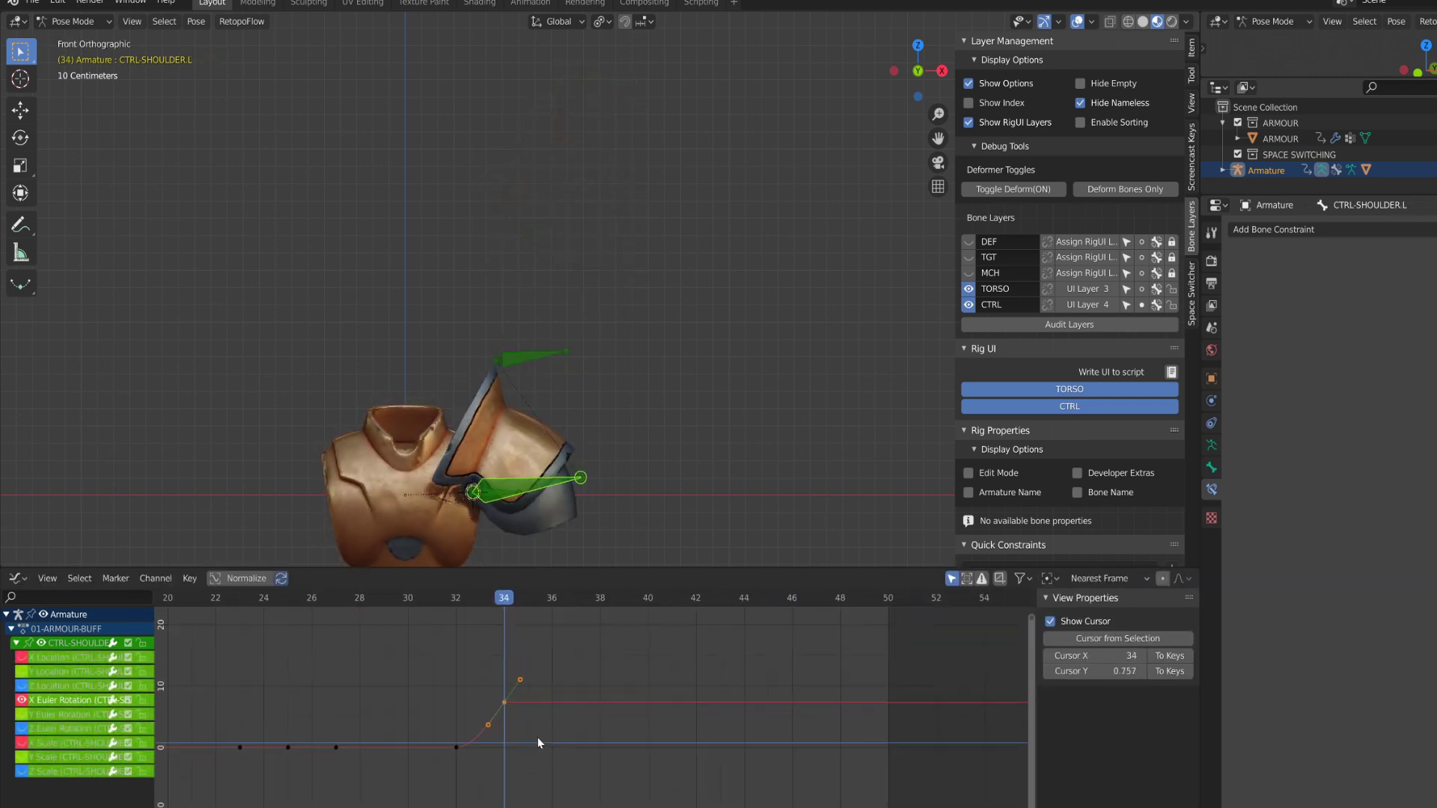
click(537, 701)
scroll(537, 701, down, 3)
middle_drag(537, 701, 627, 732)
key(v)
click(614, 739)
drag(527, 601, 592, 600)
middle_drag(623, 744, 695, 694)
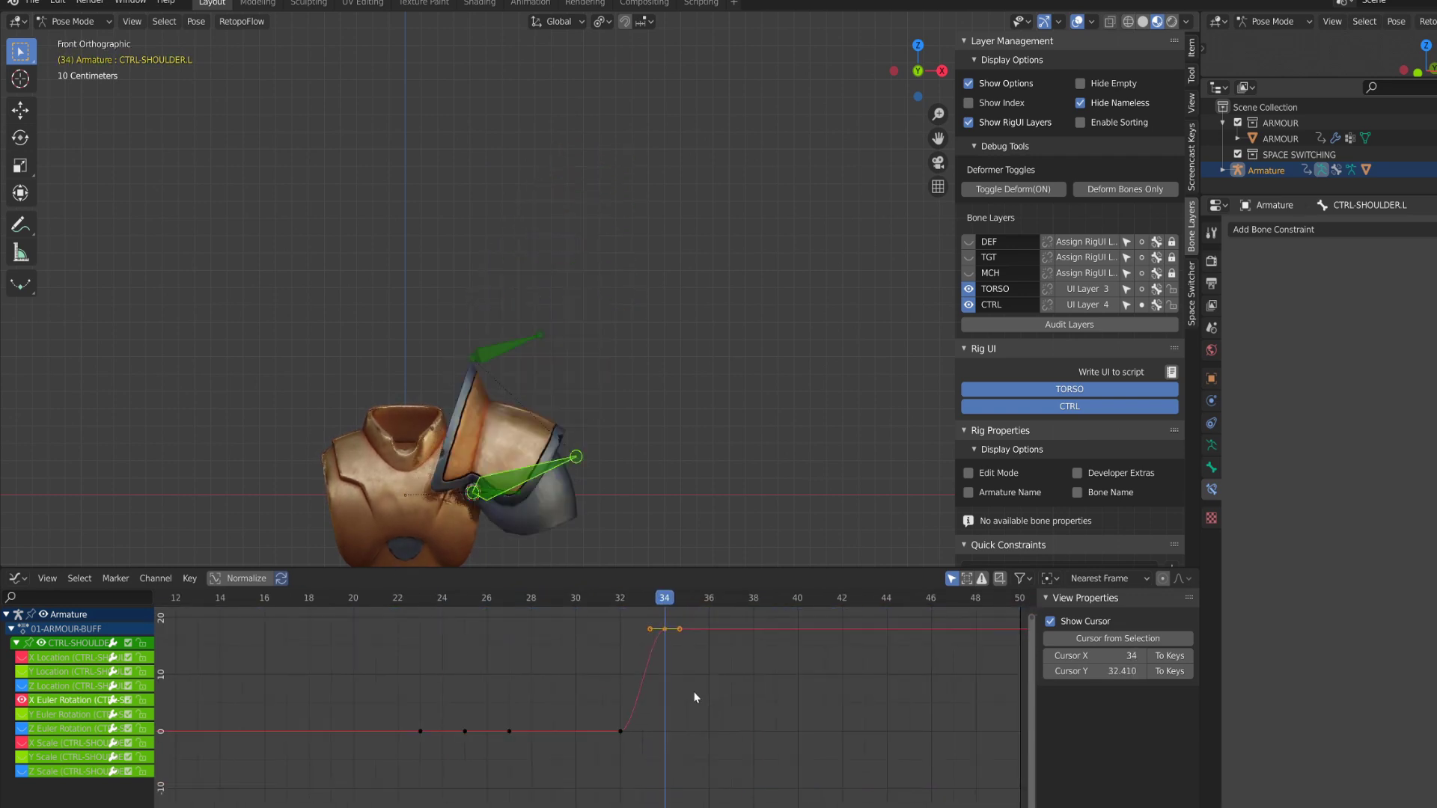
key(v)
click(683, 649)
Shape CTRL-SHOULDER.L's X Euler rotation into a settling wobble of about 21 at frame 34, -4 at 36, 2 at 38 and 0 at 41.
key(g)
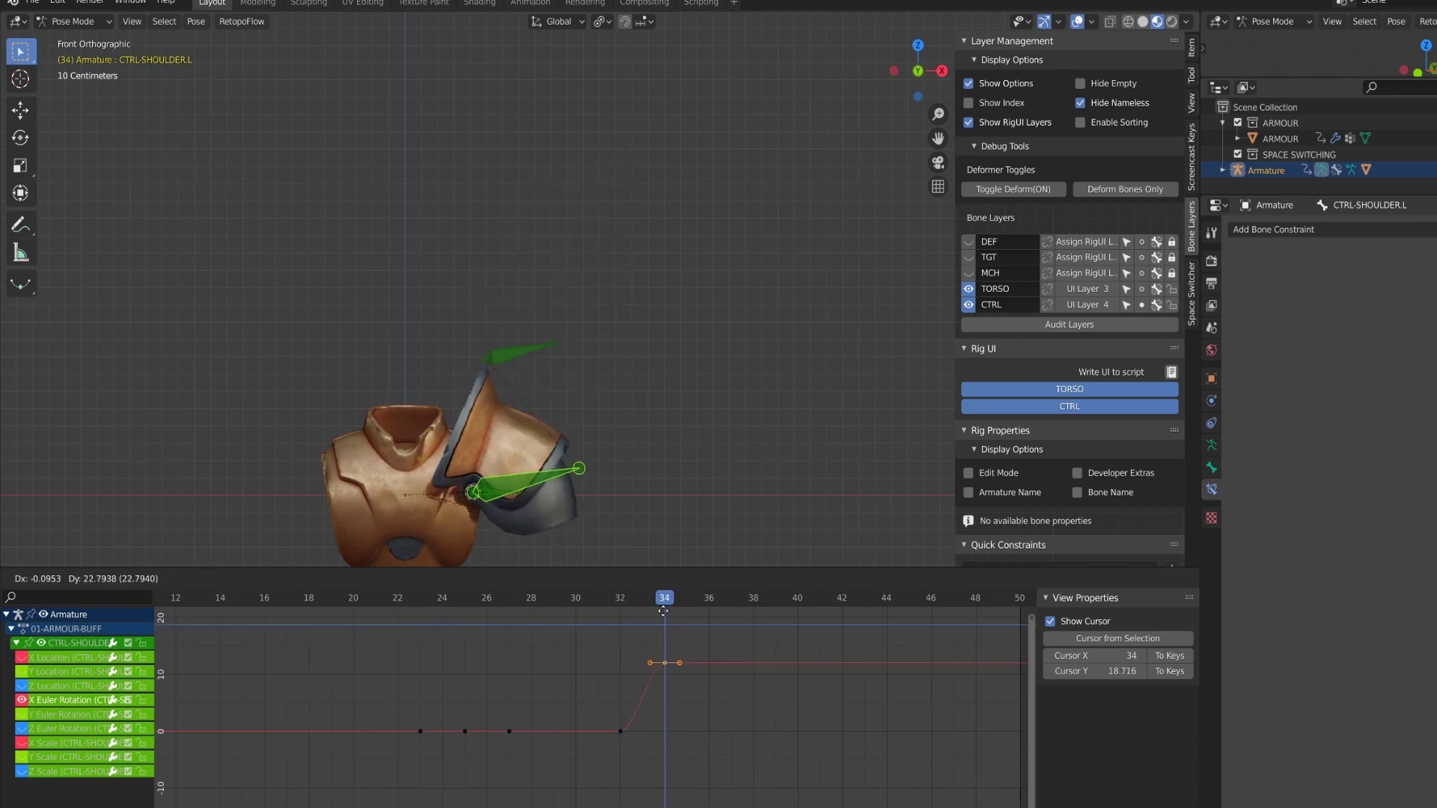
drag(605, 601, 665, 636)
drag(602, 702, 672, 789)
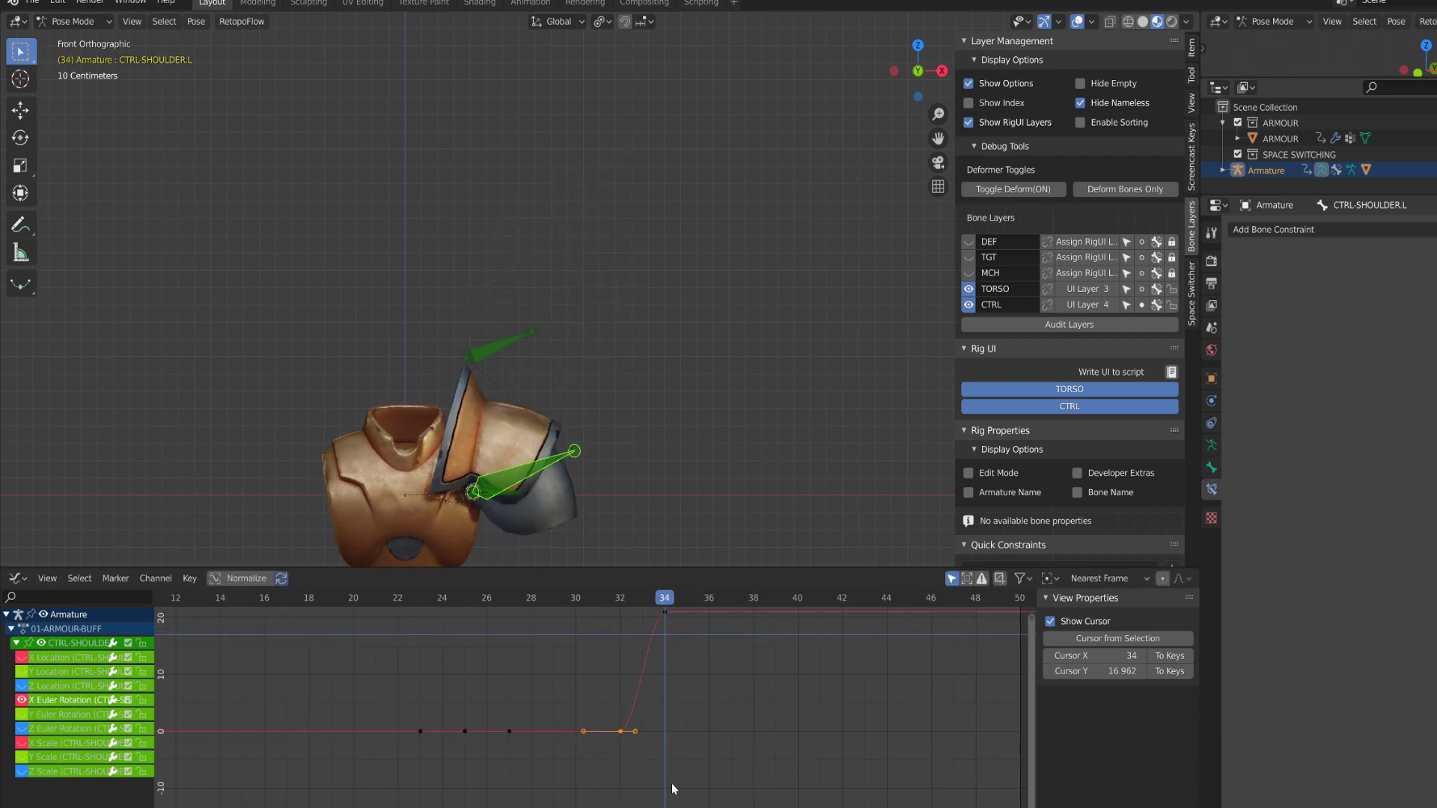
click(703, 779)
drag(618, 601, 687, 619)
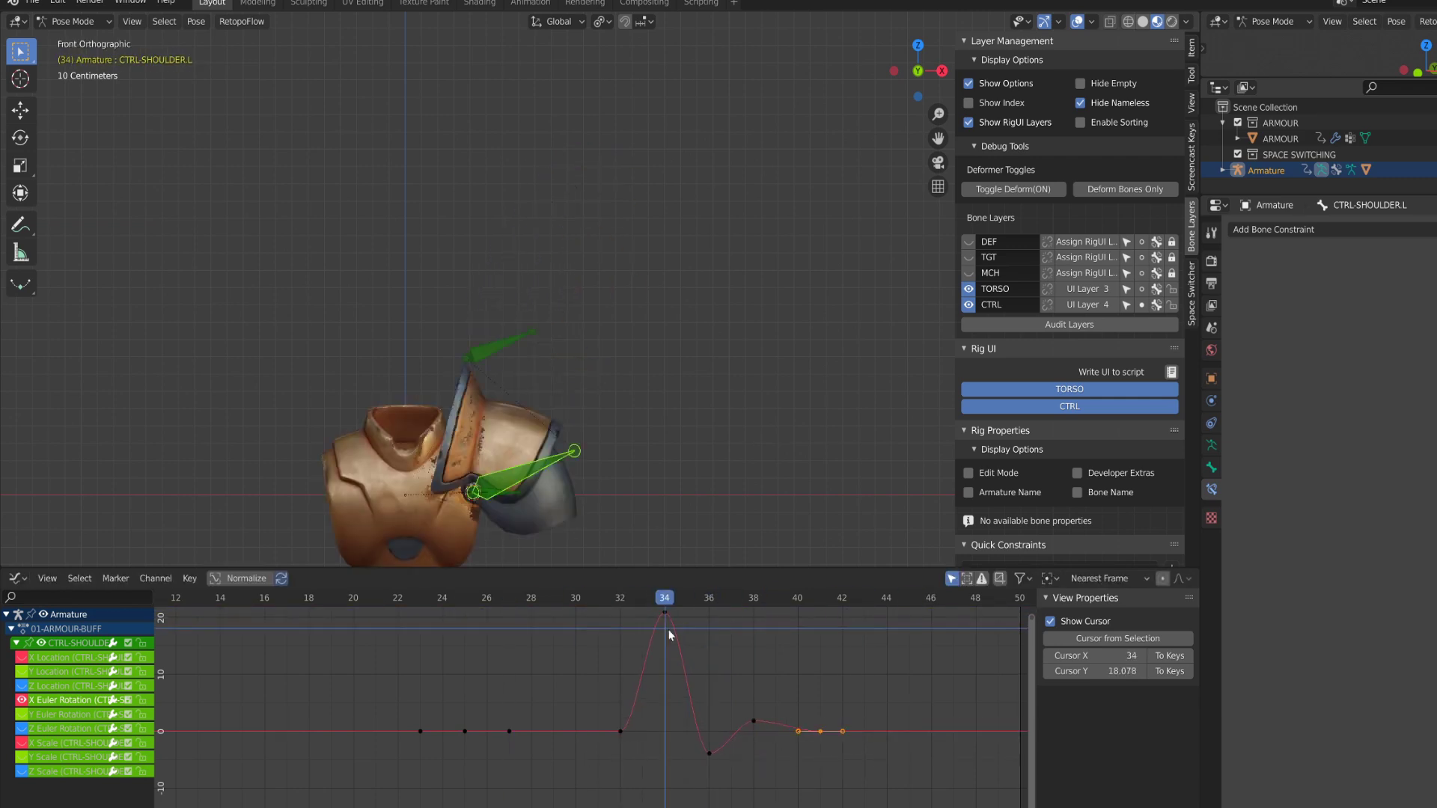
Key CTRL-SHOULDER.L's scale at 1 on frame 17 and 0 at frame 15 so the shoulder pops in.
drag(669, 635, 509, 610)
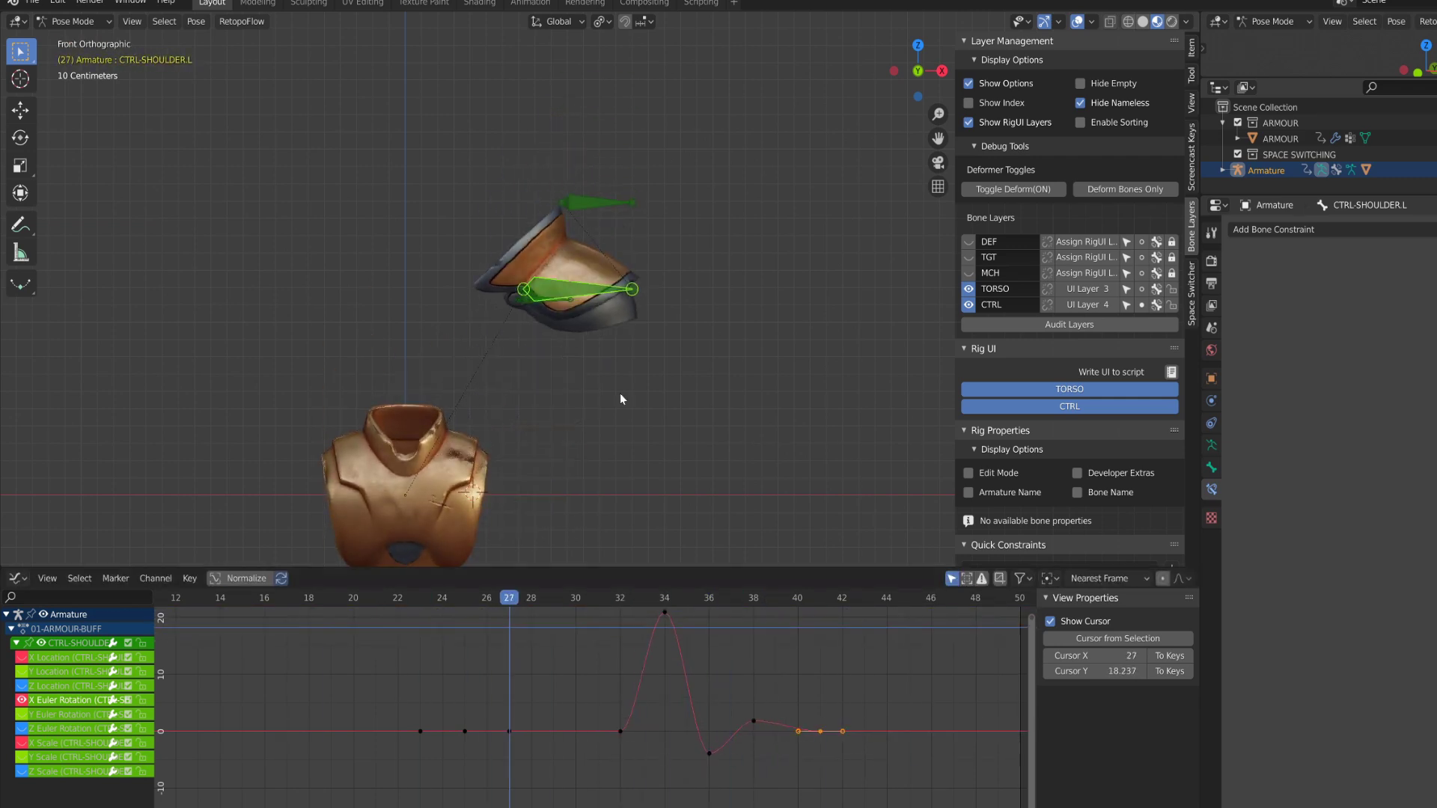
drag(393, 660, 276, 666)
key(s)
click(552, 362)
click(253, 598)
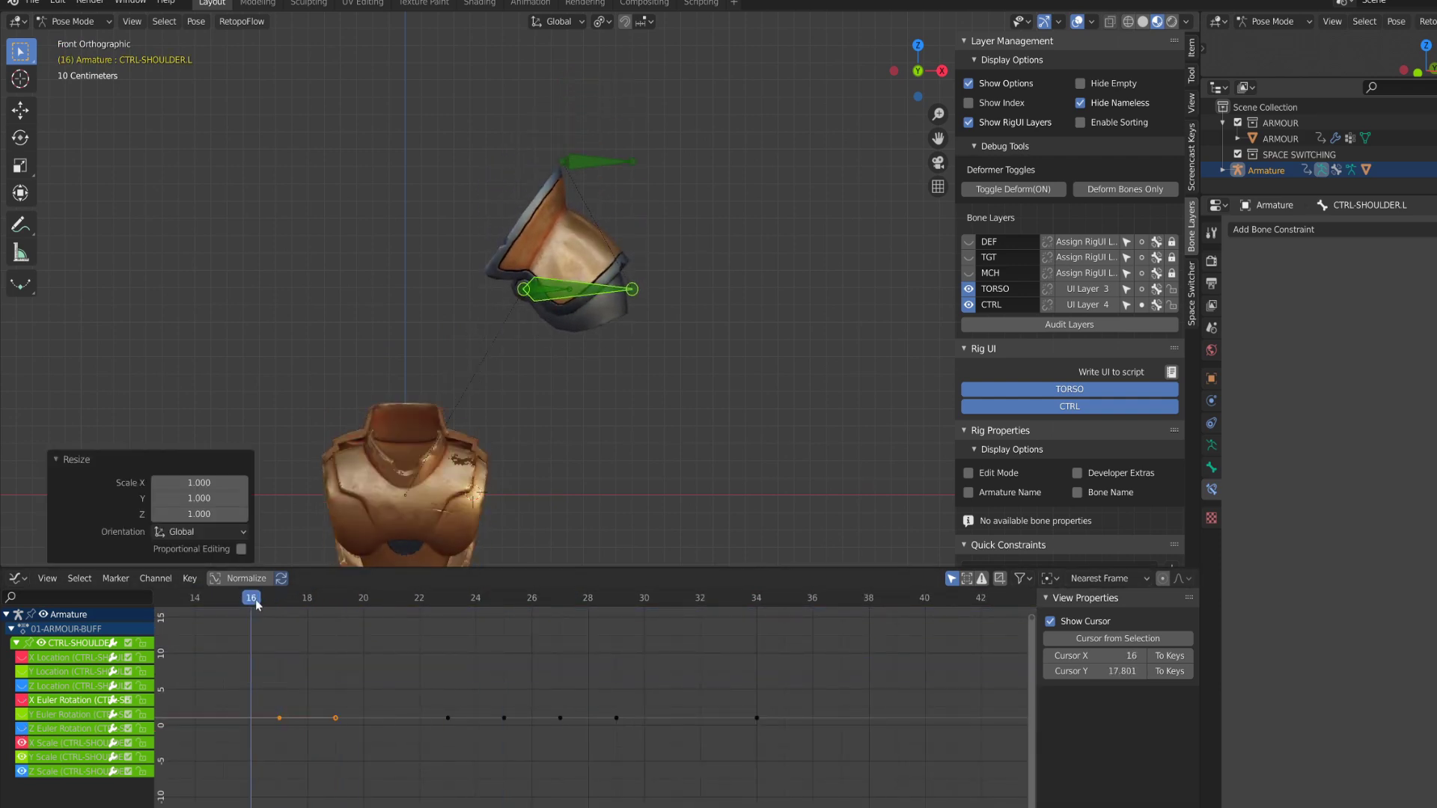
key(s)
key(0)
key(Return)
key(space)
key(space)
click(270, 601)
drag(270, 601, 253, 605)
click(221, 689)
middle_drag(220, 689, 428, 672)
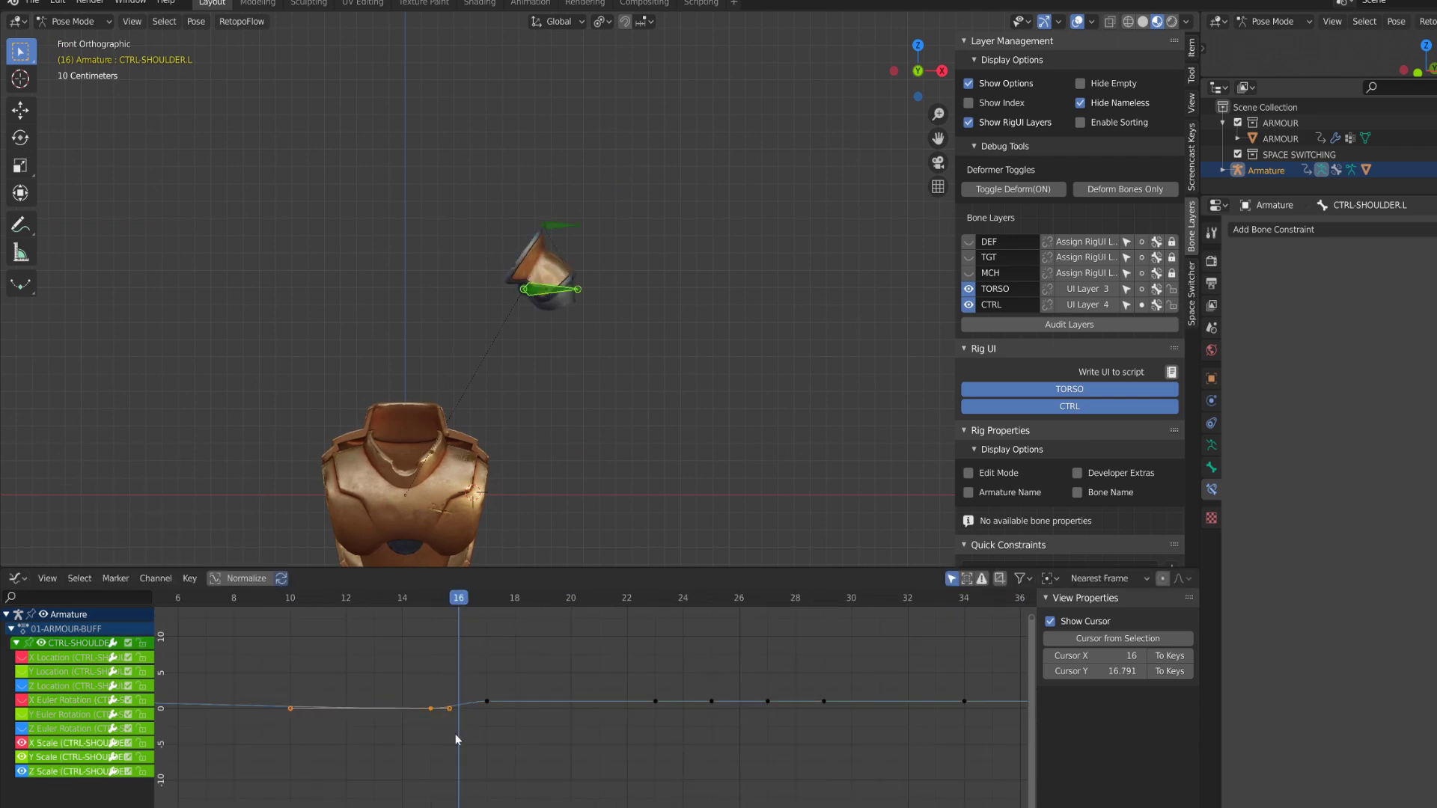
Duplicate CTRL-SHOULDER.L's zero-scale keys to the action's start and review the shoulder's motion.
scroll(456, 737, down, 6)
middle_drag(456, 738, 681, 733)
key(shift+d)
click(400, 732)
drag(630, 599, 666, 626)
drag(632, 675, 655, 738)
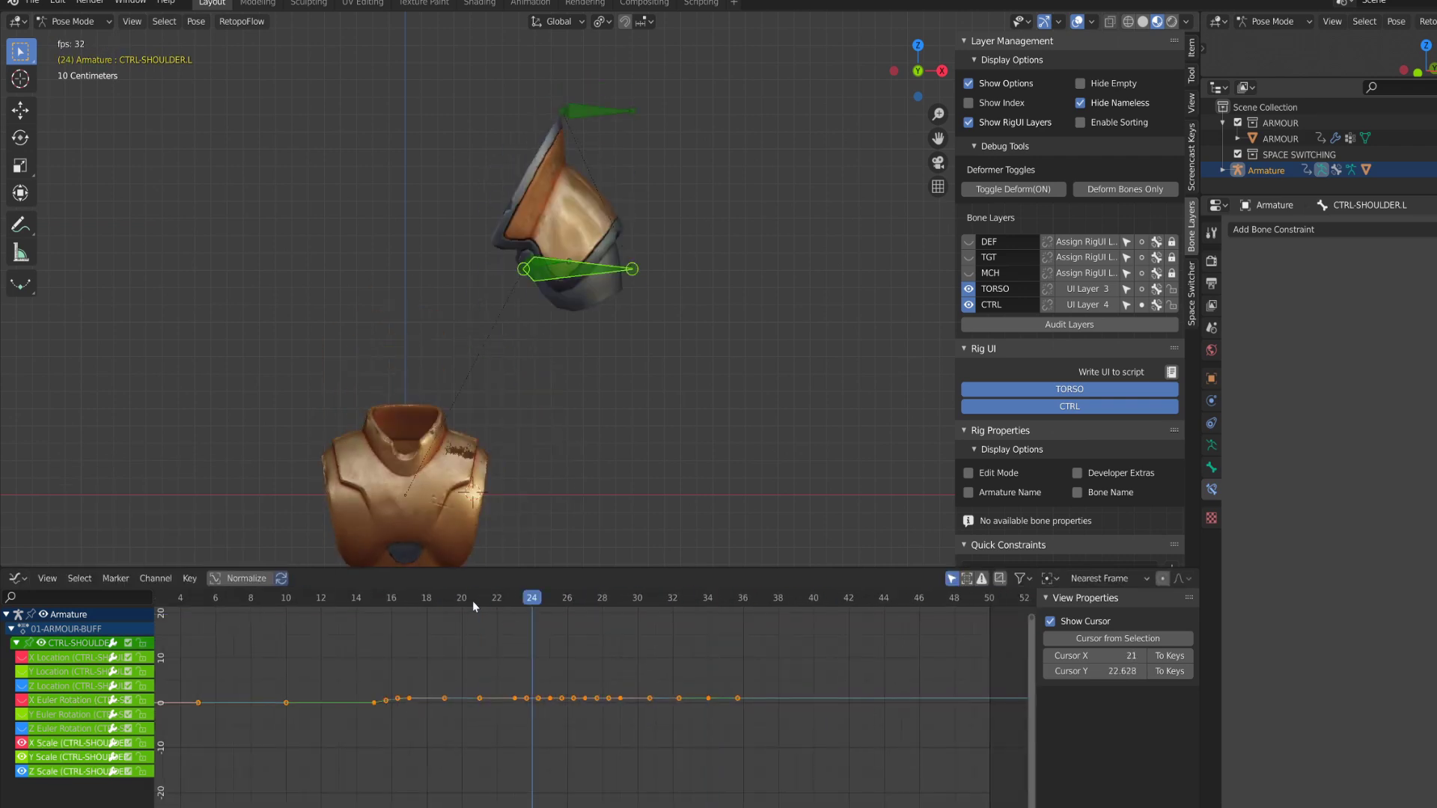
drag(473, 600, 755, 641)
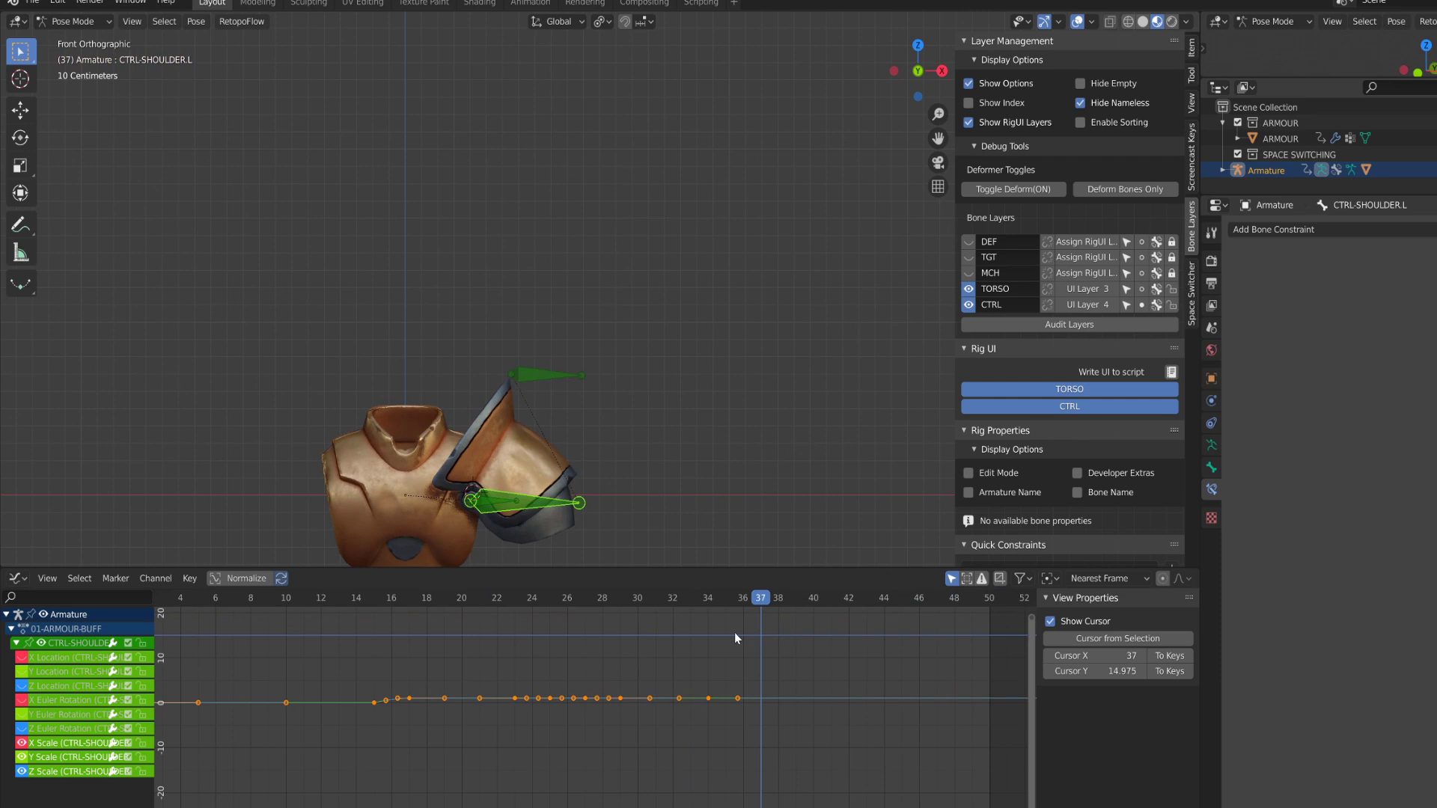
Key CTRL-SHOULDER-SMALL.L's rest pose at frame 18 and shape its X Euler rotation to about 22 at frame 27, -12 at 30 and 22 at 34.
drag(420, 602, 694, 629)
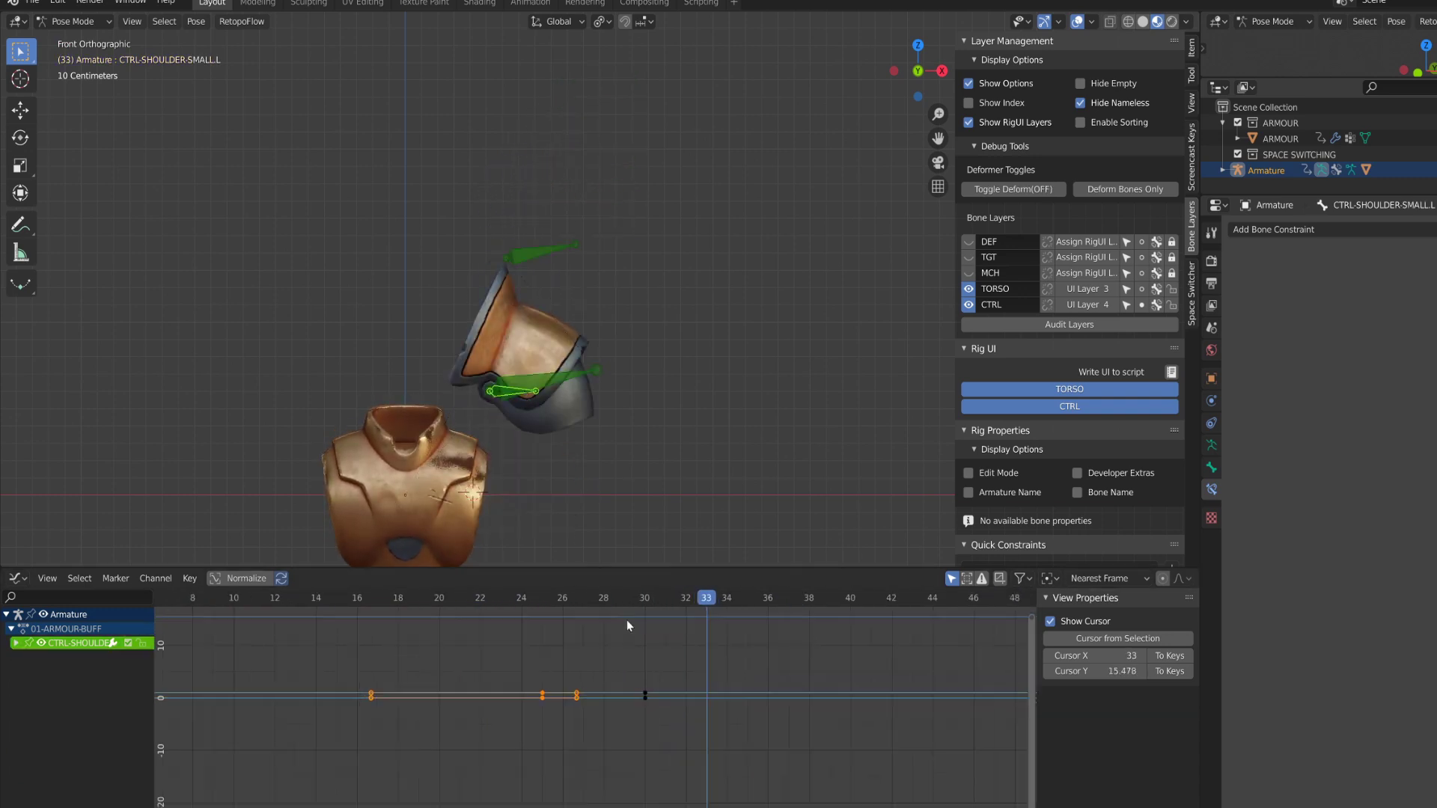
drag(627, 620, 424, 629)
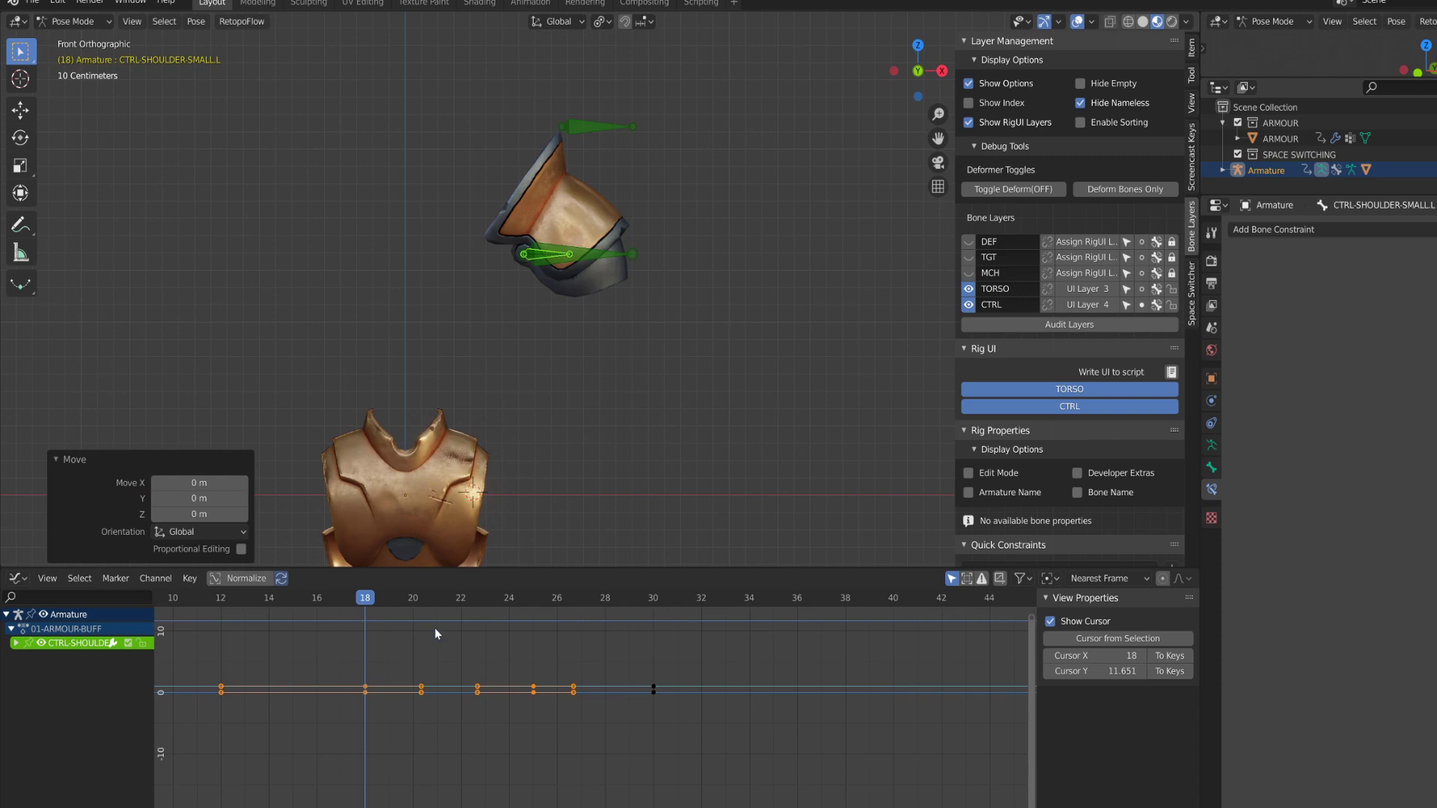
drag(438, 634, 503, 622)
click(16, 643)
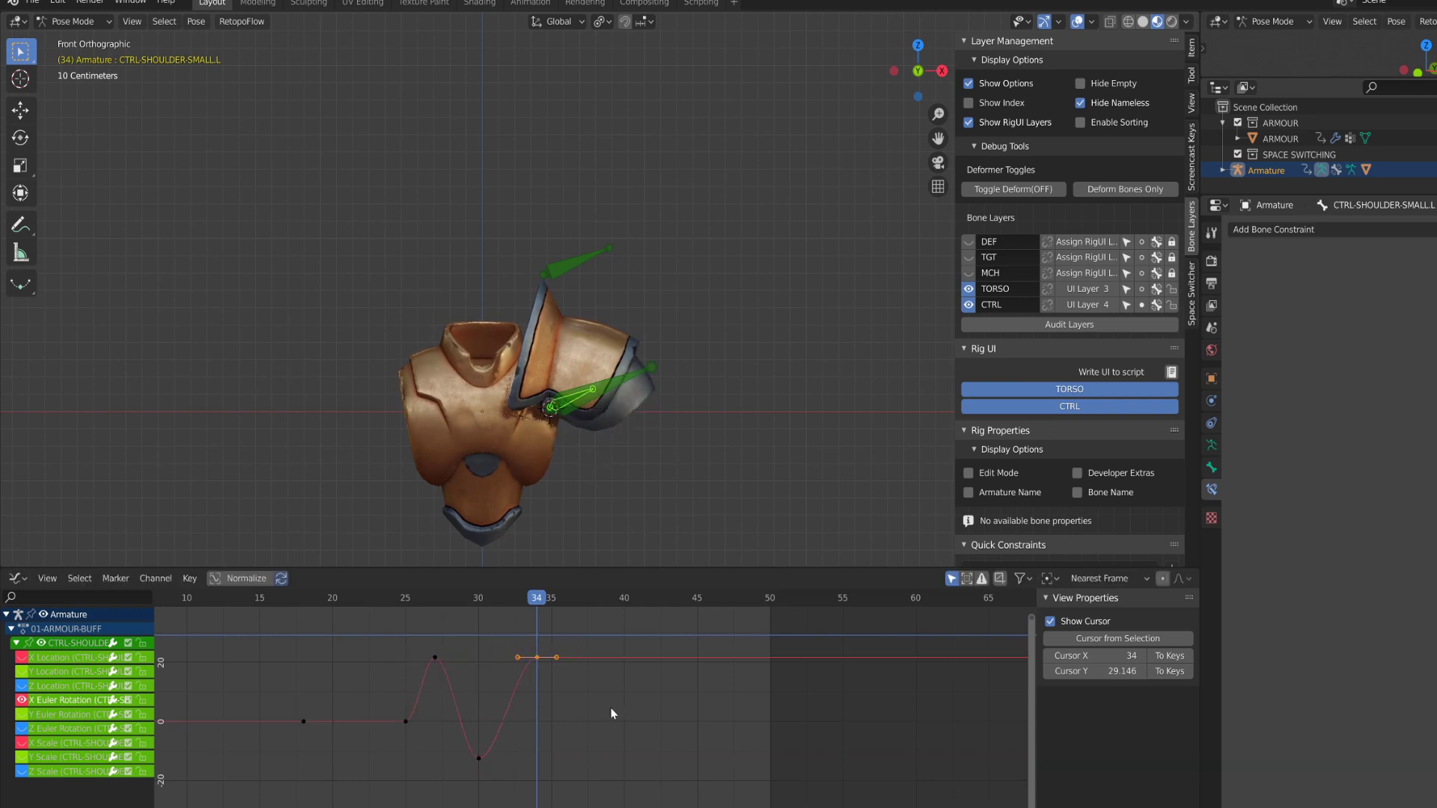
Extend CTRL-SHOULDER-SMALL.L's X Euler rotation curve to about -29 at frame 41 and back to 0 at frame 46.
drag(384, 596, 615, 672)
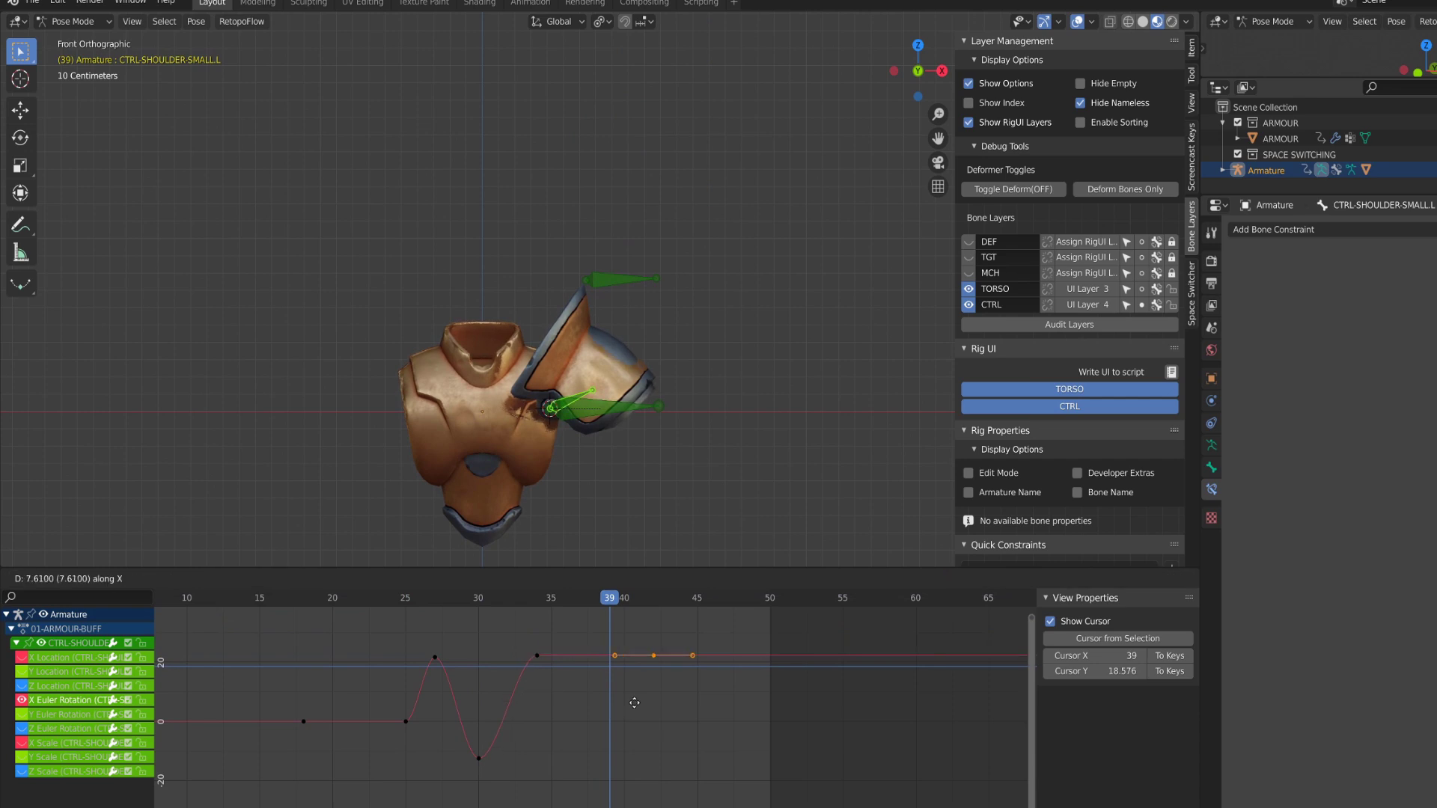
scroll(365, 707, down, 2)
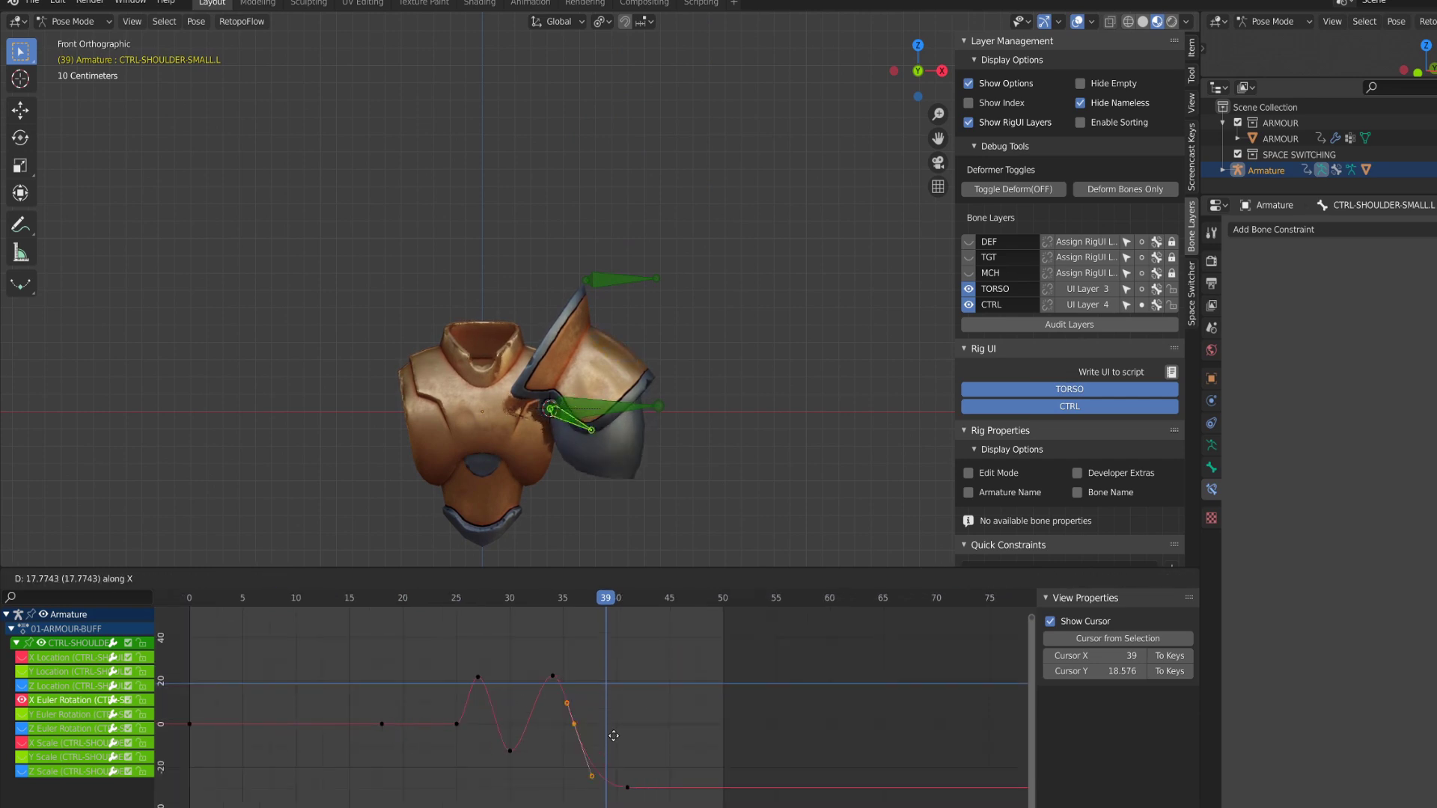
key(space)
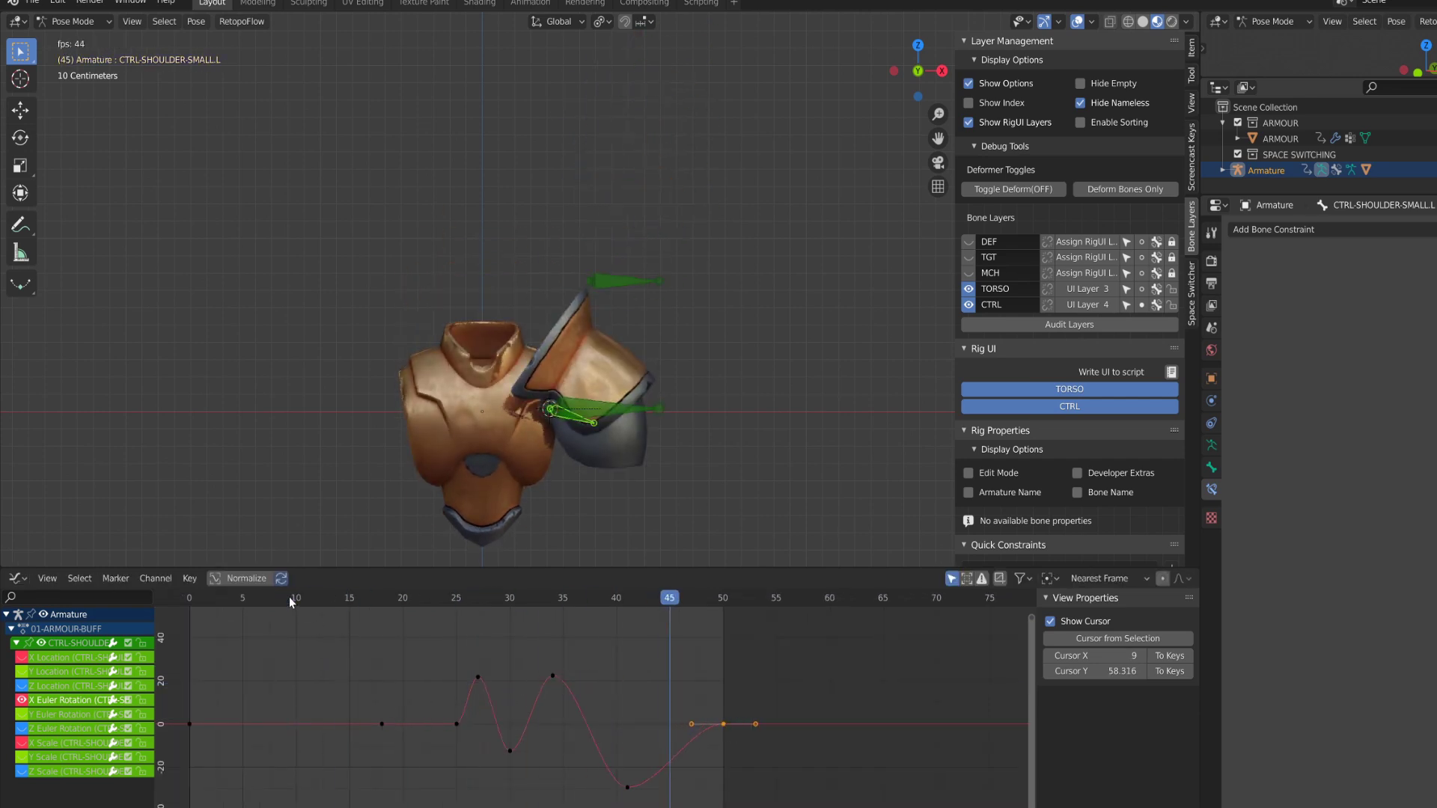
key(space)
drag(291, 598, 668, 691)
drag(683, 678, 721, 729)
click(714, 755)
key(space)
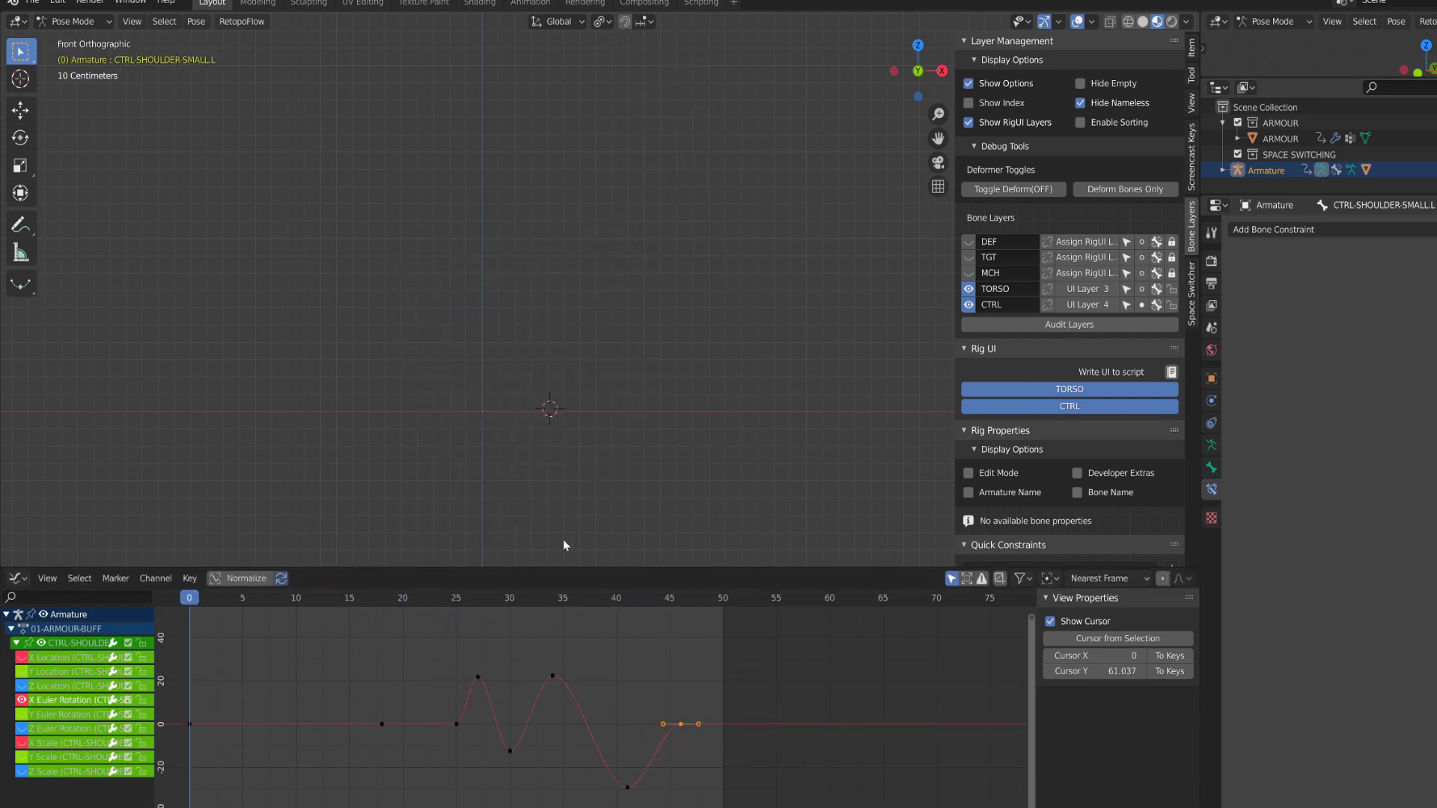
Copy the left shoulder controls' keys, paste them mirrored onto the three right shoulder controls from frame 0, and play the action.
drag(568, 616, 595, 629)
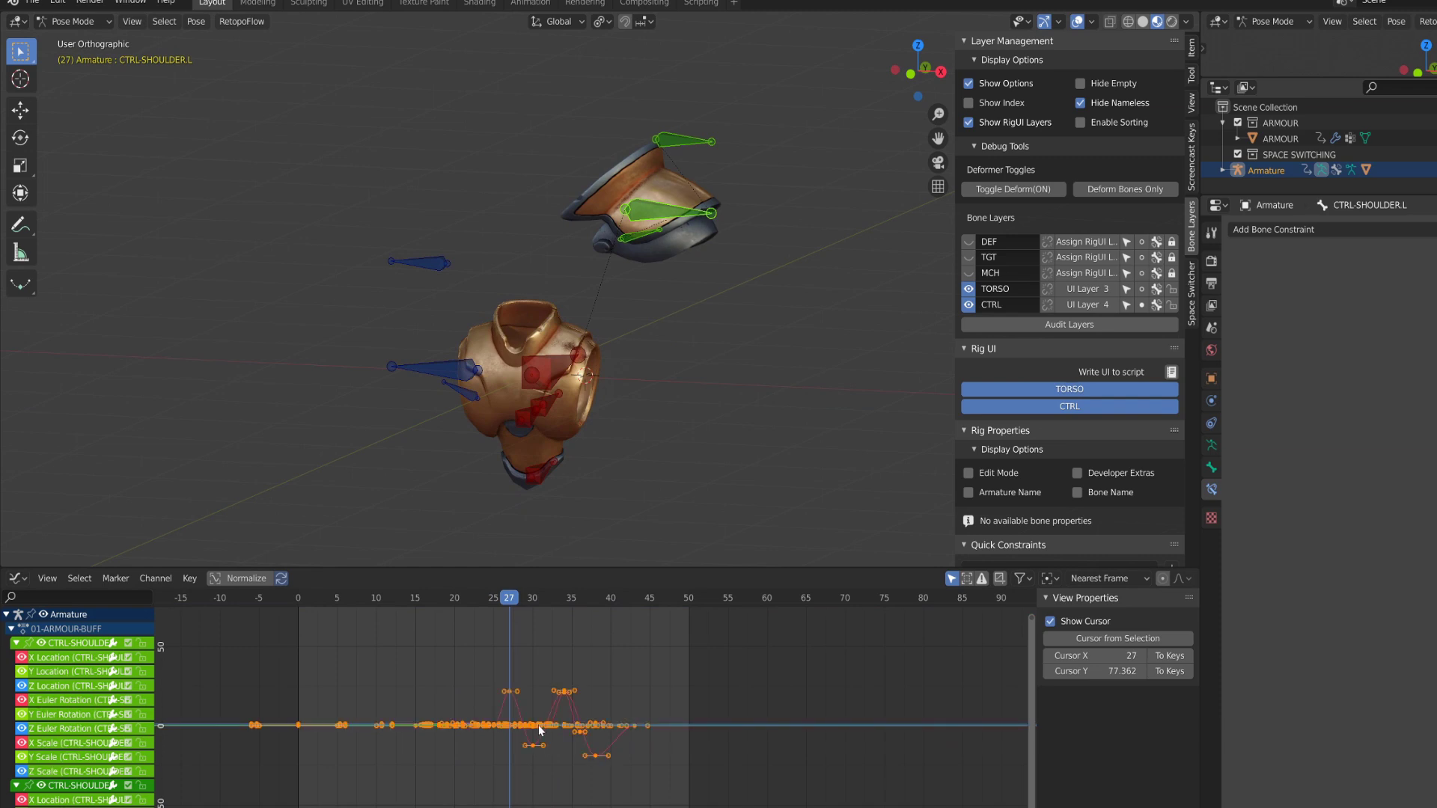
key(shift+Left)
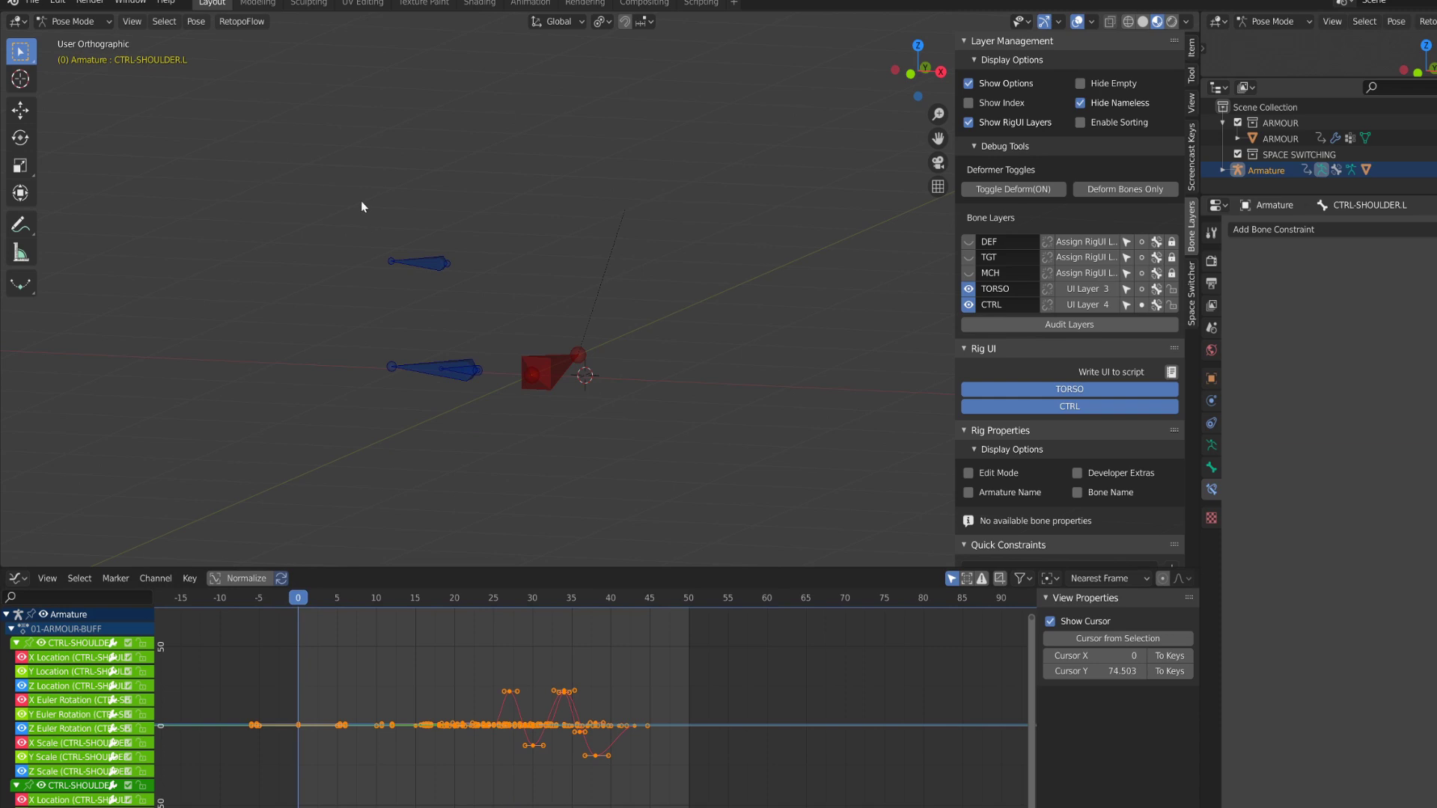
drag(359, 189, 498, 438)
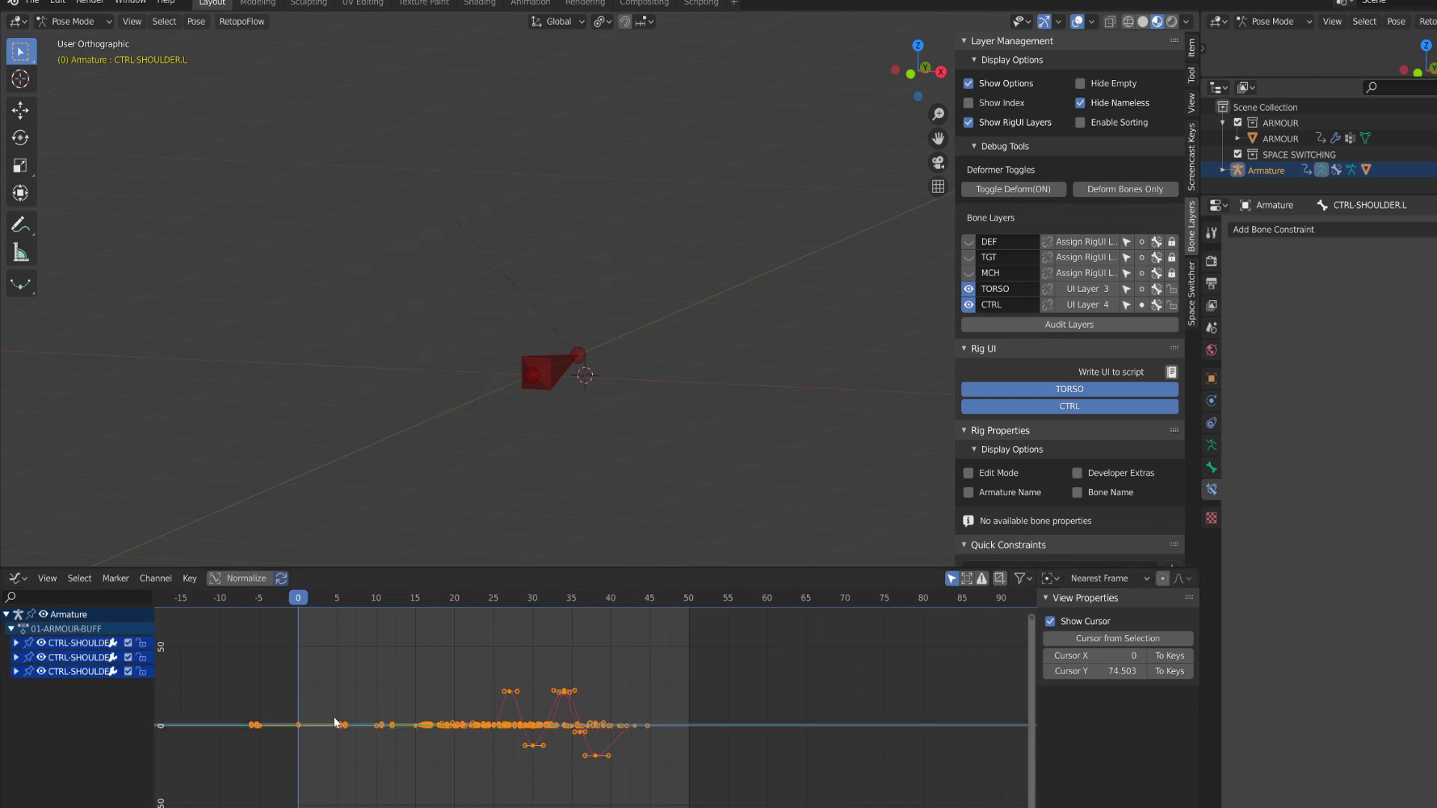
key(space)
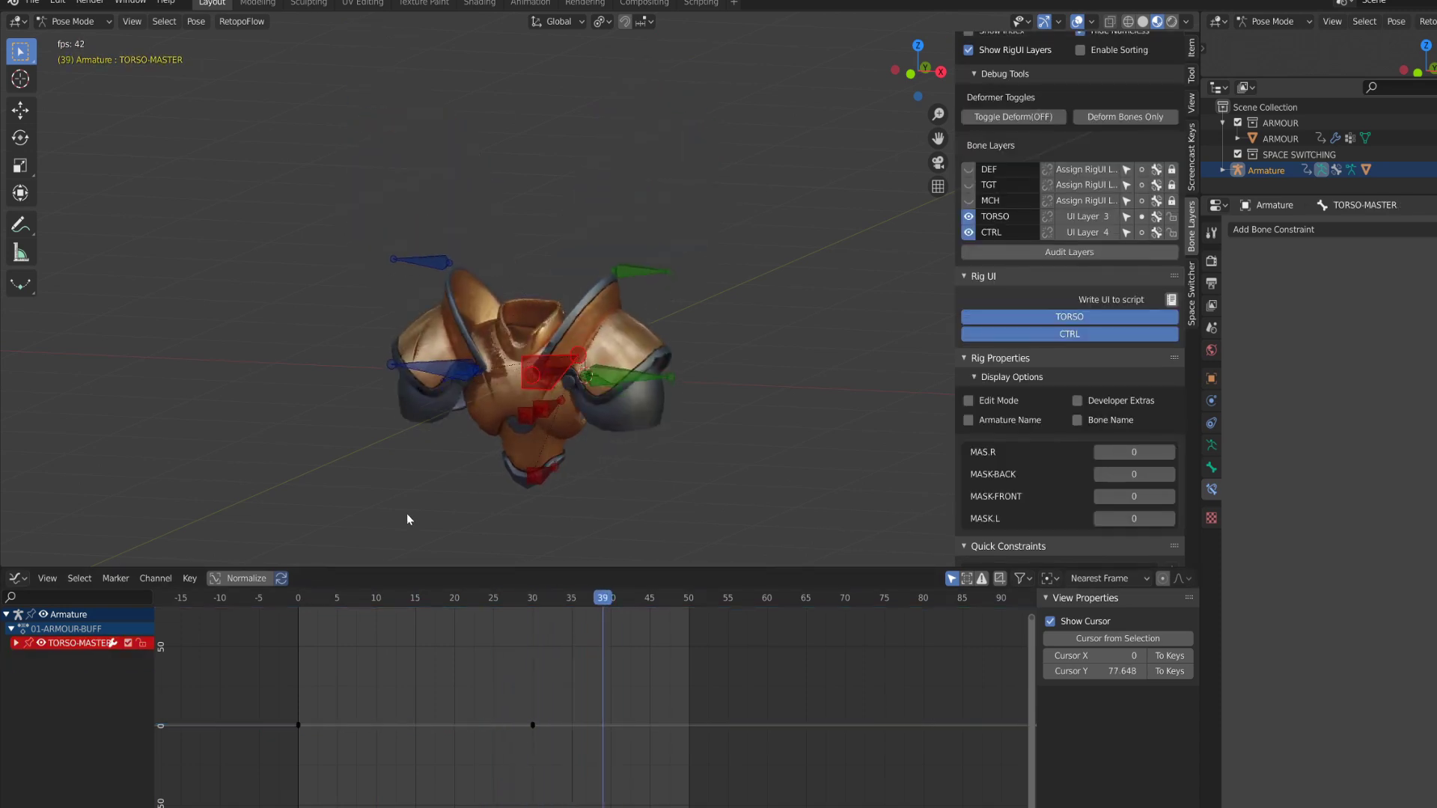
Duplicate TORSO-MASTER's keys at frame 30 to frame 34.
key(KP_1)
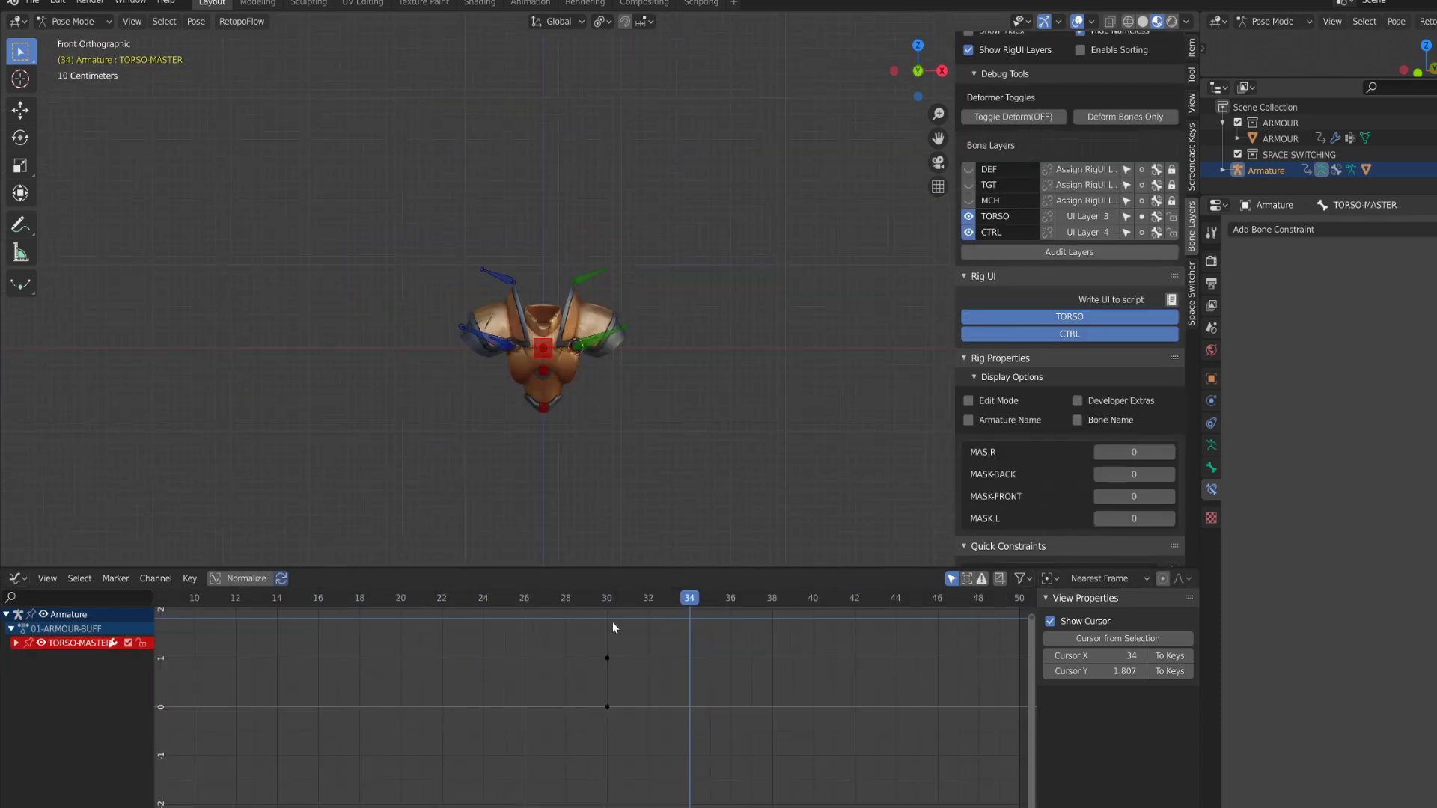
scroll(614, 627, down, 8)
click(16, 643)
drag(569, 666, 636, 749)
scroll(637, 753, up, 3)
key(shift+d)
click(693, 754)
scroll(693, 749, up, 4)
middle_drag(693, 649, 427, 668)
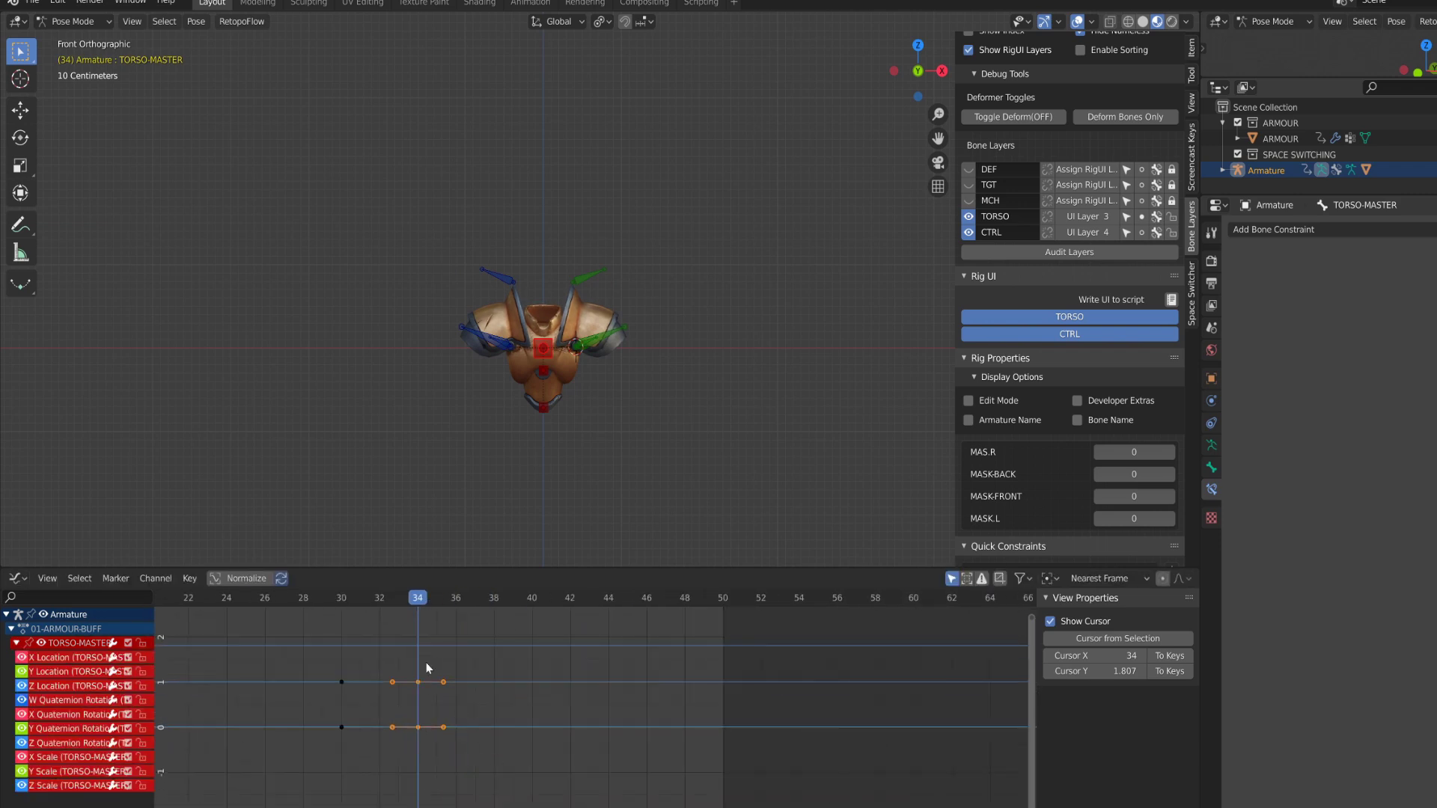
Isolate TORSO-MASTER's Z Location curve by hiding its rotation and scale curves.
drag(21, 702, 21, 786)
click(16, 643)
scroll(595, 732, up, 5)
click(330, 726)
scroll(383, 733, up, 4)
middle_drag(382, 734, 503, 721)
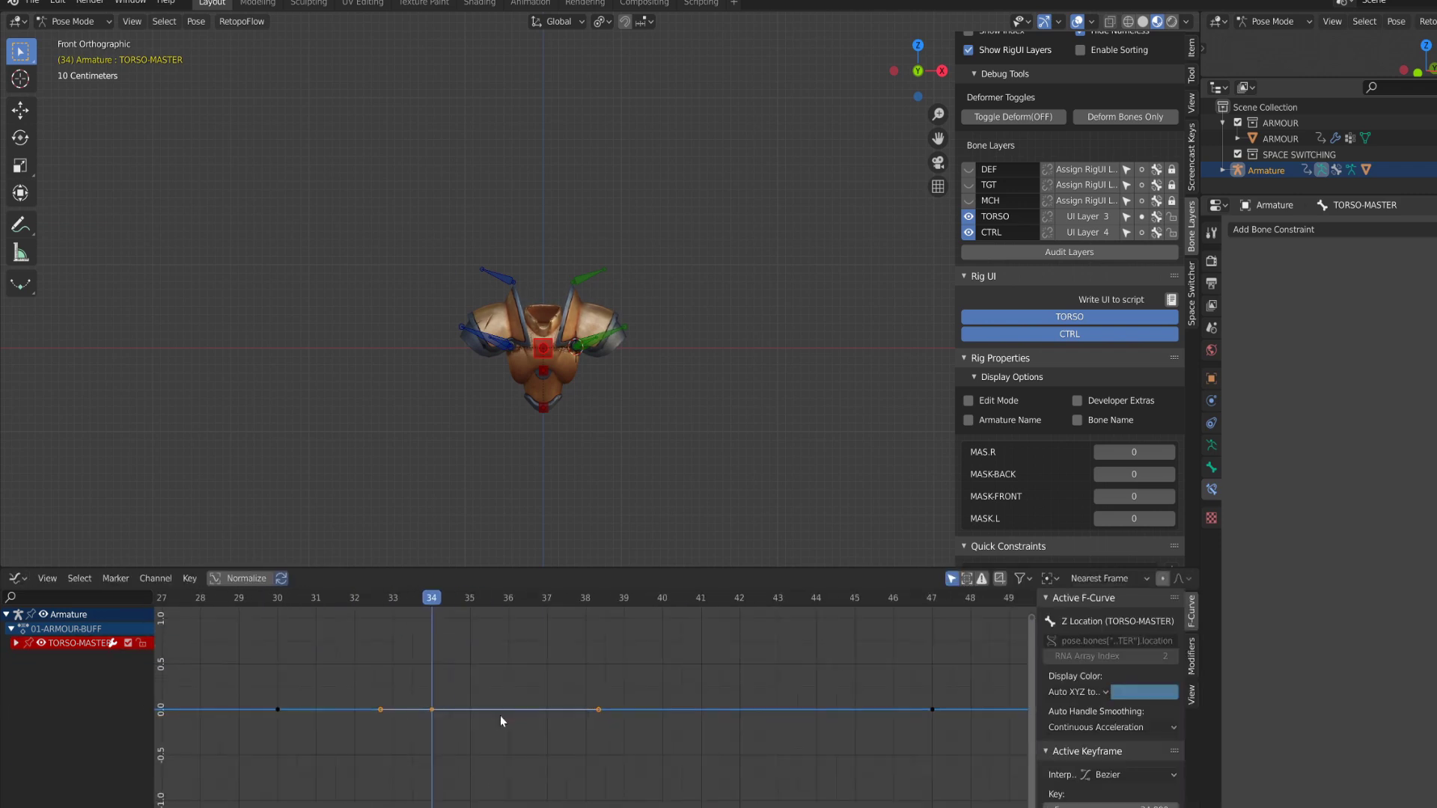
Adjust TORSO-MASTER's Z Location keys around frames 30 to 36 to shape the torso's vertical motion.
drag(466, 601, 507, 607)
drag(251, 672, 307, 756)
click(553, 715)
click(548, 594)
key(g)
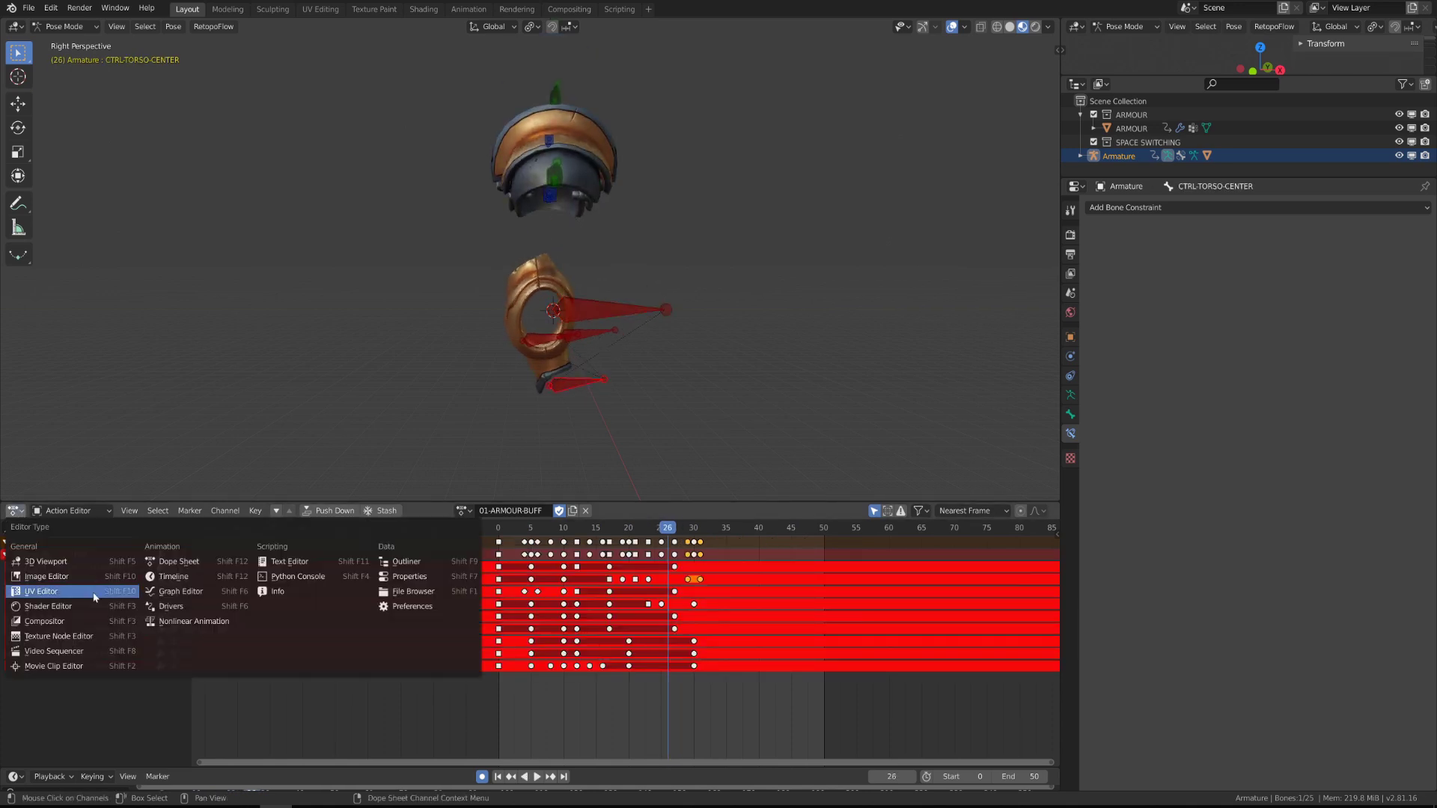
Switch from the action's keys to its animation curves and play through CTRL-TORSO-CENTER's motion.
key(ctrl+Tab)
key(space)
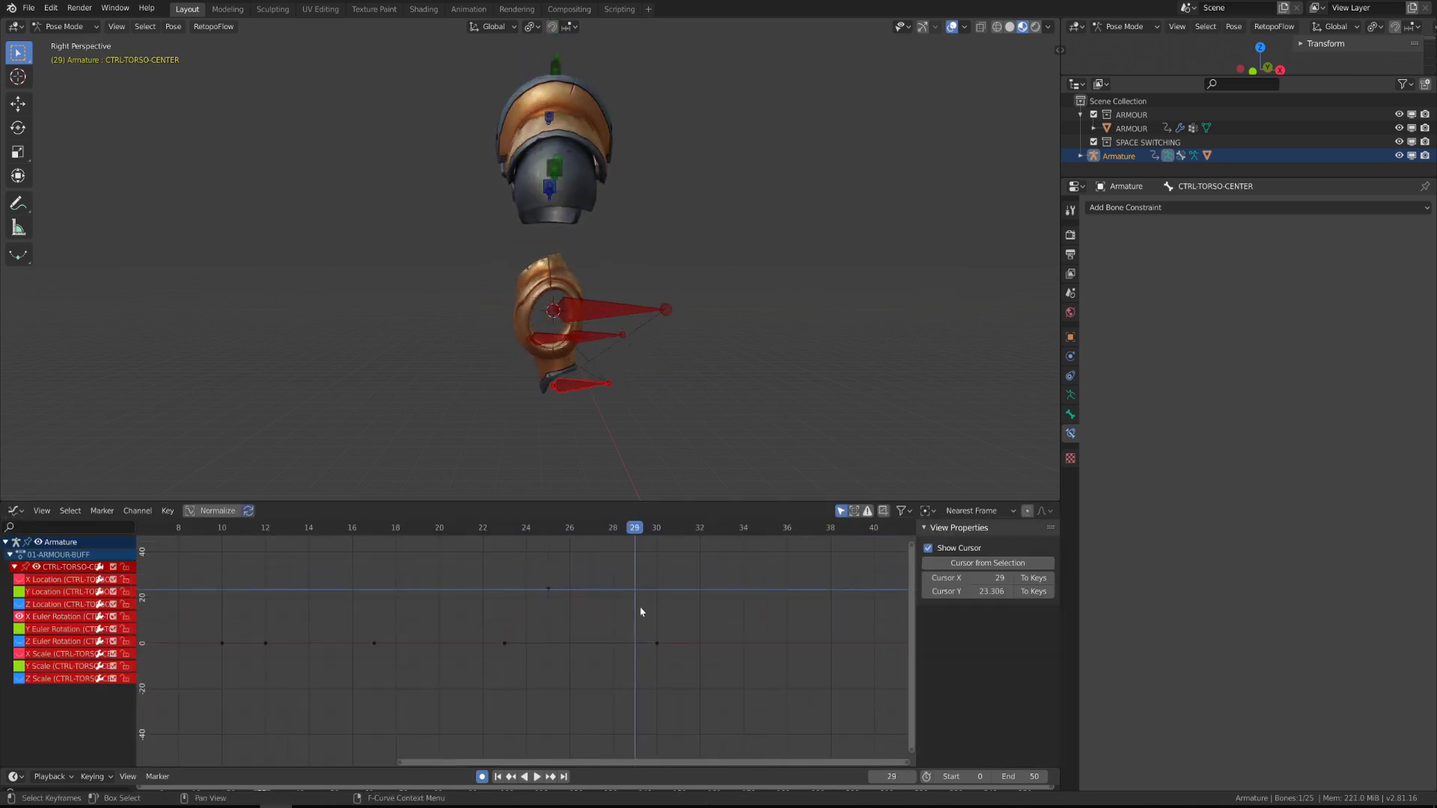
drag(642, 528, 161, 529)
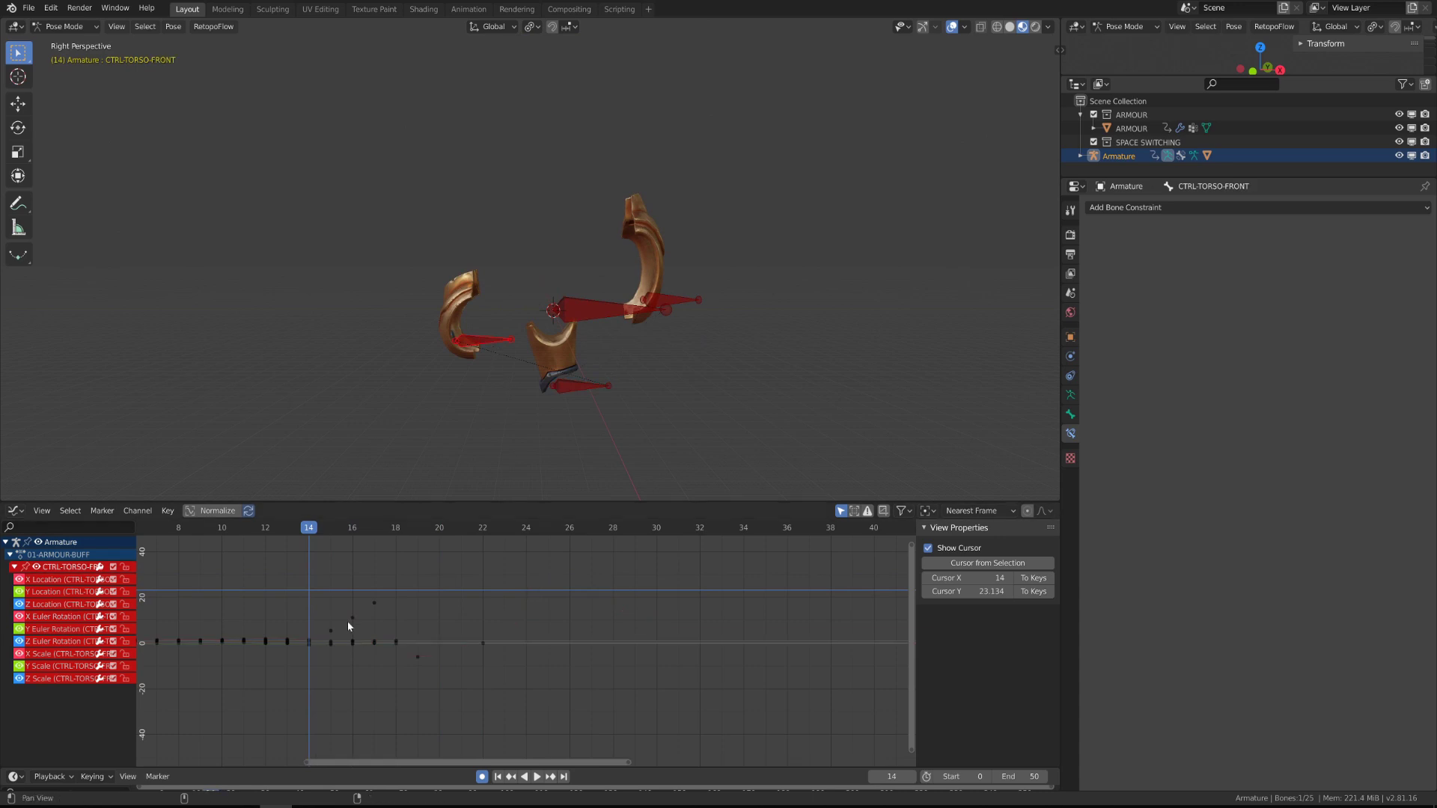
Reshape CTRL-TORSO-FRONT's X Euler rotation: delete the frame 16 key, raise frame 17 to about 35, lower frame 19 to -12.6°, and play.
middle_drag(348, 621, 468, 629)
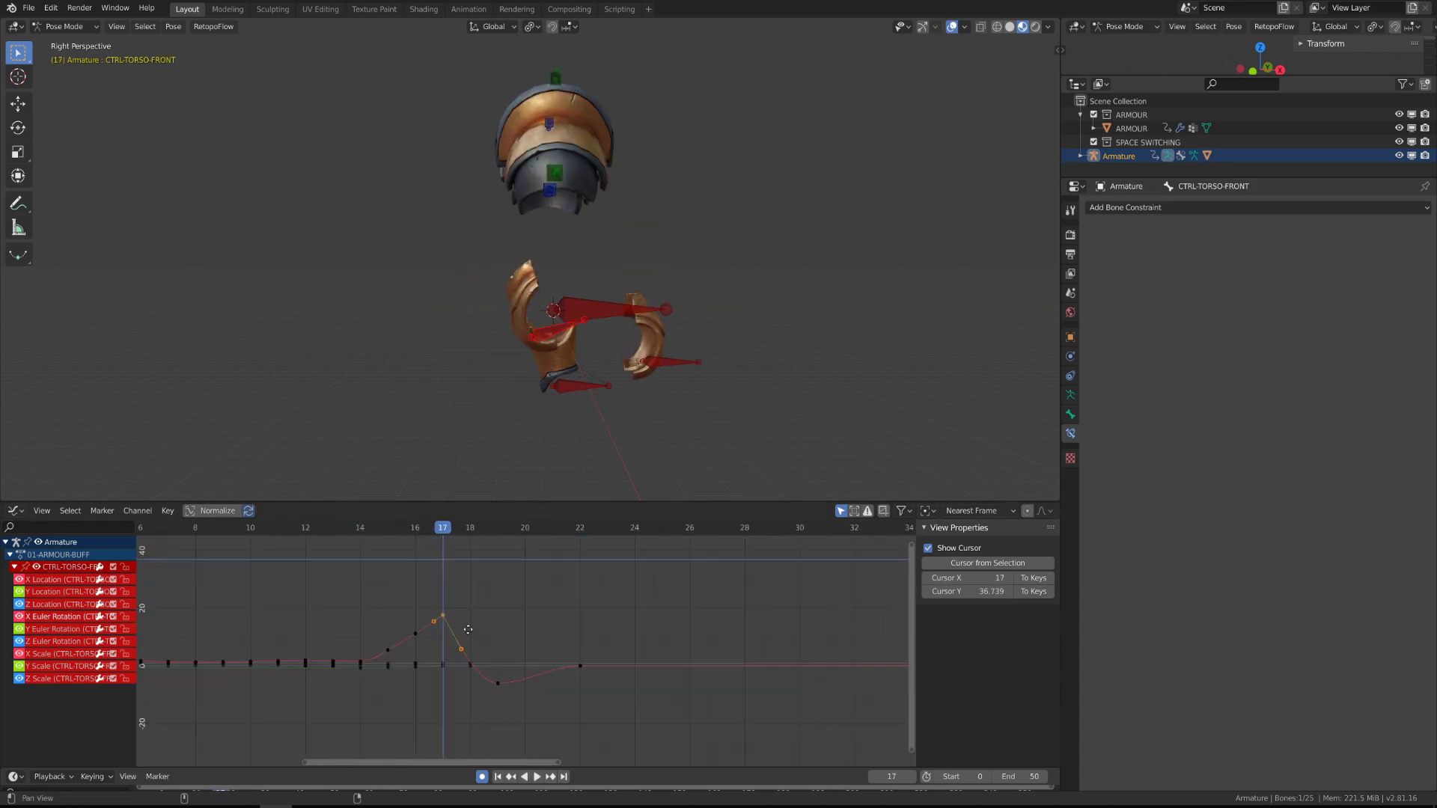
drag(429, 639, 429, 643)
key(Delete)
key(space)
key(space)
drag(443, 531, 499, 550)
drag(498, 685, 498, 705)
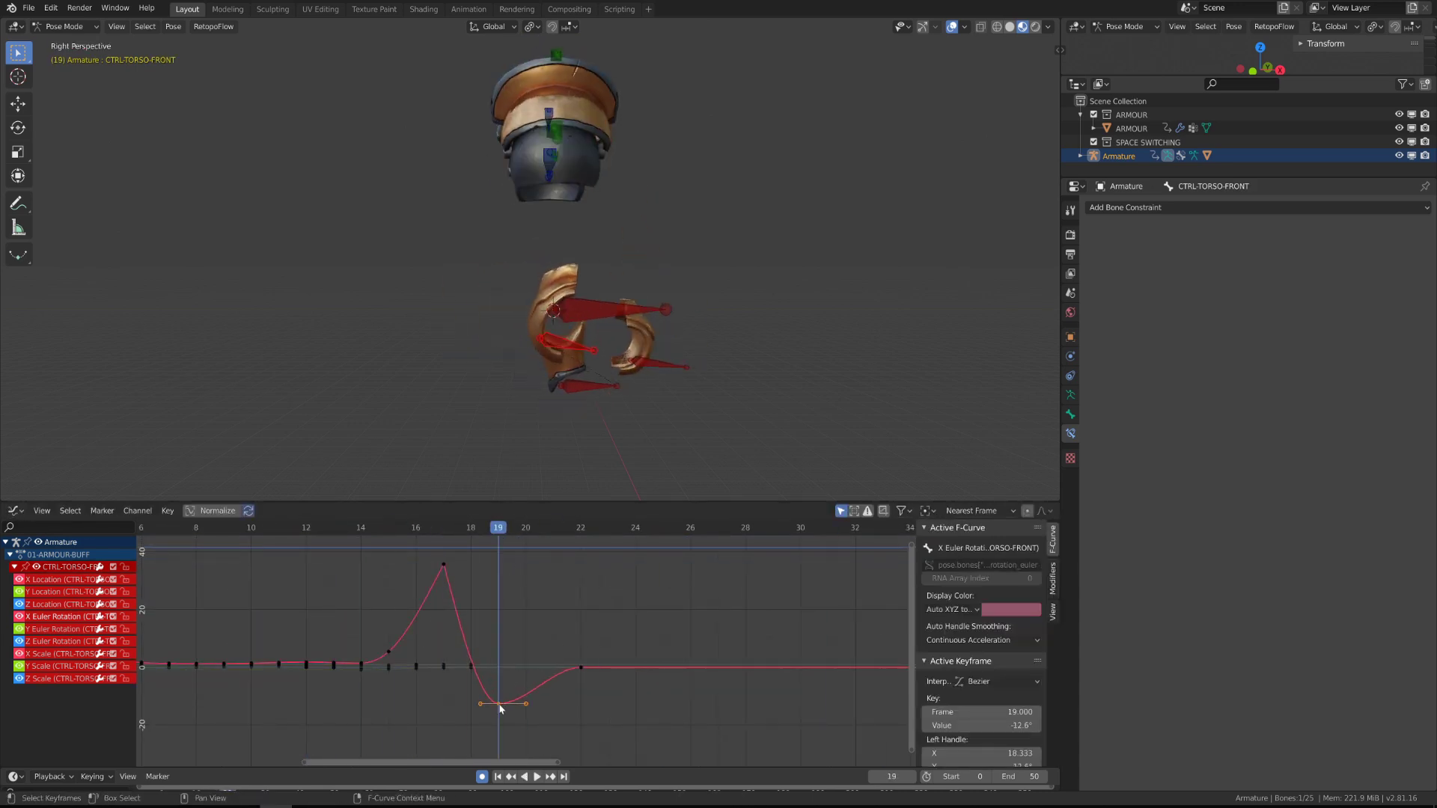
key(space)
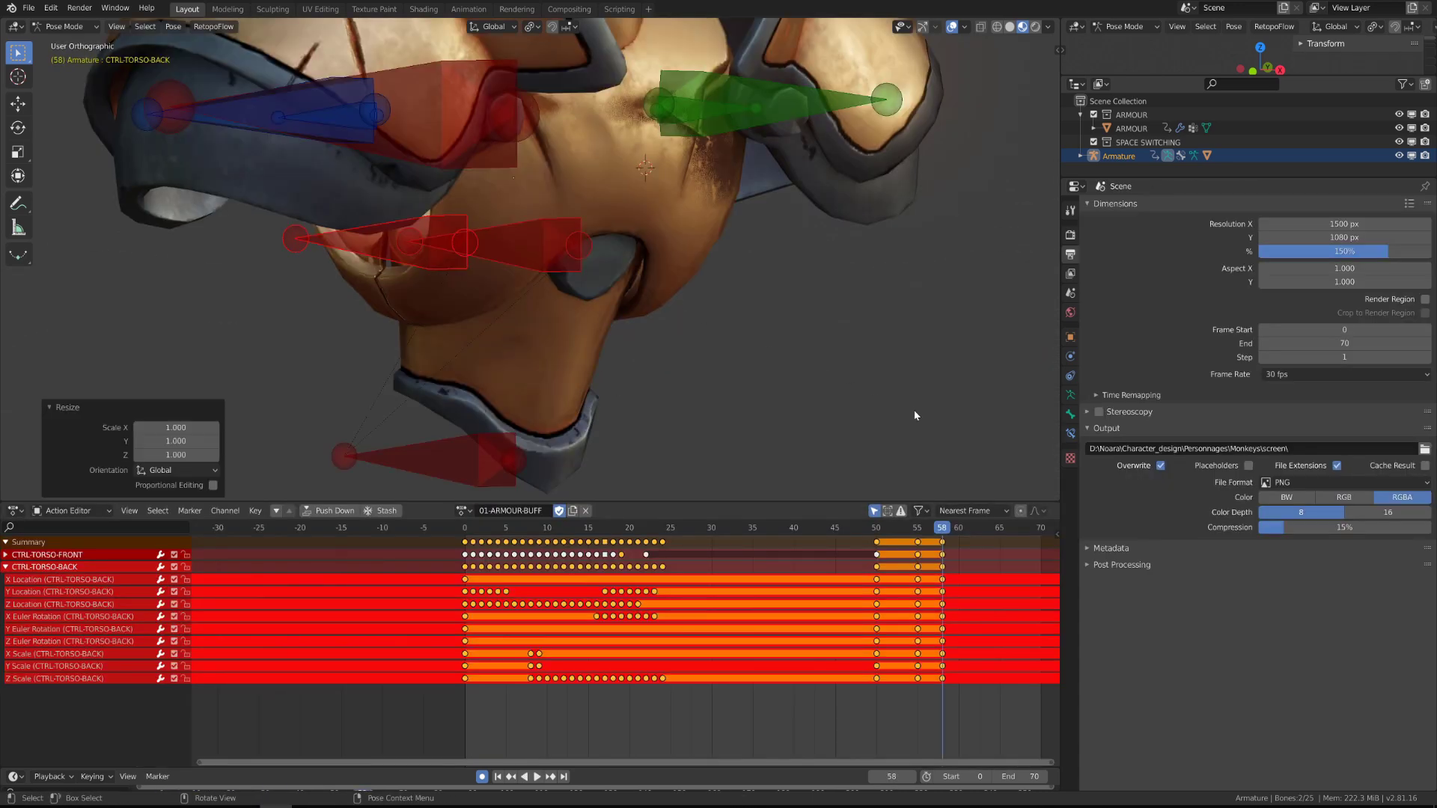
Scale CTRL-TORSO-FRONT and CTRL-TORSO-BACK along Z and raise them 0.04 m at frame 61.
middle_drag(794, 374, 851, 389)
key(s)
key(z)
click(720, 187)
key(g)
key(z)
click(720, 86)
Fine-tune the Z scale of the torso front and back controls at frame 61 from the front view.
key(s)
key(z)
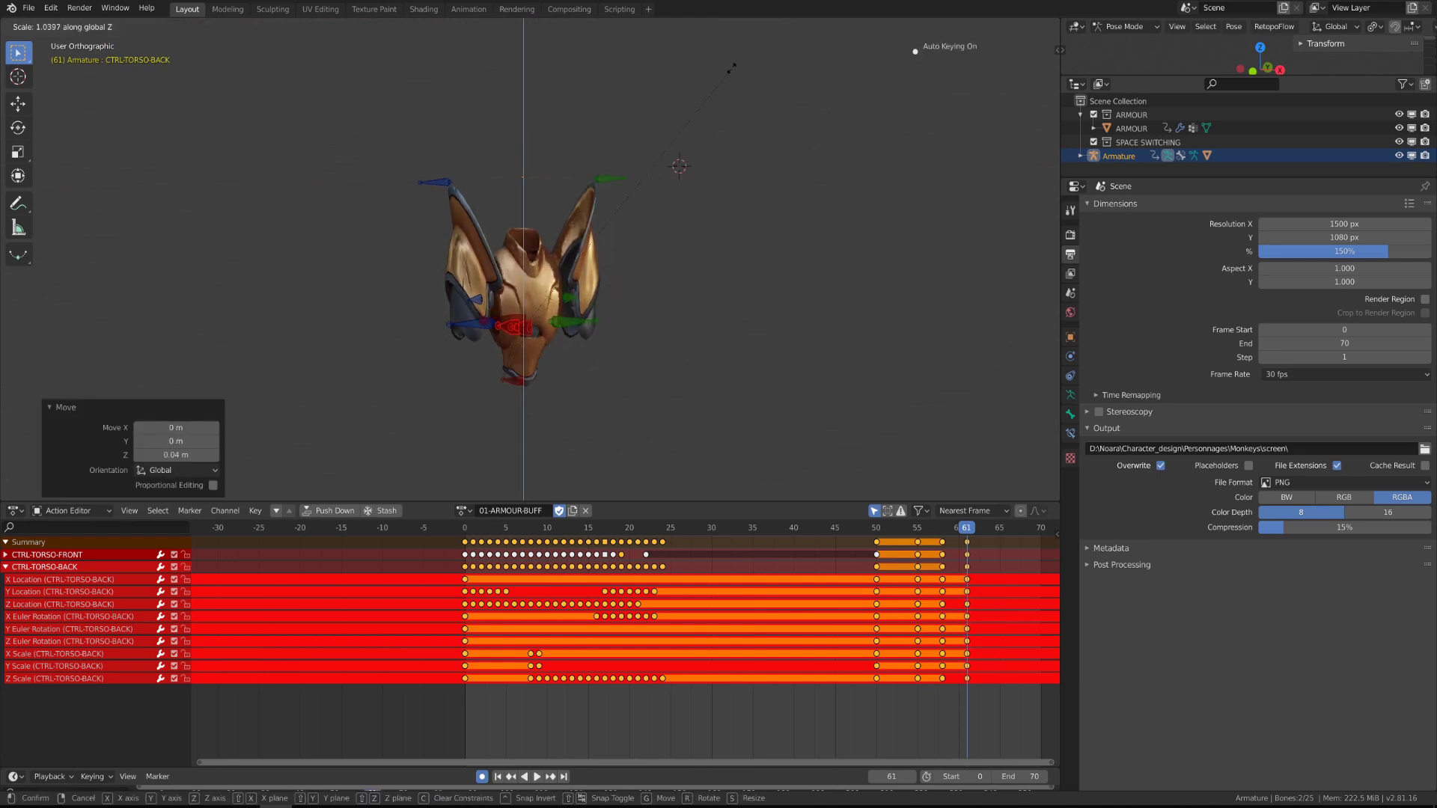
click(728, 74)
key(KP_1)
key(s)
key(z)
click(728, 82)
Move the torso front and back controls' keys from frame 61 to frame 62.
middle_drag(936, 558, 796, 549)
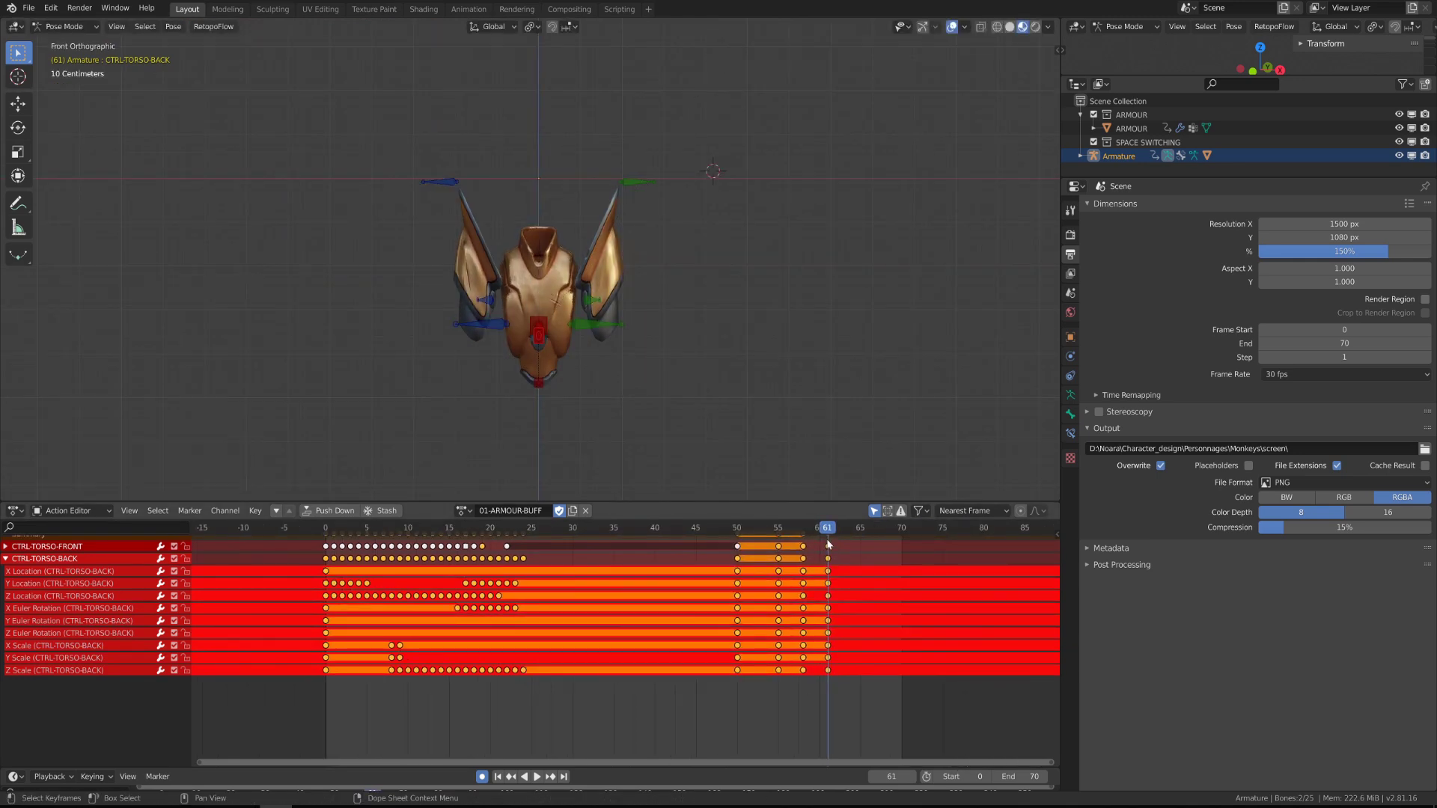
drag(828, 545, 838, 545)
key(ctrl+z)
middle_drag(839, 546, 821, 554)
drag(810, 543, 824, 546)
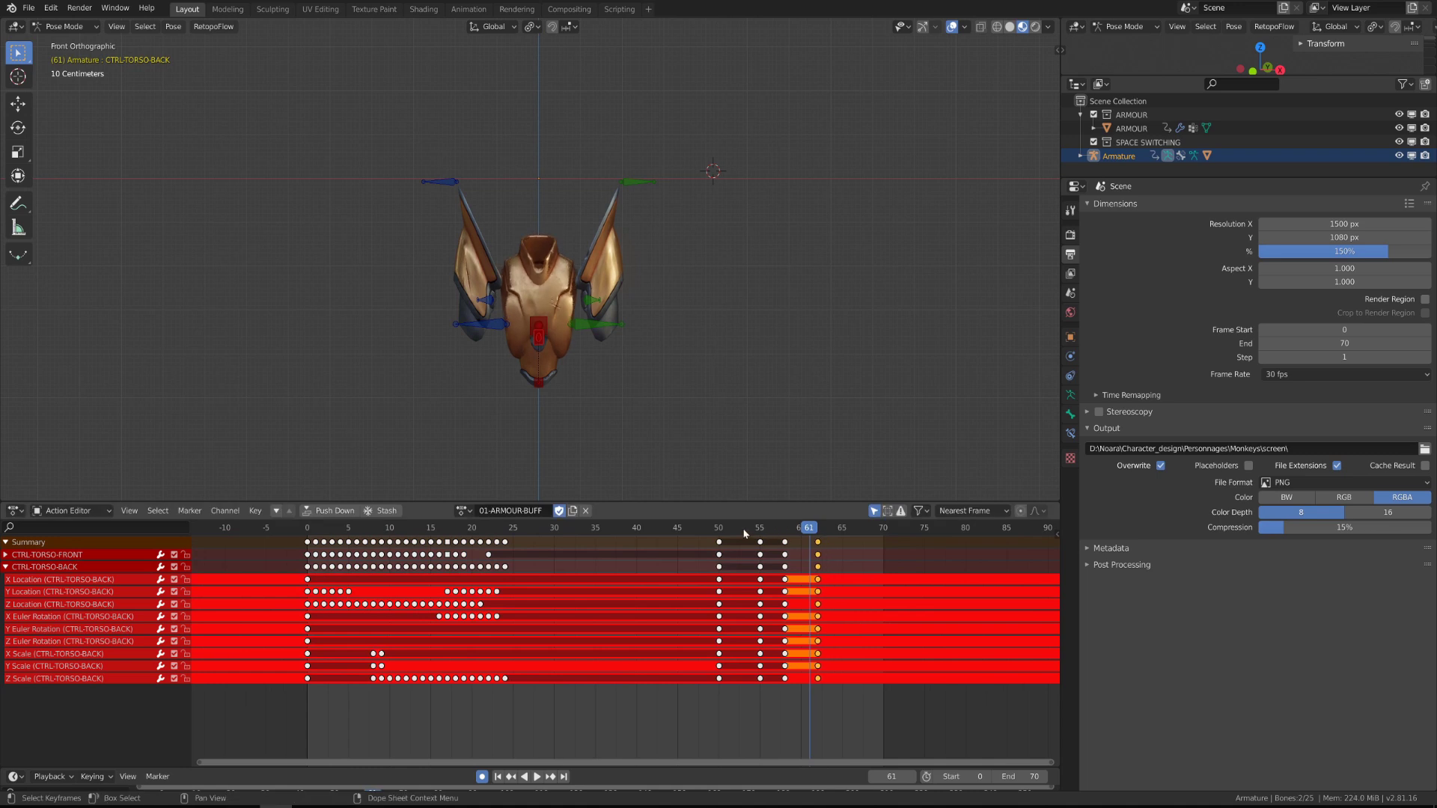
Play the armour action in a maximised viewport and review the assembly from an angle.
key(space)
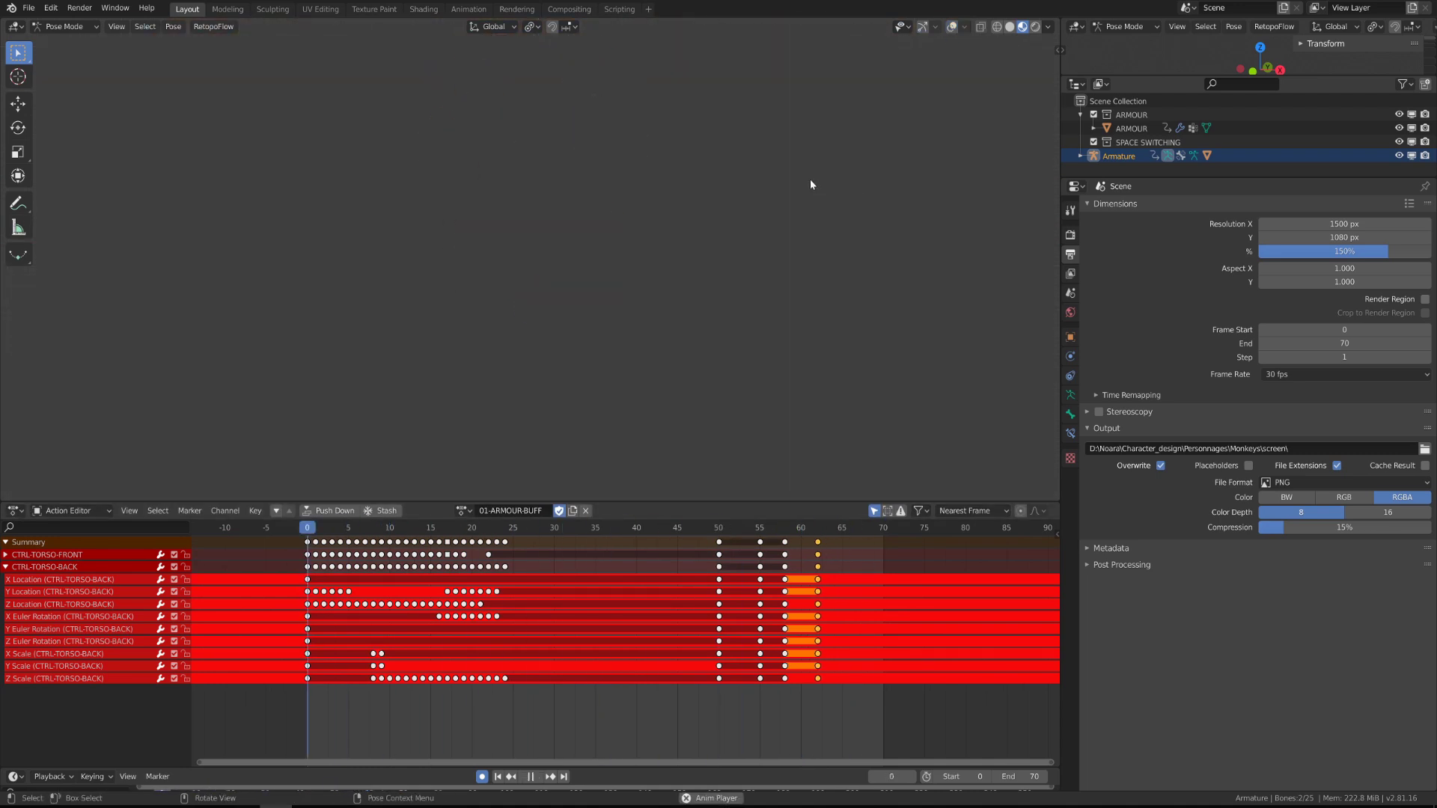
key(ctrl+space)
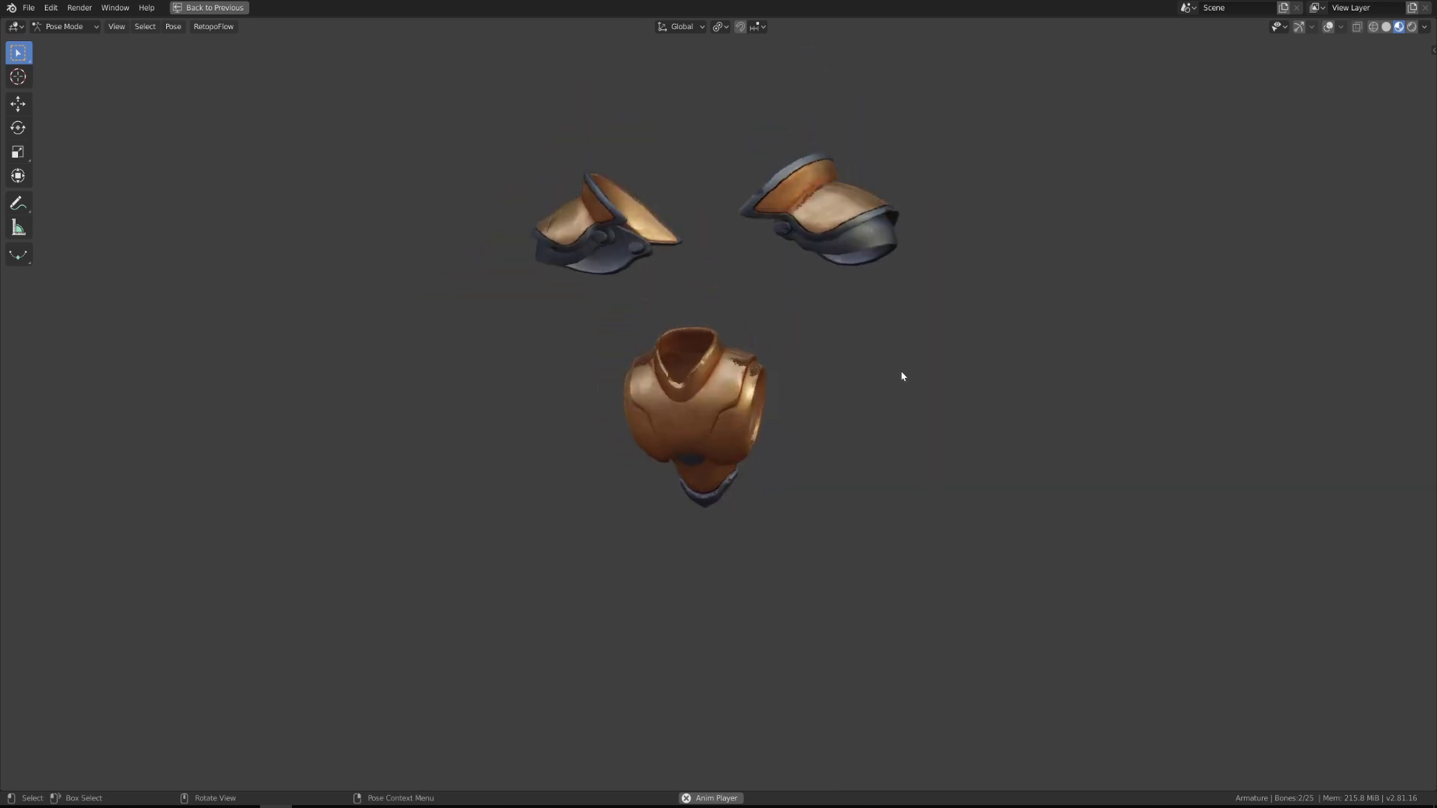
middle_drag(901, 373, 891, 386)
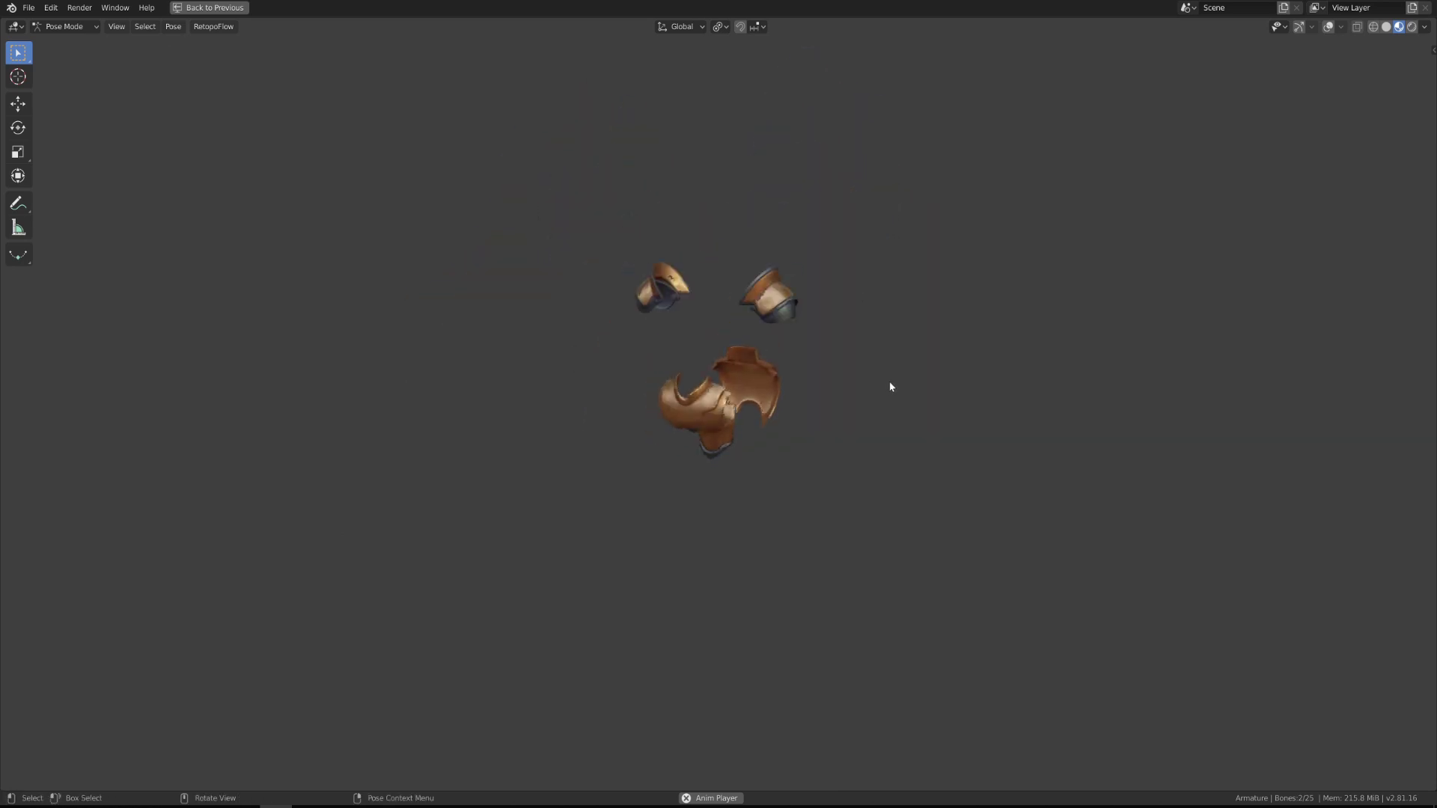